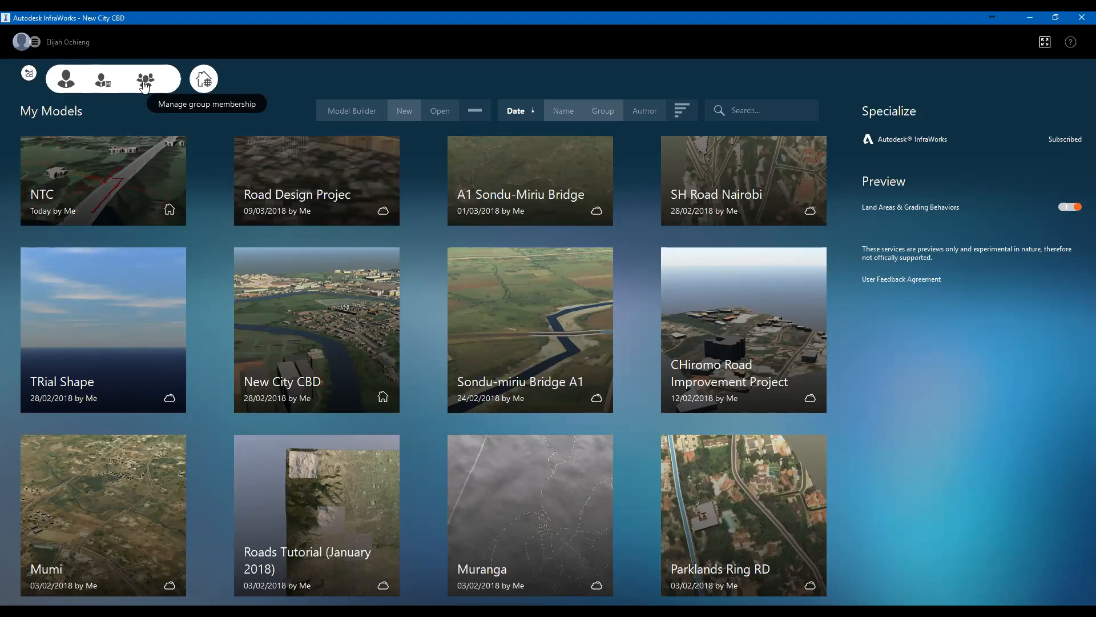
Open the group membership management and review the group memberships and the list of administered groups
click(145, 82)
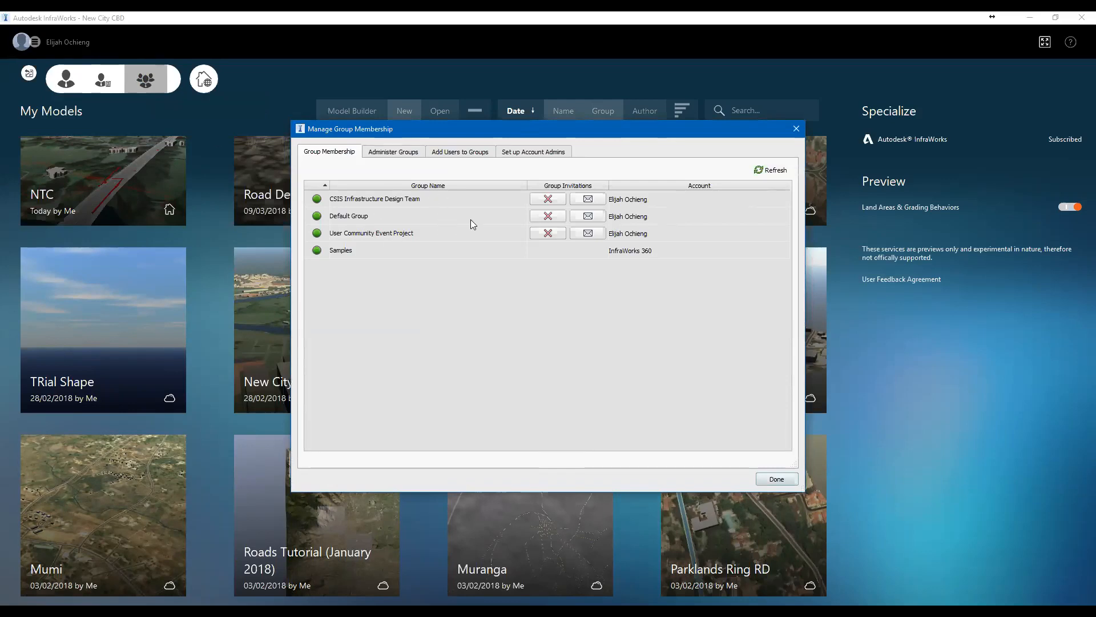
mouse_move(470, 223)
click(396, 156)
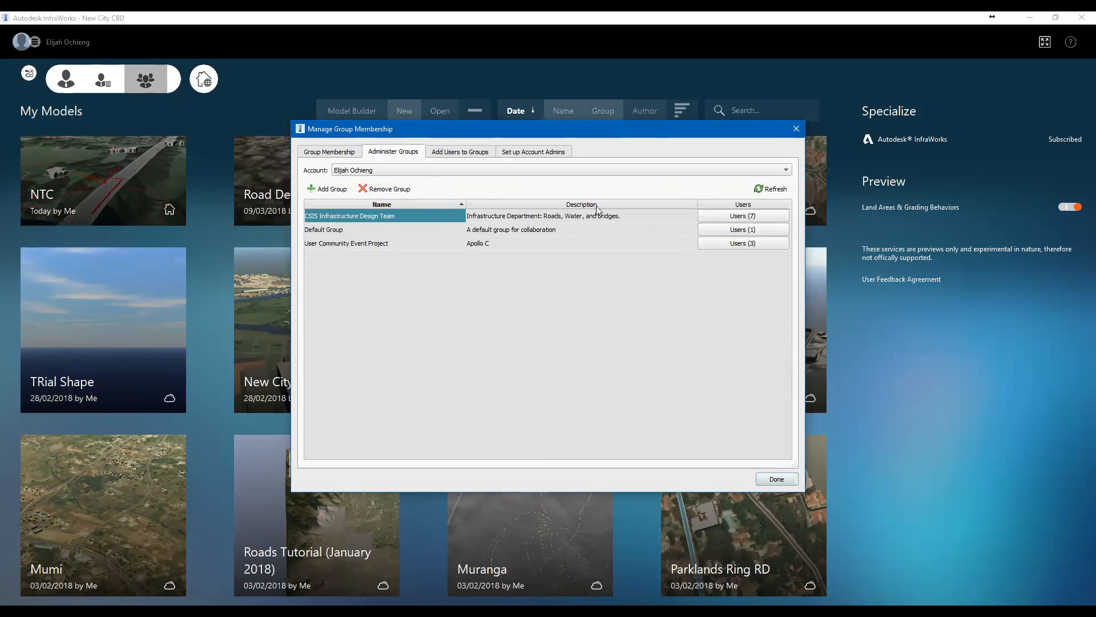
Examine the users of the CSIS Infrastructure Design Team group and the role options that can be assigned to them
click(457, 153)
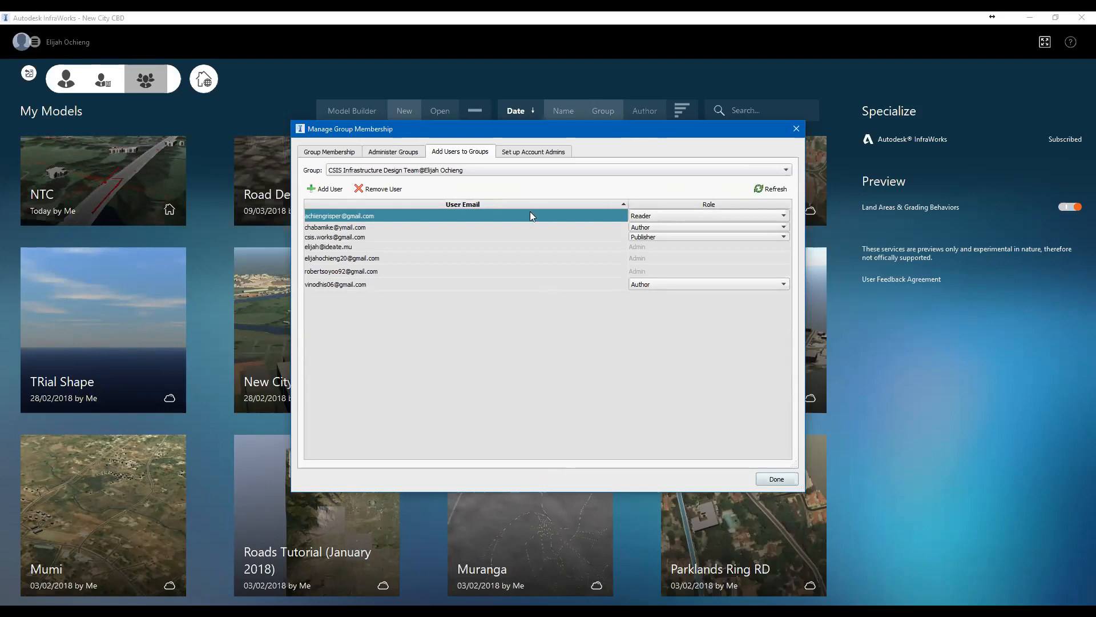
click(375, 228)
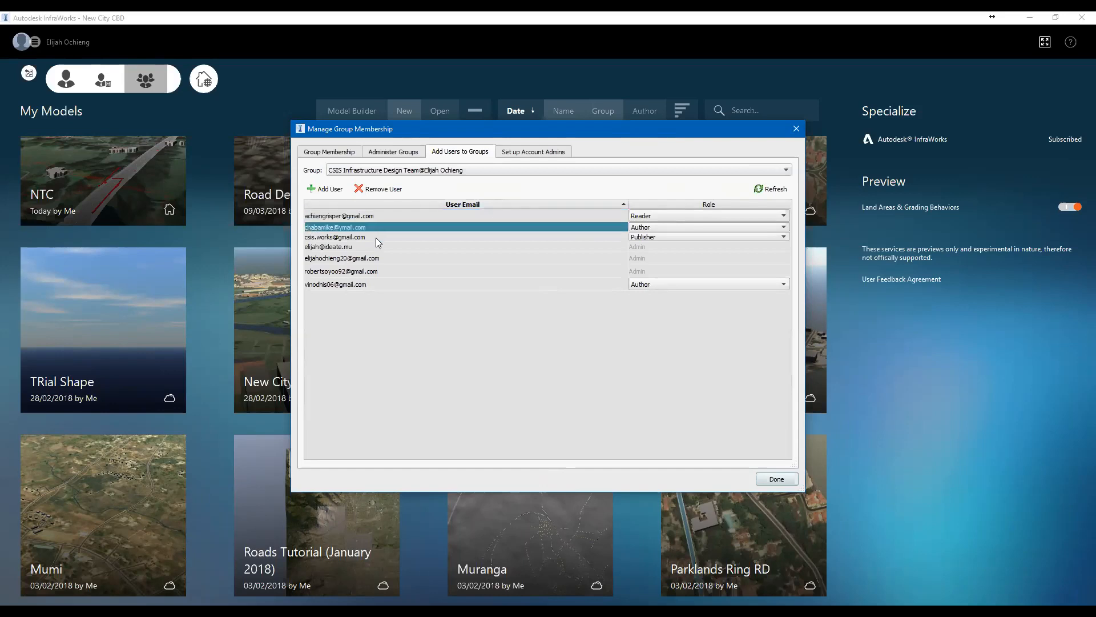
click(375, 237)
click(368, 246)
click(378, 237)
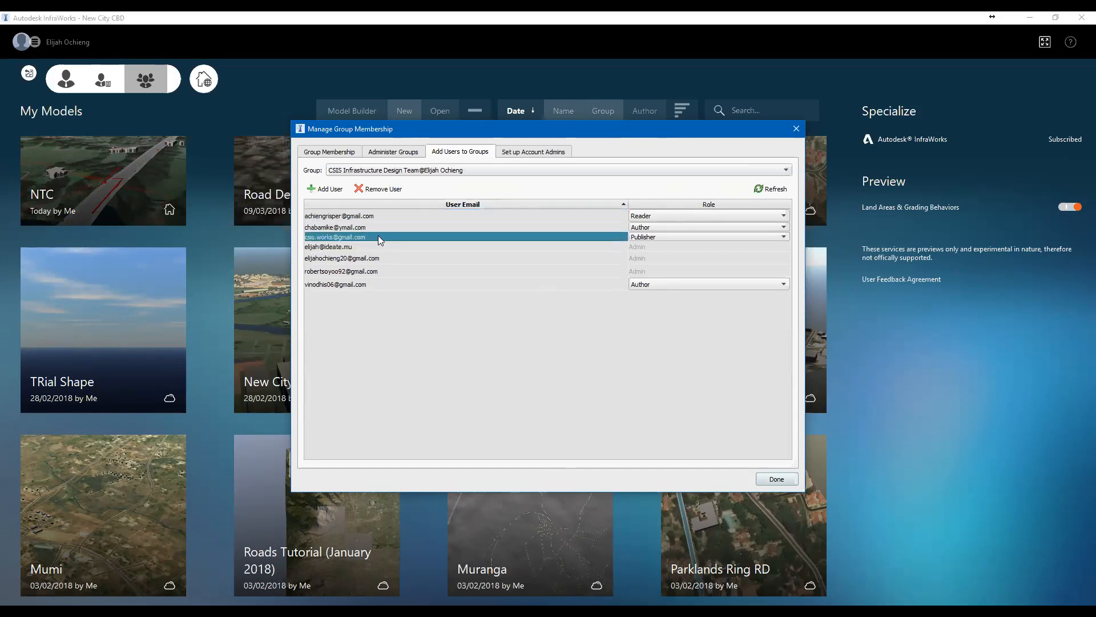
click(380, 227)
click(742, 227)
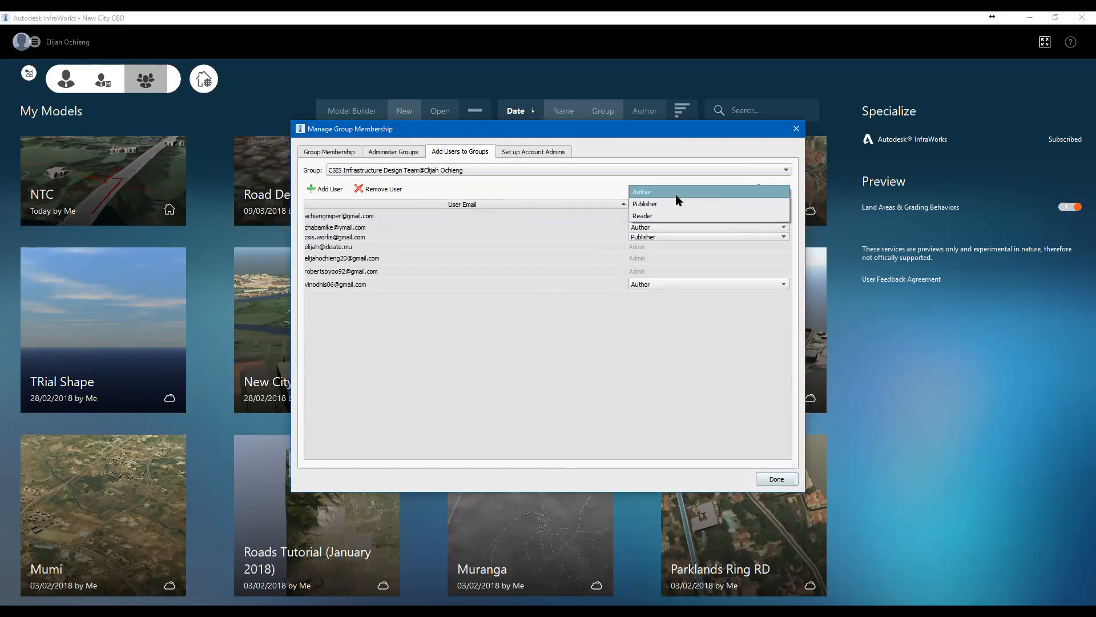
click(596, 193)
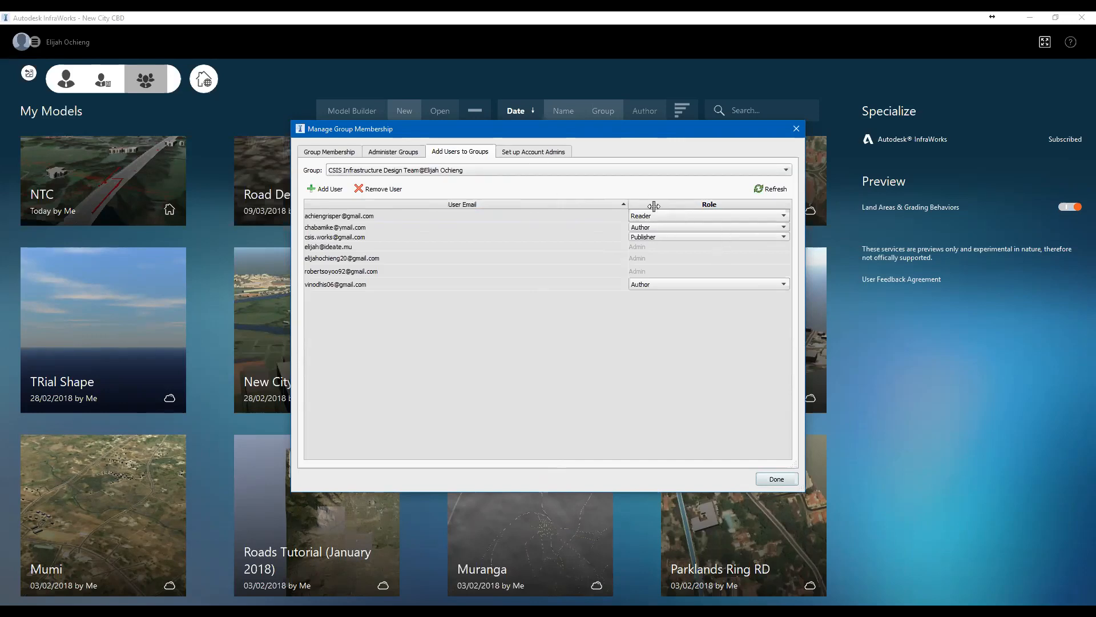
Review the account admins, recheck the memberships and administered groups, and close the group membership management
click(536, 153)
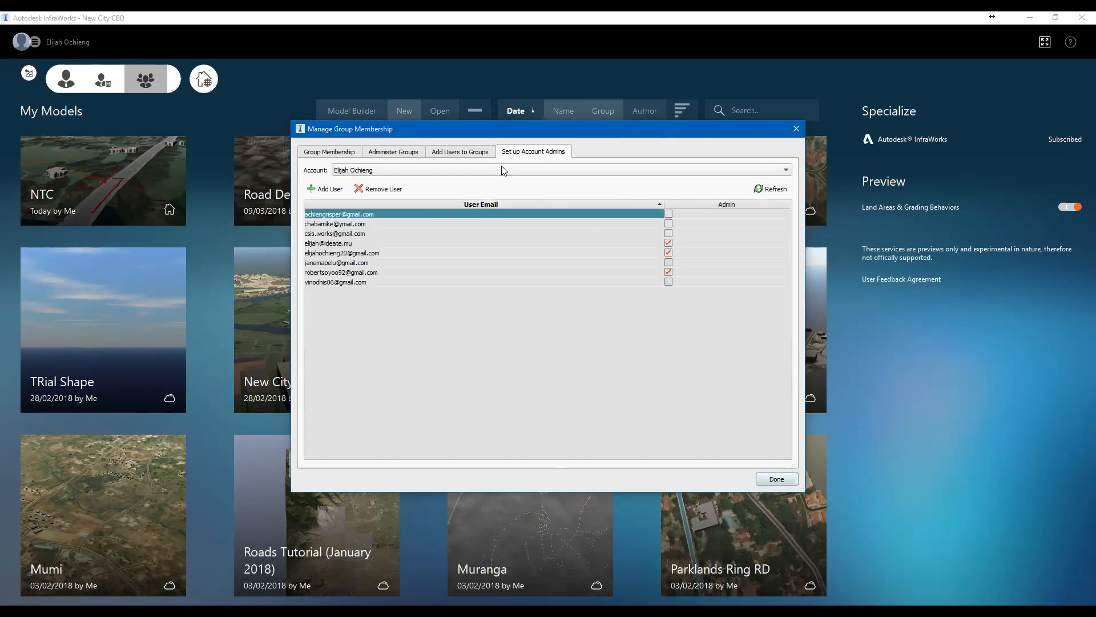
click(327, 152)
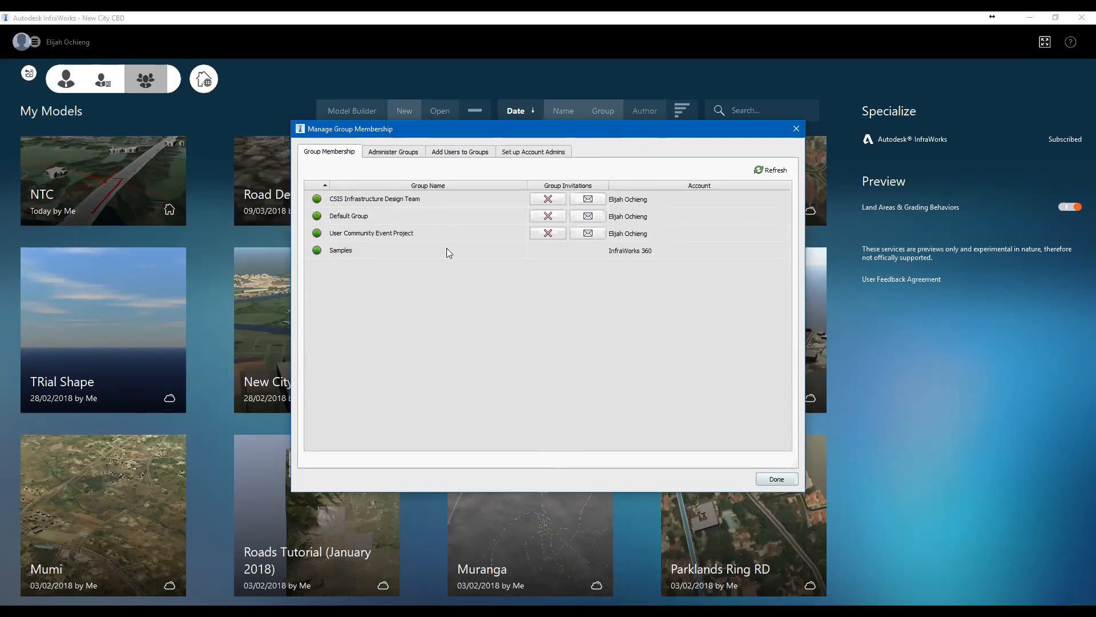
mouse_move(378, 218)
click(392, 153)
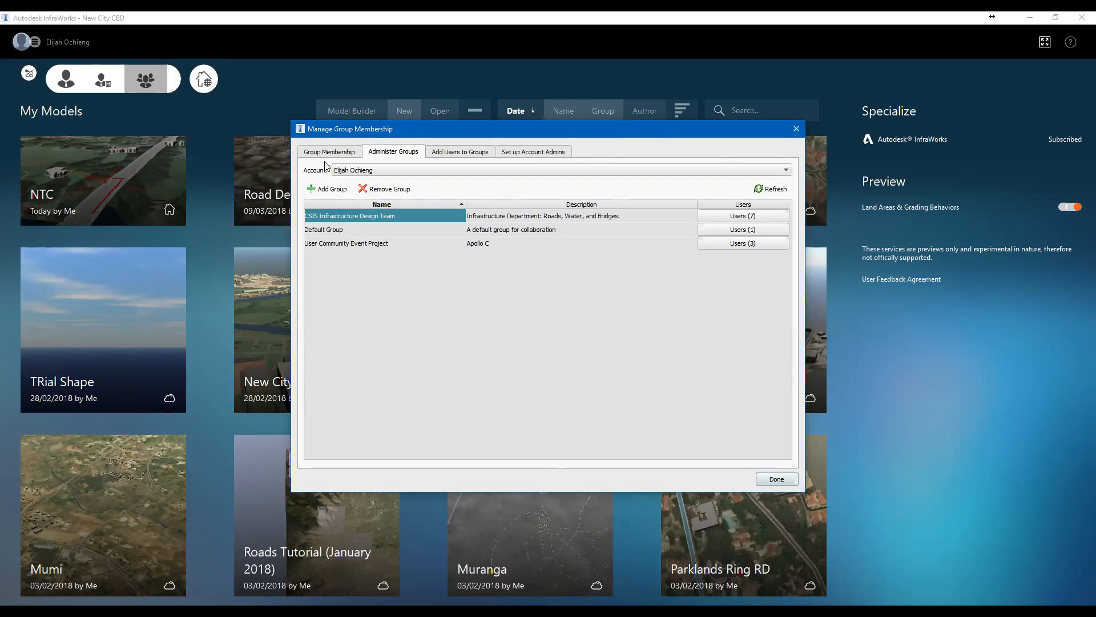
click(796, 129)
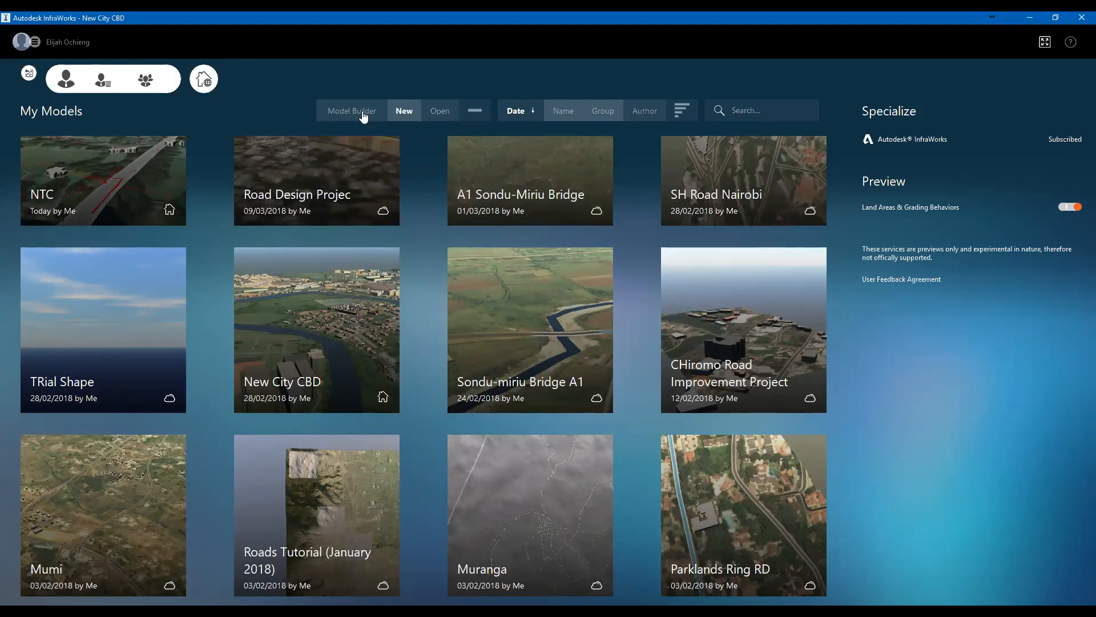
Start a new model and examine its extent, advanced and design standard settings, including the available road standards
click(404, 111)
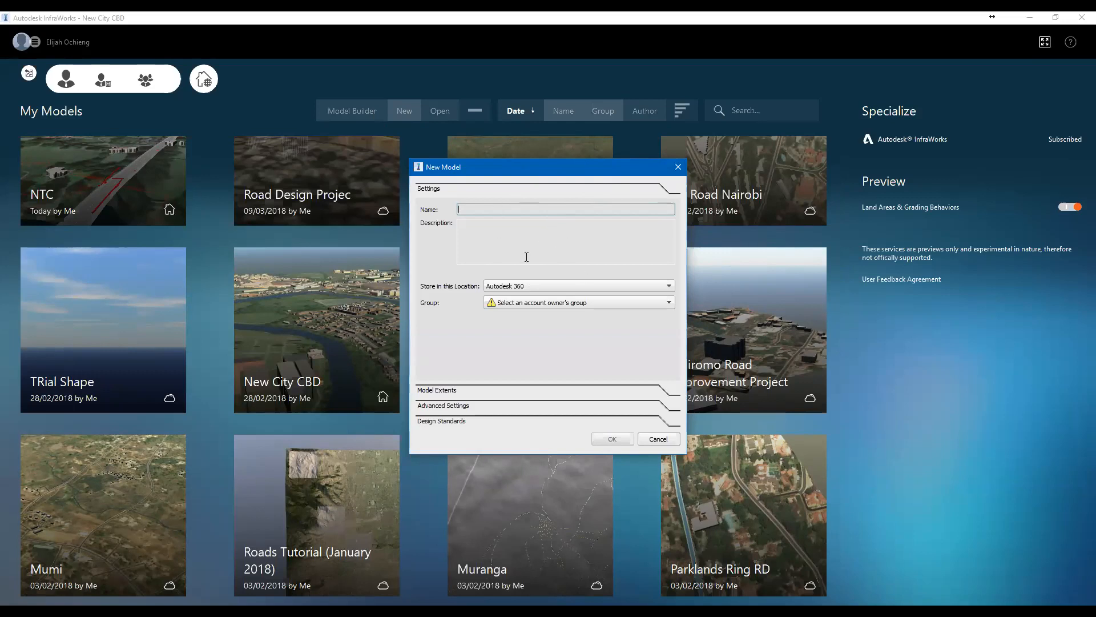
click(515, 390)
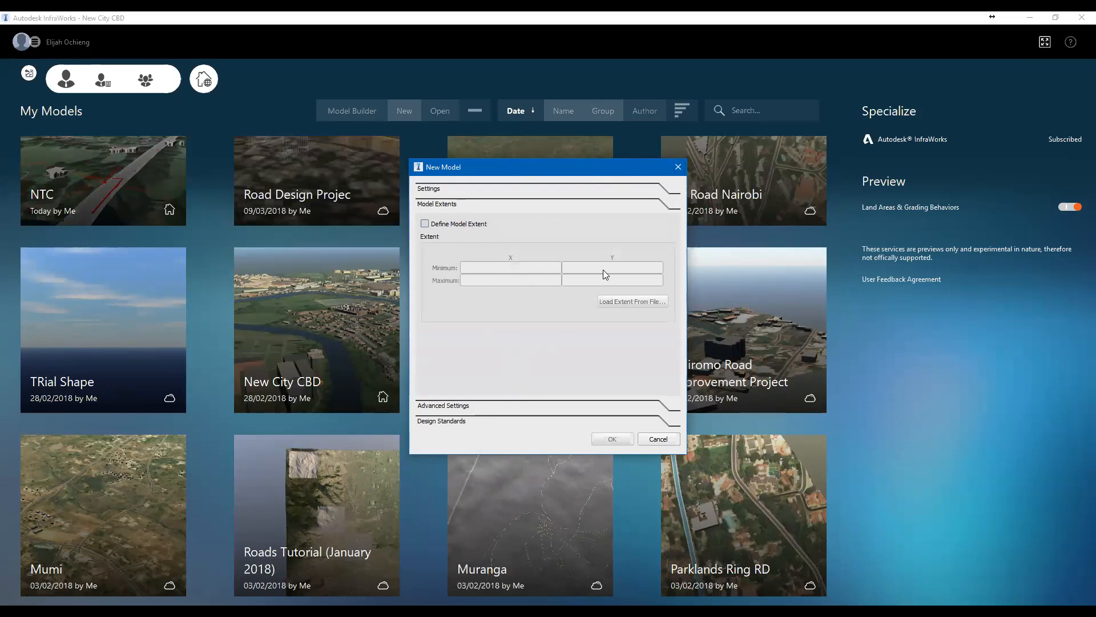
click(474, 404)
click(461, 418)
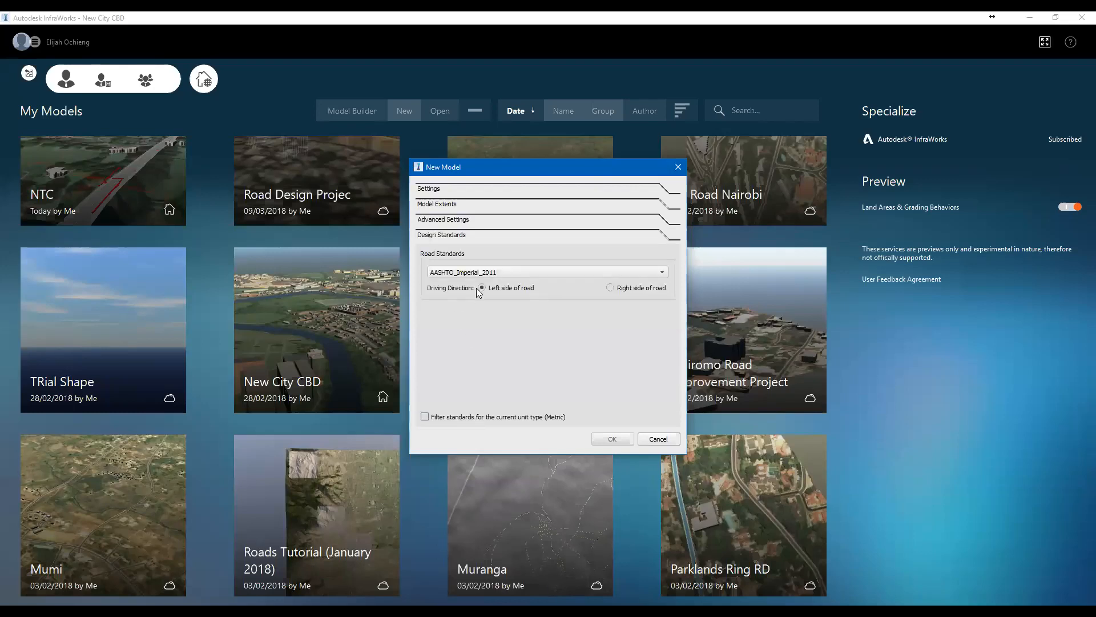
click(536, 271)
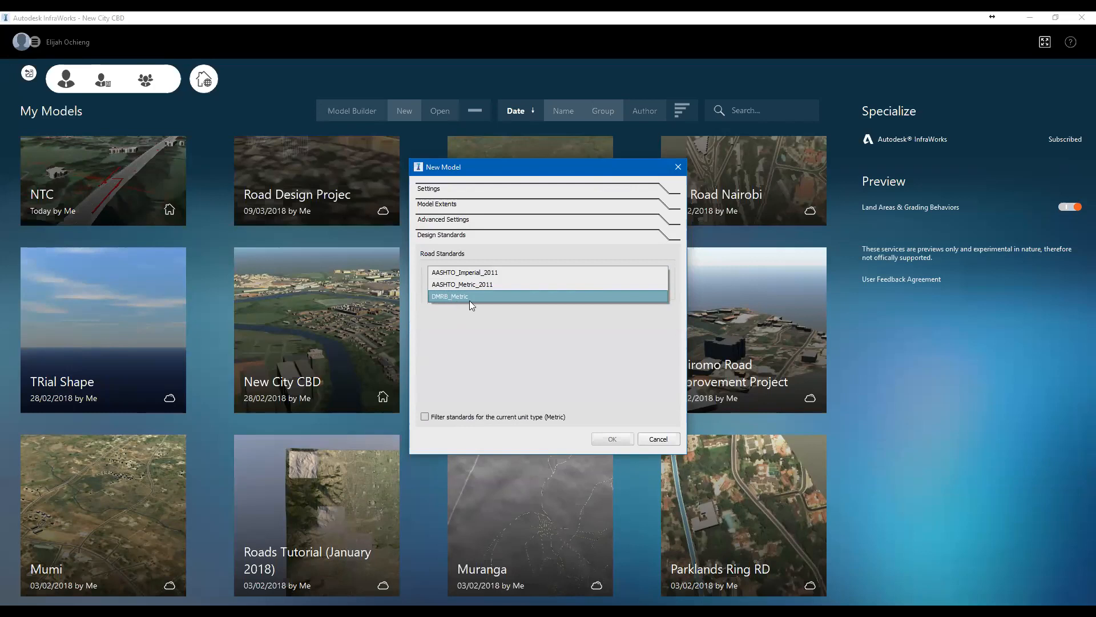
click(483, 351)
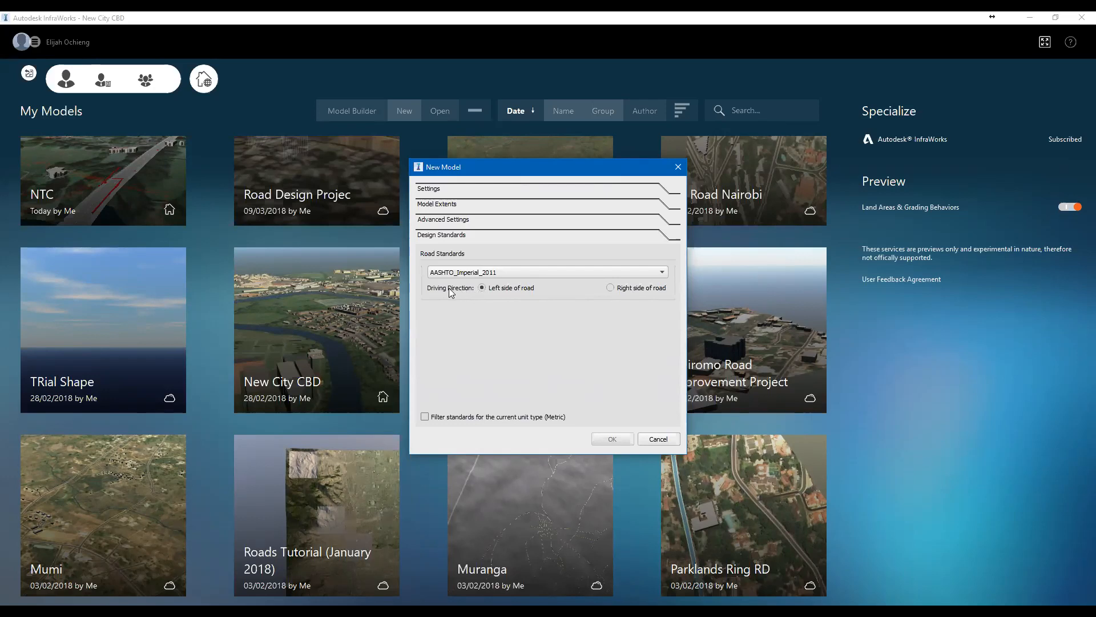
click(495, 192)
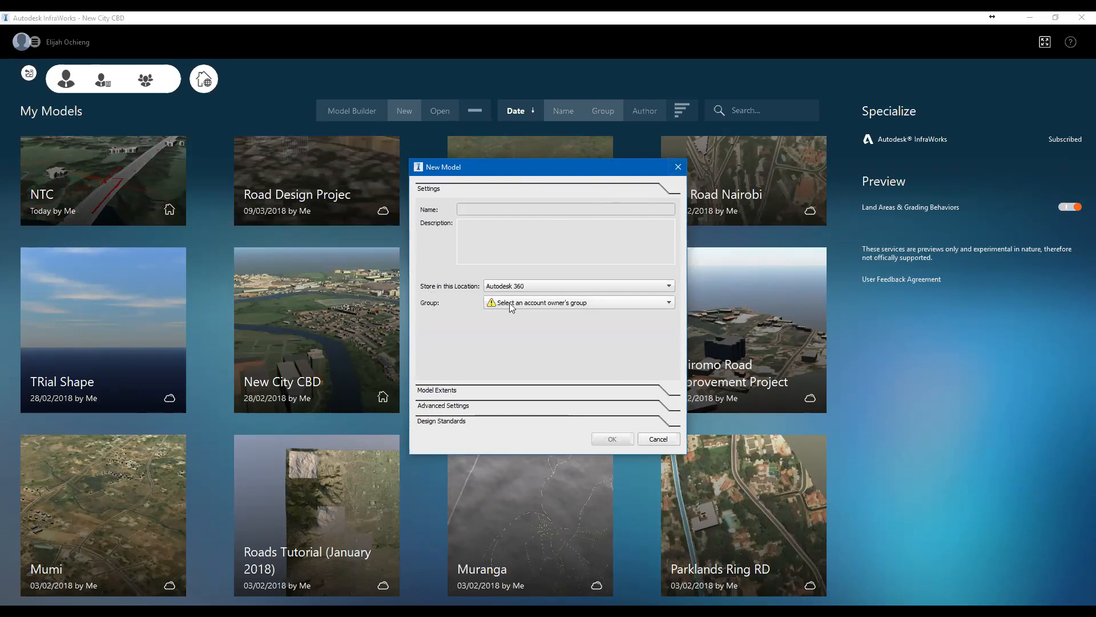
Check which account owner's groups can be assigned to the new model, and close its setup without creating it
click(547, 303)
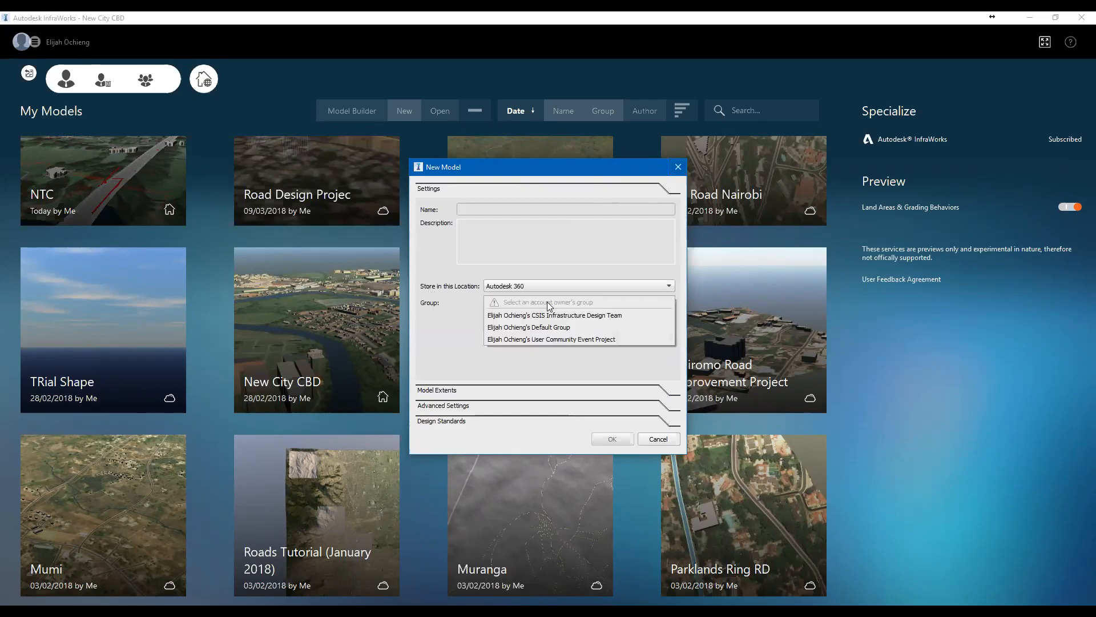
click(495, 308)
click(549, 302)
click(442, 305)
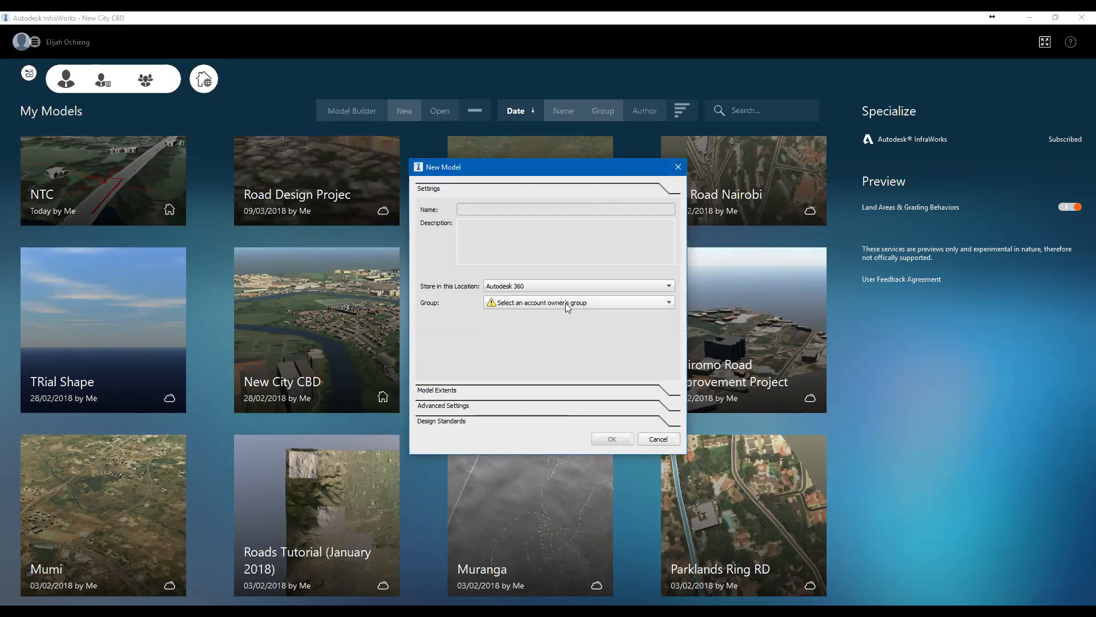
click(565, 303)
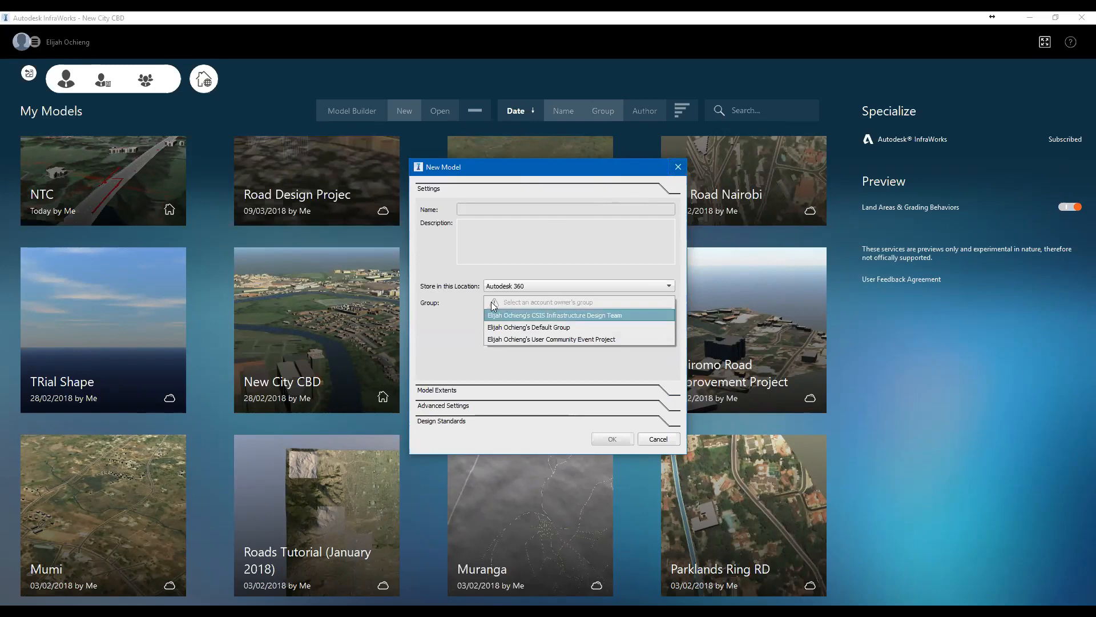
click(470, 300)
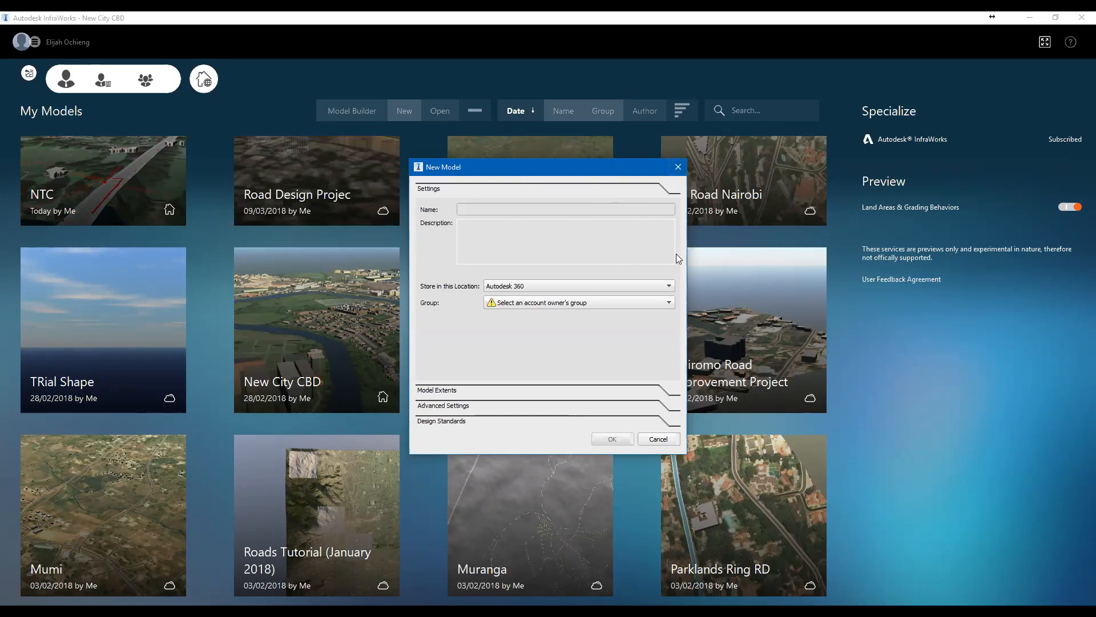
click(678, 167)
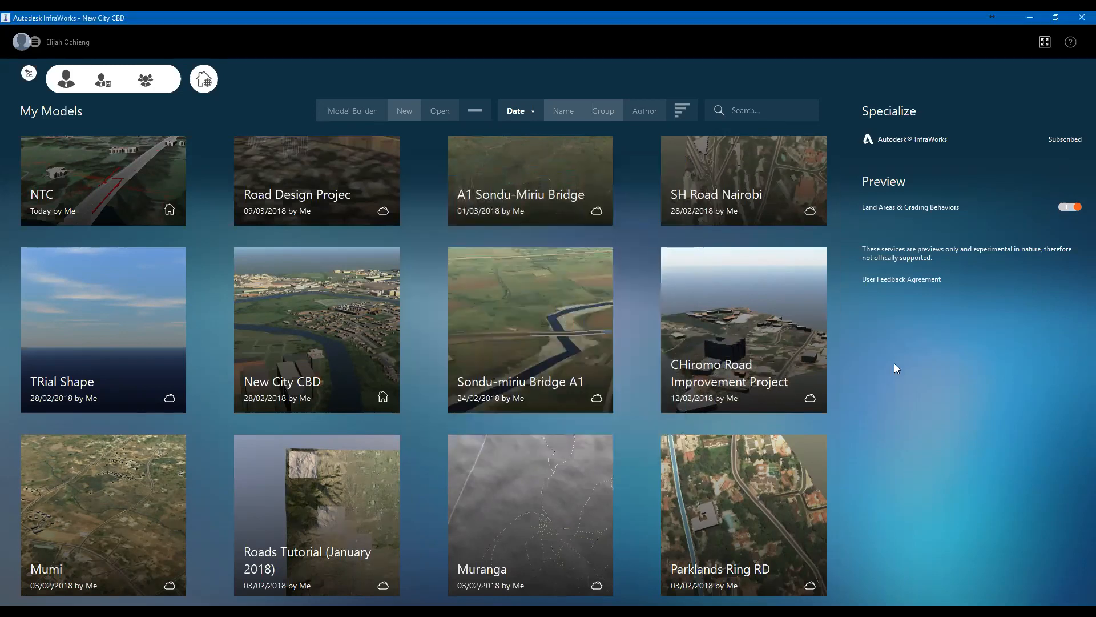
Open Model Builder, search for "Lla" and go to Llainfair St, Cincinnati, United States on the map
click(341, 113)
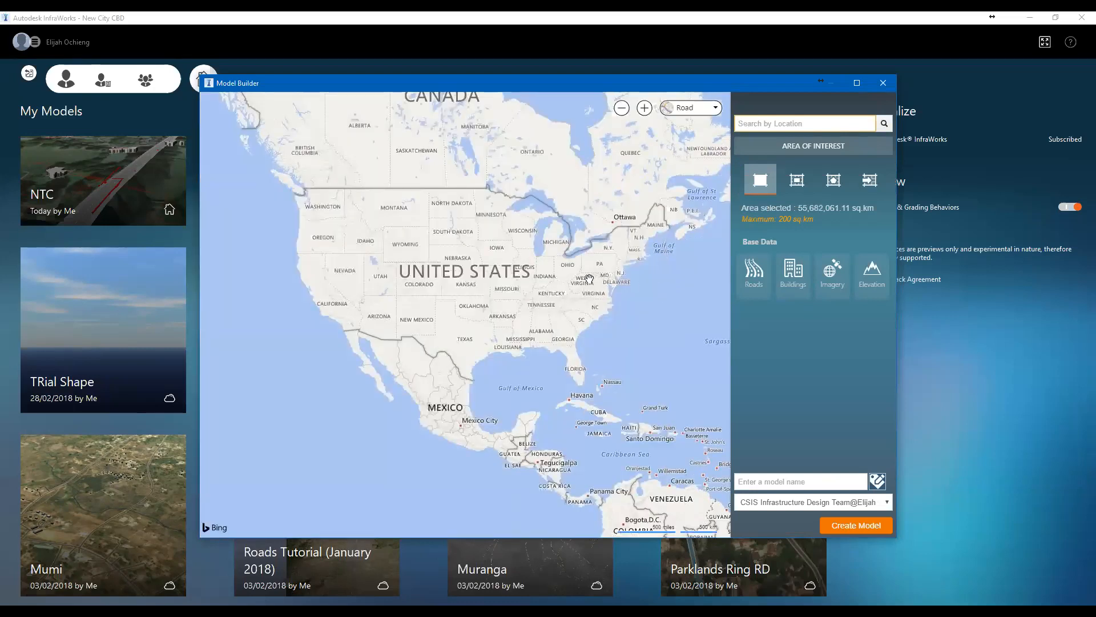
scroll(589, 279, down, 2)
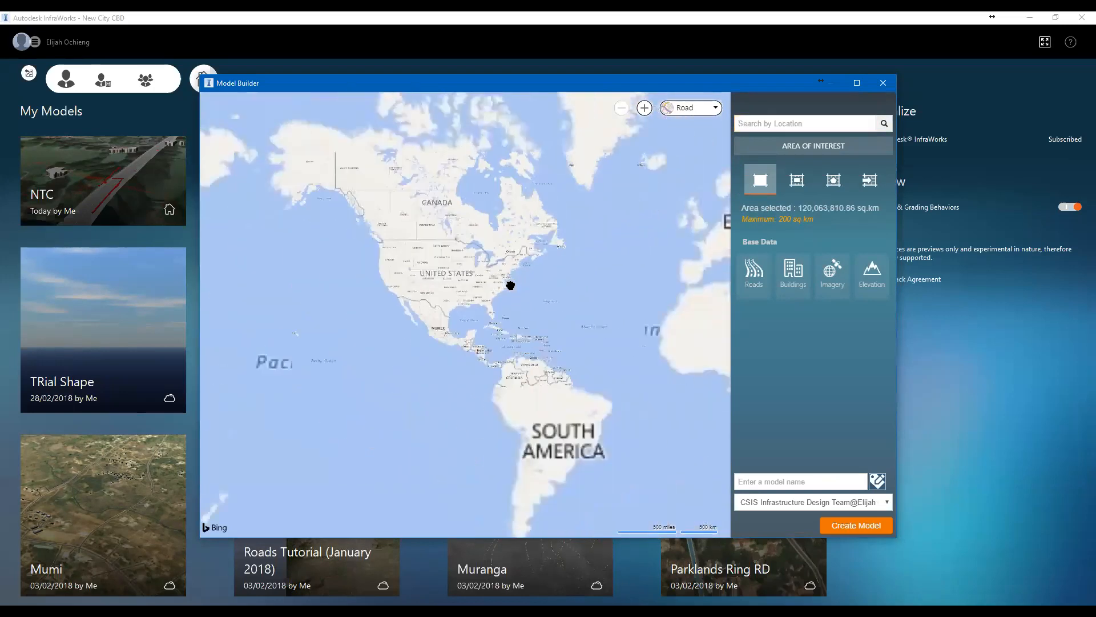
scroll(510, 286, down, 1)
drag(559, 328, 536, 306)
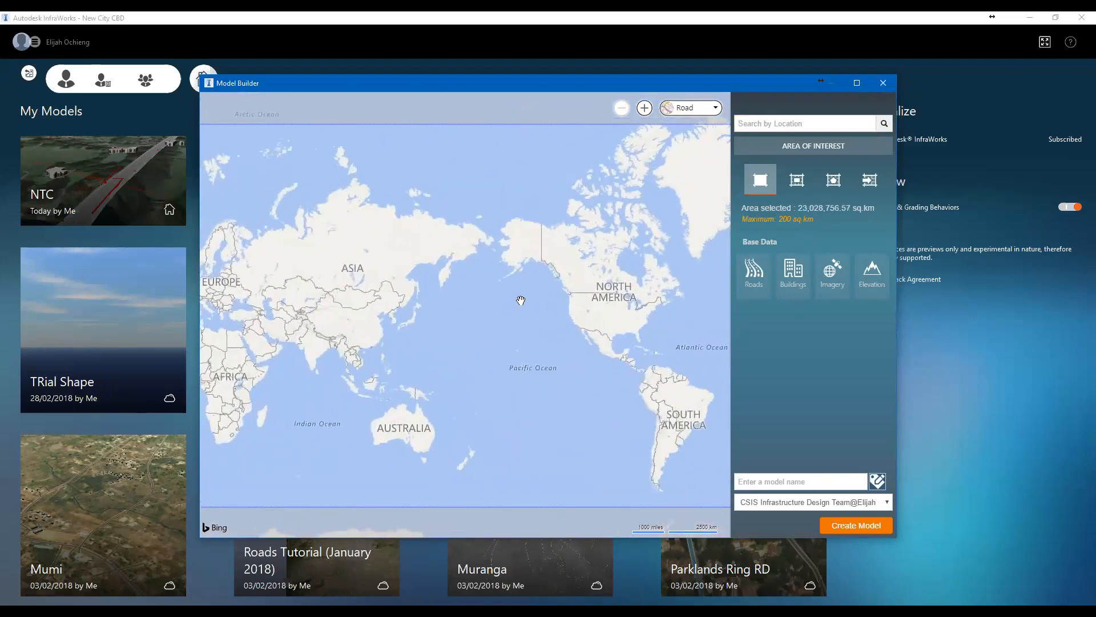
drag(272, 357, 468, 349)
drag(306, 277, 453, 267)
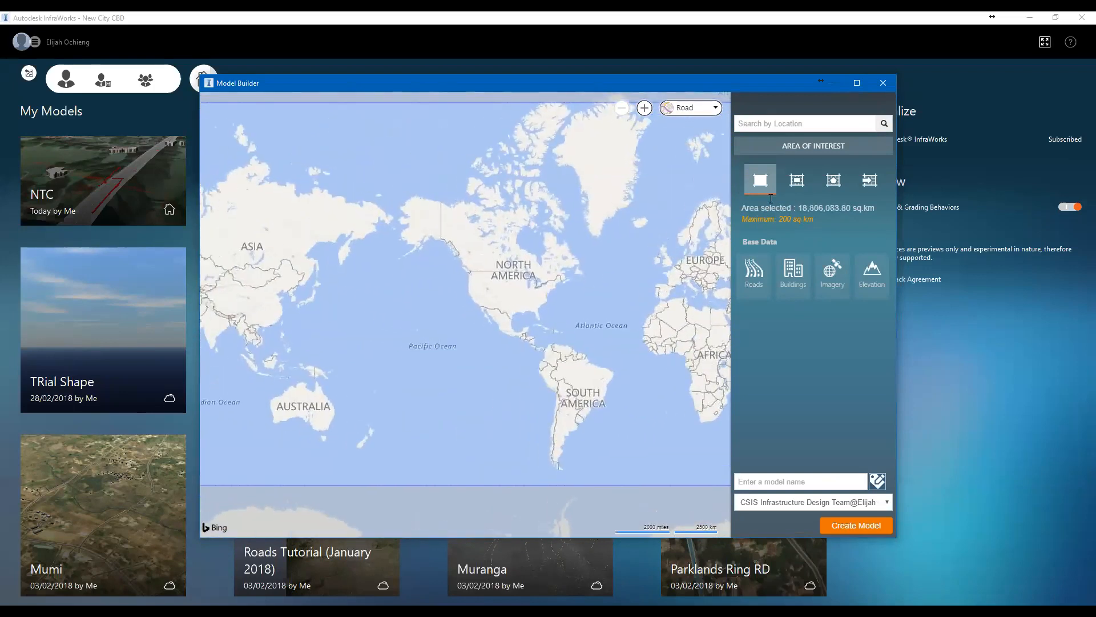
click(792, 123)
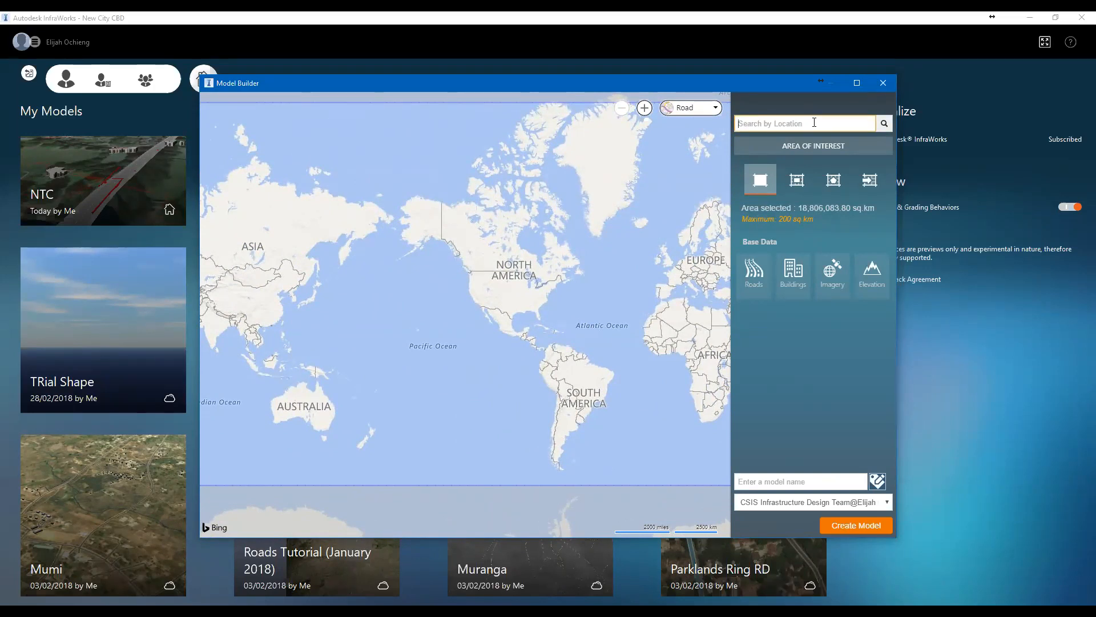
text(L)
text(i)
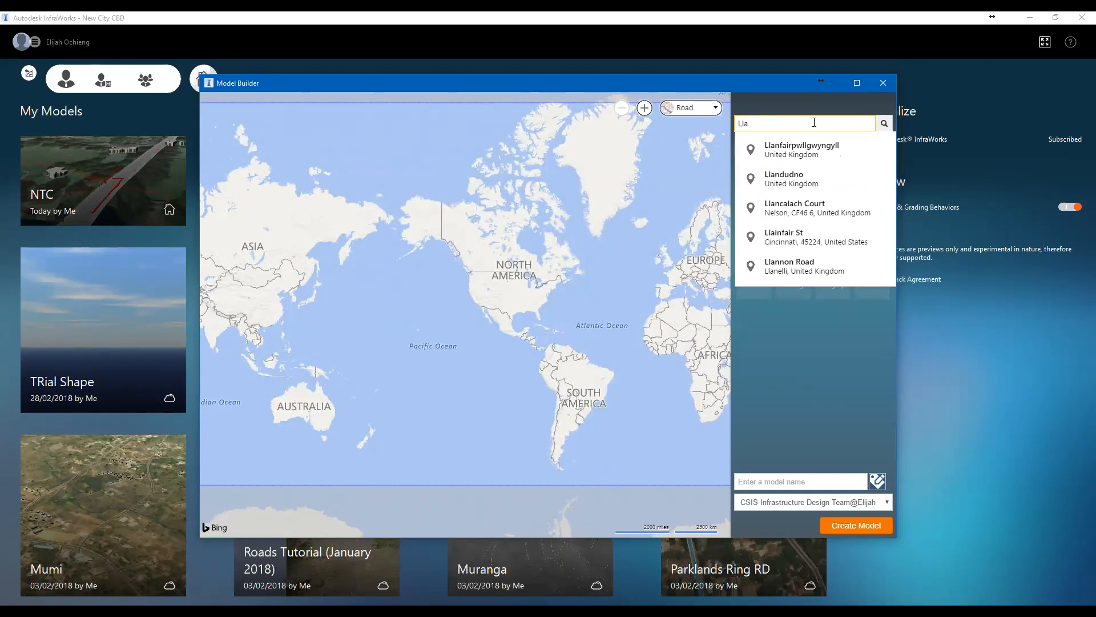
click(818, 239)
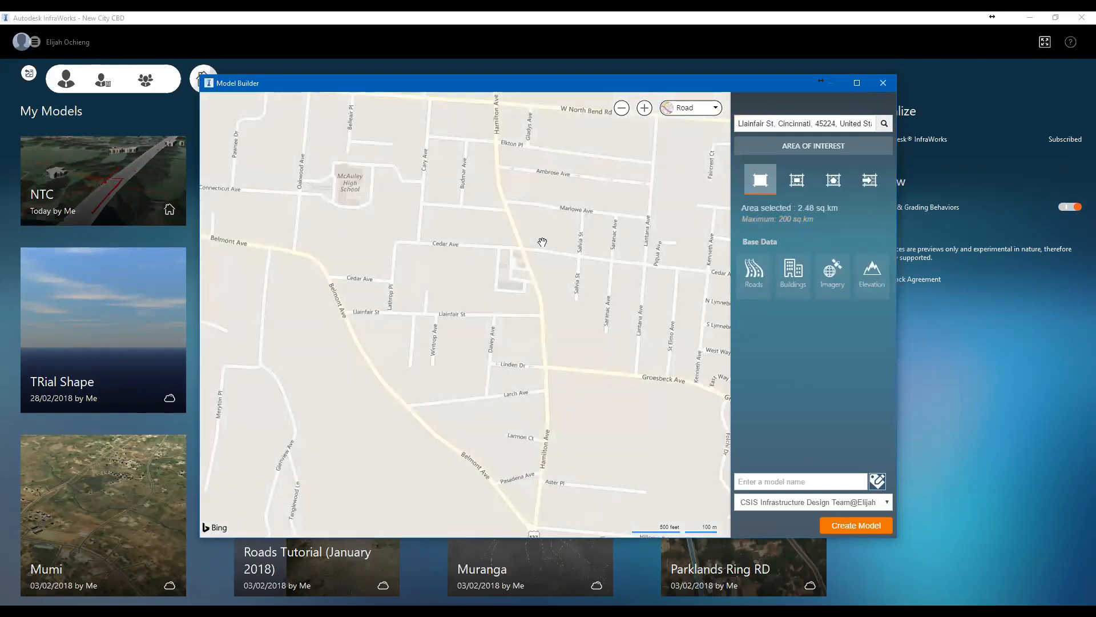
Switch the Model Builder map to Aerial imagery and frame the area around McAuley High School as the area of interest
drag(511, 310, 522, 269)
scroll(519, 270, down, 1)
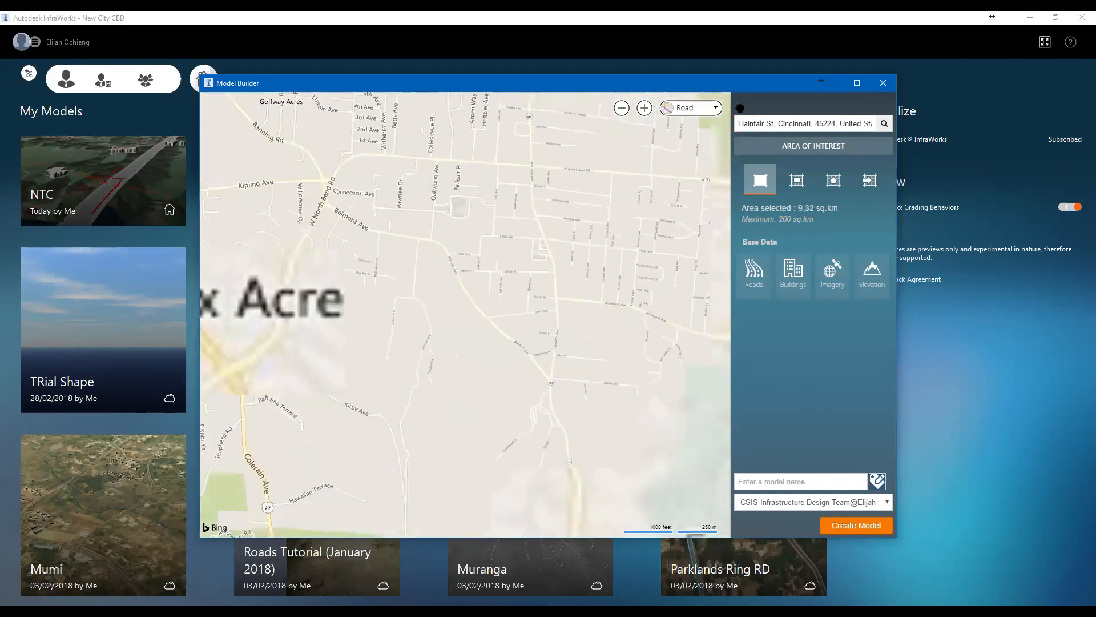
click(691, 107)
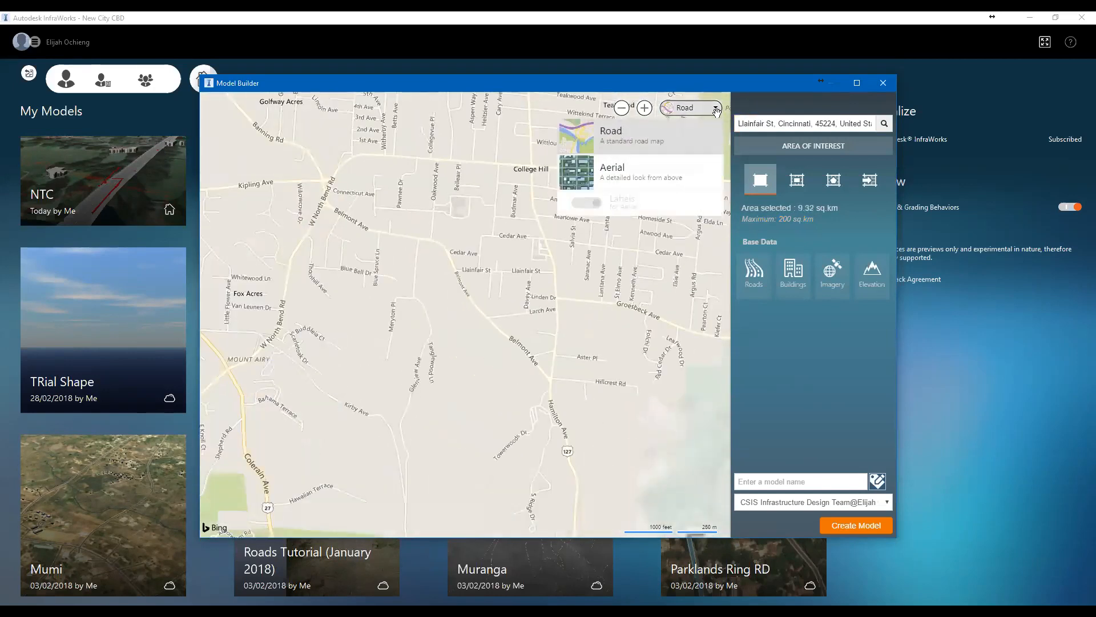
click(608, 175)
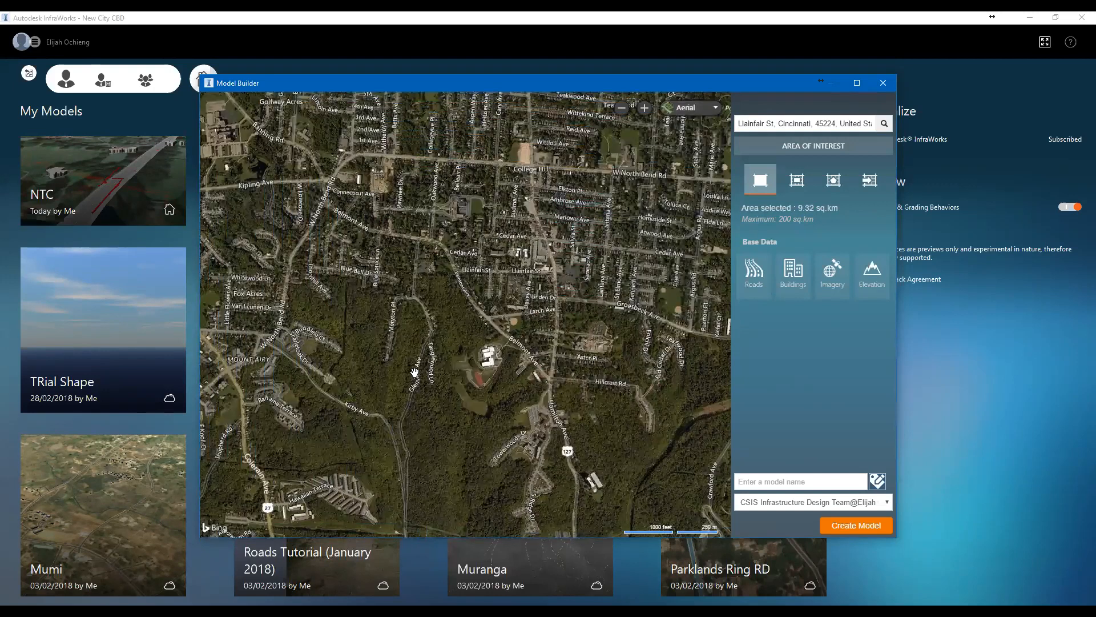
drag(440, 261, 418, 365)
scroll(430, 348, up, 1)
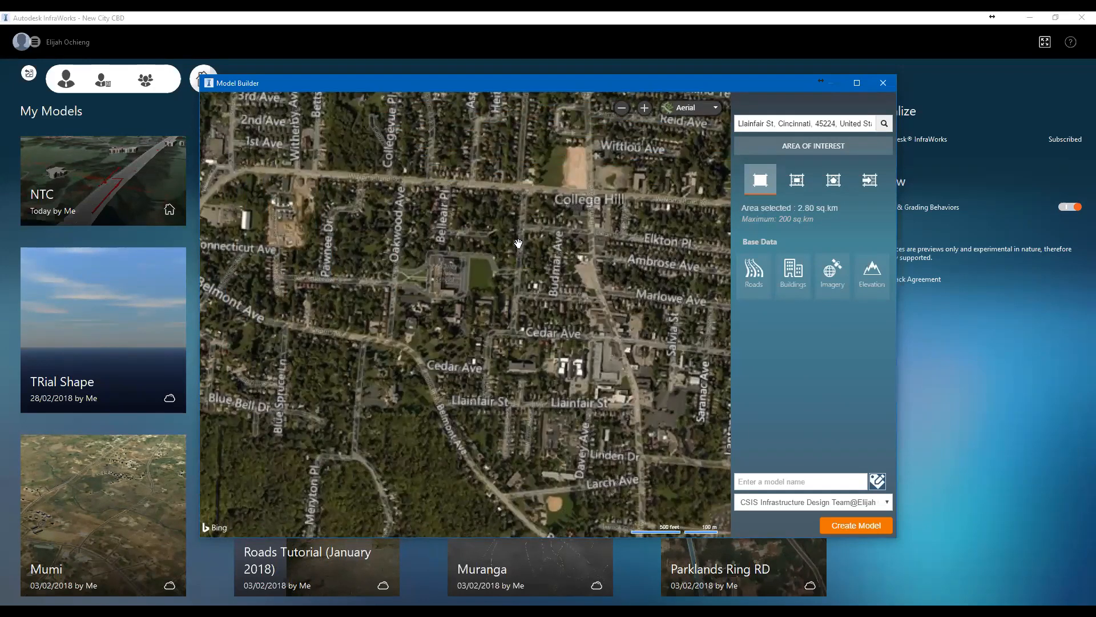
scroll(519, 243, up, 1)
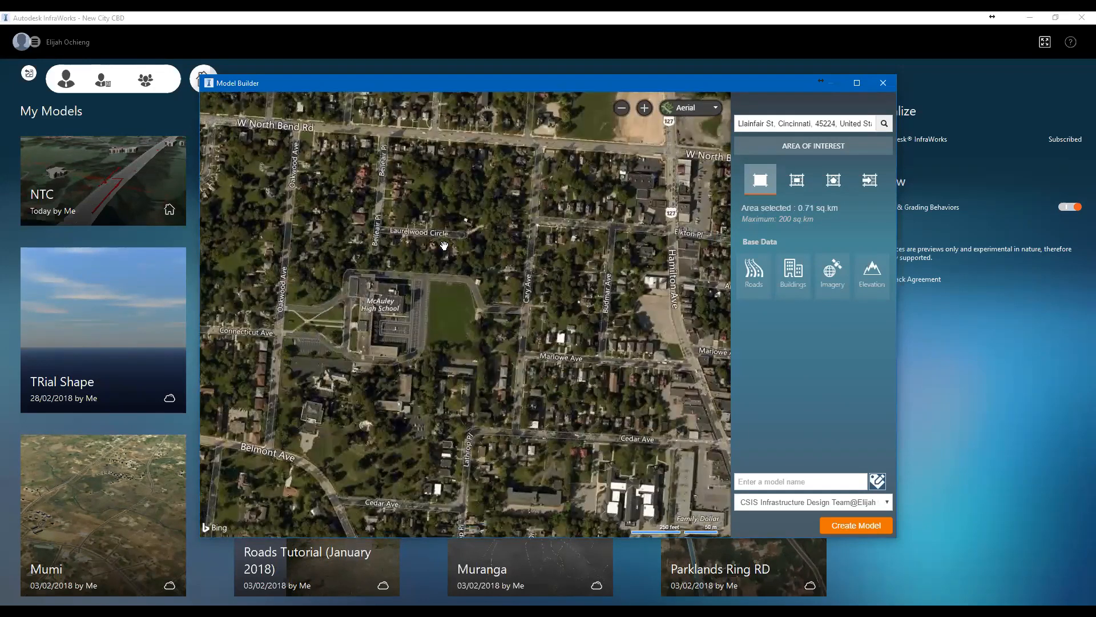
scroll(481, 302, up, 1)
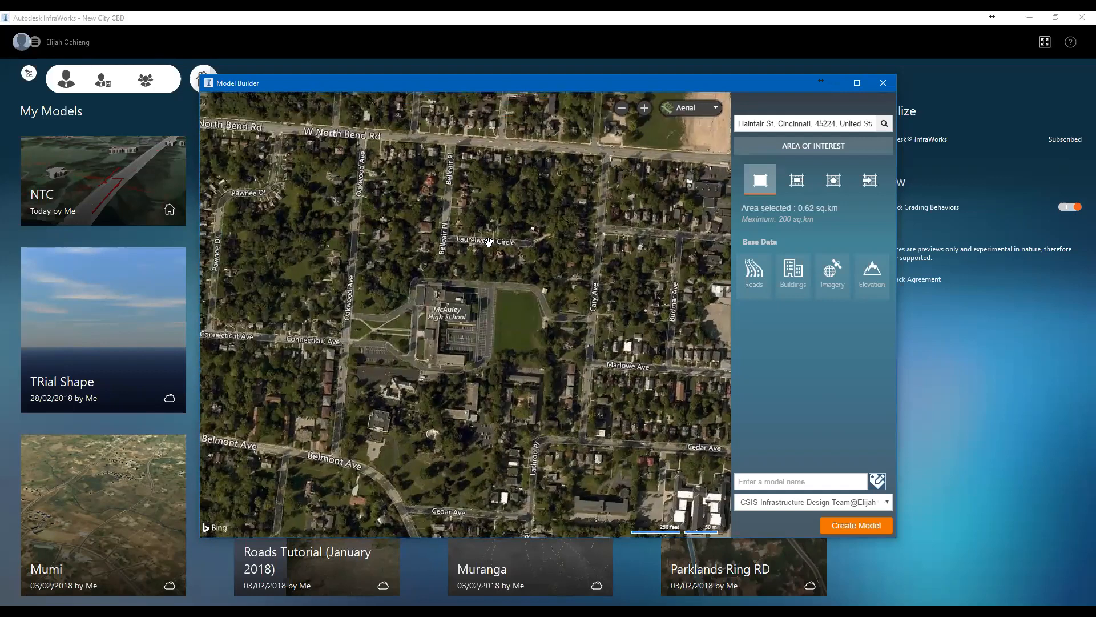
Draw a rectangular area of interest from the Pacific Ocean across northern South America, about 21,517,073 sq km
scroll(565, 220, down, 2)
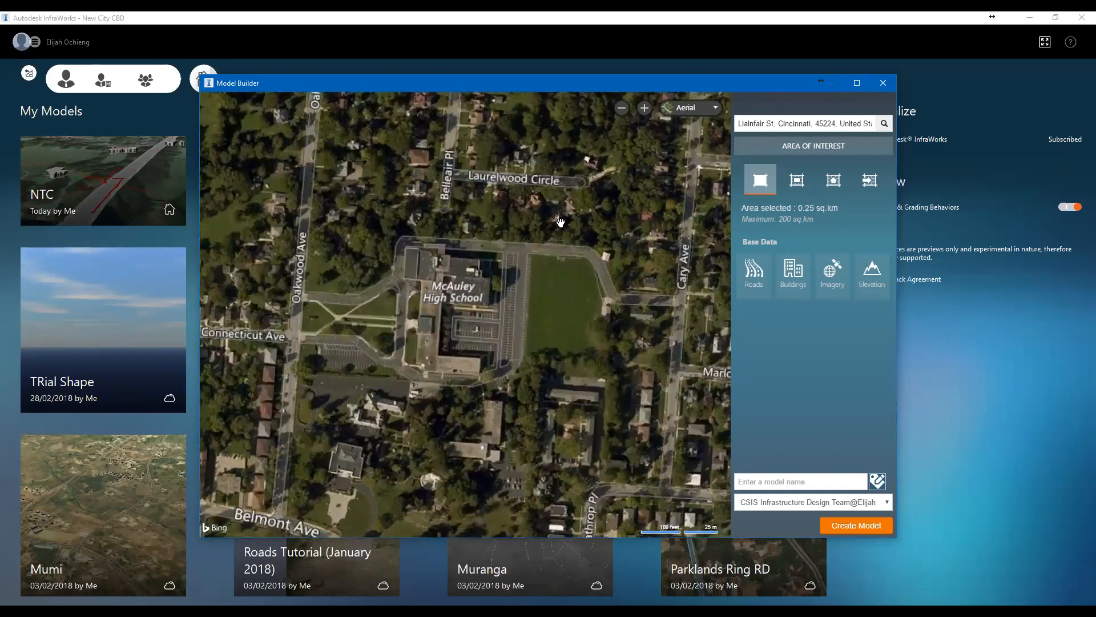
click(797, 179)
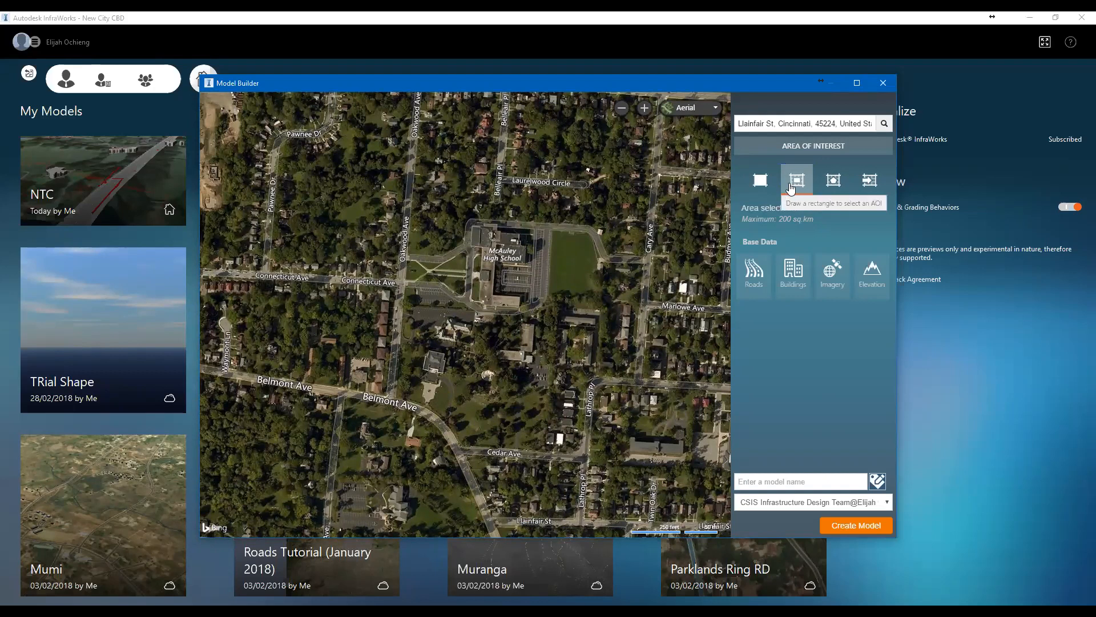
scroll(617, 236, down, 1)
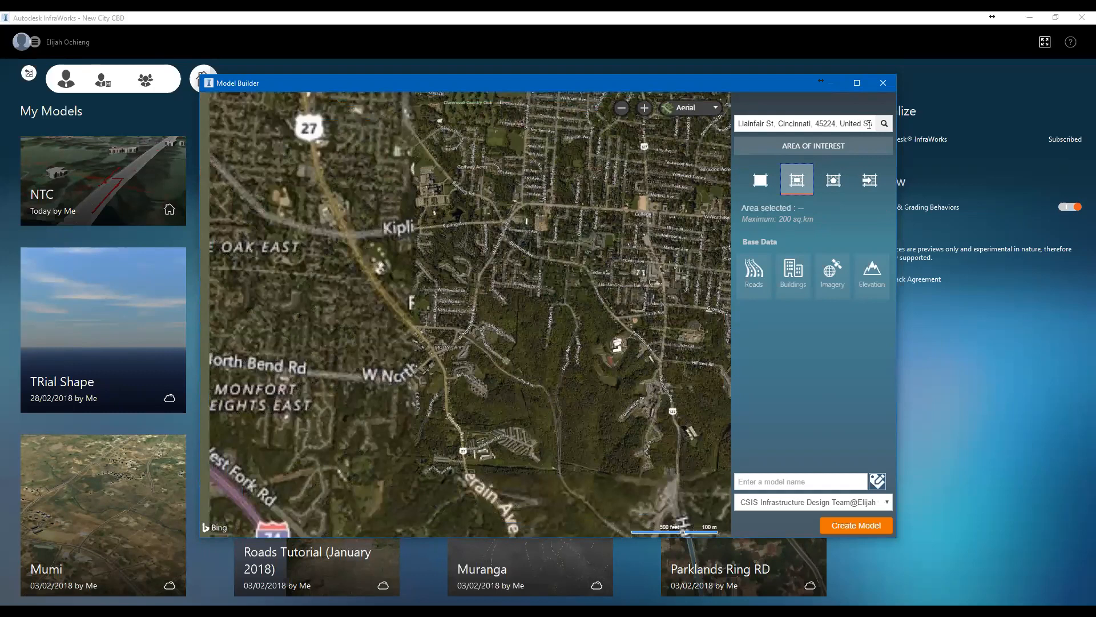
scroll(557, 271, down, 10)
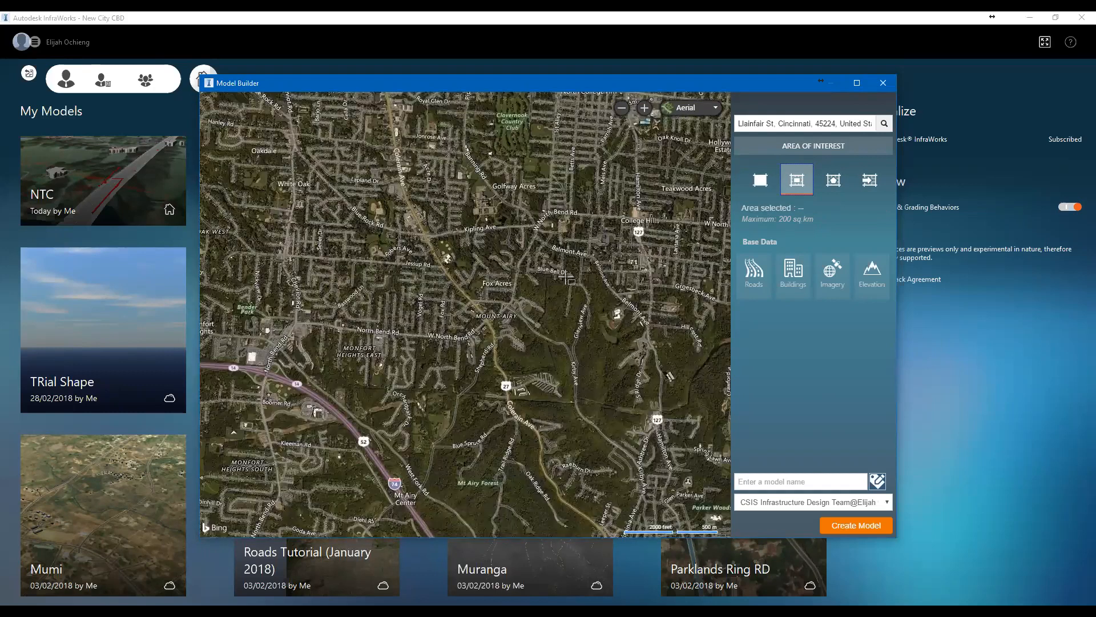
scroll(549, 274, down, 5)
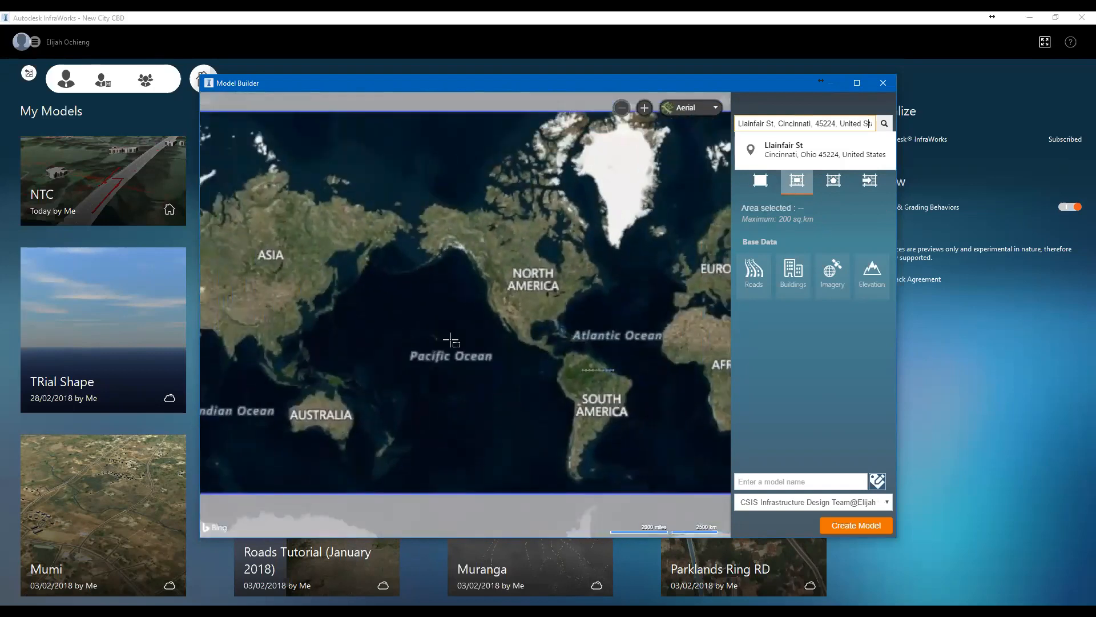
drag(450, 340, 615, 368)
scroll(597, 324, down, 1)
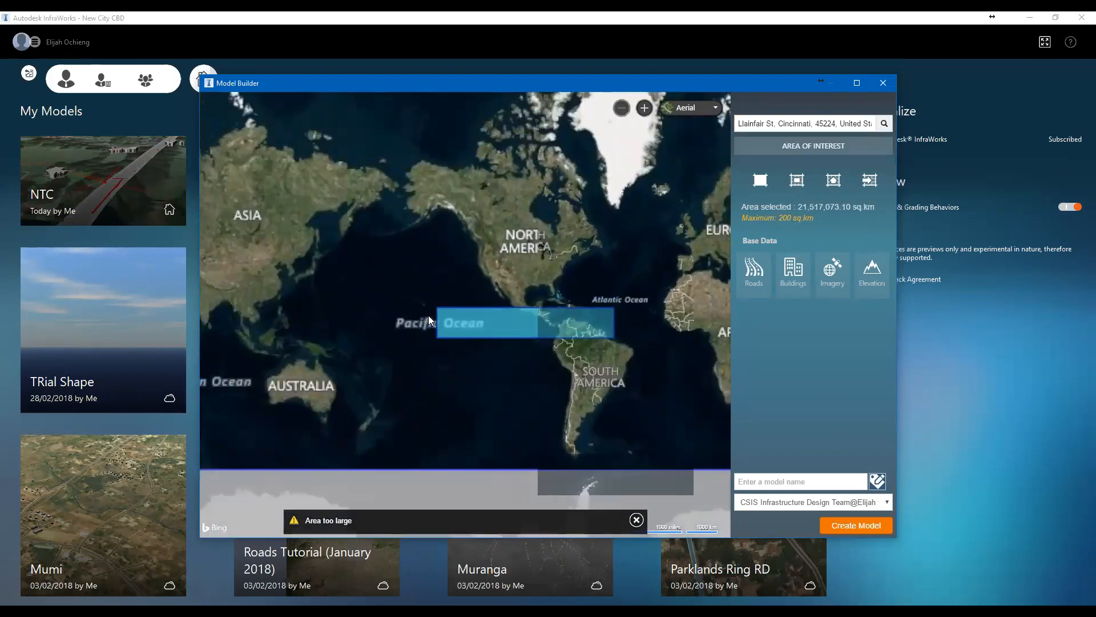
scroll(651, 315, up, 1)
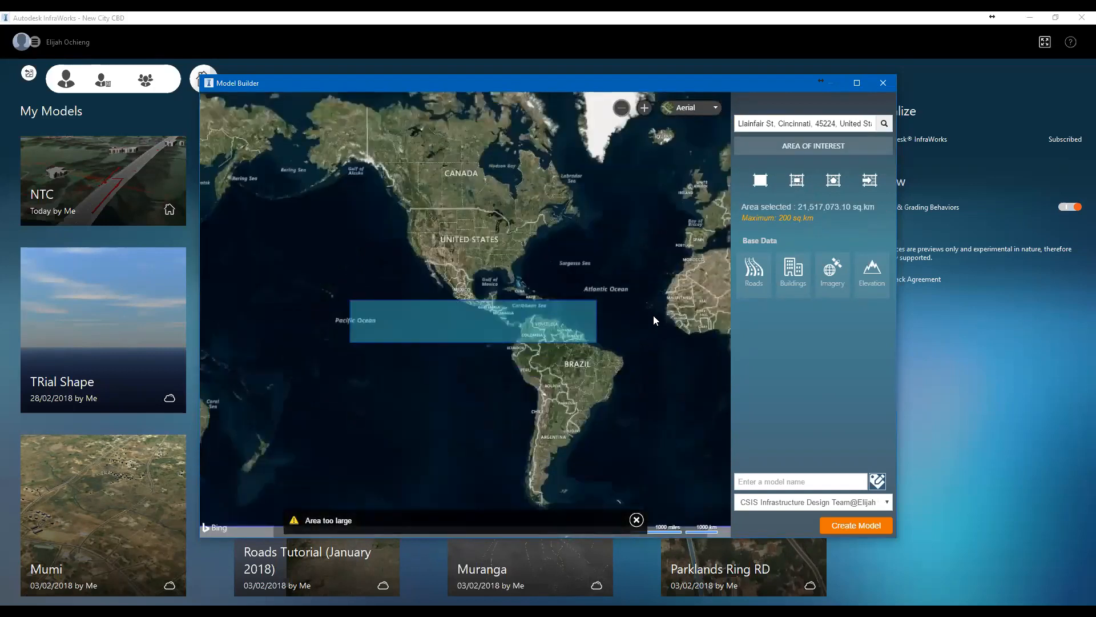
scroll(656, 315, down, 1)
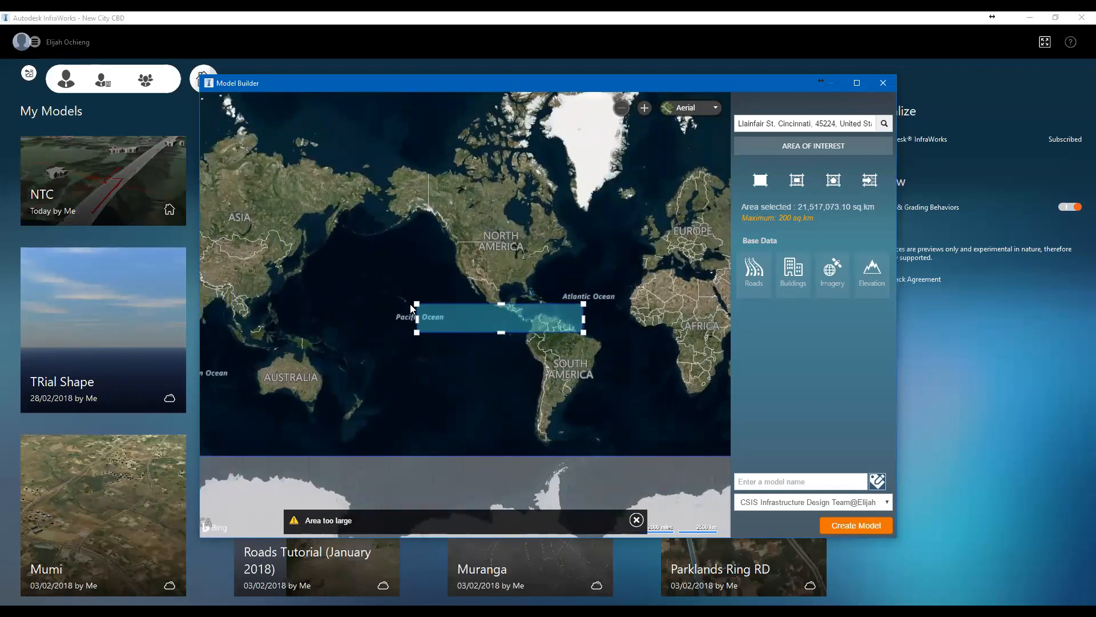
Stretch the area of interest to West Africa and shrink it to central Nigeria, about 98,563 sq km
drag(583, 305, 672, 289)
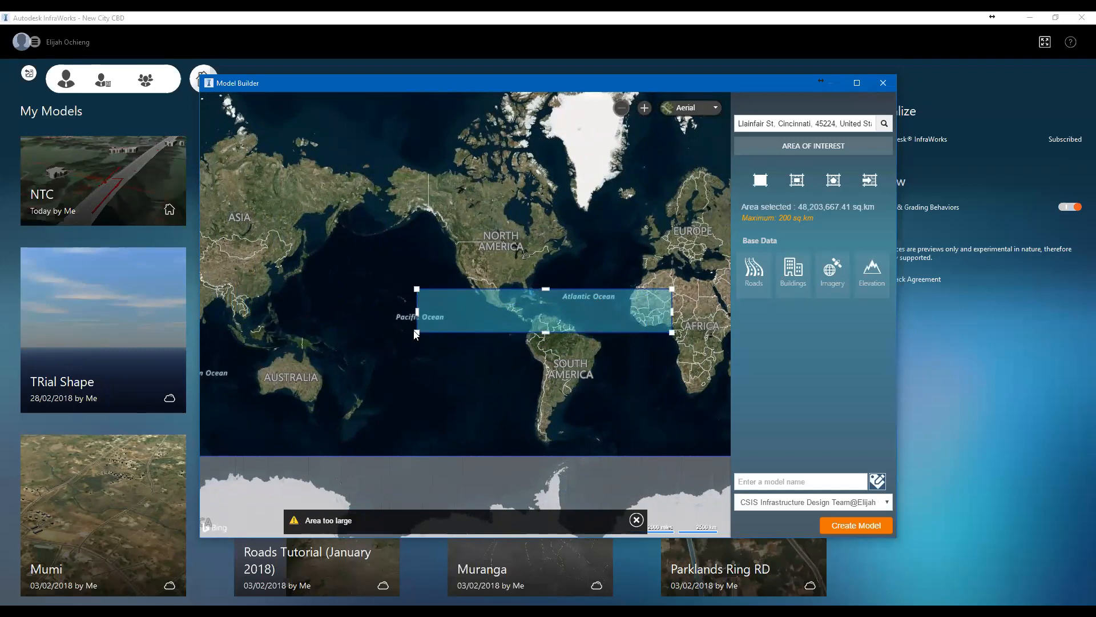
drag(417, 332, 654, 322)
scroll(662, 311, up, 10)
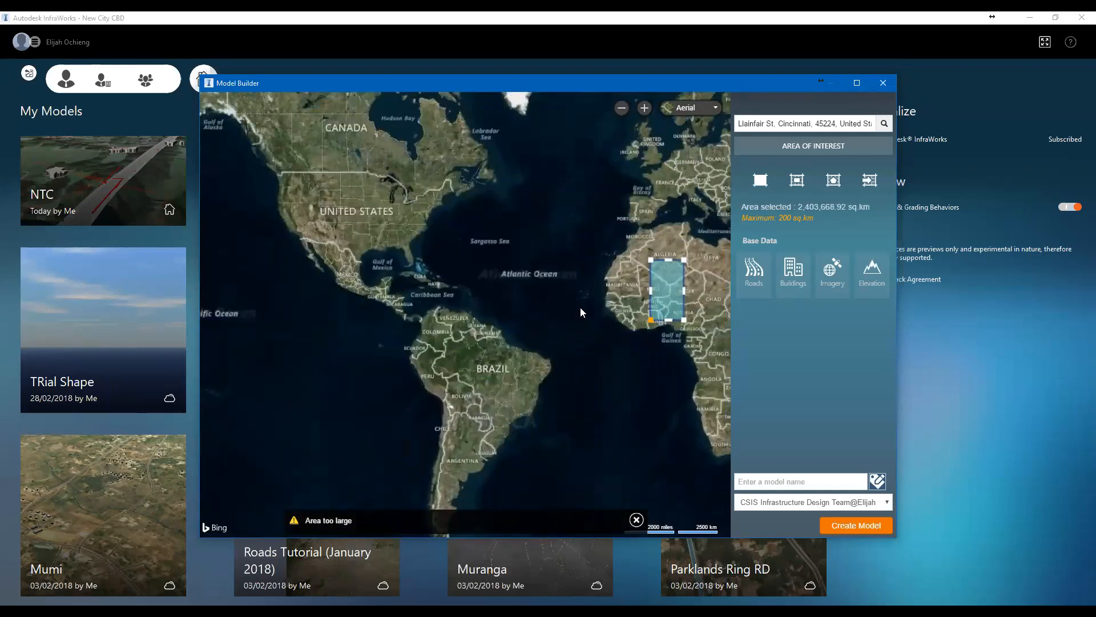
scroll(549, 309, down, 8)
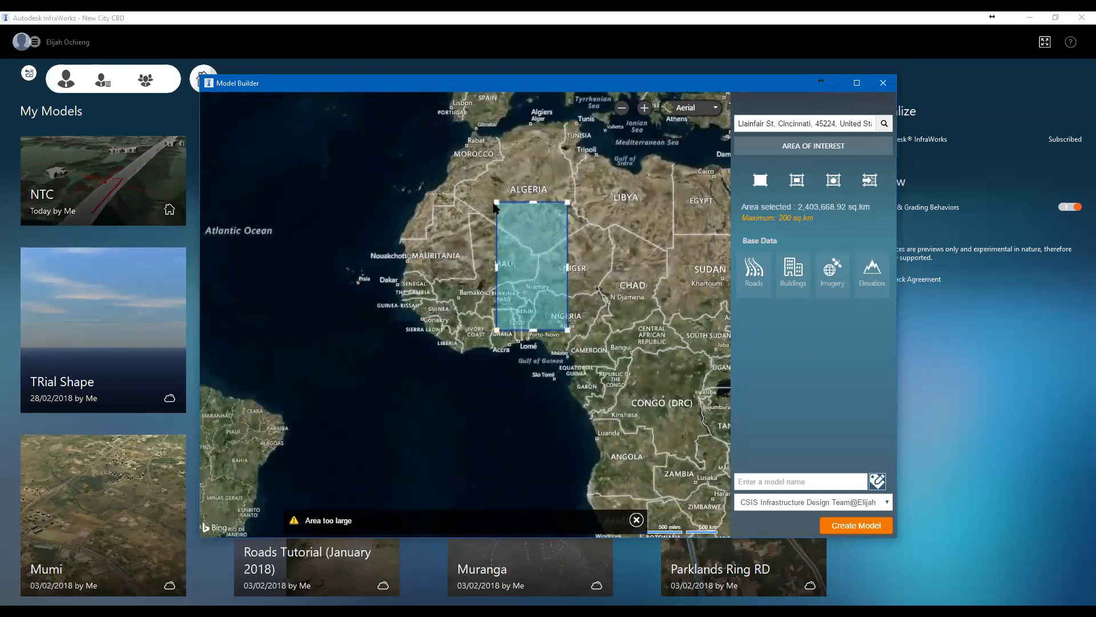
drag(496, 202, 550, 309)
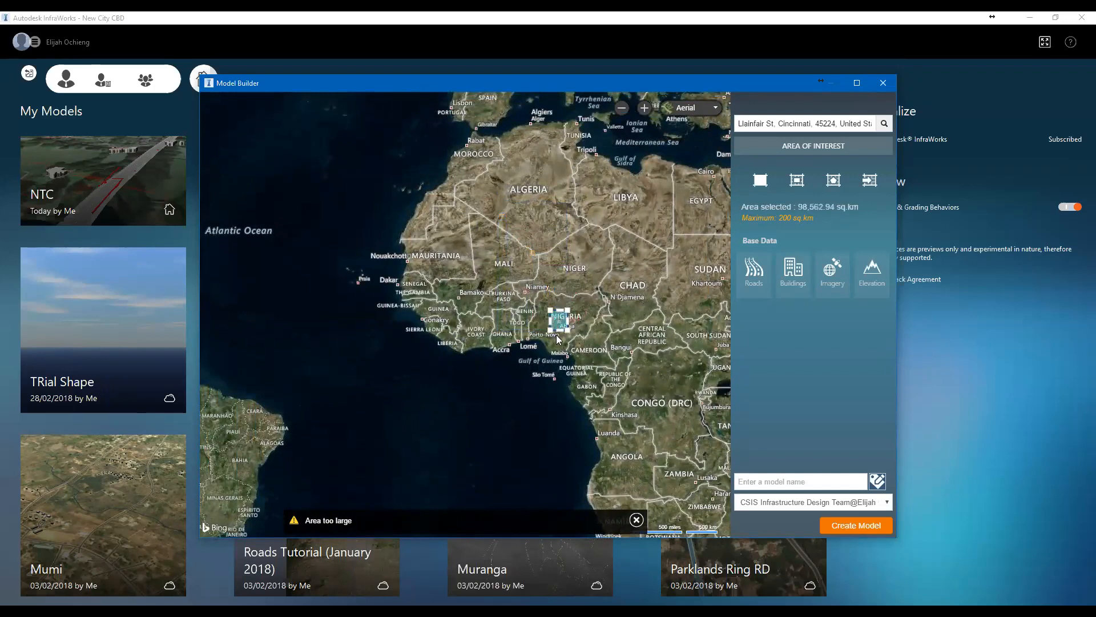
Reduce the area of interest to about 10,830 sq km around Kaduna by moving its edges and corners inward
scroll(555, 344, up, 1)
scroll(553, 340, up, 4)
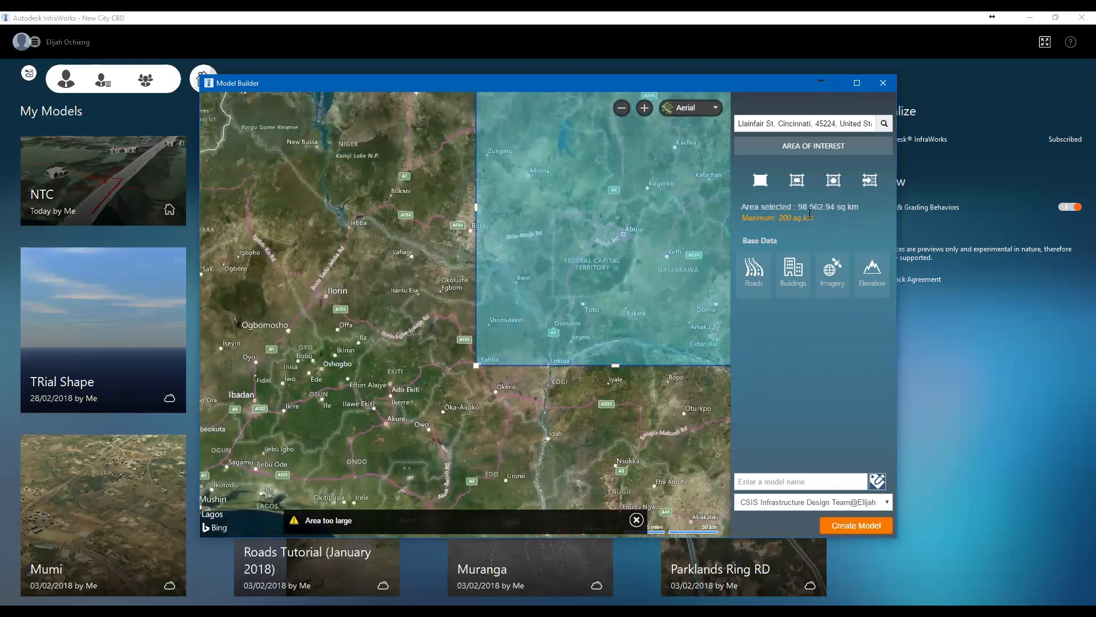
scroll(656, 215, down, 2)
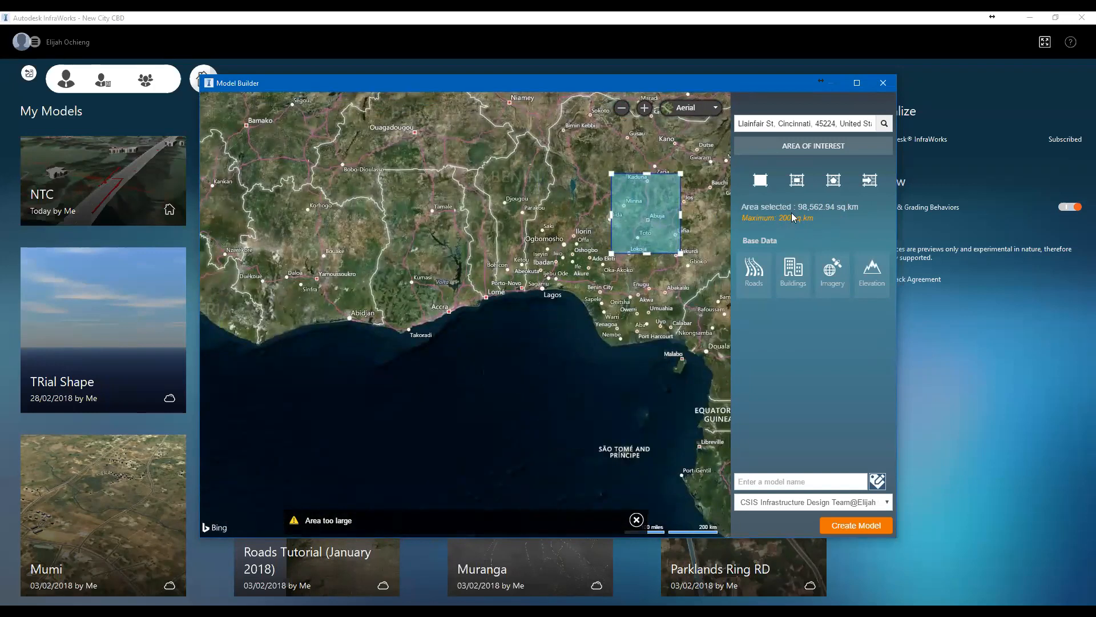
scroll(639, 179, up, 2)
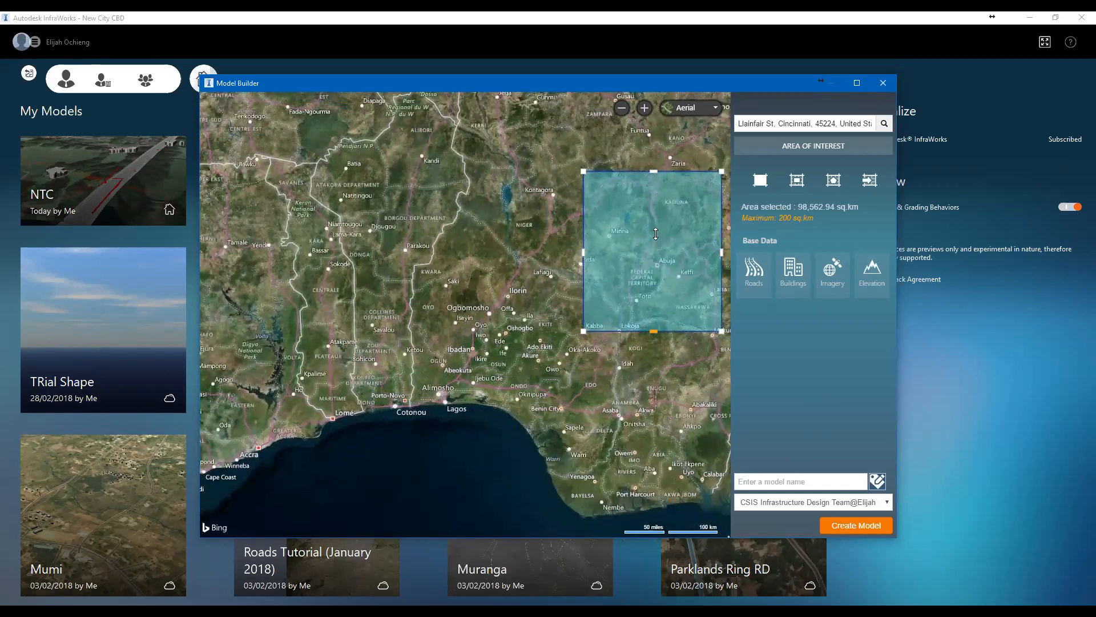
drag(656, 234, 655, 233)
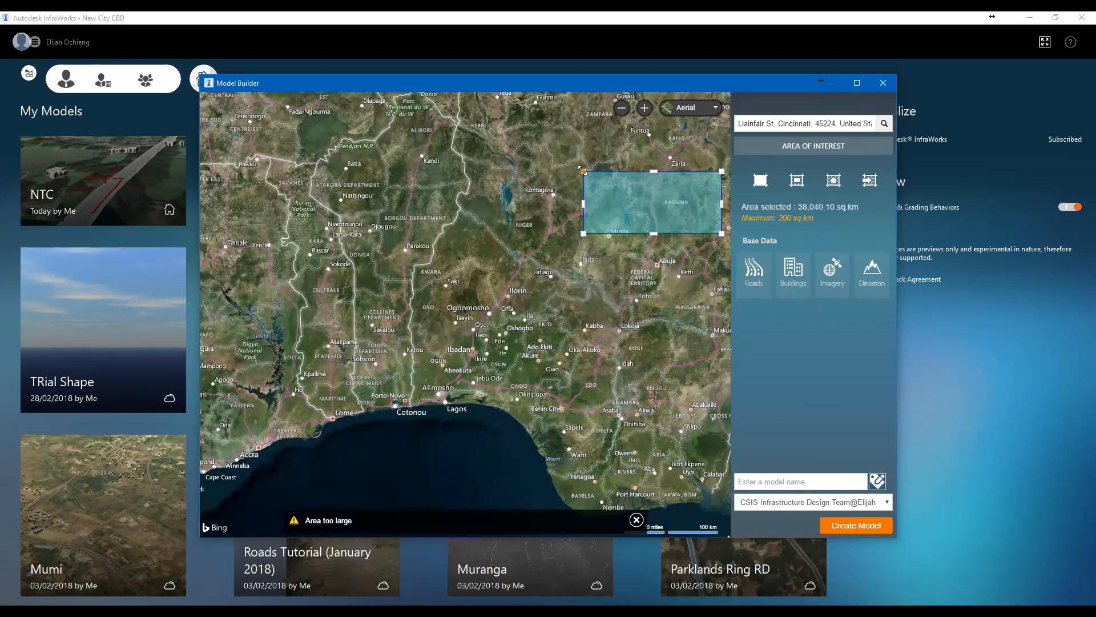
drag(626, 174, 632, 173)
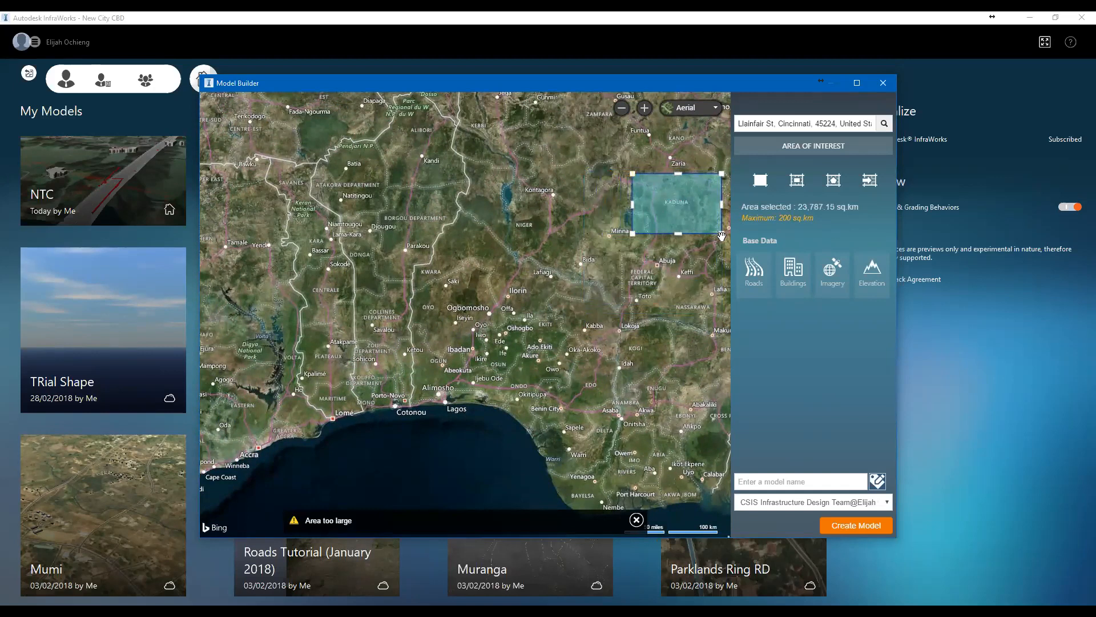
drag(721, 233, 679, 223)
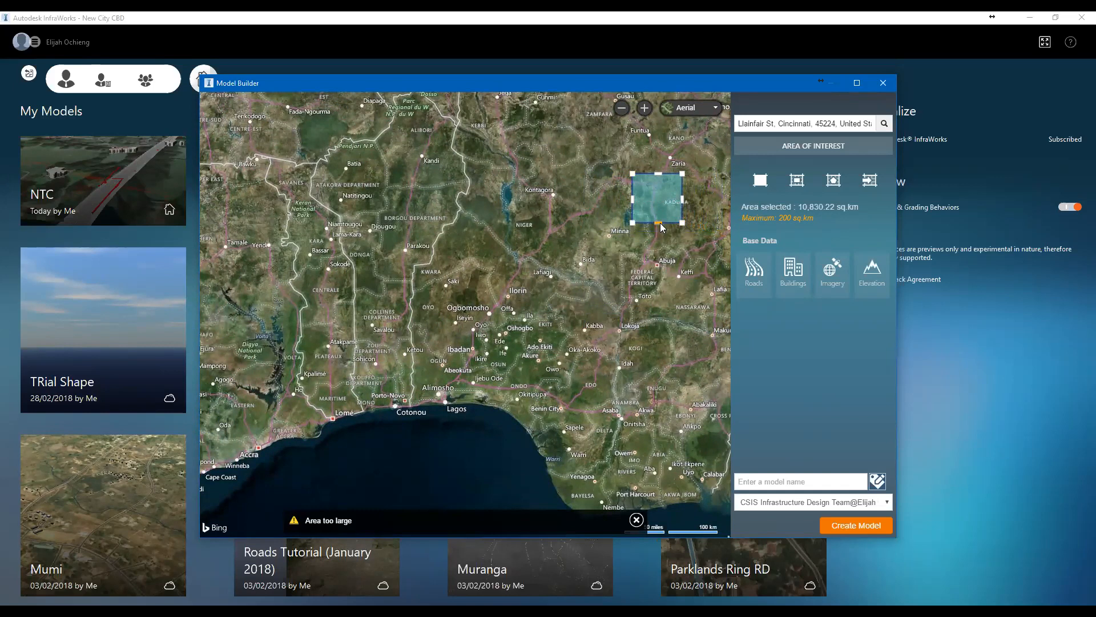
Raise the lower edge of the Kaduna area of interest to reduce it to about 2,743 sq km
scroll(658, 222, up, 1)
scroll(657, 222, up, 4)
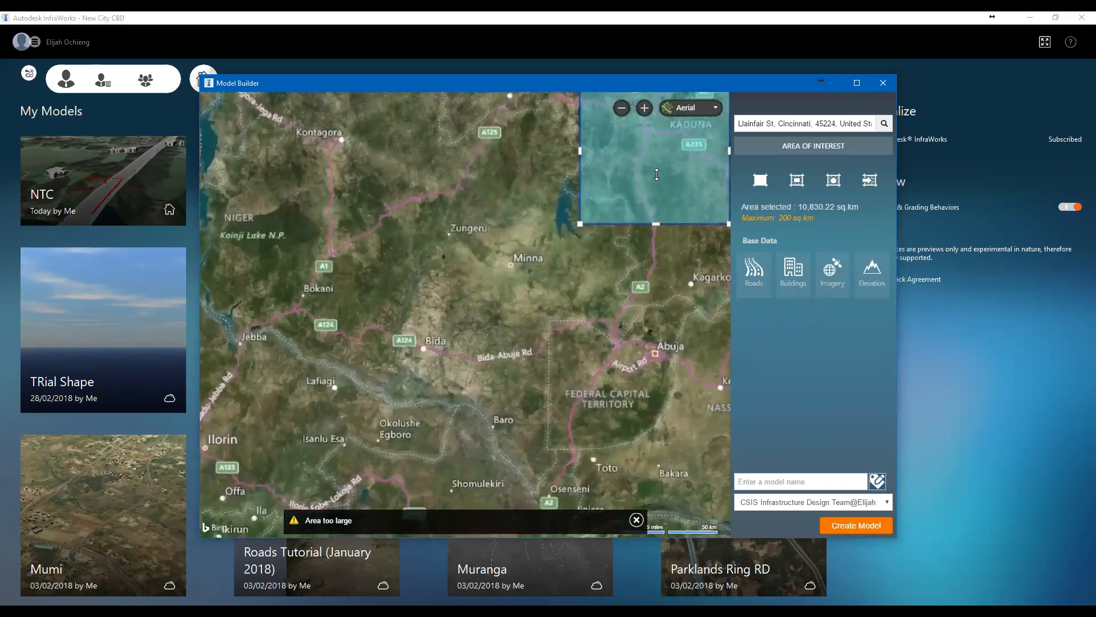
drag(656, 216, 652, 150)
scroll(684, 149, down, 2)
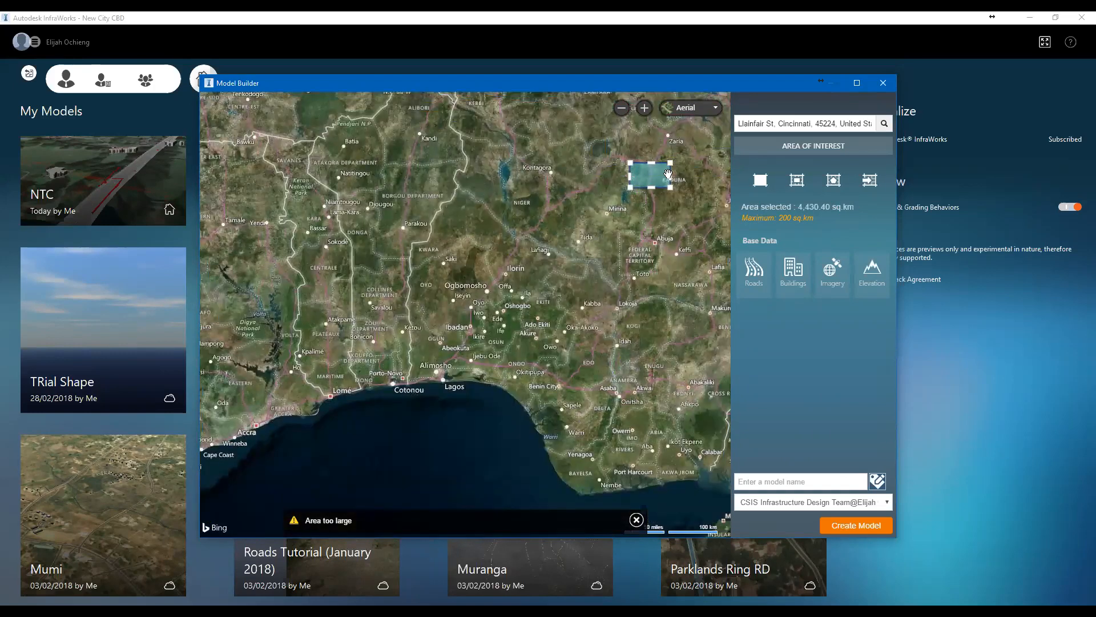
scroll(668, 174, up, 6)
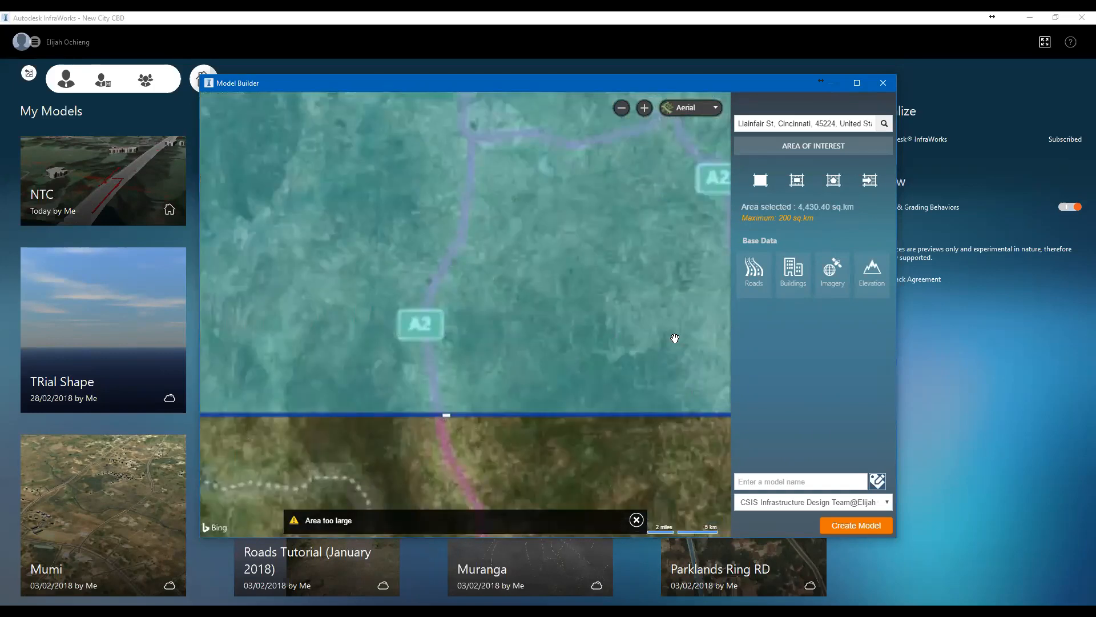
scroll(567, 365, down, 3)
drag(545, 360, 550, 286)
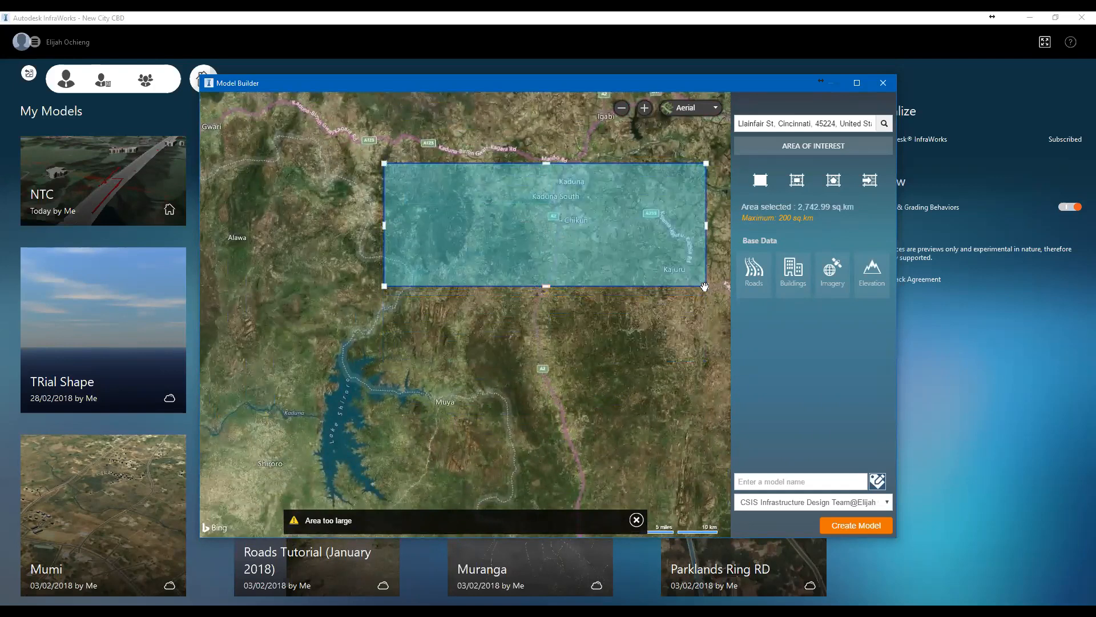
Shrink the rectangle west of Kaduna to about 192 sq km, within the 200 sq km maximum
drag(703, 283, 425, 226)
scroll(425, 201, up, 2)
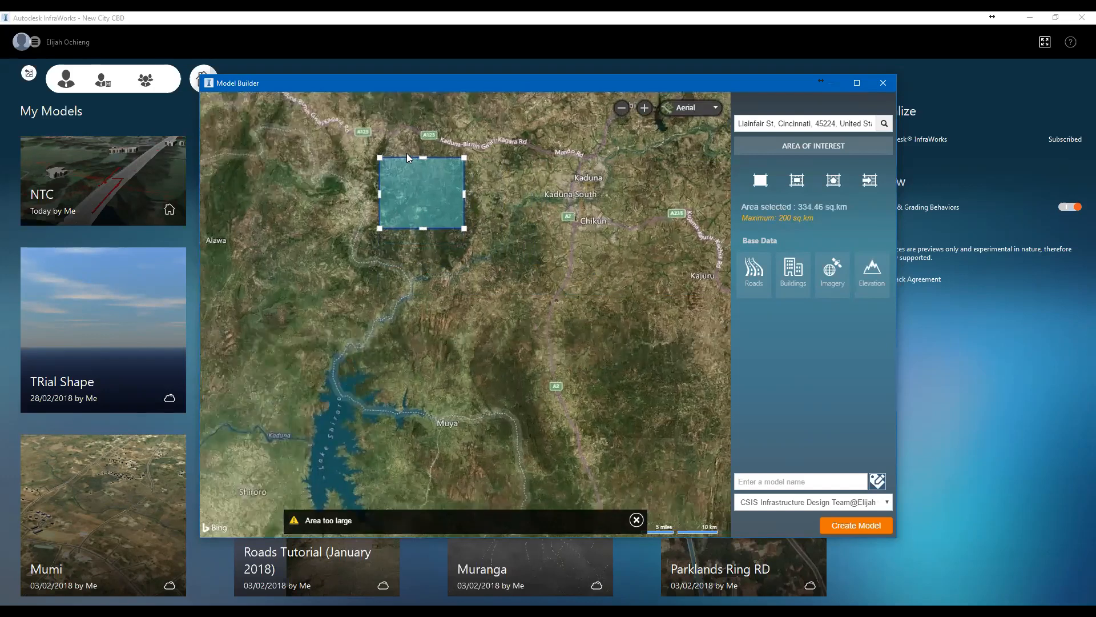
scroll(399, 186, up, 5)
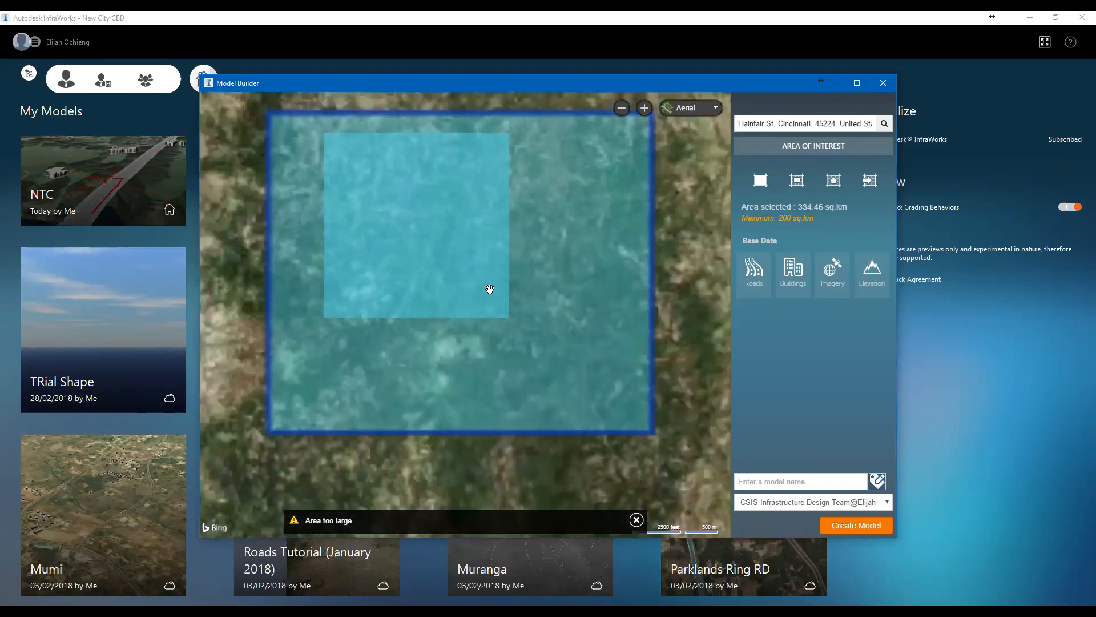
scroll(490, 286, down, 3)
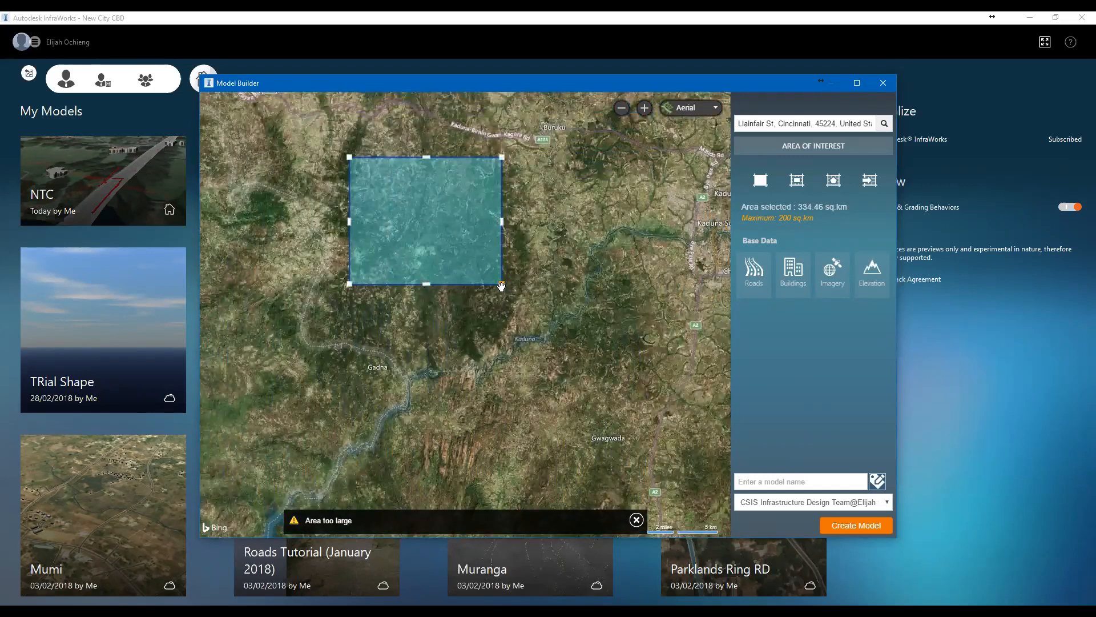
drag(501, 283, 462, 256)
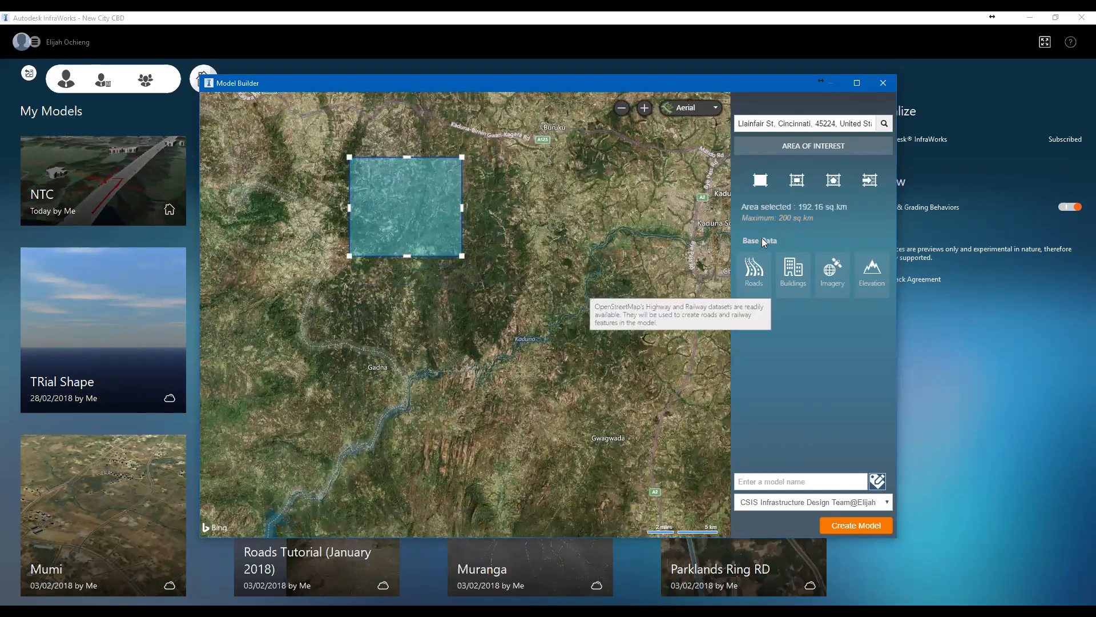
Reshape the area of interest northward to cover a stretch of the A125 Kaduna-Birnin Gwari road, about 150 sq km
scroll(363, 152, up, 1)
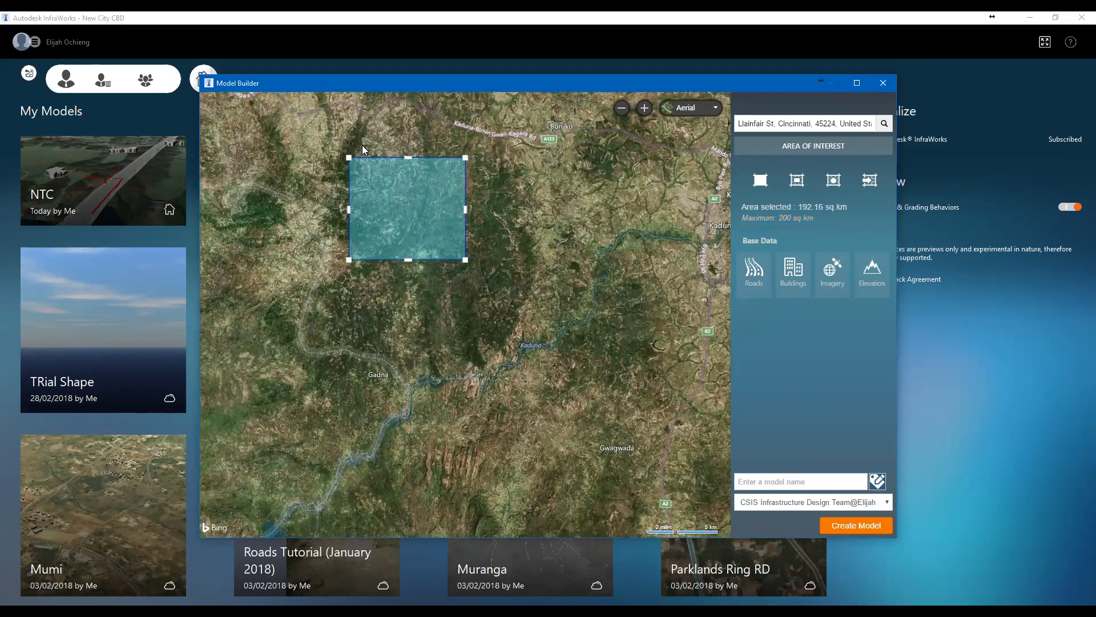
scroll(377, 203, up, 3)
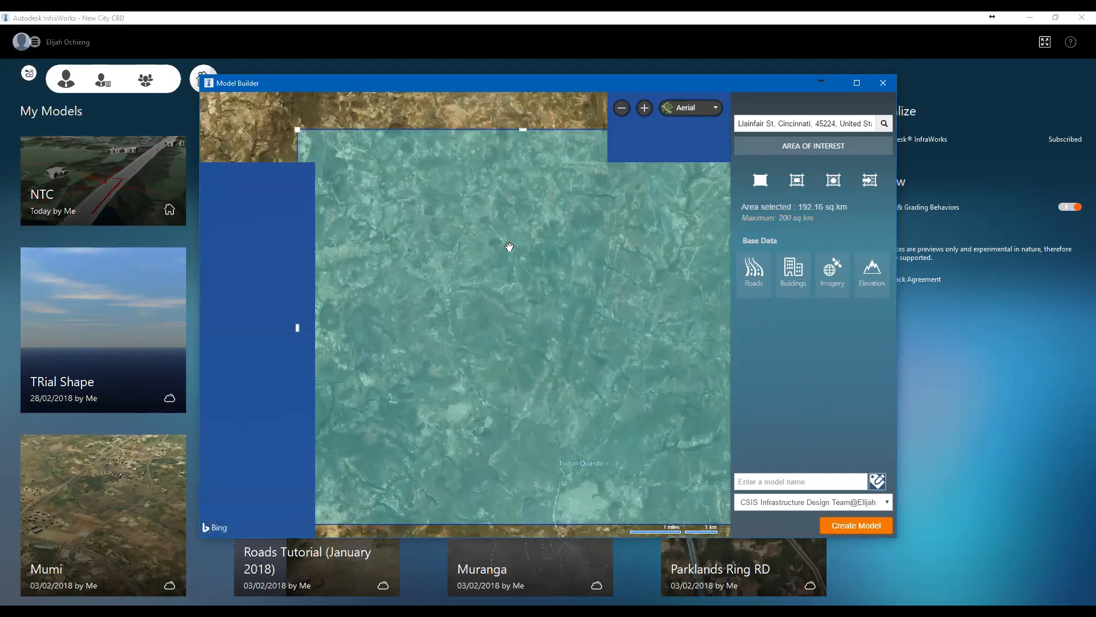
scroll(528, 238, down, 4)
drag(545, 180, 551, 160)
drag(485, 340, 485, 232)
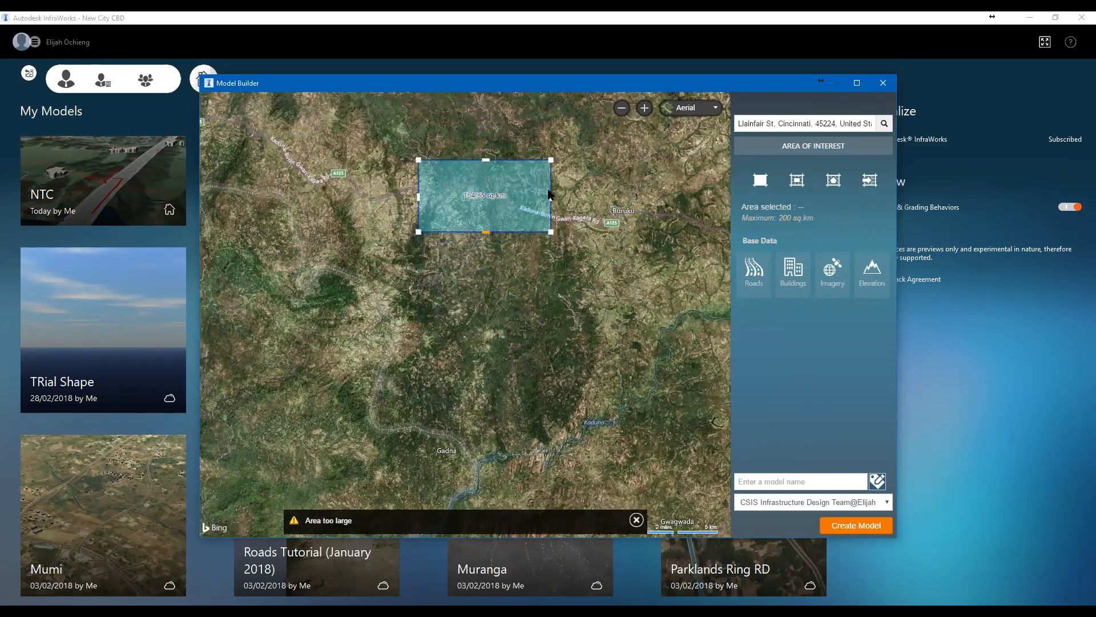
scroll(545, 223, up, 1)
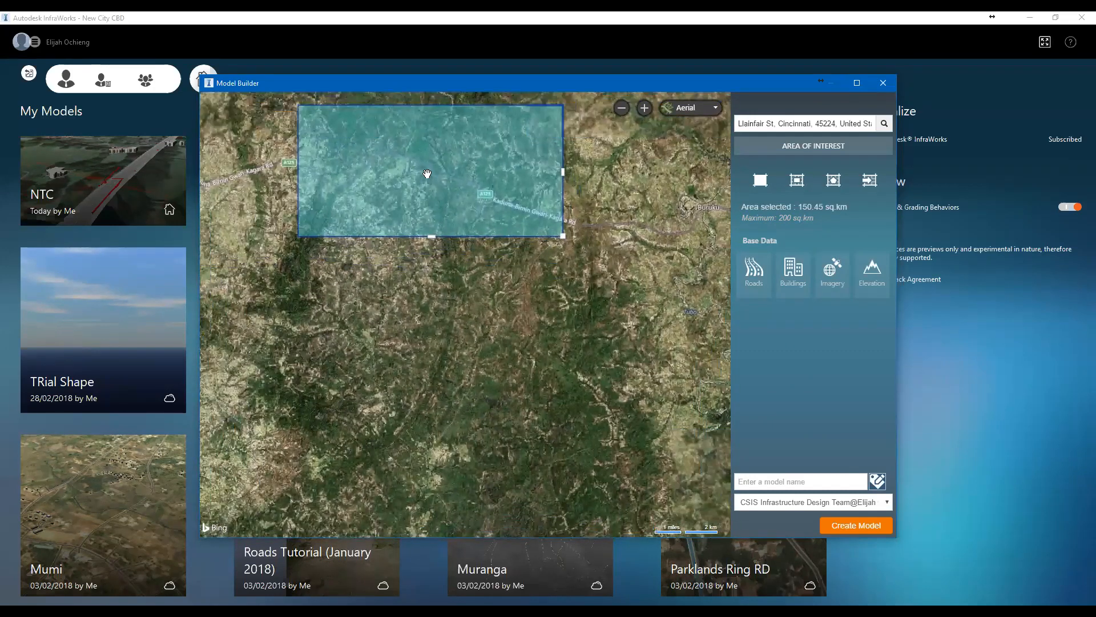
scroll(432, 193, up, 3)
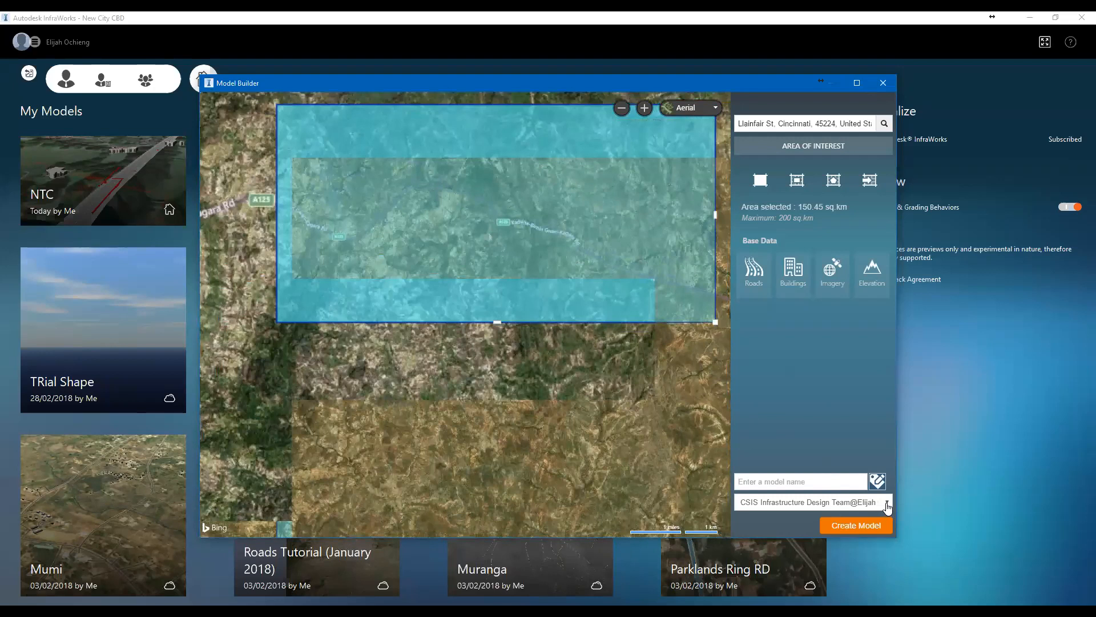
Check the available groups, keep CSIS Infrastructure Design Team, and name the model Kaduna-Birmin Rd
click(886, 502)
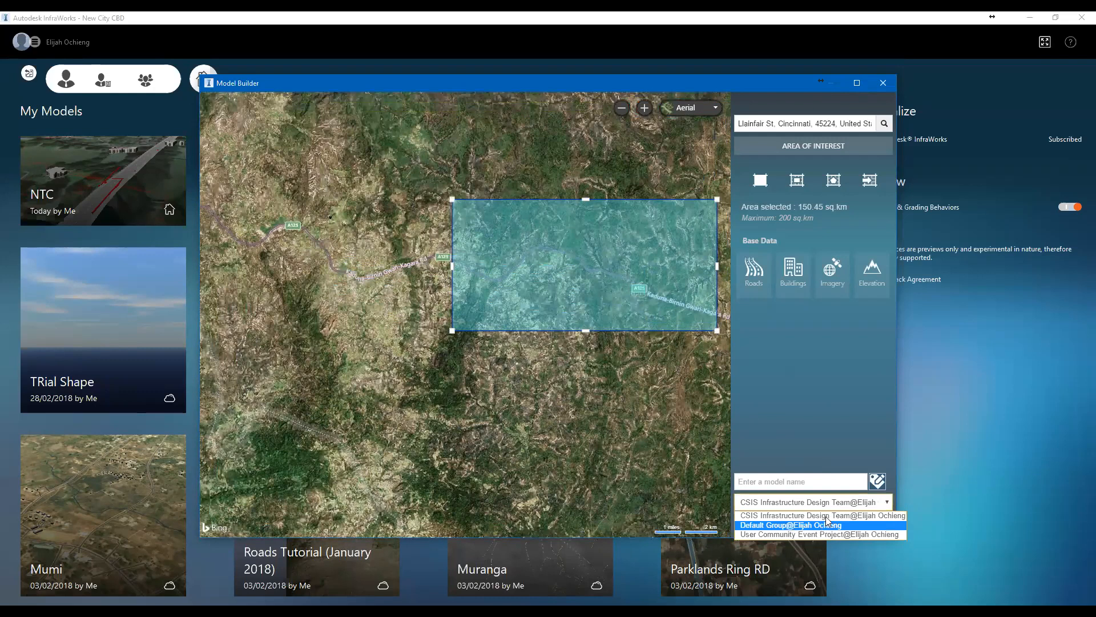
click(814, 482)
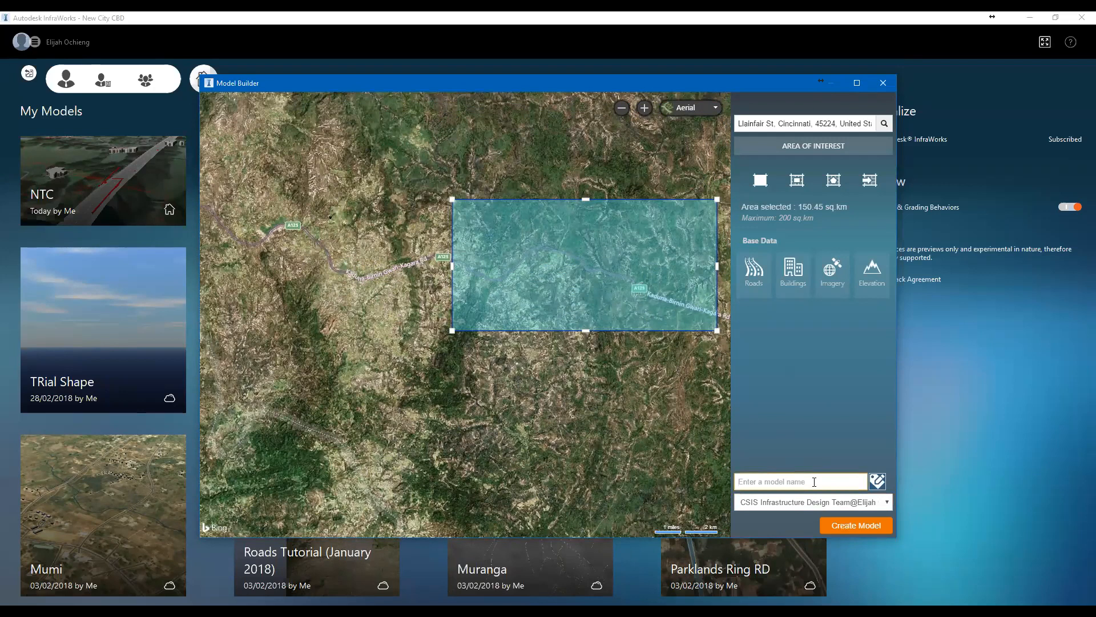
text(K)
text(aduna-Bir,im)
key(BackSpace)
key(BackSpace)
key(BackSpace)
text(min Rd)
Check the selected road area on the map and create the model from it
scroll(653, 230, up, 1)
scroll(653, 231, up, 1)
scroll(621, 330, down, 1)
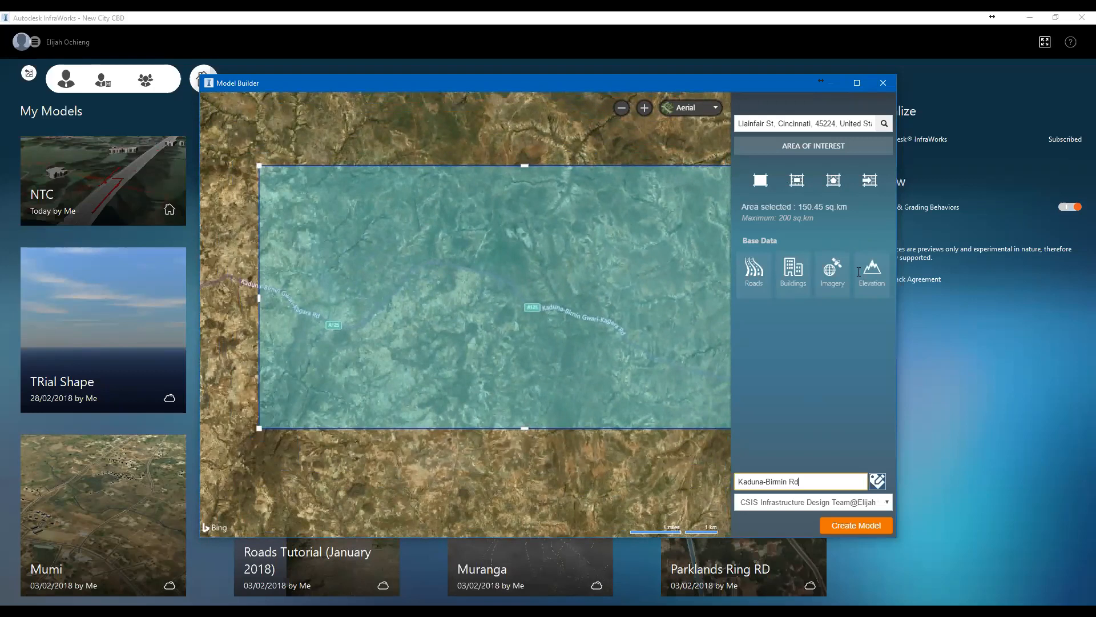
click(859, 529)
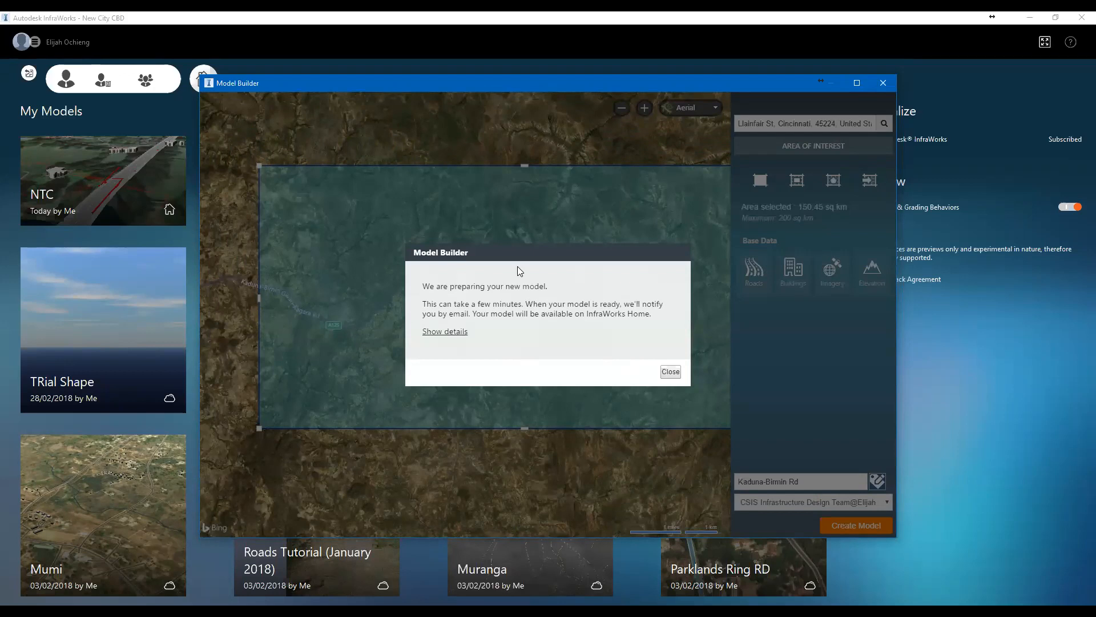
Dismiss the model preparation notice, close Model Builder and look through My Models for the new Kaduna-Birmin Rd model
click(677, 377)
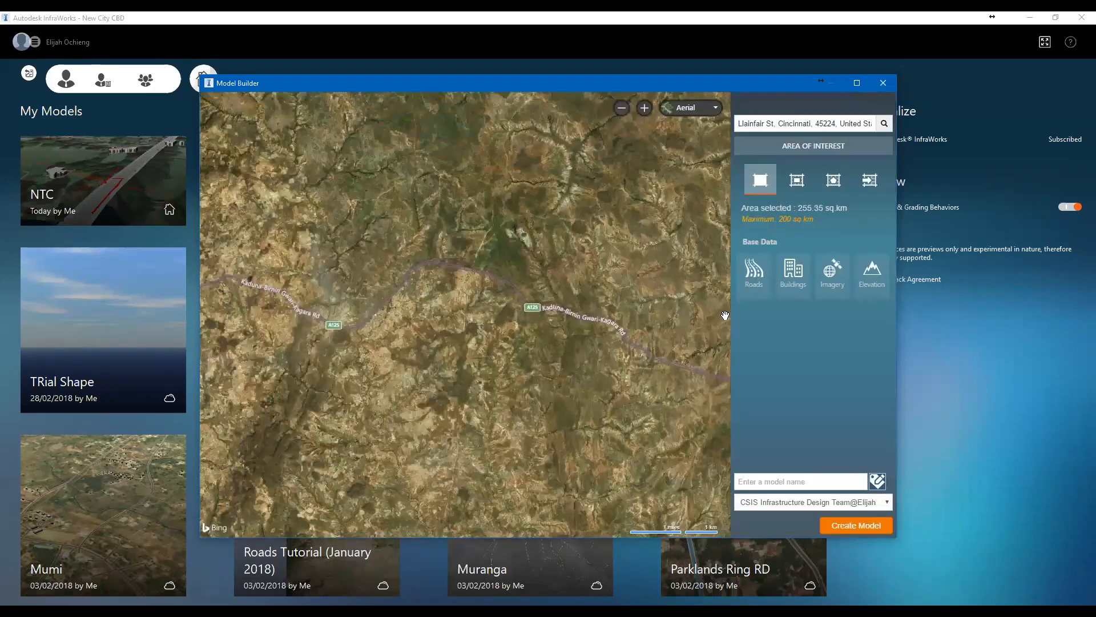
click(882, 85)
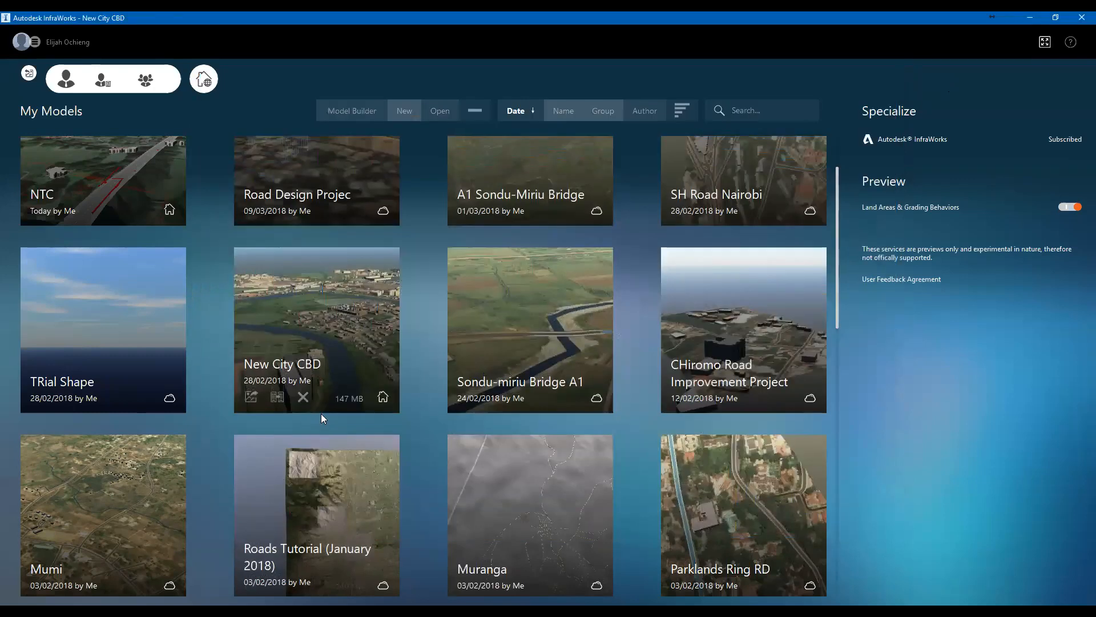
scroll(343, 392, down, 10)
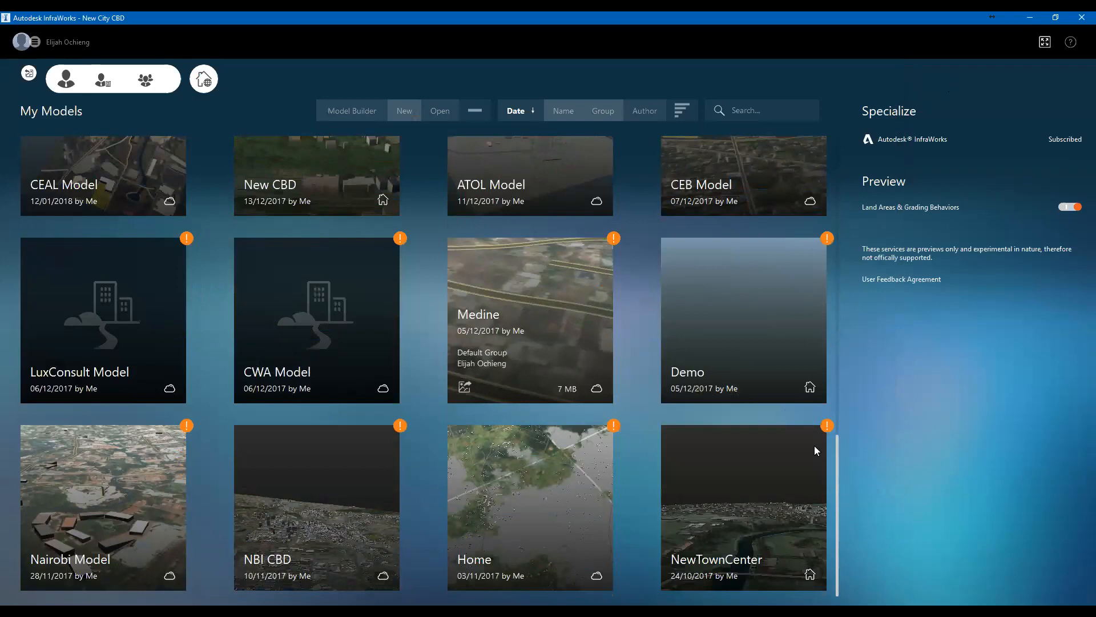
click(839, 364)
scroll(841, 332, up, 5)
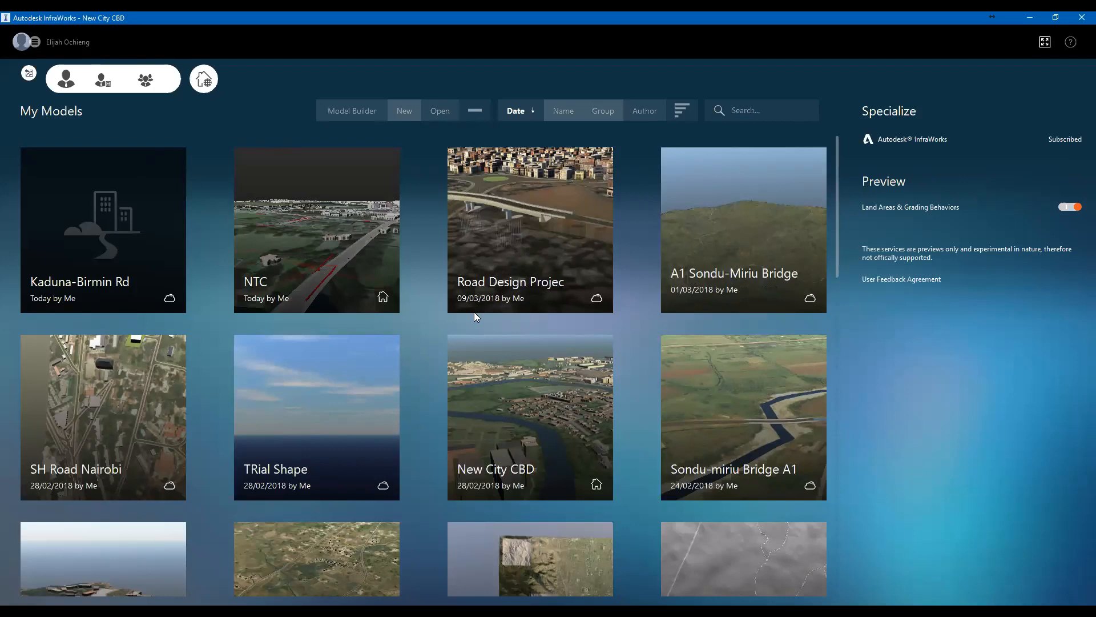
Browse the My Models list and open the NTC model
scroll(474, 311, down, 10)
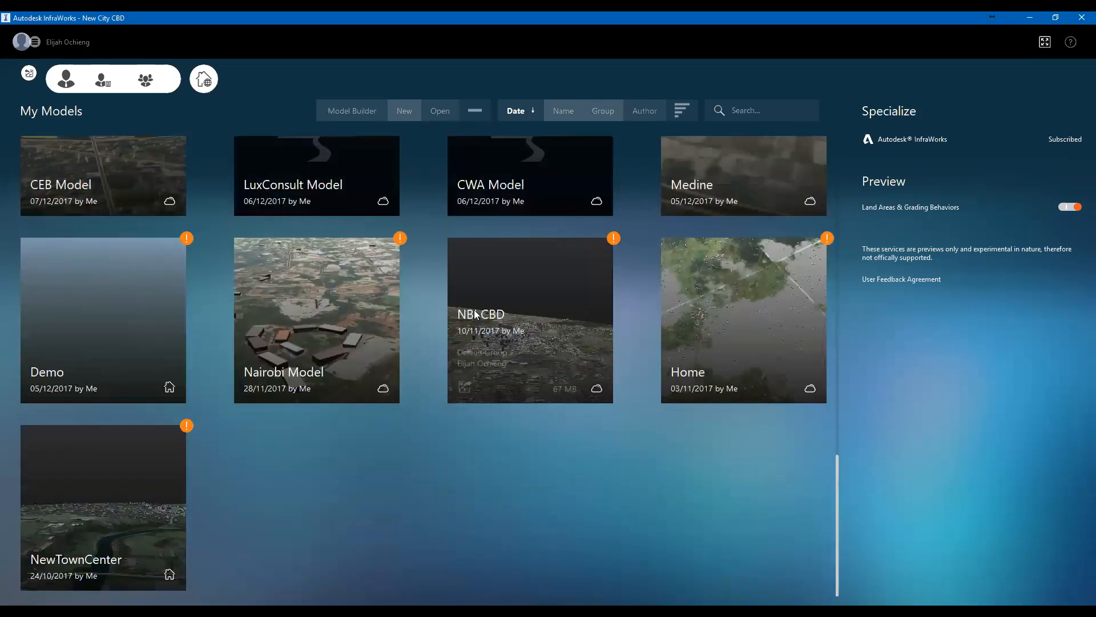
scroll(475, 312, up, 5)
scroll(474, 310, up, 10)
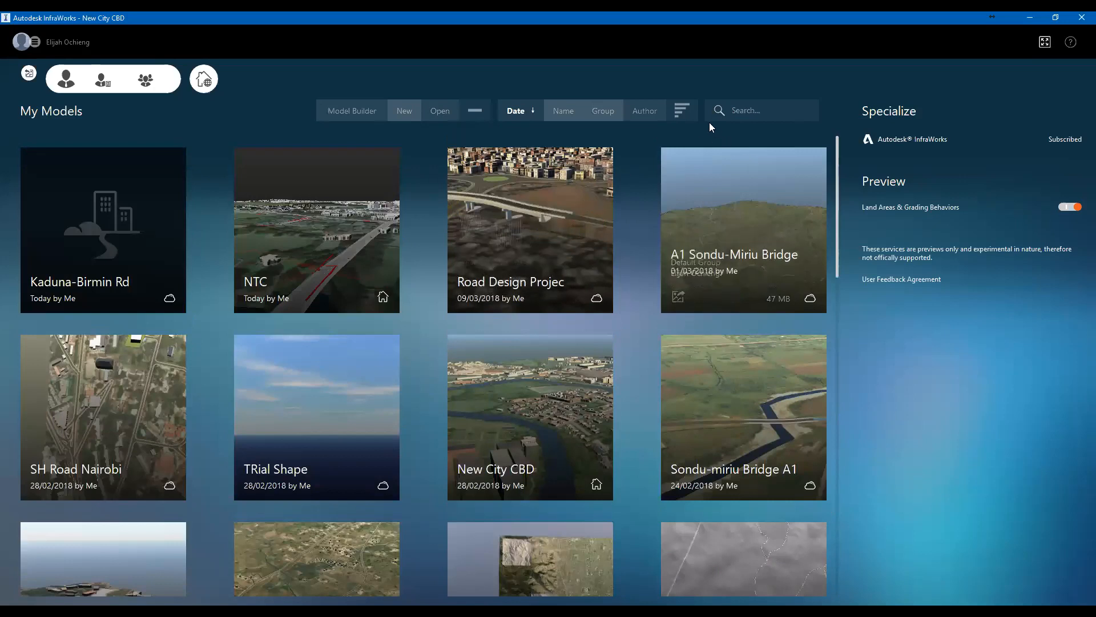
click(746, 108)
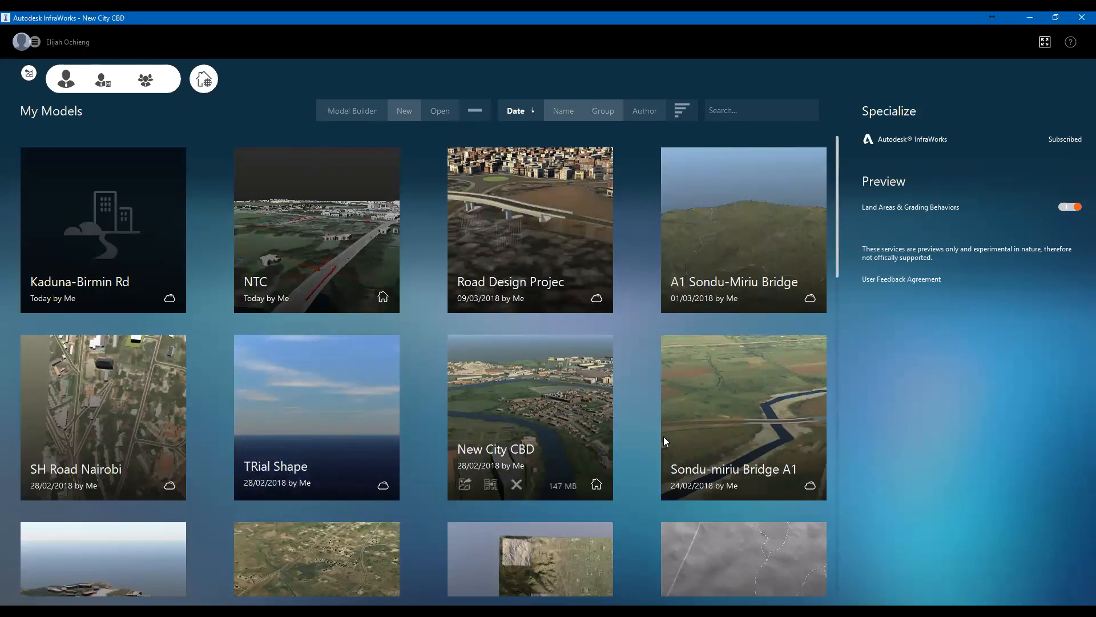
click(347, 227)
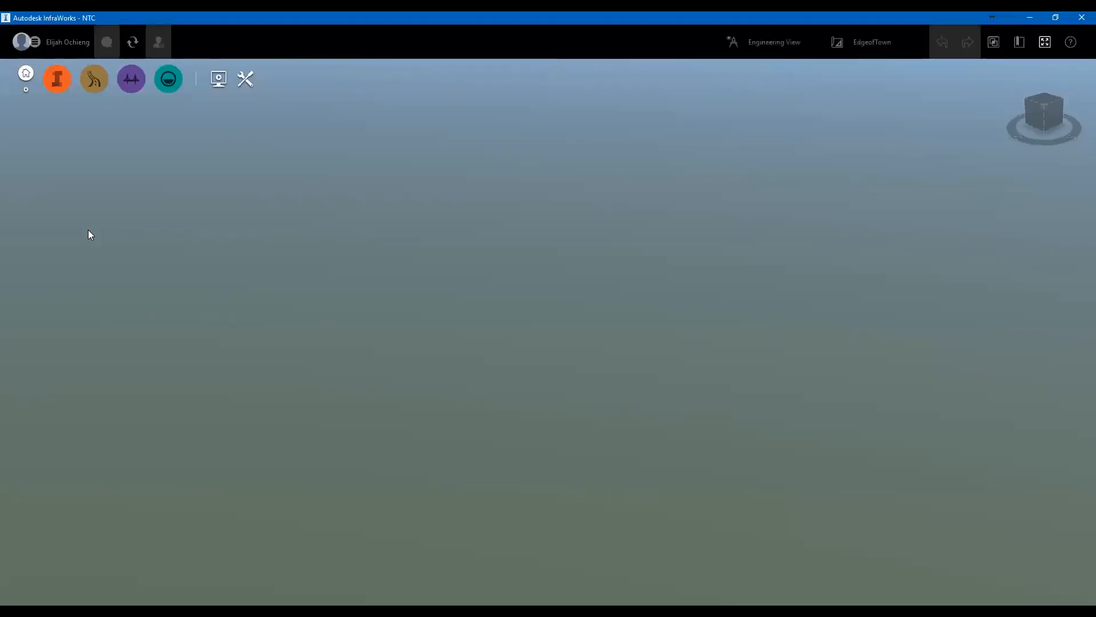
Inspect the cluster of large buildings beside the river and show the properties of the narrow middle block
drag(594, 402, 440, 334)
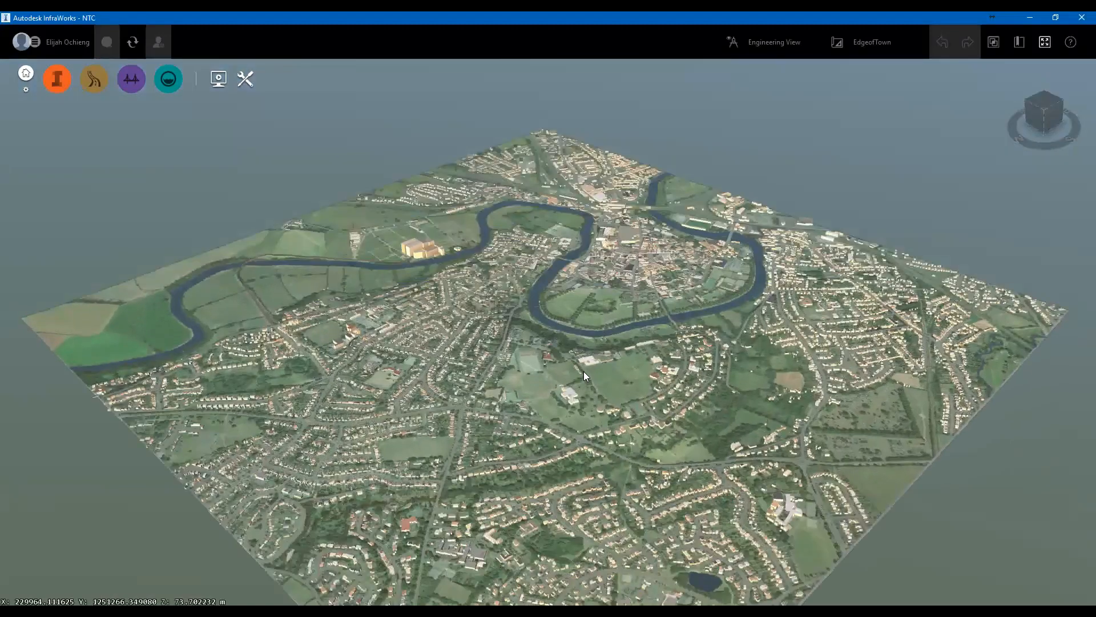
drag(422, 272, 371, 244)
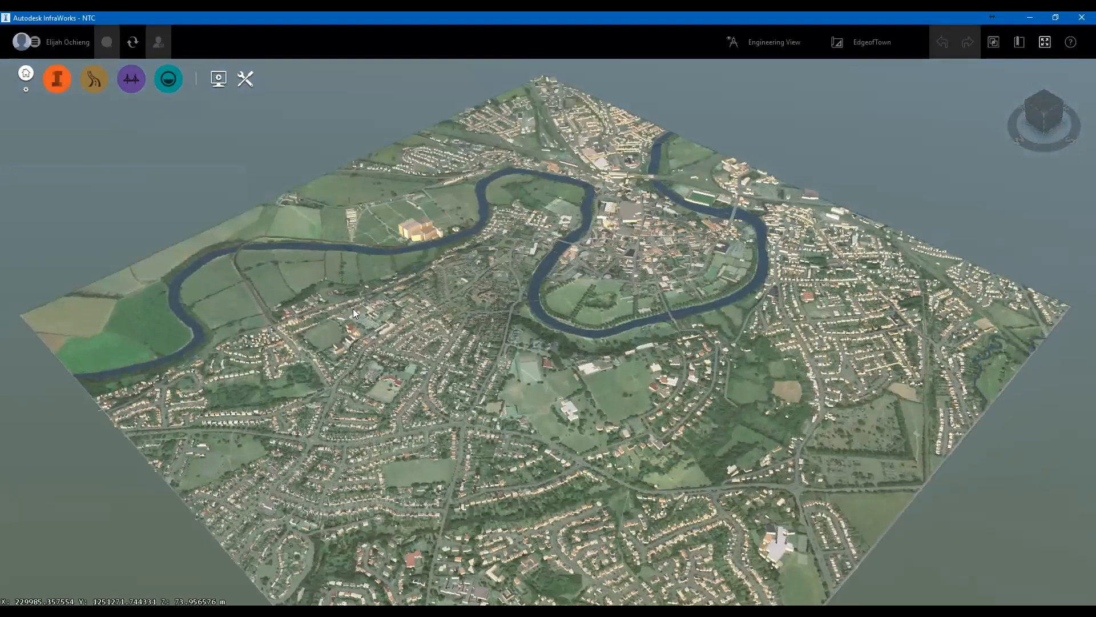
scroll(435, 363, up, 3)
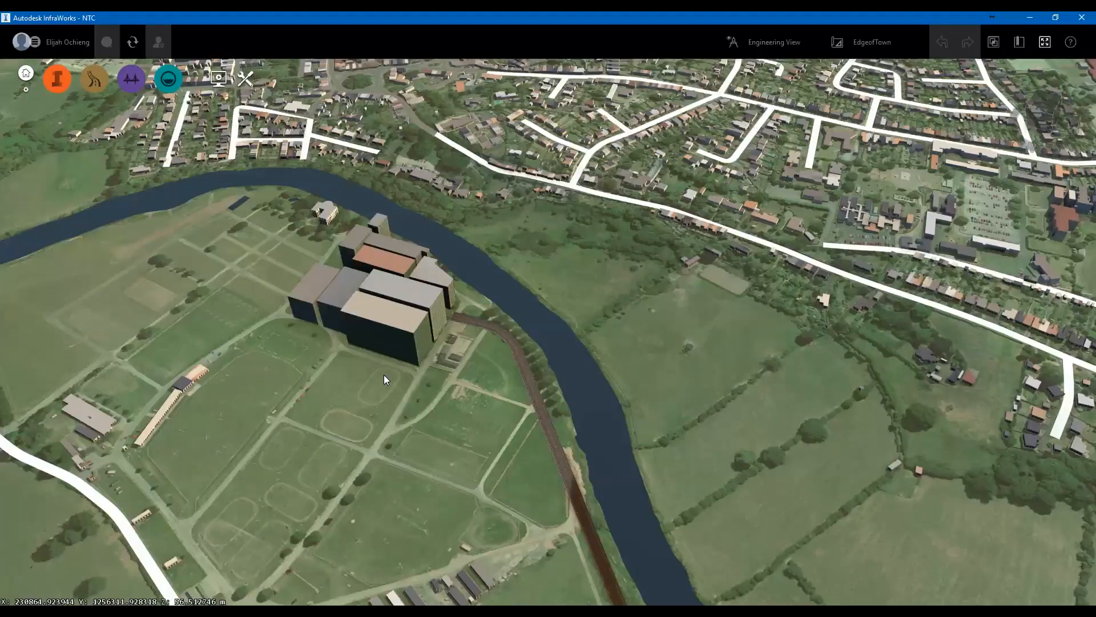
drag(384, 370, 381, 380)
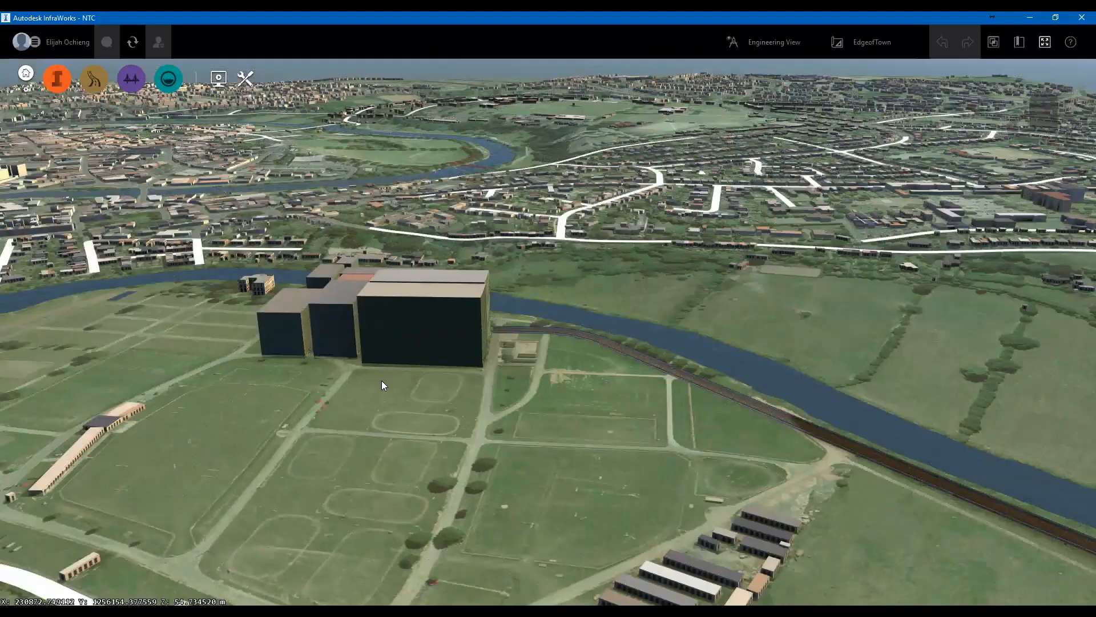
scroll(381, 380, up, 5)
drag(368, 417, 359, 290)
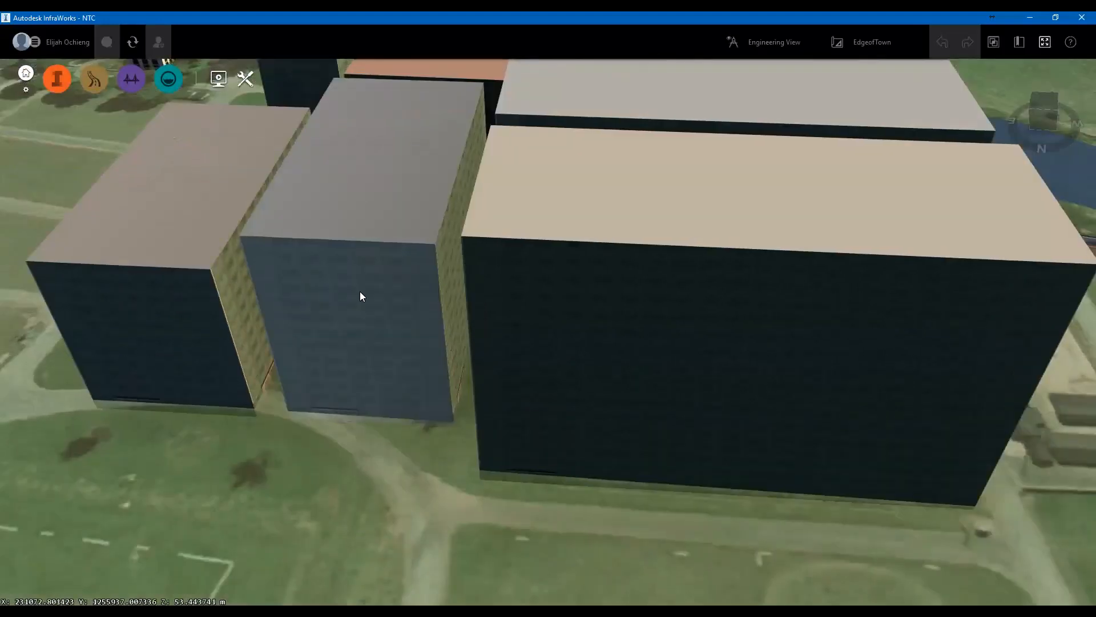
click(360, 295)
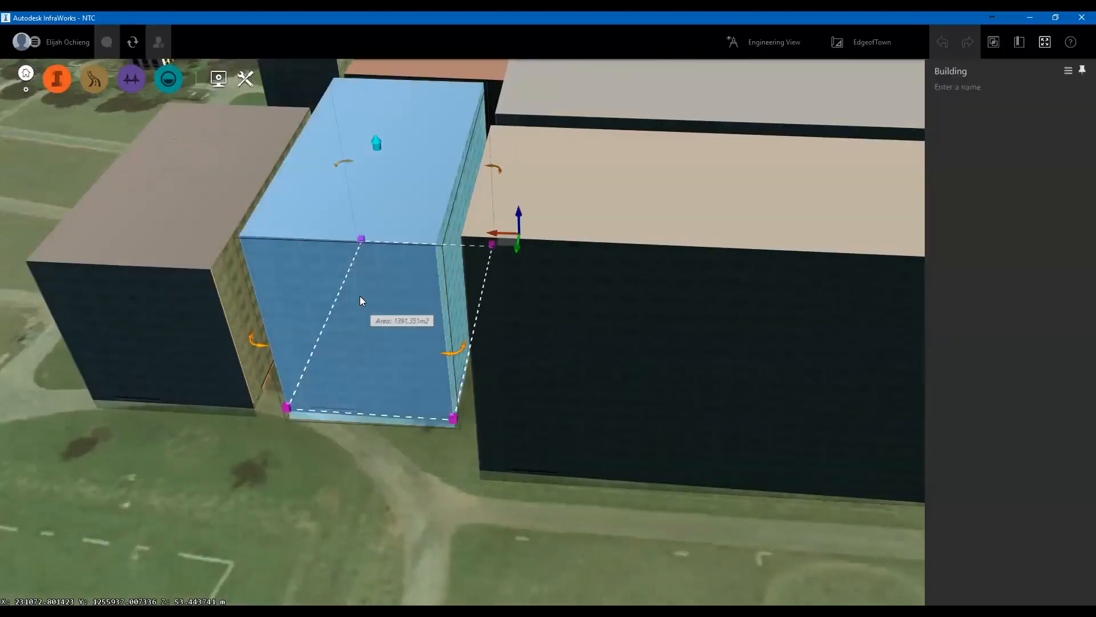
scroll(392, 331, down, 6)
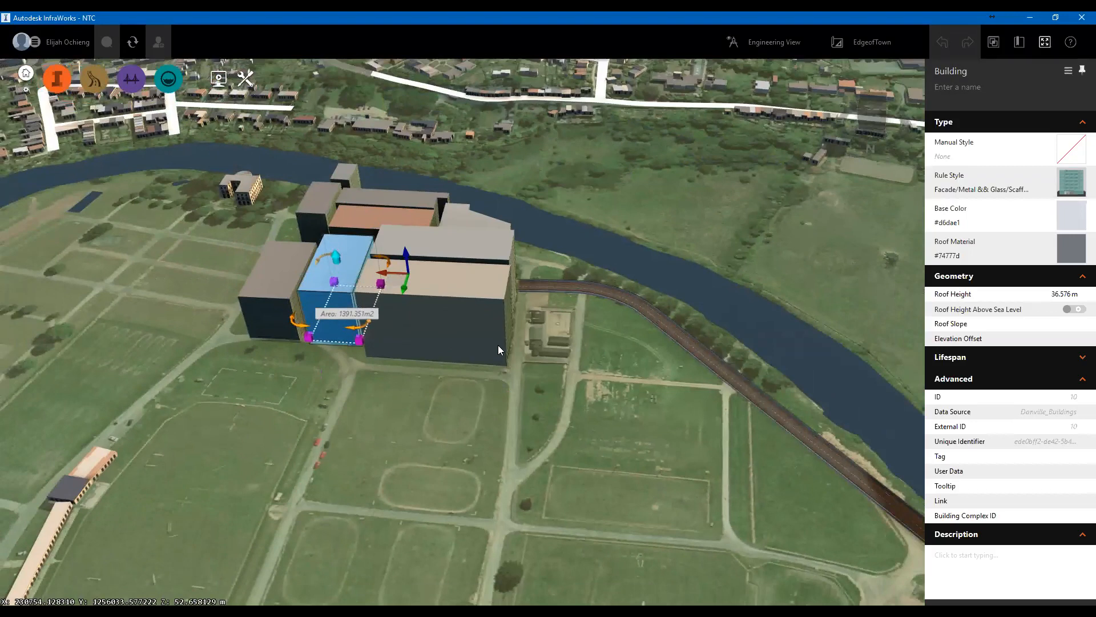
Show the properties of the riverside road leading to the large buildings and view its course from above
drag(465, 389, 559, 316)
click(560, 316)
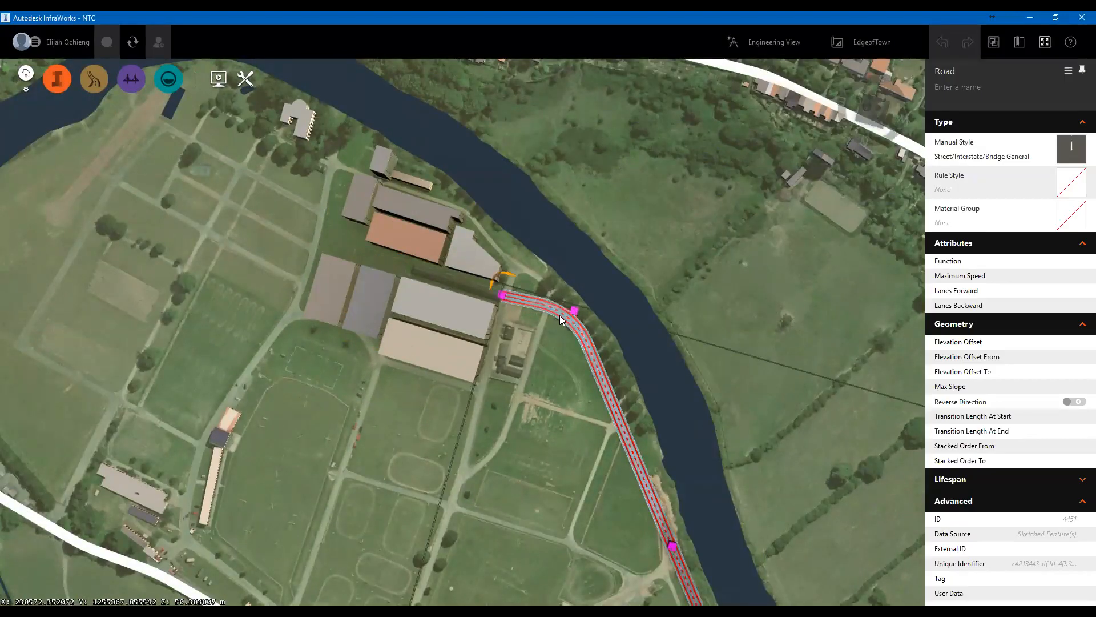
scroll(541, 308, down, 5)
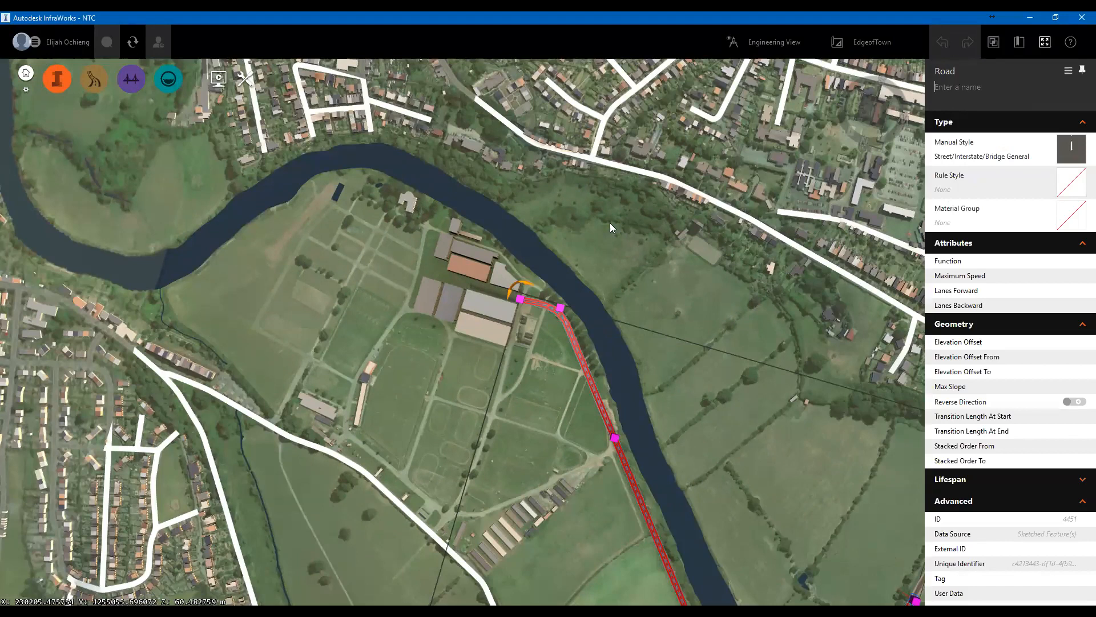
drag(600, 175, 602, 146)
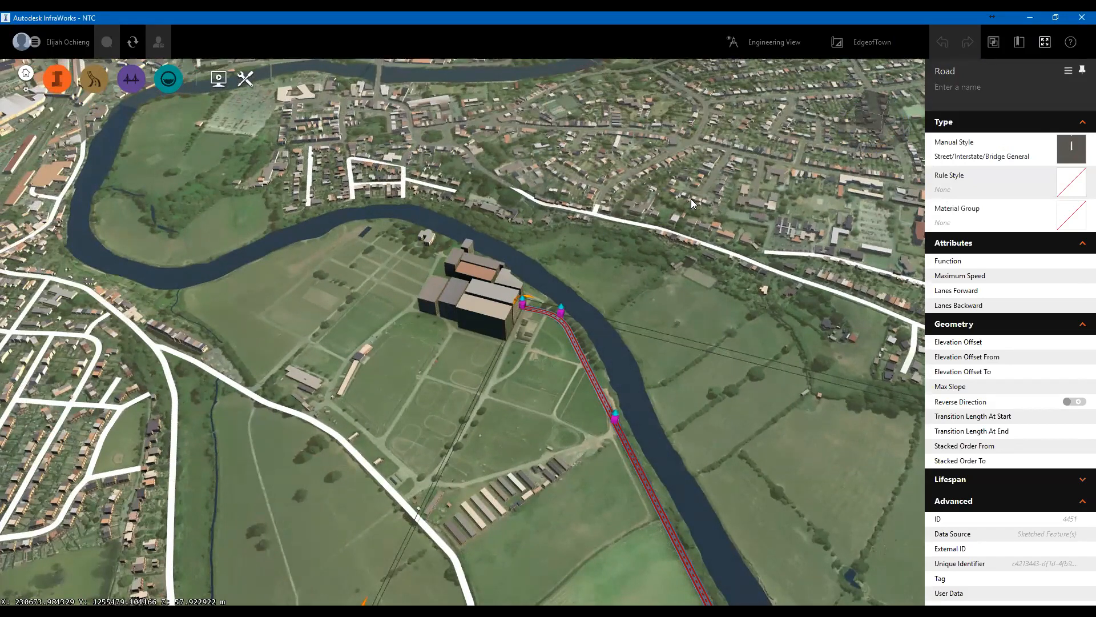
Show the properties of the front building in the riverside cluster, including its name field, and deselect it
click(474, 314)
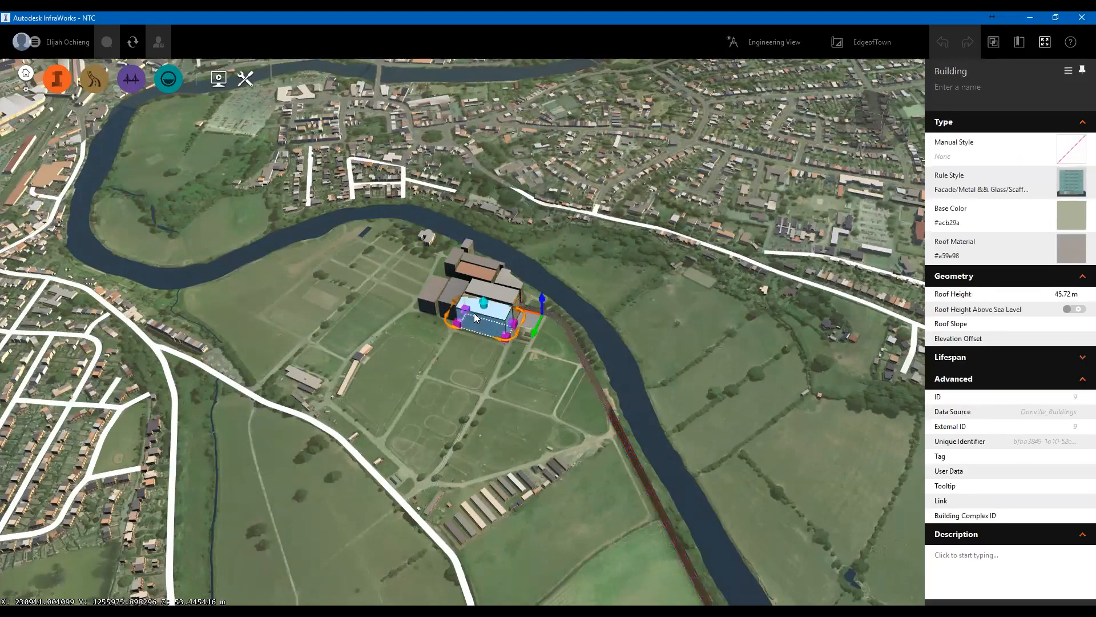
click(984, 87)
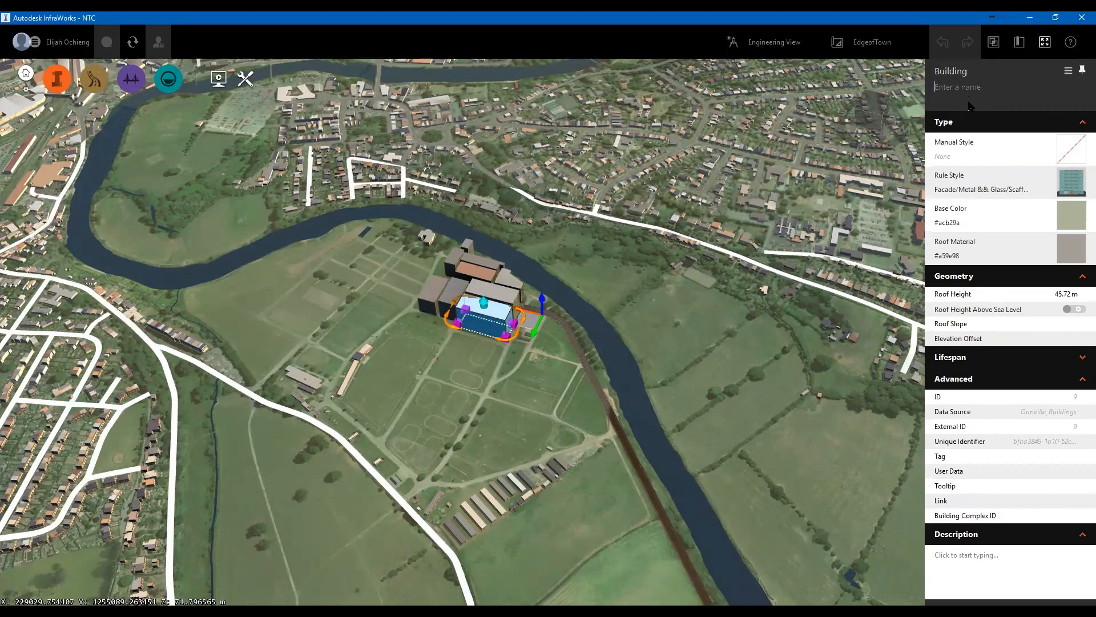
click(534, 341)
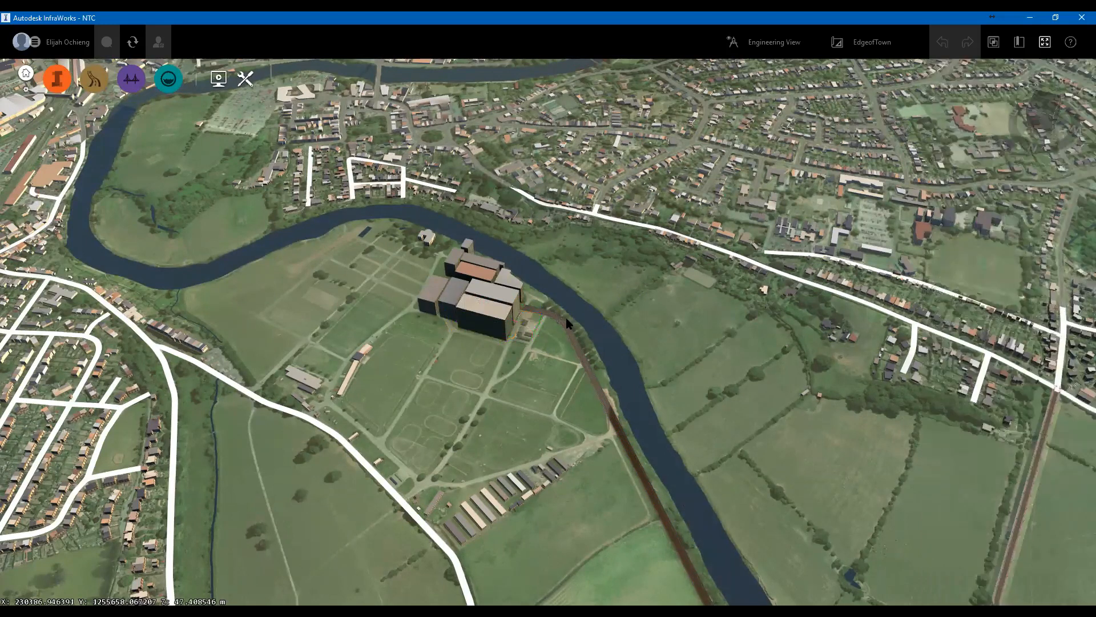
Show the properties of the river beside the large buildings and view its surroundings
scroll(551, 304, up, 1)
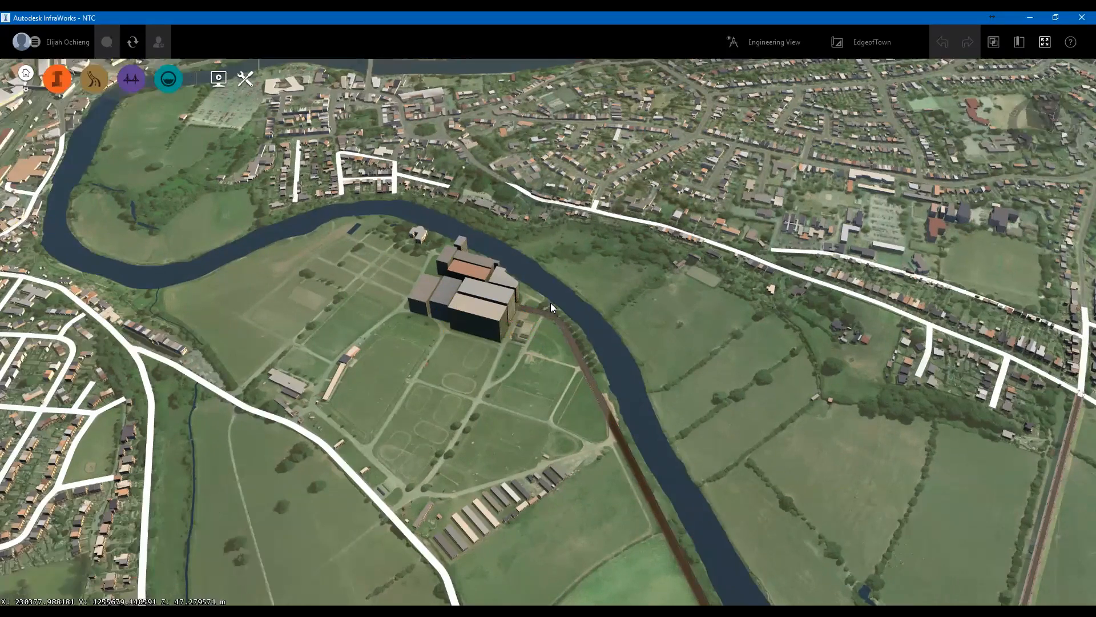
scroll(550, 303, up, 7)
scroll(372, 343, down, 5)
click(518, 341)
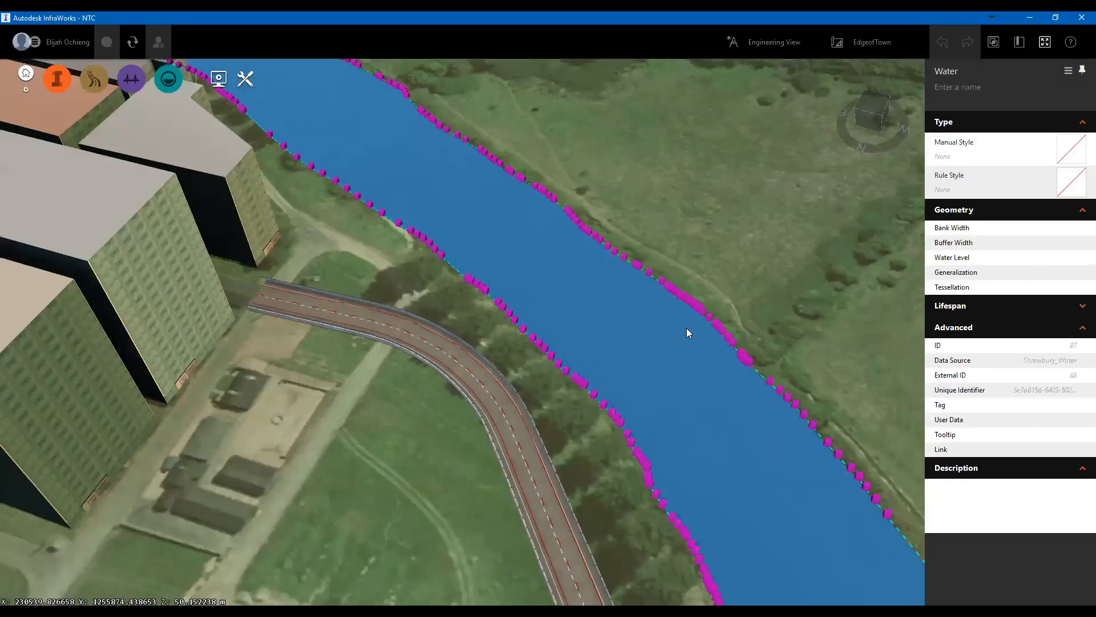
shift+middle_drag(685, 331, 698, 393)
scroll(499, 374, down, 3)
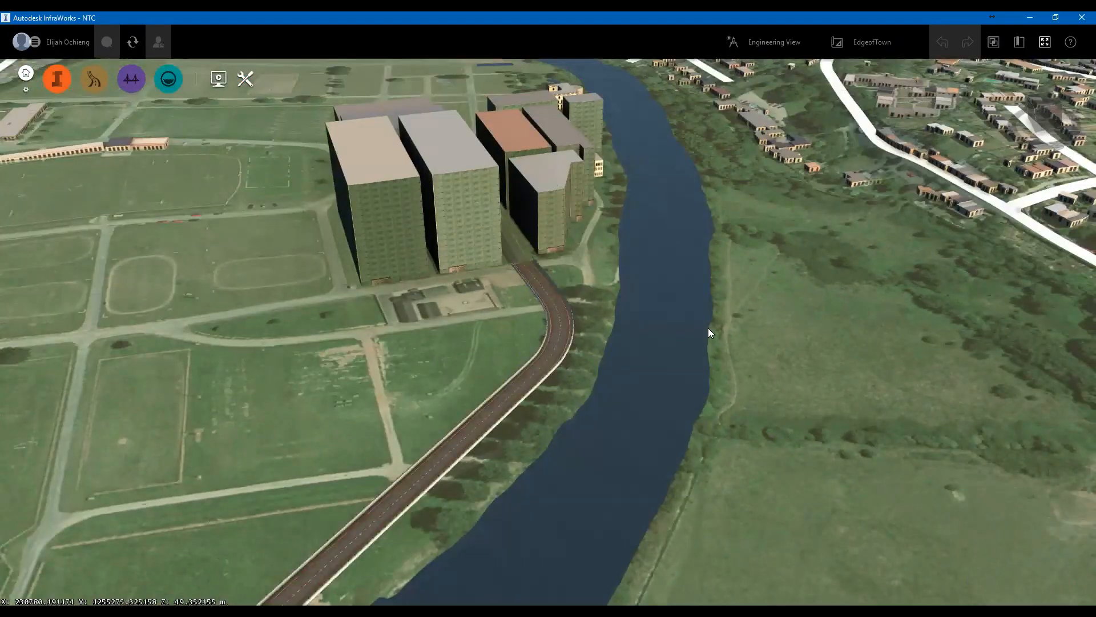
Show the properties of the white road across the river, examine the surrounding housing area and clear the selection
middle_drag(708, 328, 341, 365)
middle_drag(648, 340, 369, 356)
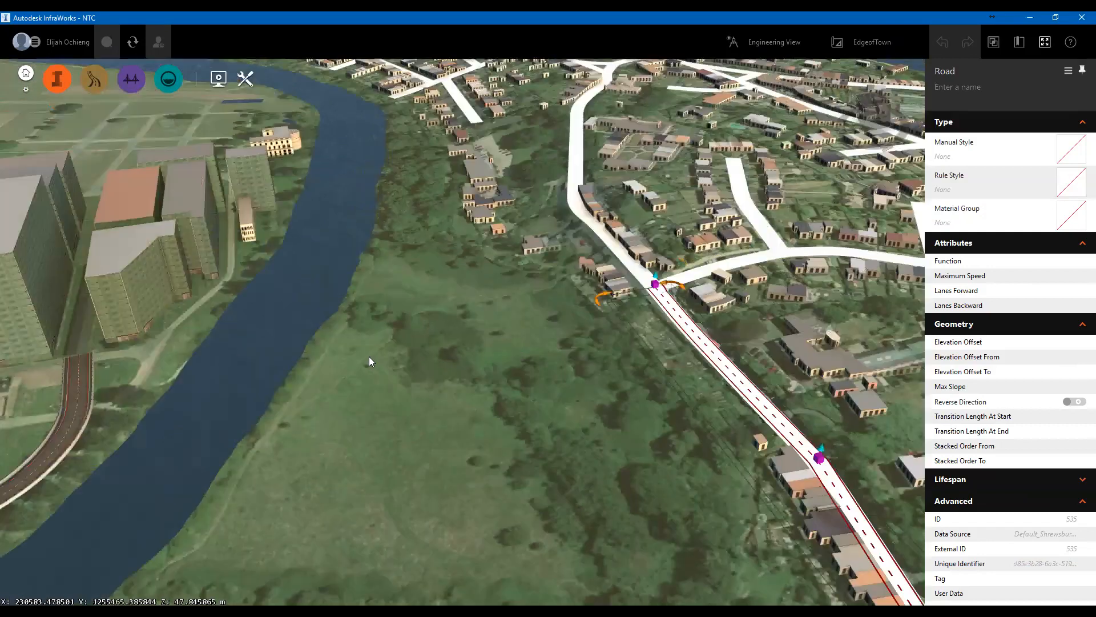
middle_drag(872, 284, 767, 289)
middle_drag(895, 239, 572, 247)
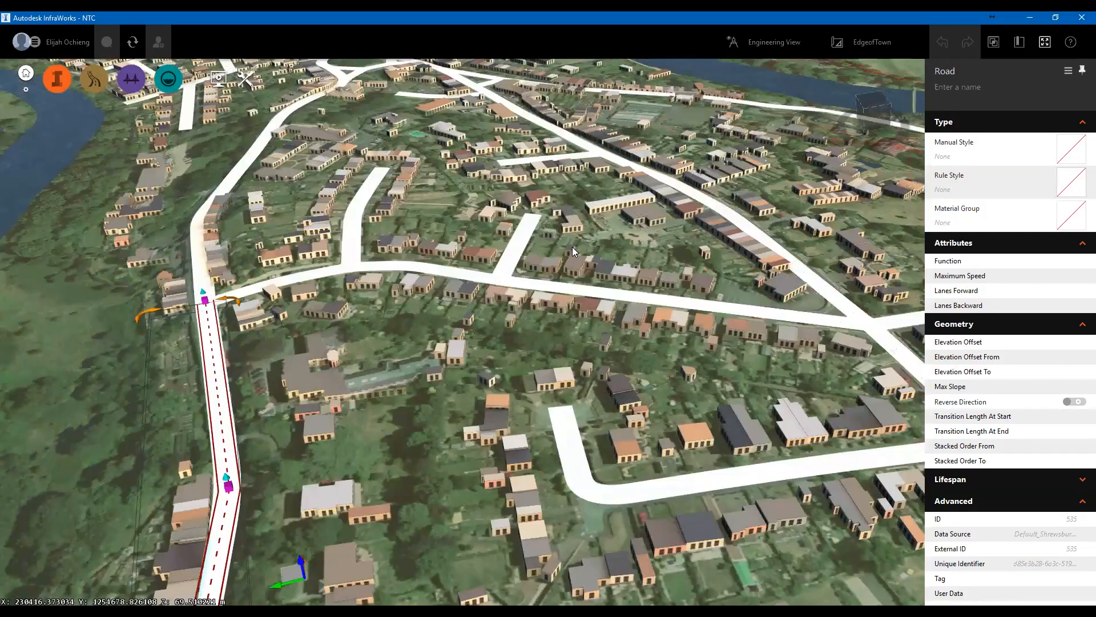
drag(474, 320, 573, 354)
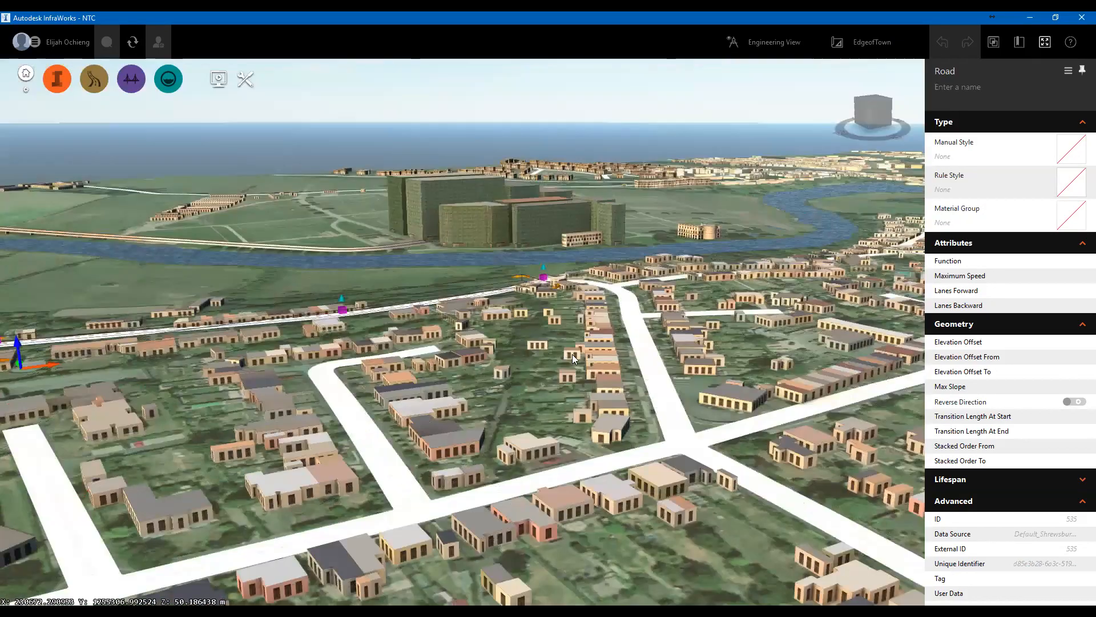
scroll(545, 439, down, 3)
scroll(542, 448, down, 2)
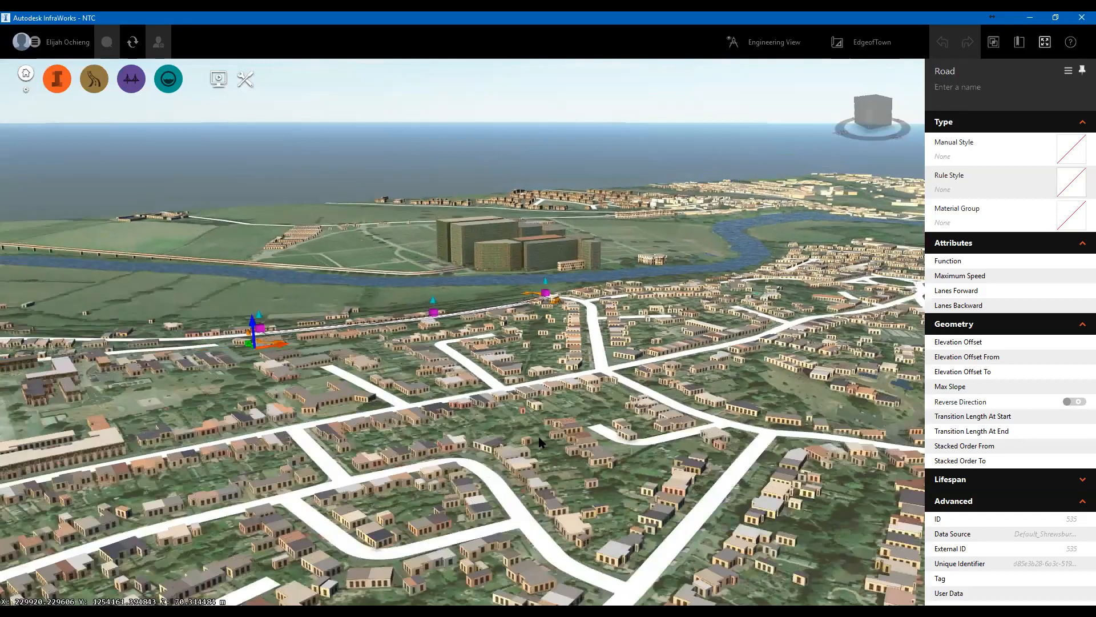
click(507, 437)
Examine the town from low angles around the river and large buildings, and view the full extent of the terrain
drag(462, 433, 236, 432)
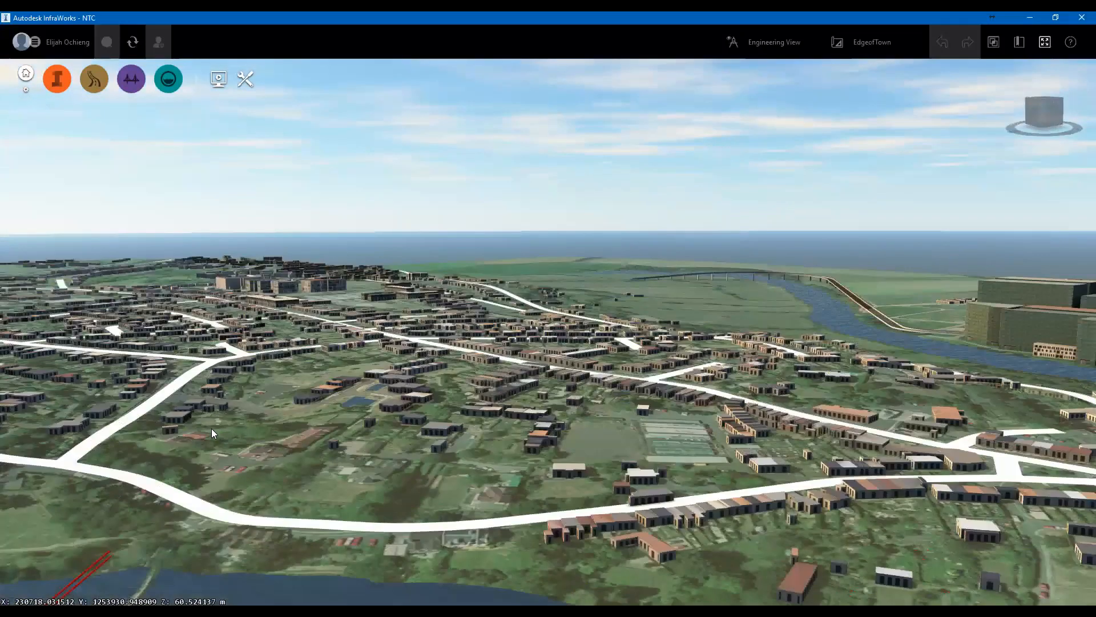
drag(730, 461, 647, 439)
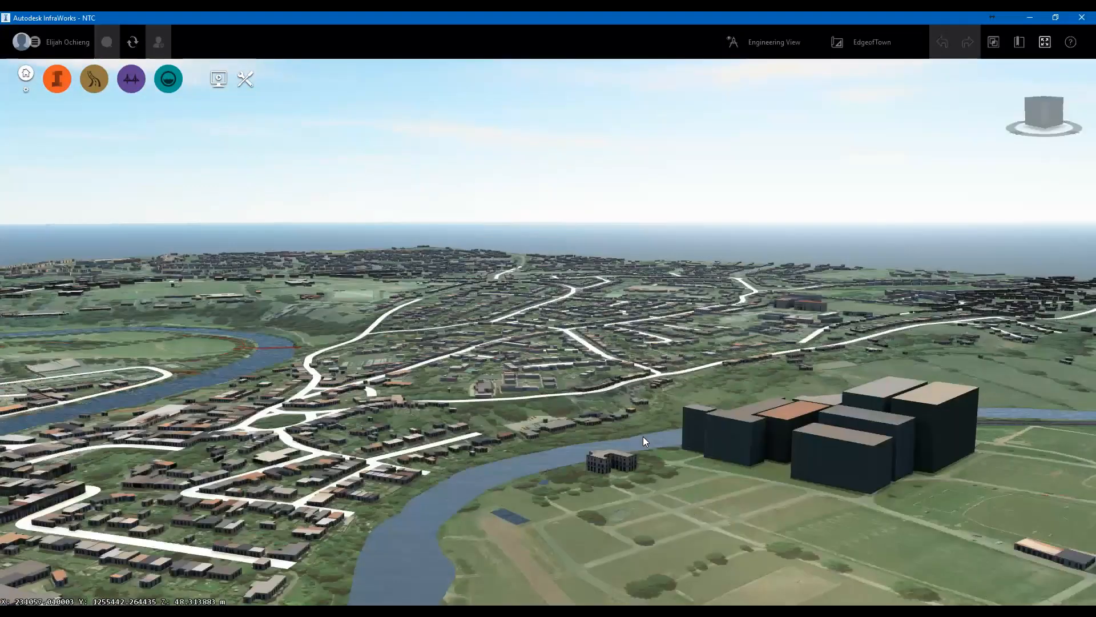
scroll(643, 436, down, 2)
scroll(462, 350, down, 5)
right_click(466, 350)
scroll(475, 359, up, 6)
drag(560, 374, 474, 355)
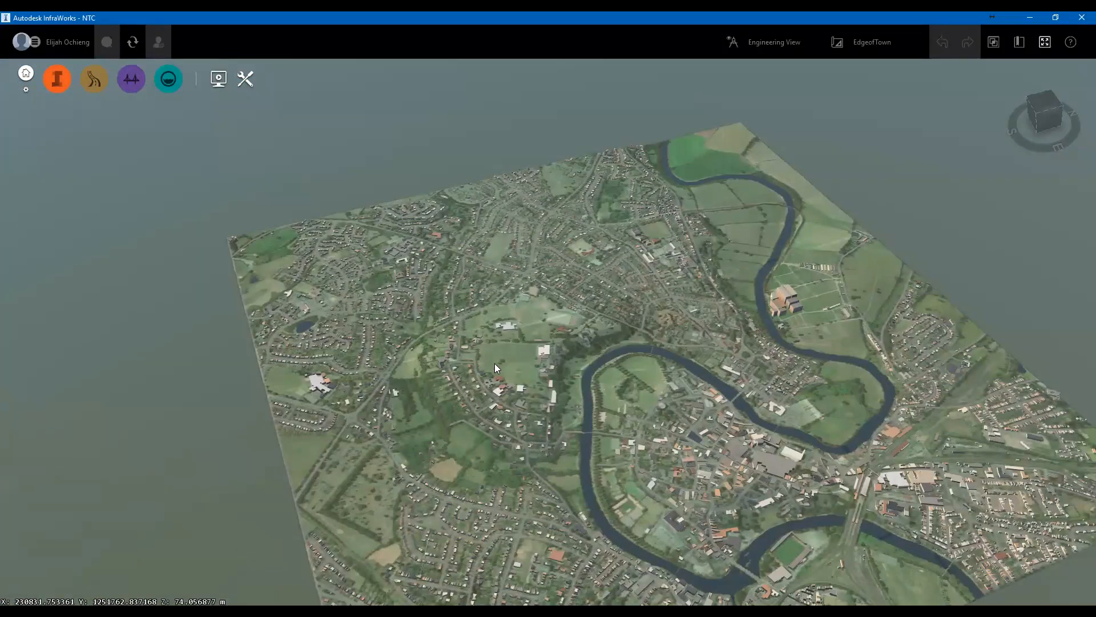
Examine the residential road junction beside the narrow stream at close and wider range
scroll(494, 363, up, 8)
scroll(492, 350, up, 4)
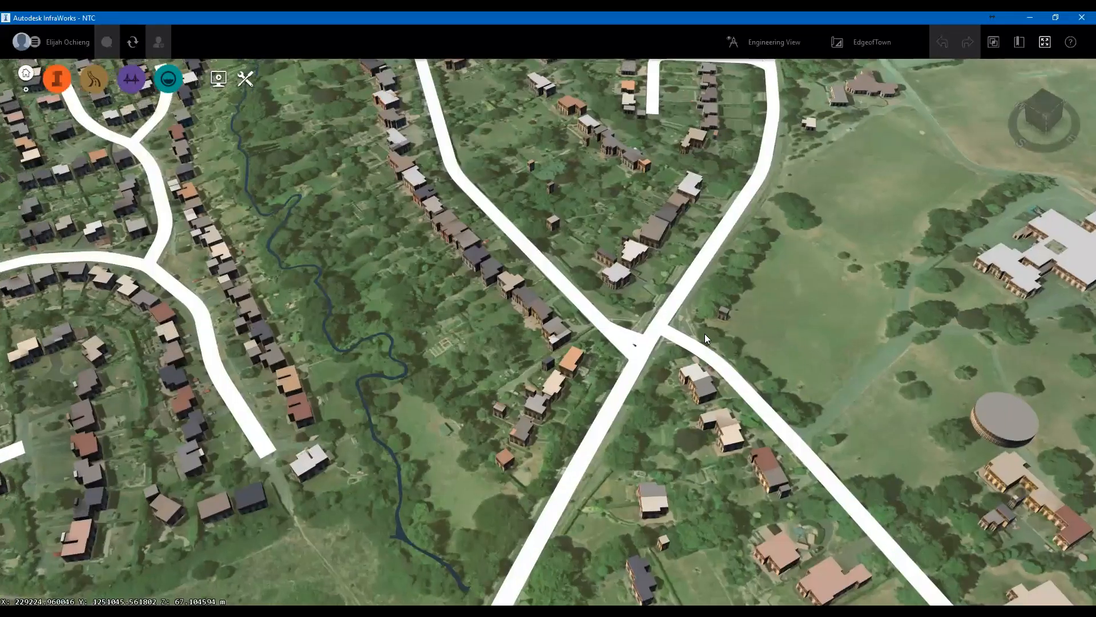
scroll(705, 334, up, 2)
scroll(674, 331, down, 2)
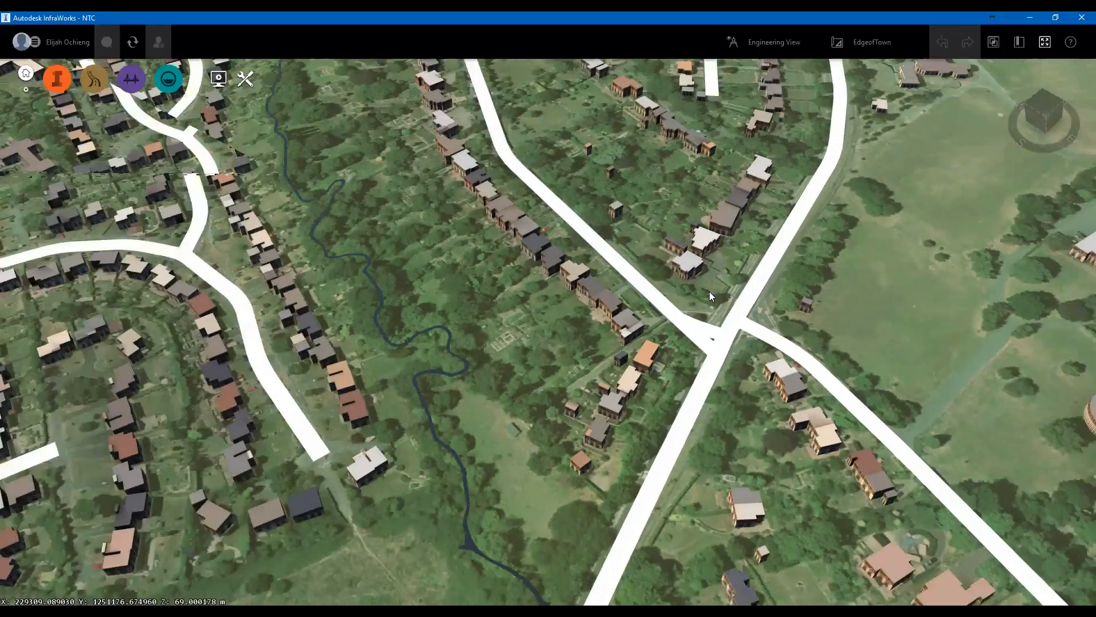
scroll(578, 306, down, 2)
scroll(418, 224, down, 3)
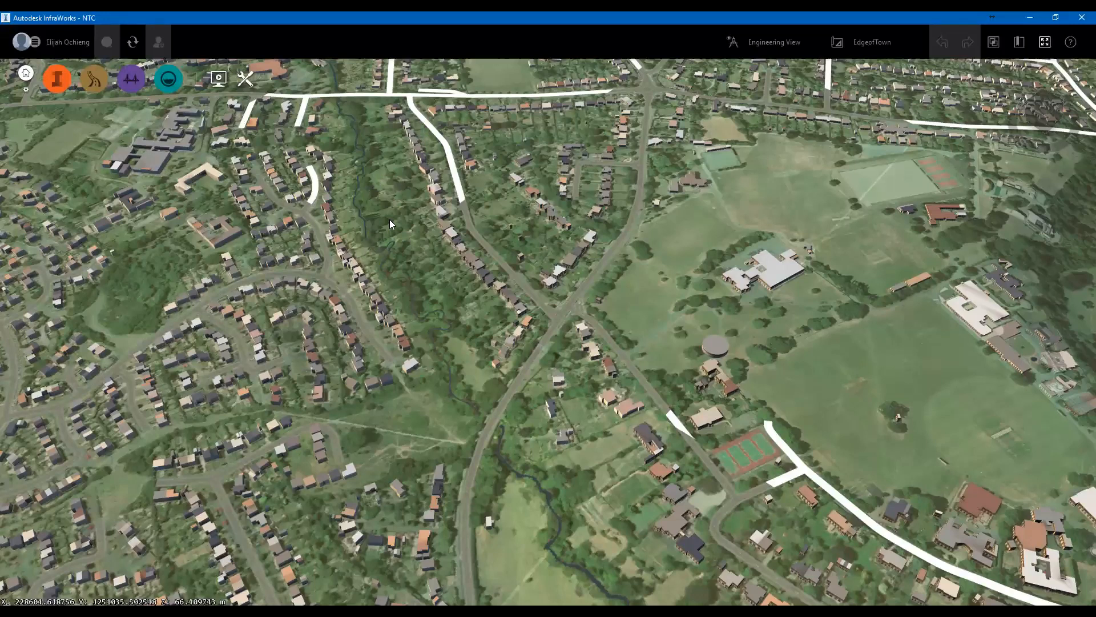
scroll(391, 226, up, 3)
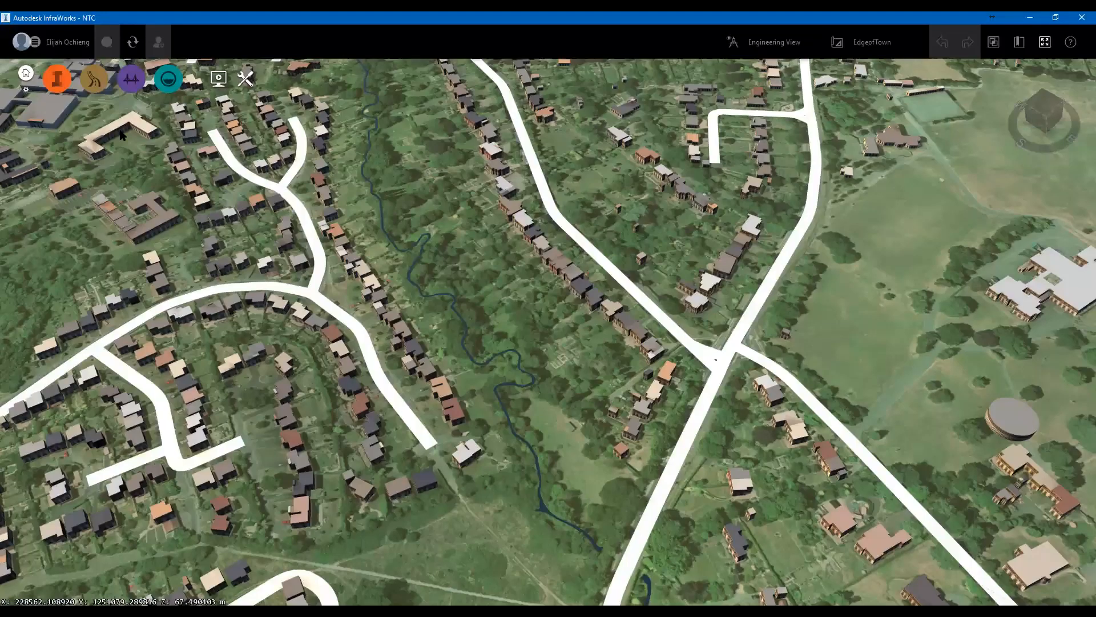
Show the model's data sources and view the file formats available for adding a new source
click(57, 78)
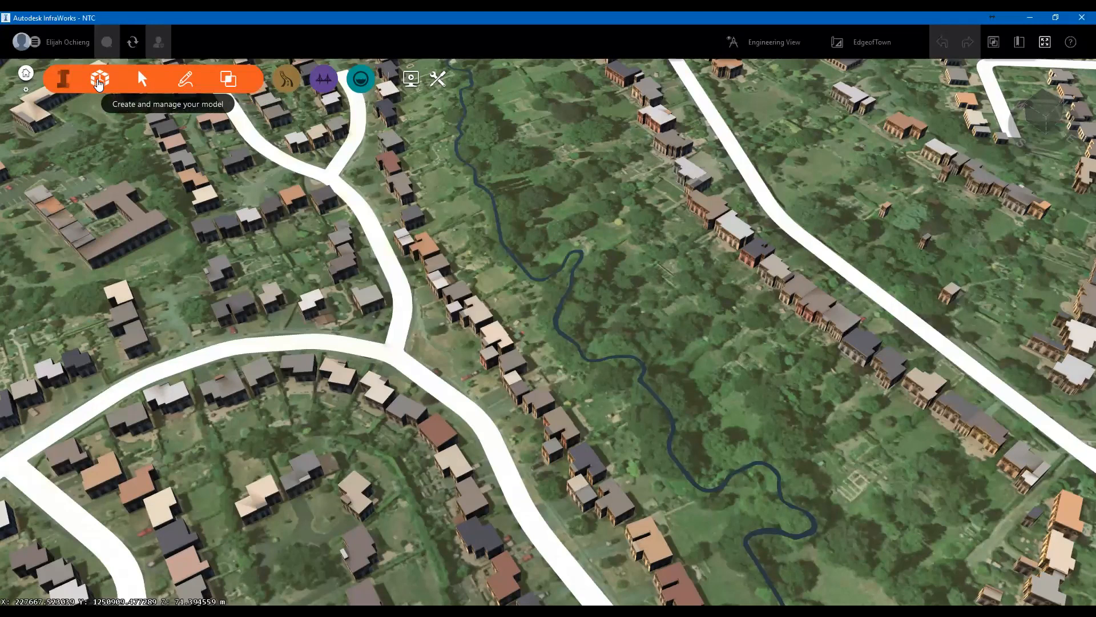
click(99, 84)
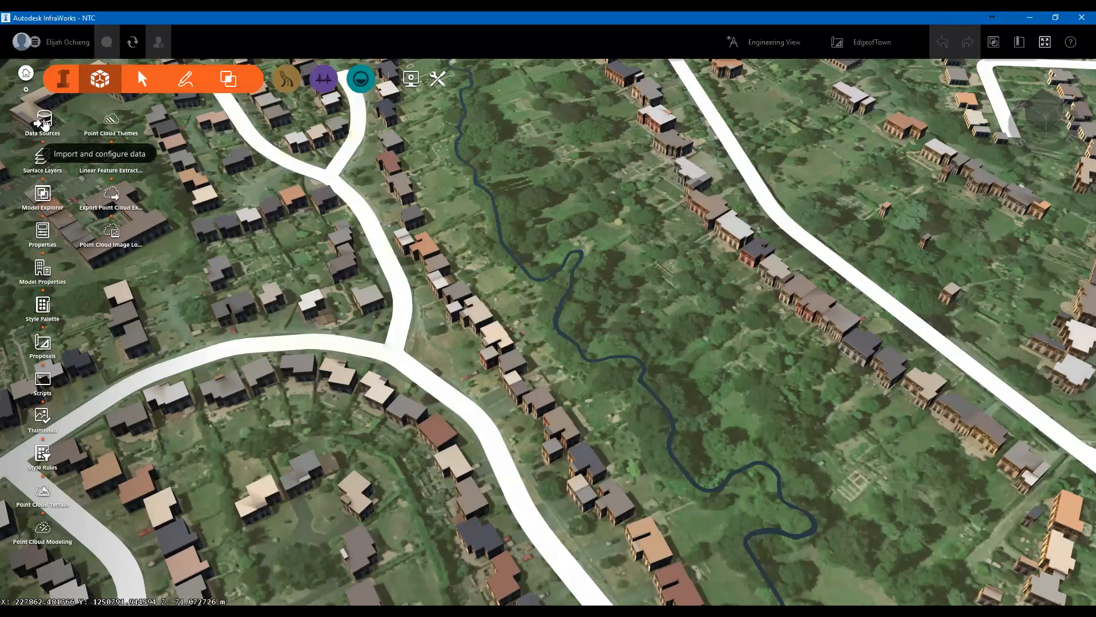
click(45, 122)
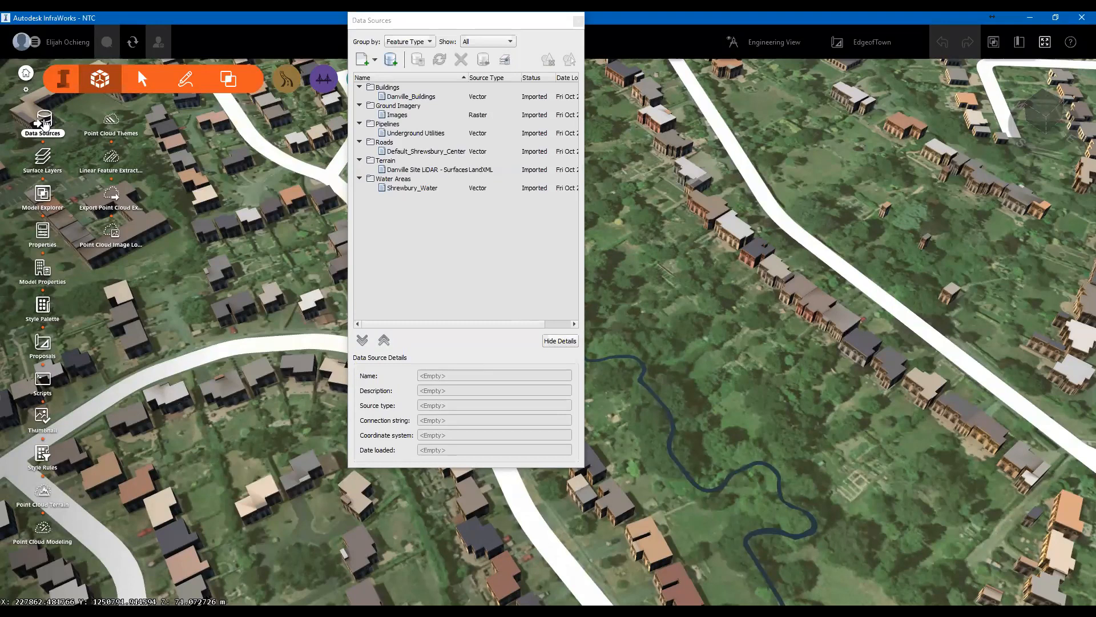
click(375, 63)
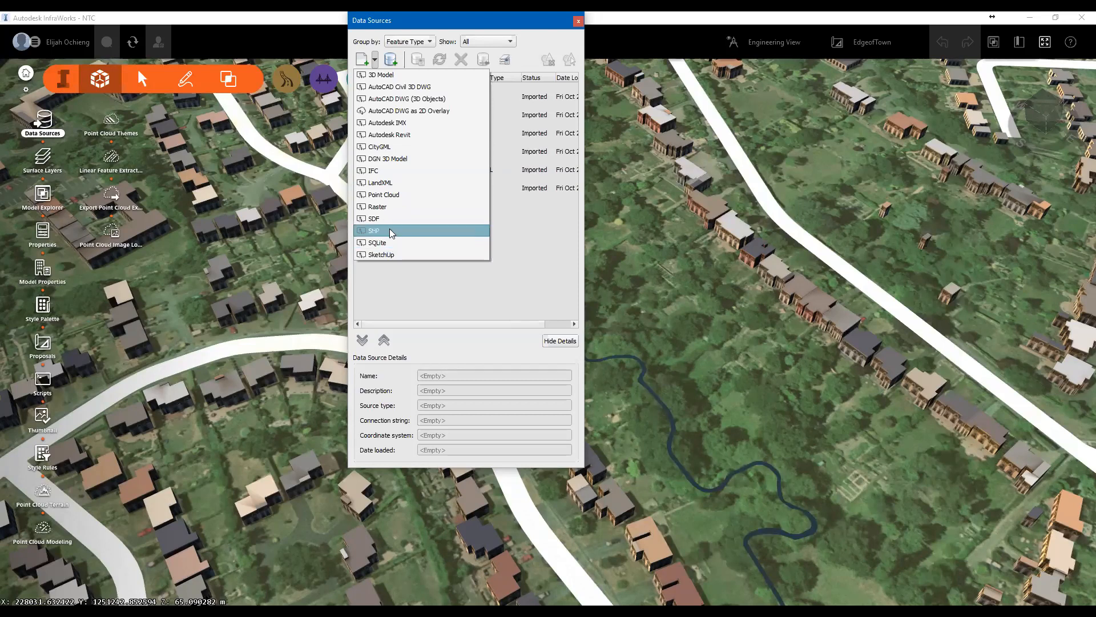
click(403, 293)
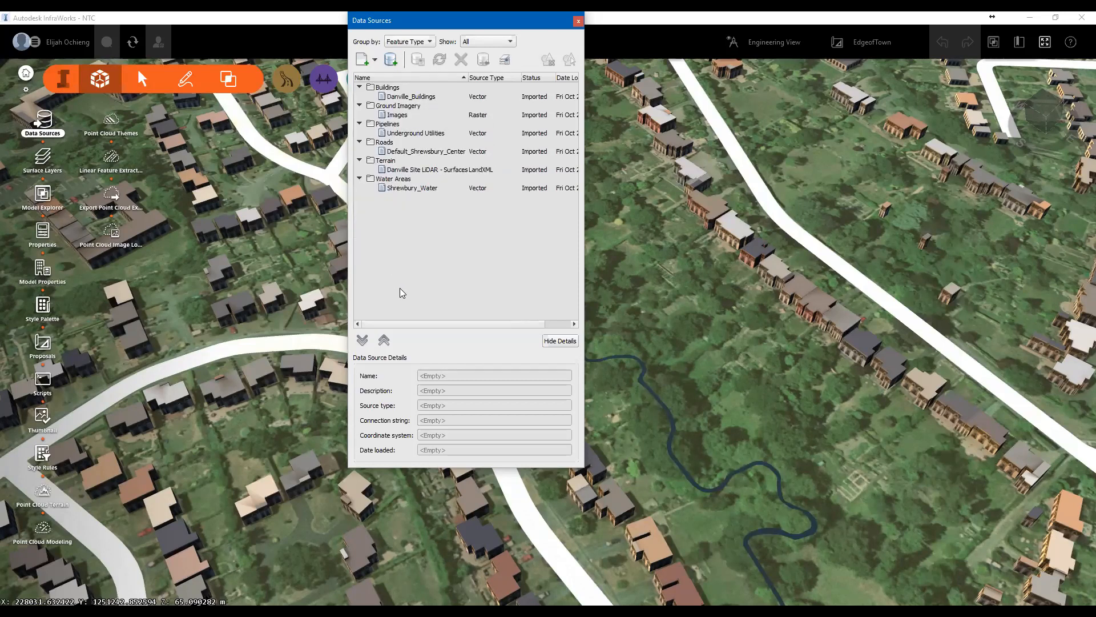
View the connection types offered for a database data source, then leave without connecting and close the data sources
click(391, 60)
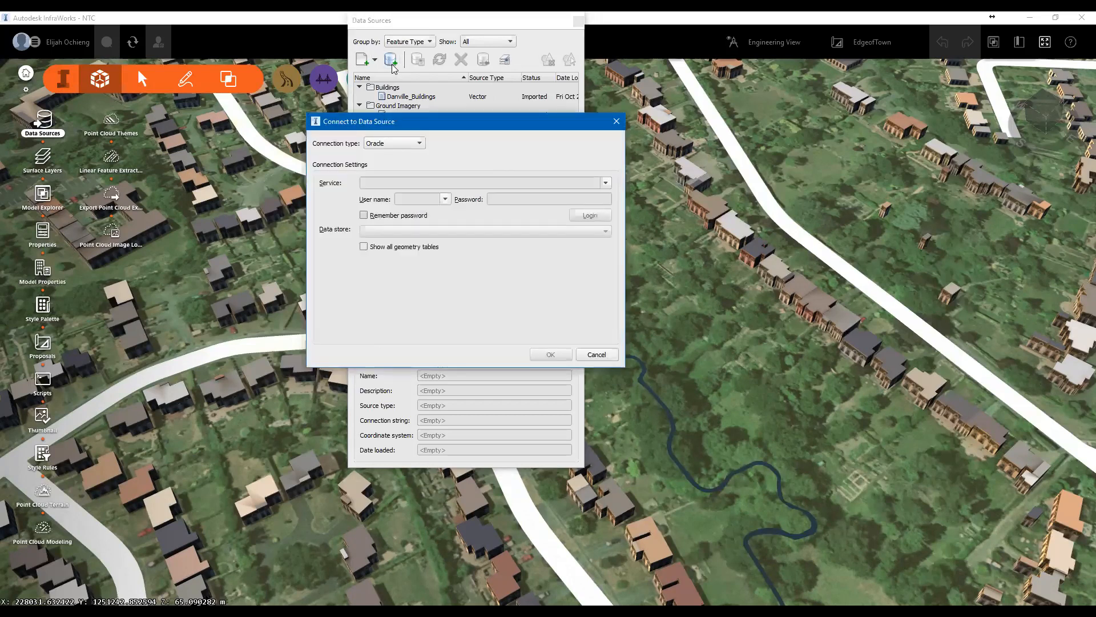
click(416, 144)
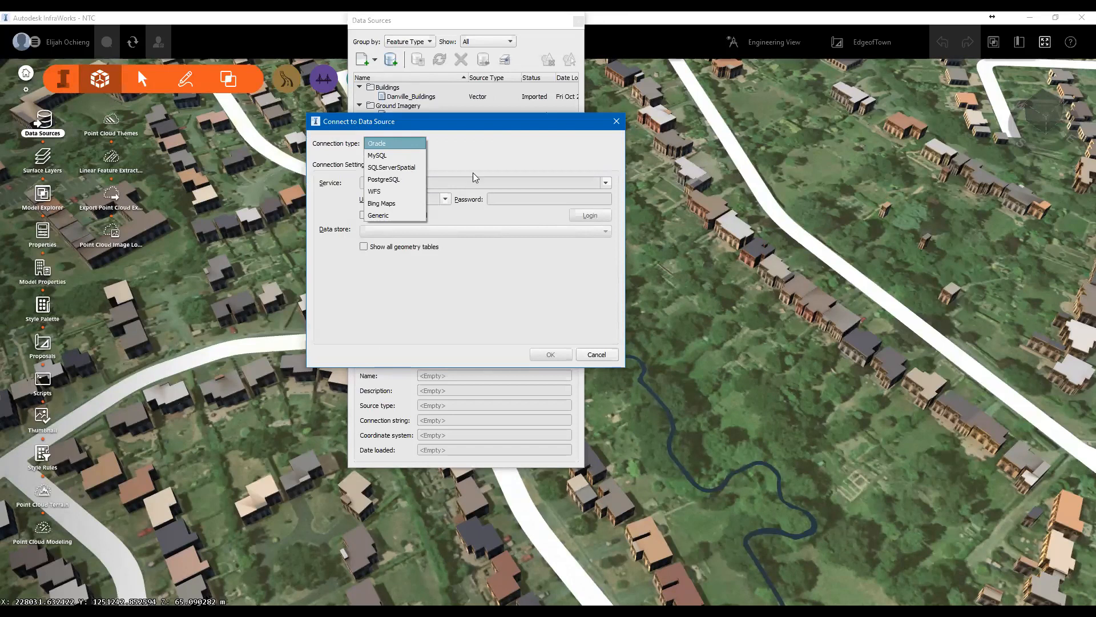
click(415, 147)
click(416, 148)
click(616, 124)
click(616, 122)
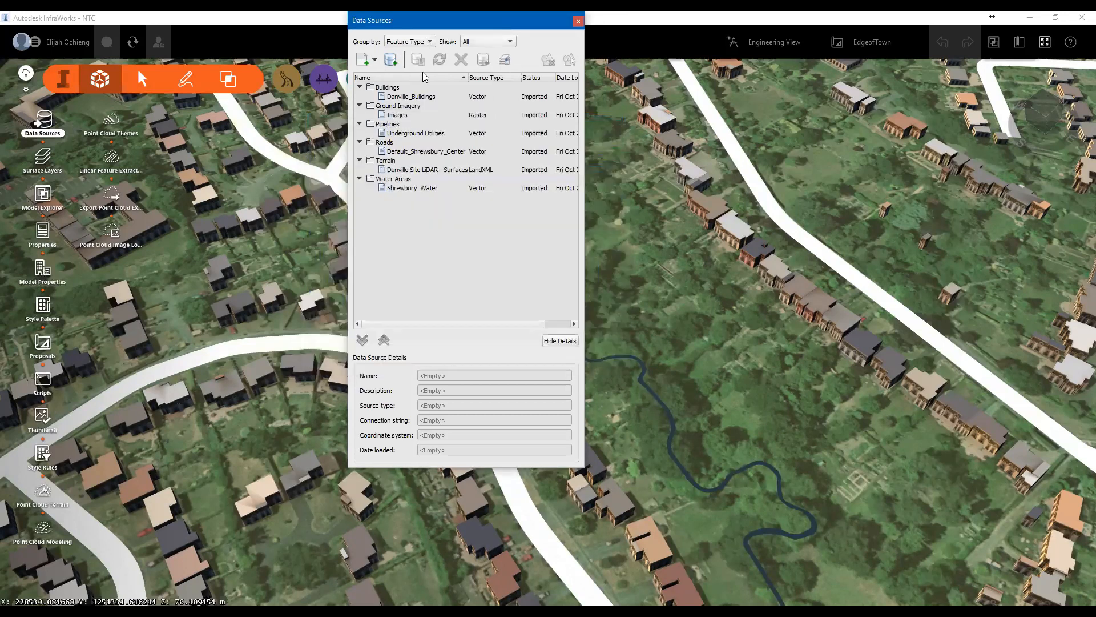
click(580, 24)
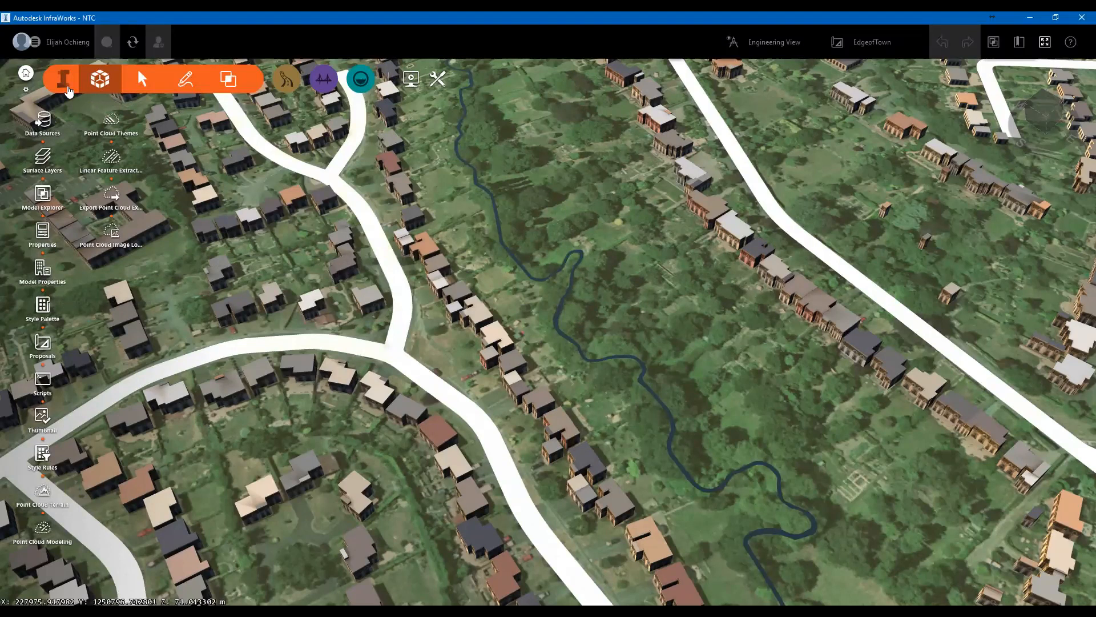
Show the road analysis tools followed by the road design tools
click(54, 85)
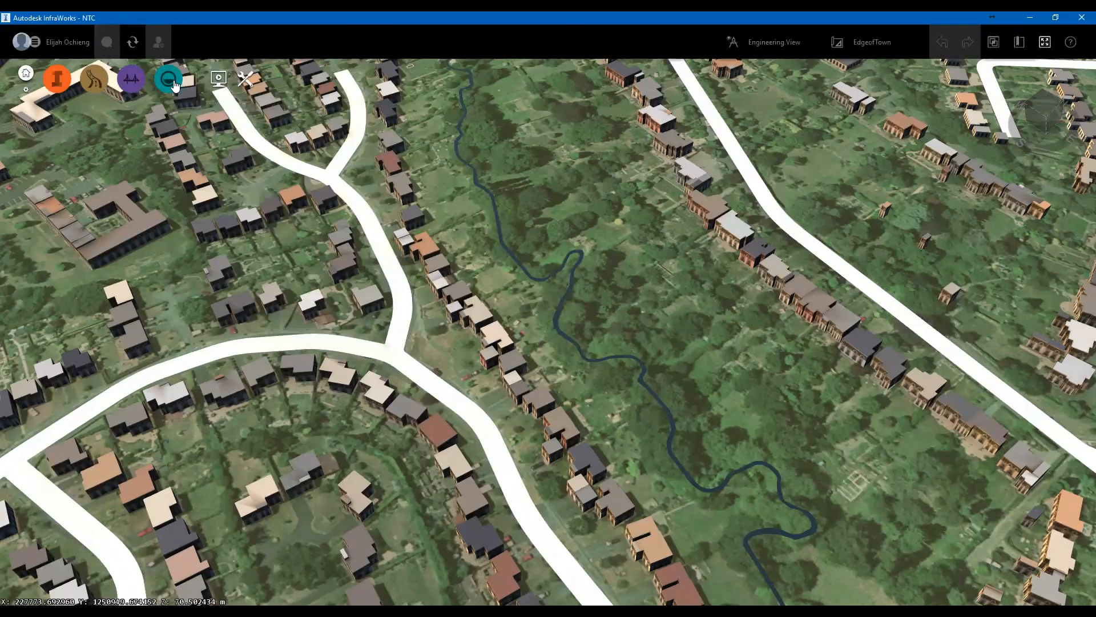
click(95, 85)
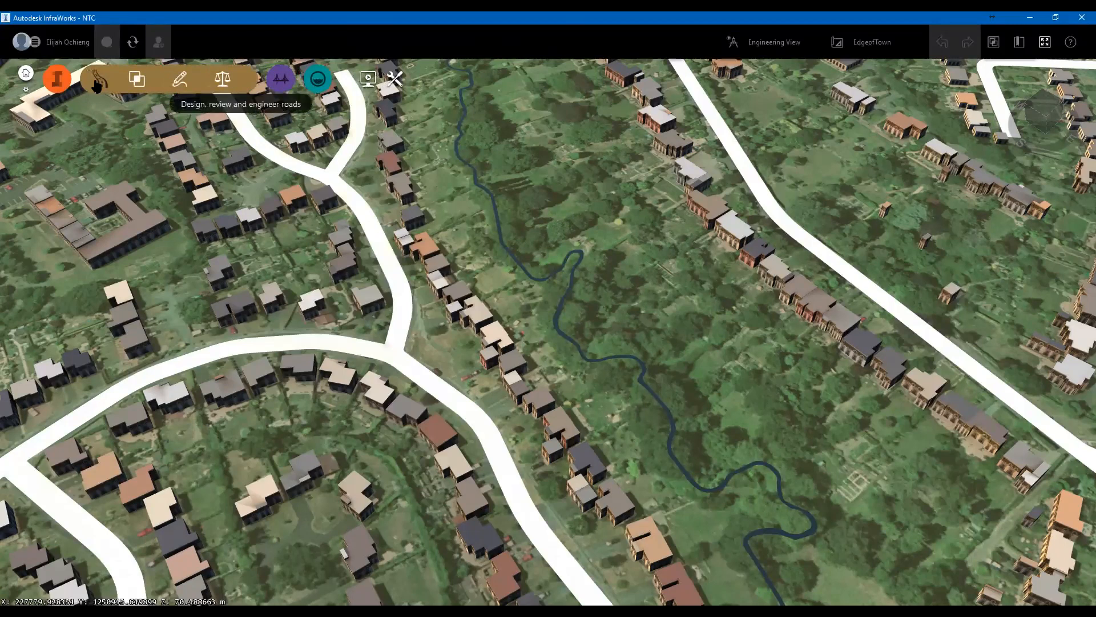
click(136, 79)
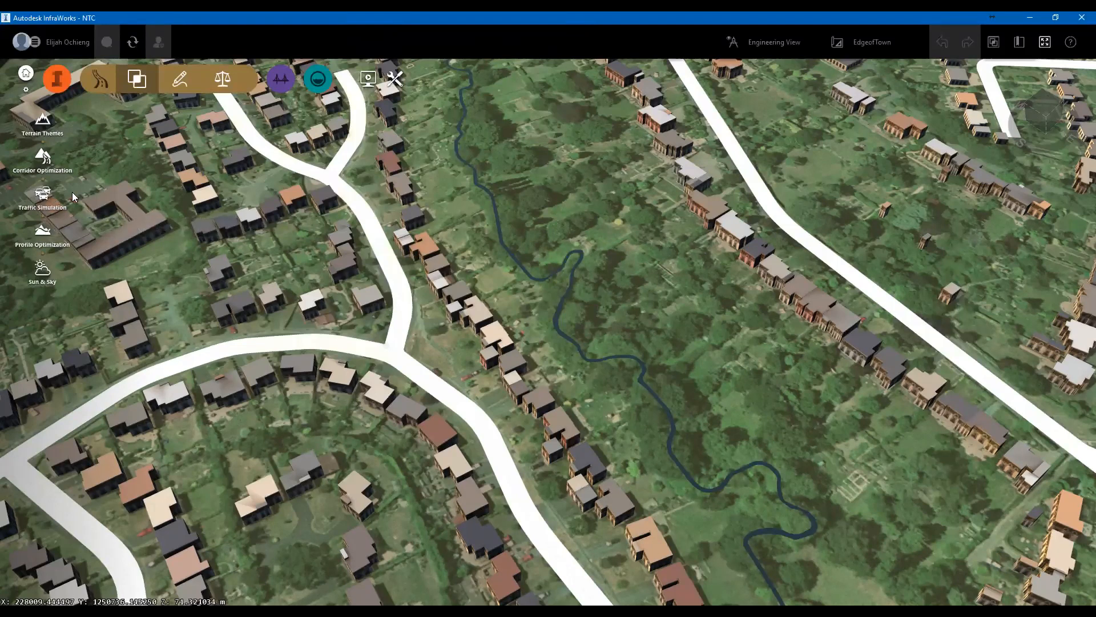
click(182, 90)
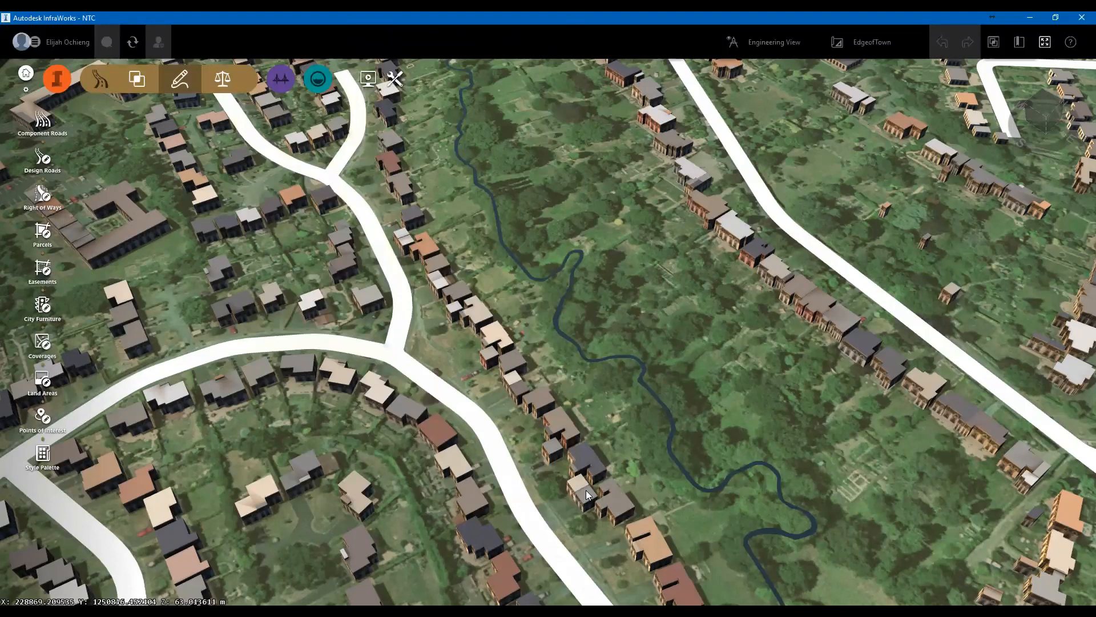
scroll(585, 489, down, 1)
scroll(586, 490, down, 1)
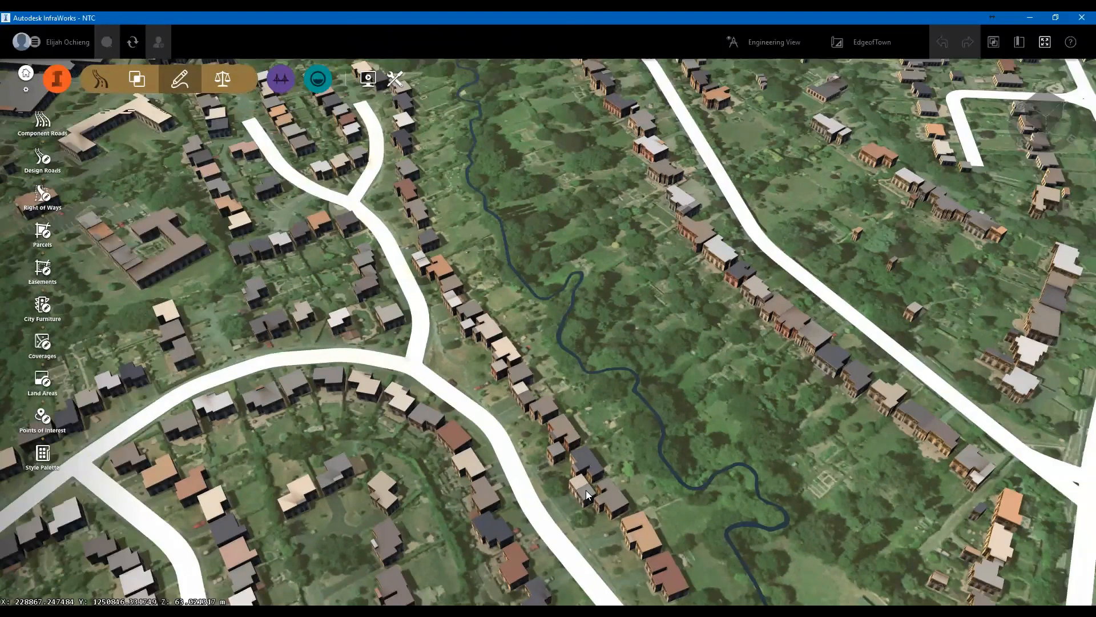
scroll(586, 490, up, 1)
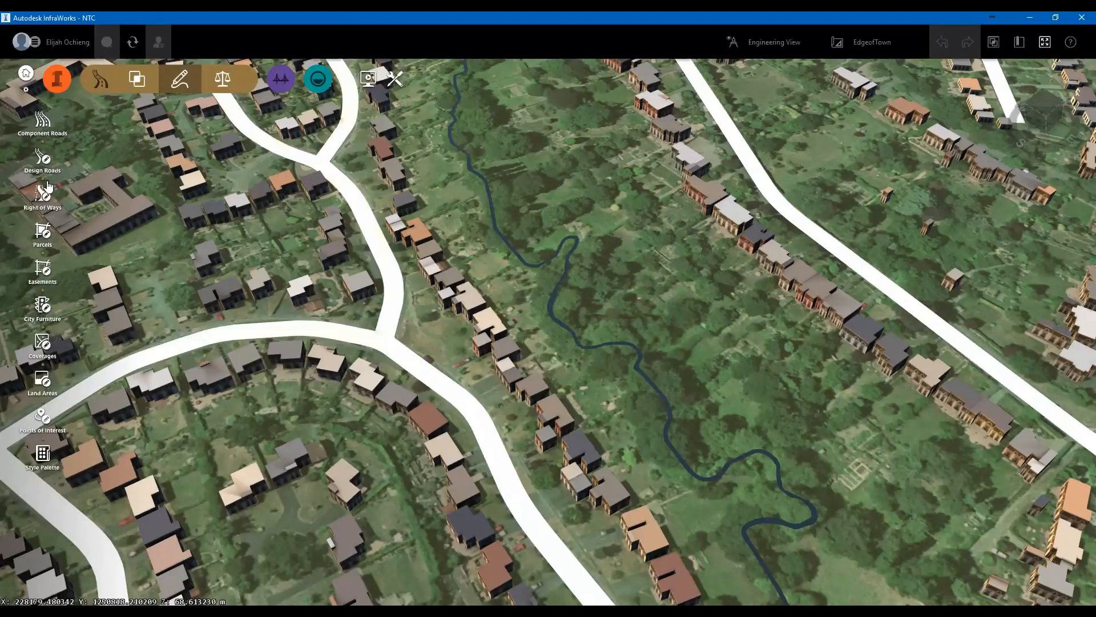
Start a design road in the Boulevard with Palms style and set its function to Arterial
click(43, 162)
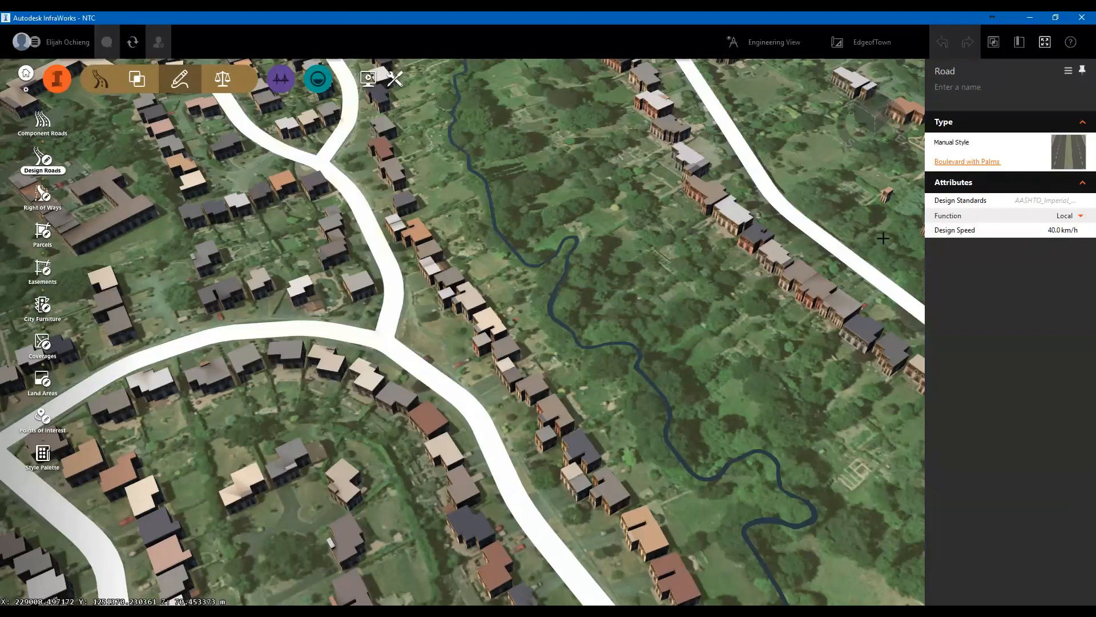
middle_drag(635, 349, 622, 355)
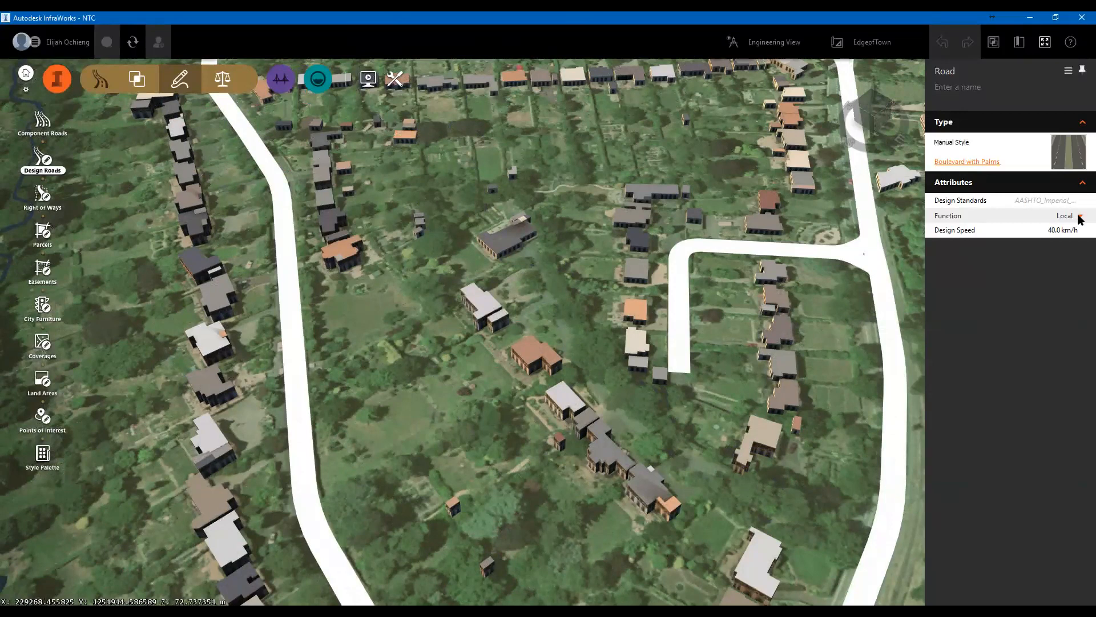
click(1080, 217)
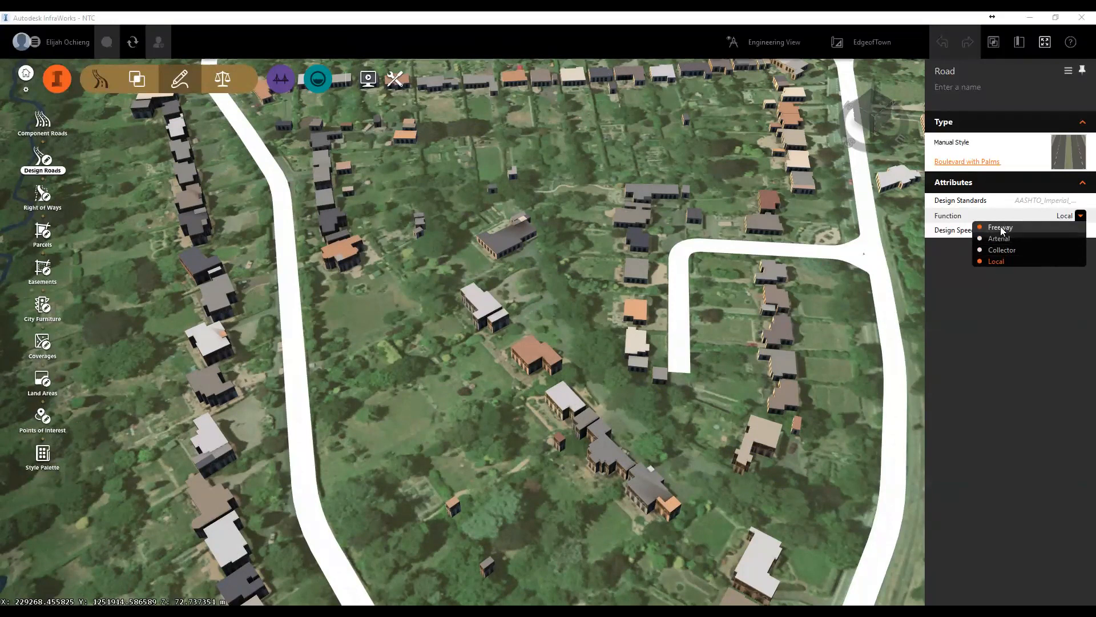
click(998, 262)
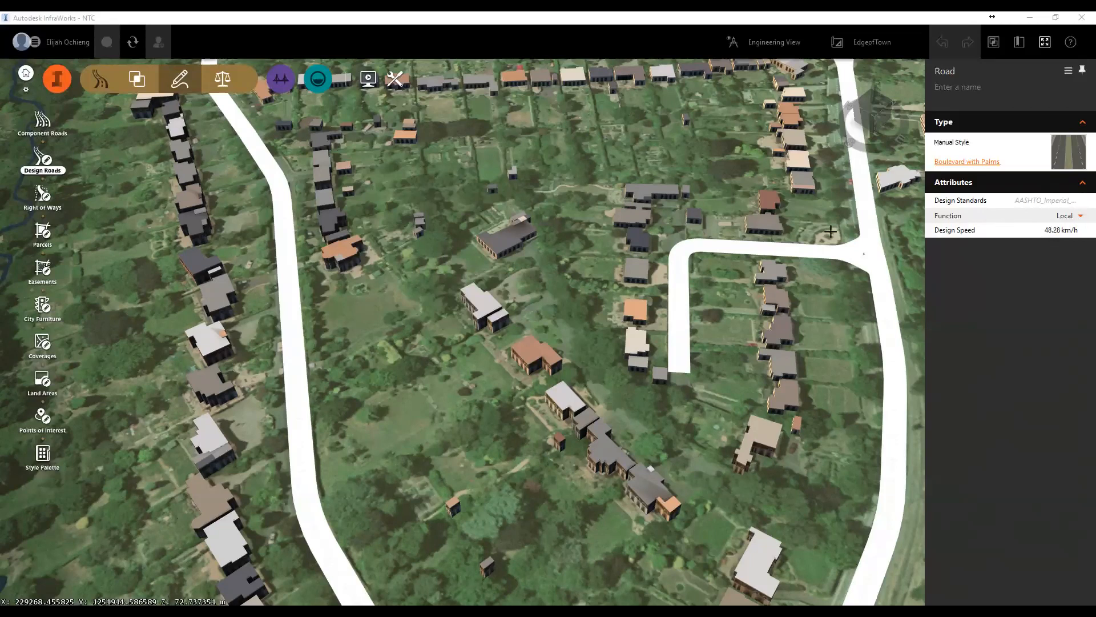
click(1049, 233)
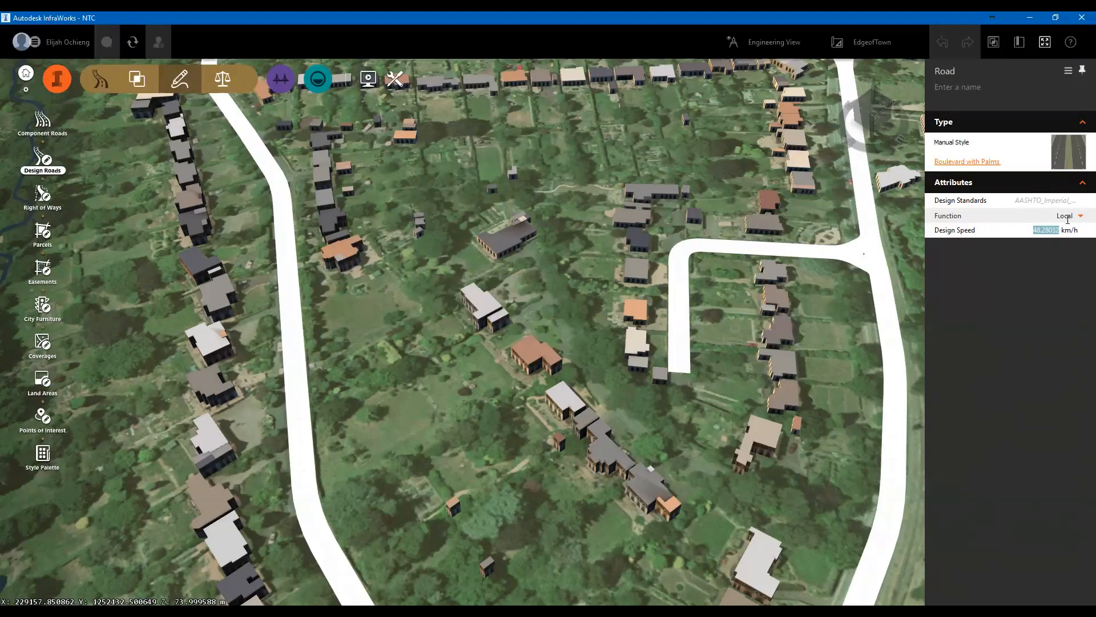
click(1068, 218)
click(1063, 247)
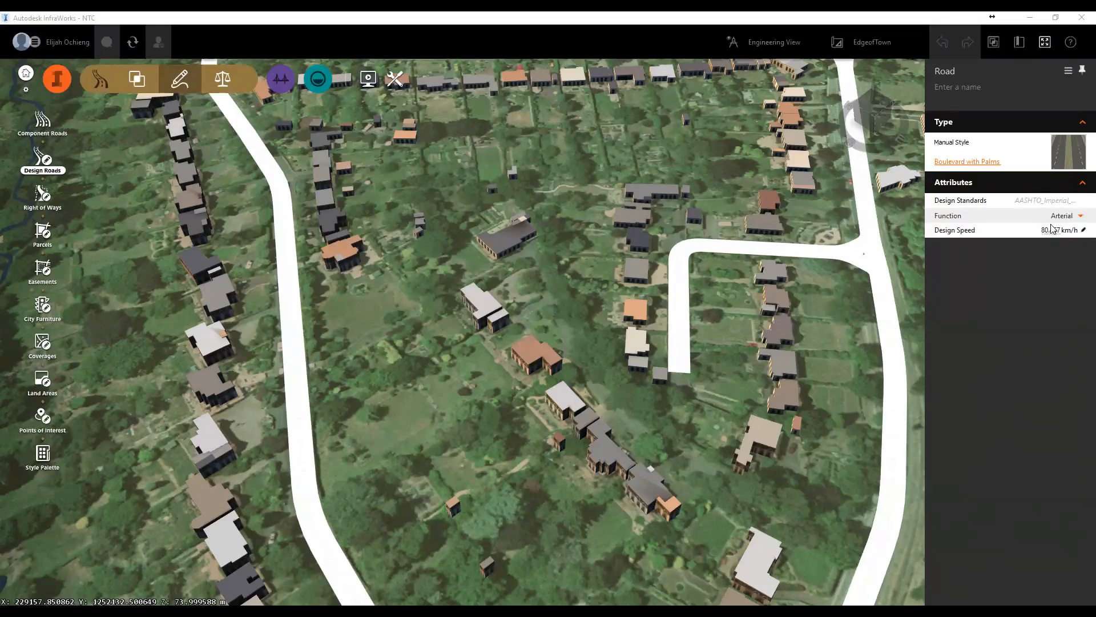
Draw the road's first segment, about 41 m long, from the existing road between the houses near the sports fields
scroll(670, 274, down, 3)
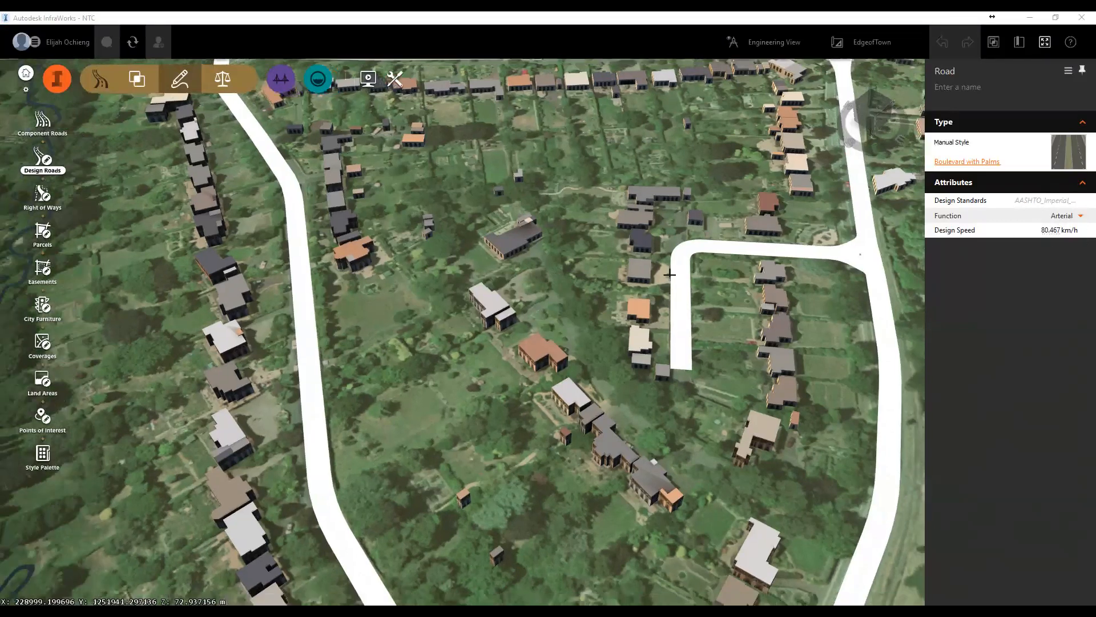
scroll(670, 274, down, 3)
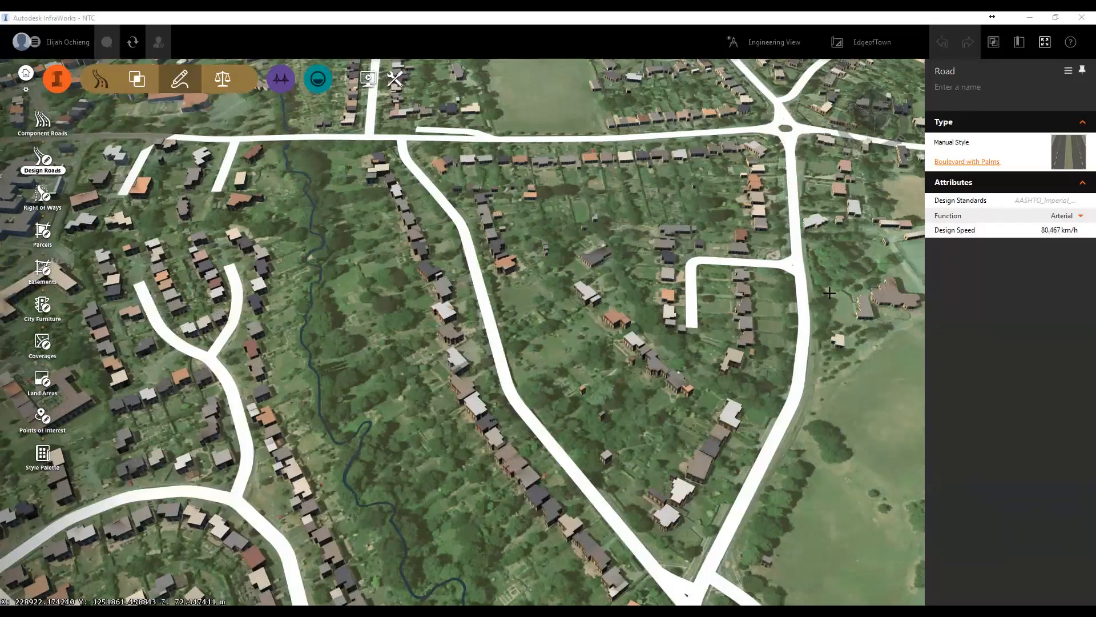
scroll(590, 310, down, 3)
middle_drag(618, 315, 519, 237)
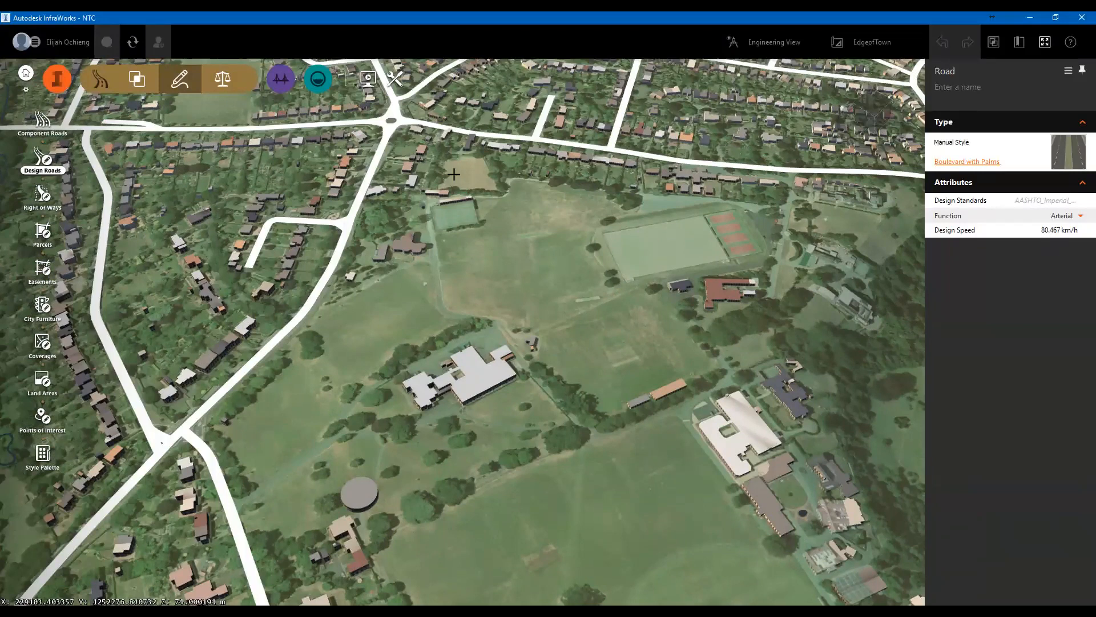
scroll(428, 297, up, 6)
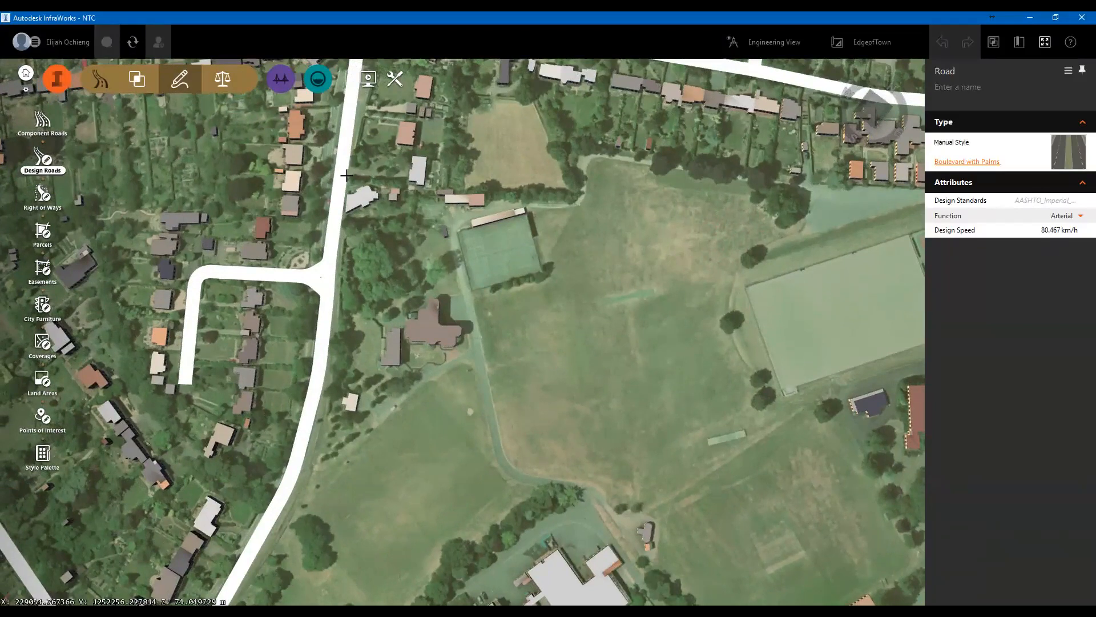
click(346, 176)
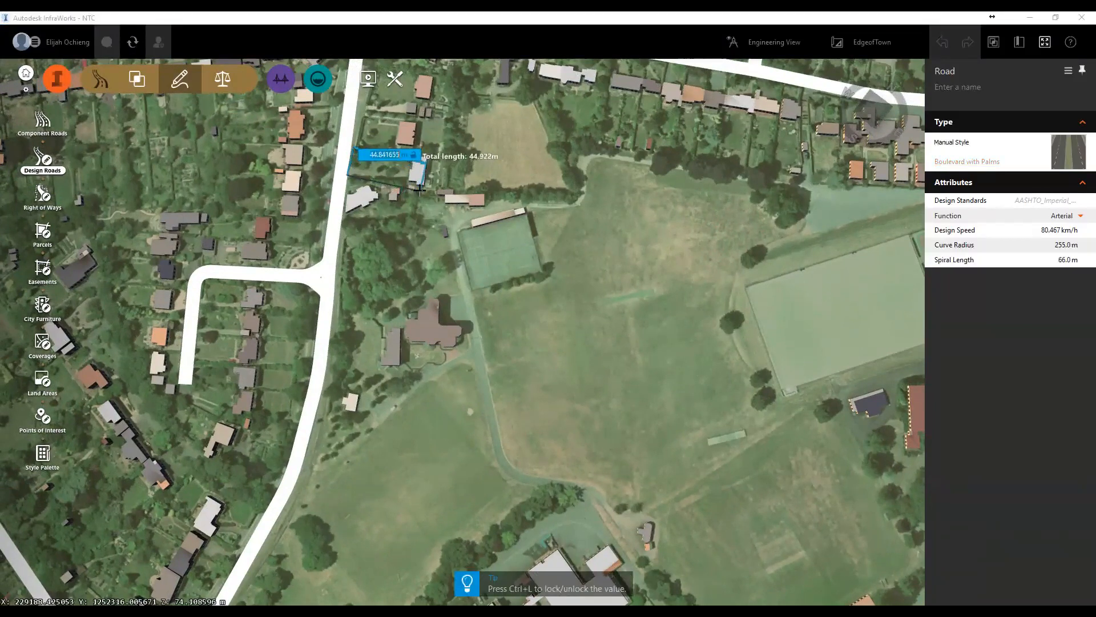
scroll(420, 191, up, 5)
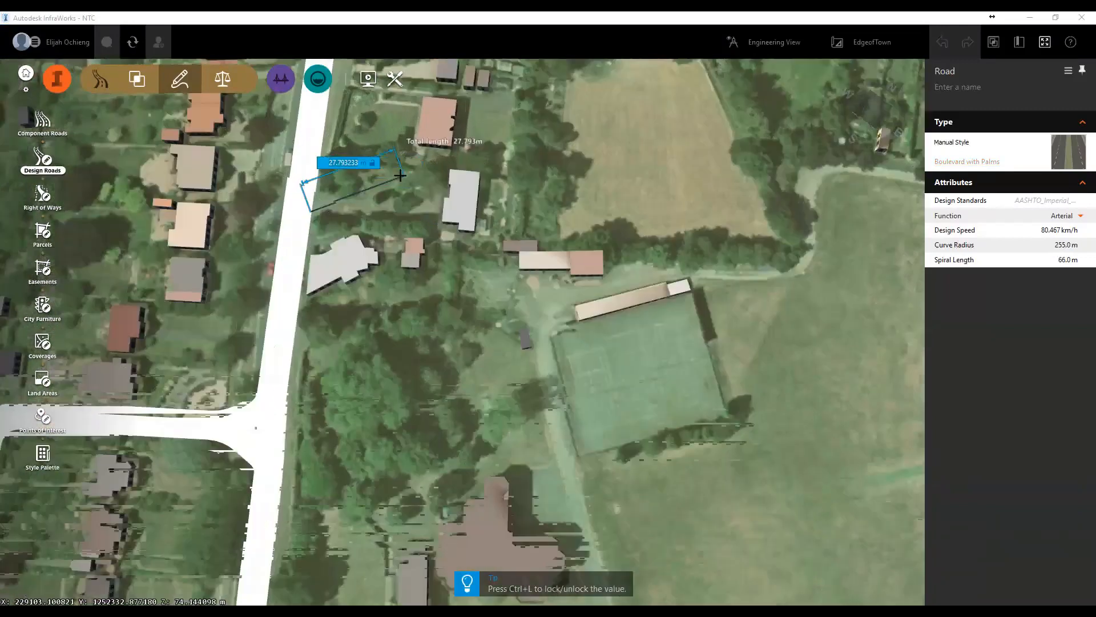
scroll(400, 175, up, 4)
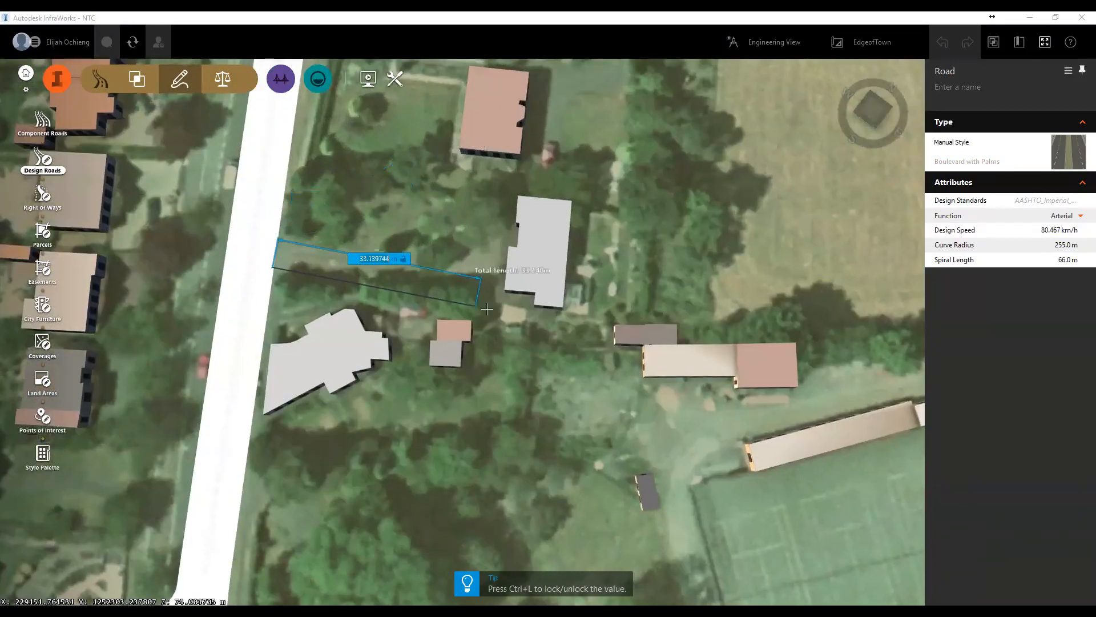
click(524, 320)
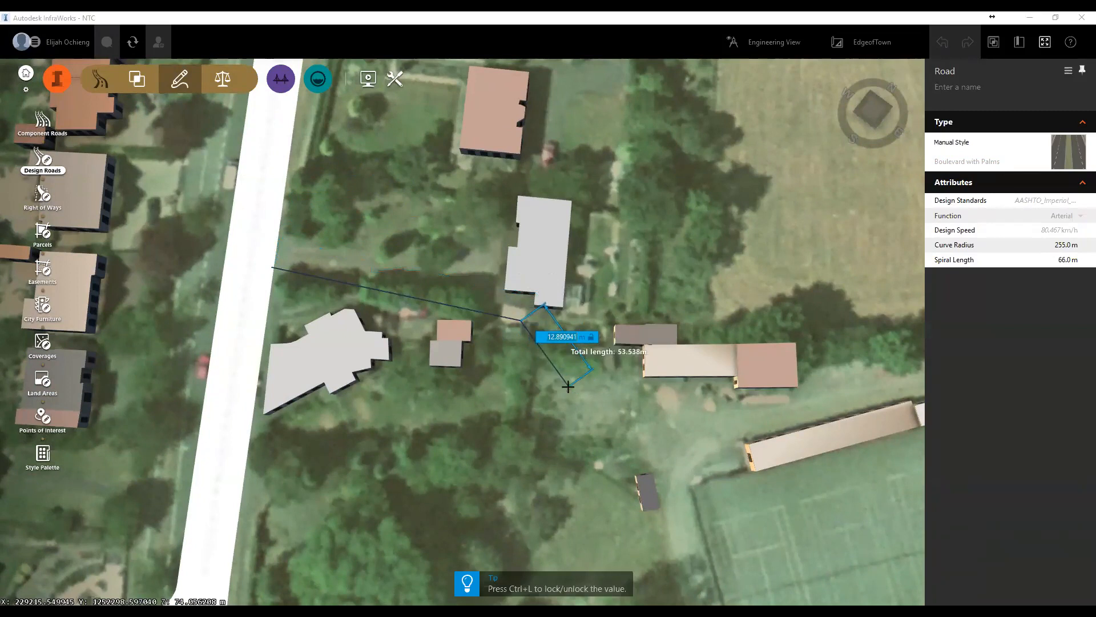
Try the Curve option for the new road's bend and return it to Spiral Curve Spiral
right_click(524, 323)
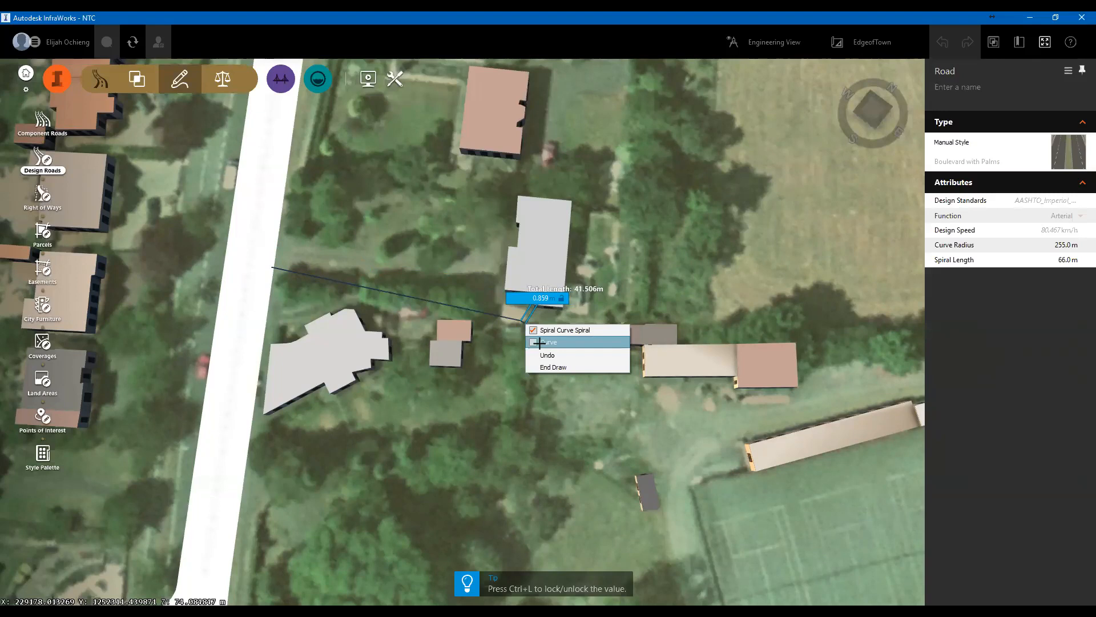
click(540, 343)
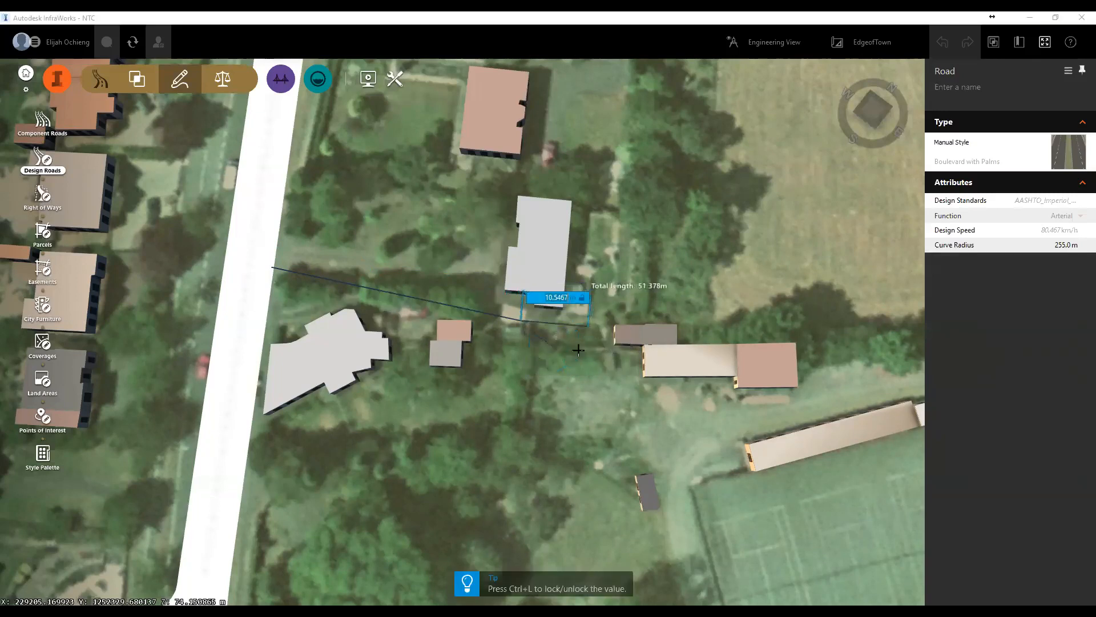
scroll(578, 349, up, 5)
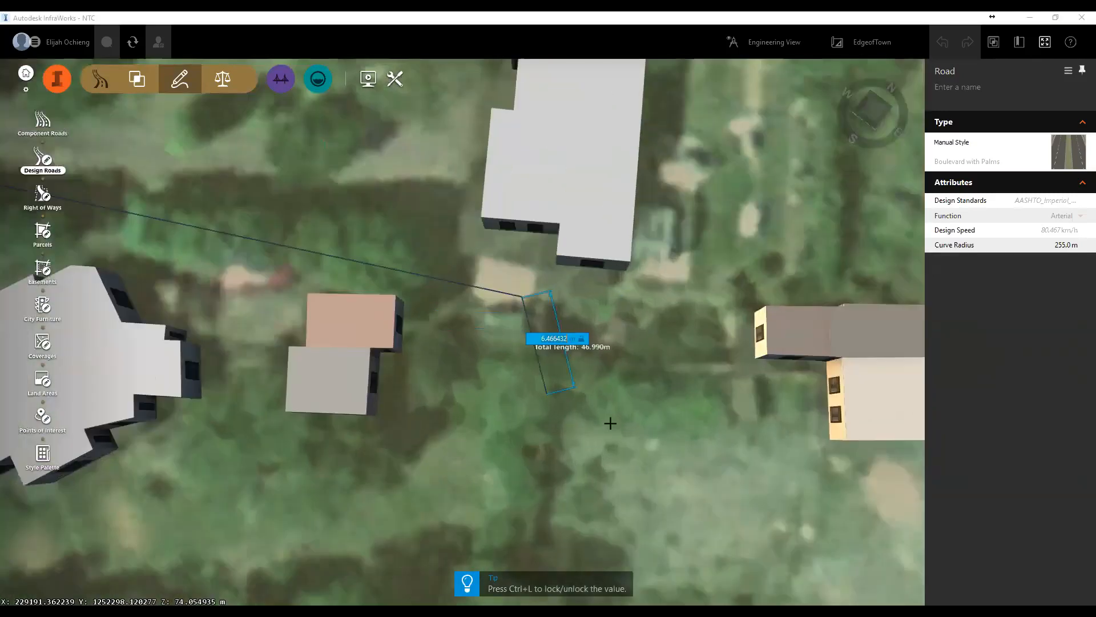
scroll(611, 431, down, 1)
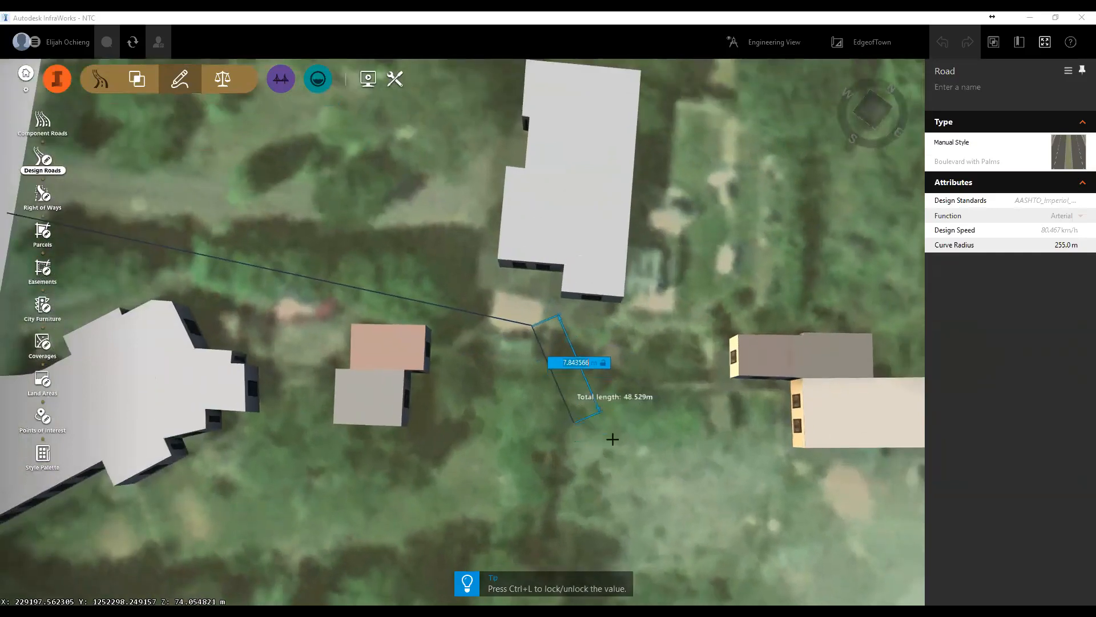
right_click(574, 418)
click(607, 423)
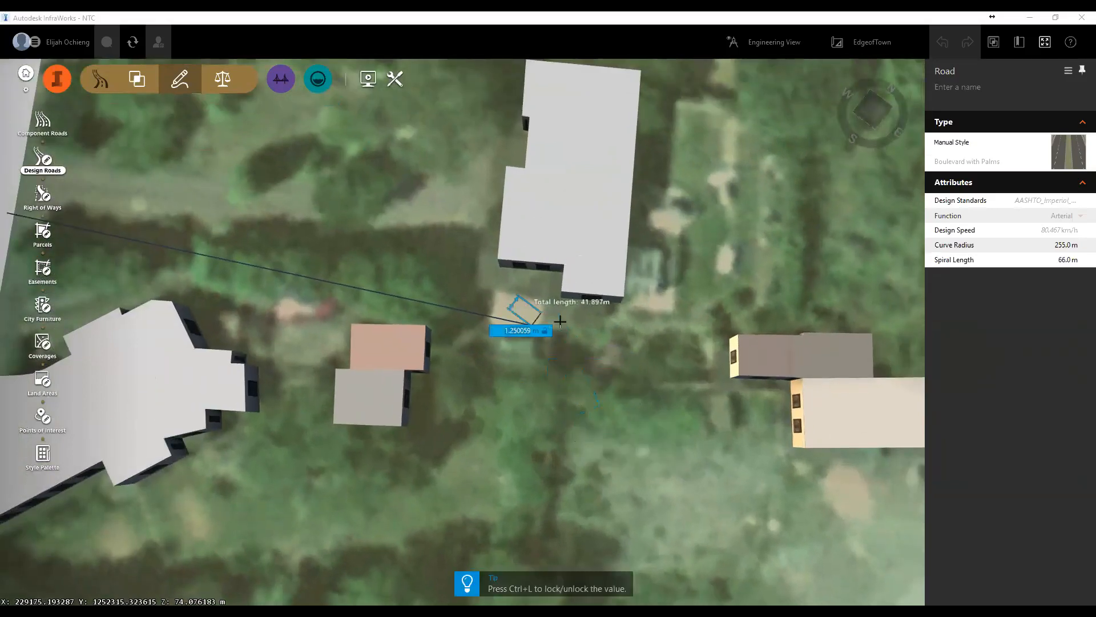
scroll(629, 415, up, 1)
scroll(623, 394, up, 1)
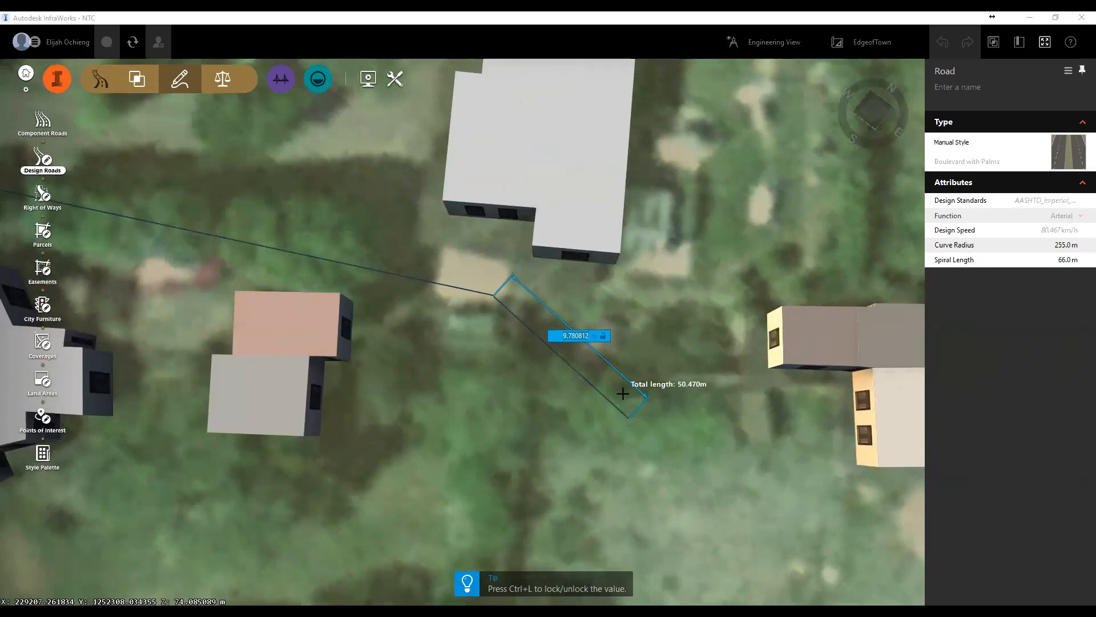
Try a curve radius of 50 m and a spiral length of 50 m for the road's bend
scroll(626, 400, down, 1)
scroll(599, 541, down, 2)
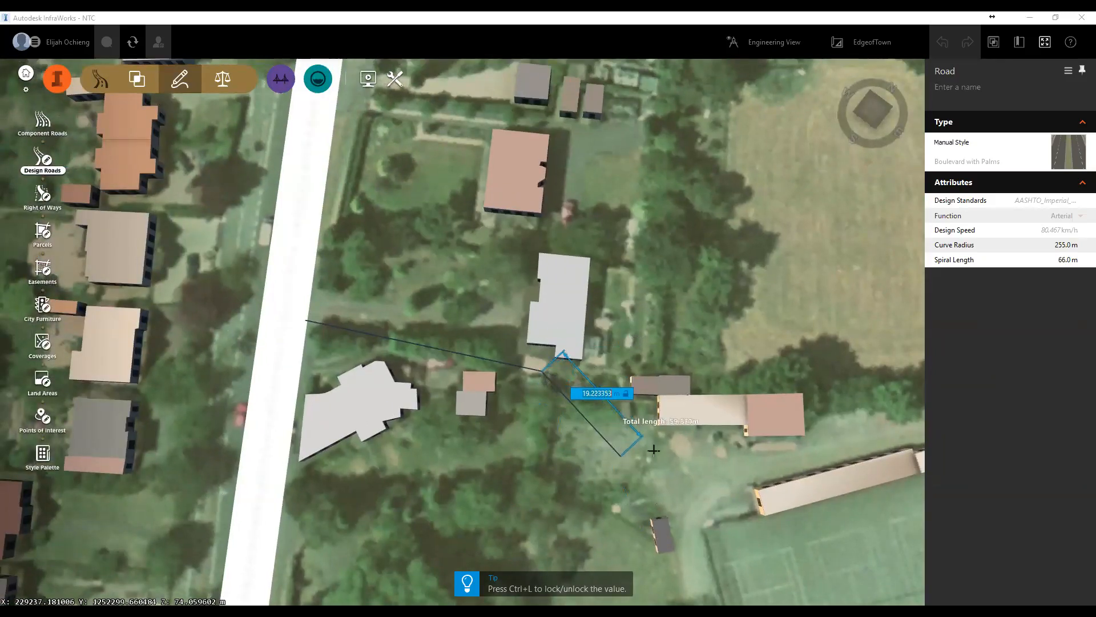
click(1067, 245)
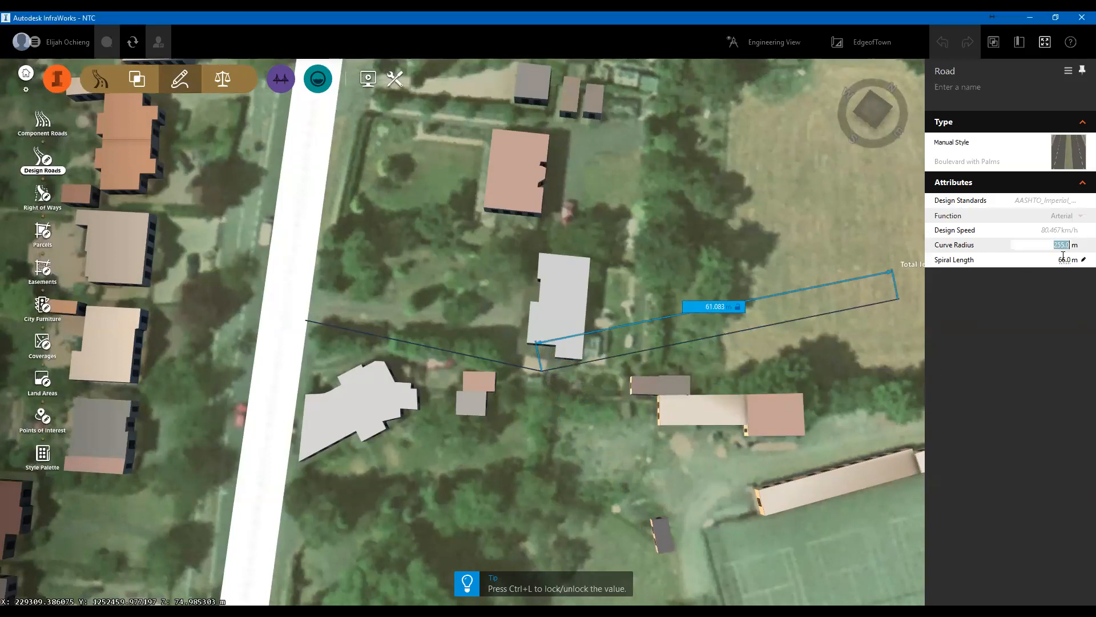
text(50)
click(1066, 260)
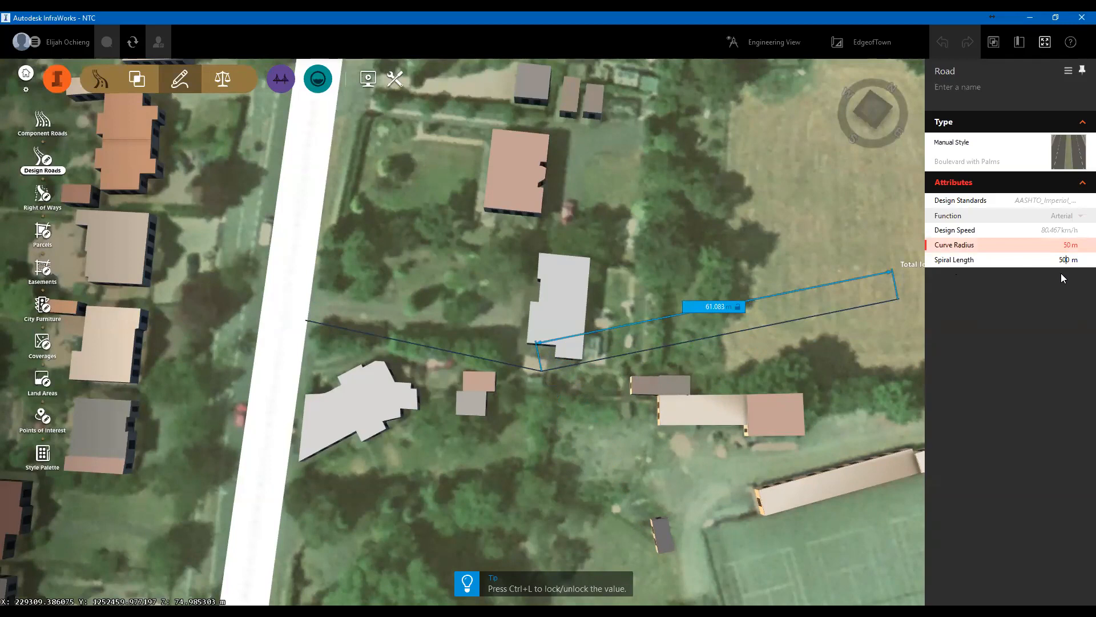
click(956, 275)
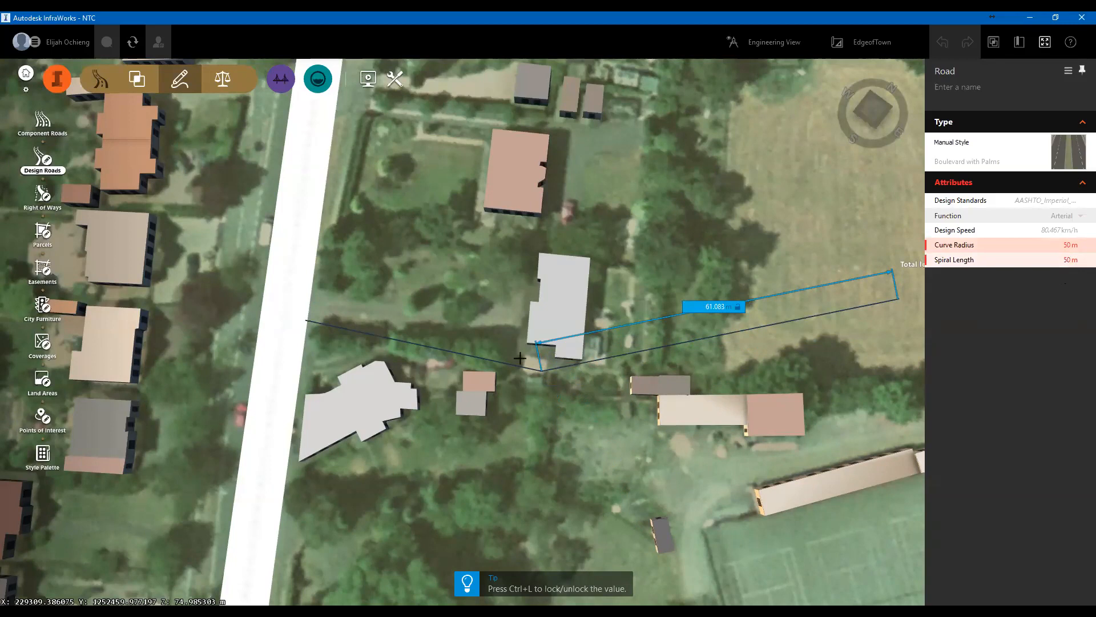
Check the permitted curve radius range, then set the curve radius to 500 m and the spiral length to 100 m
scroll(536, 359, up, 5)
scroll(557, 350, up, 5)
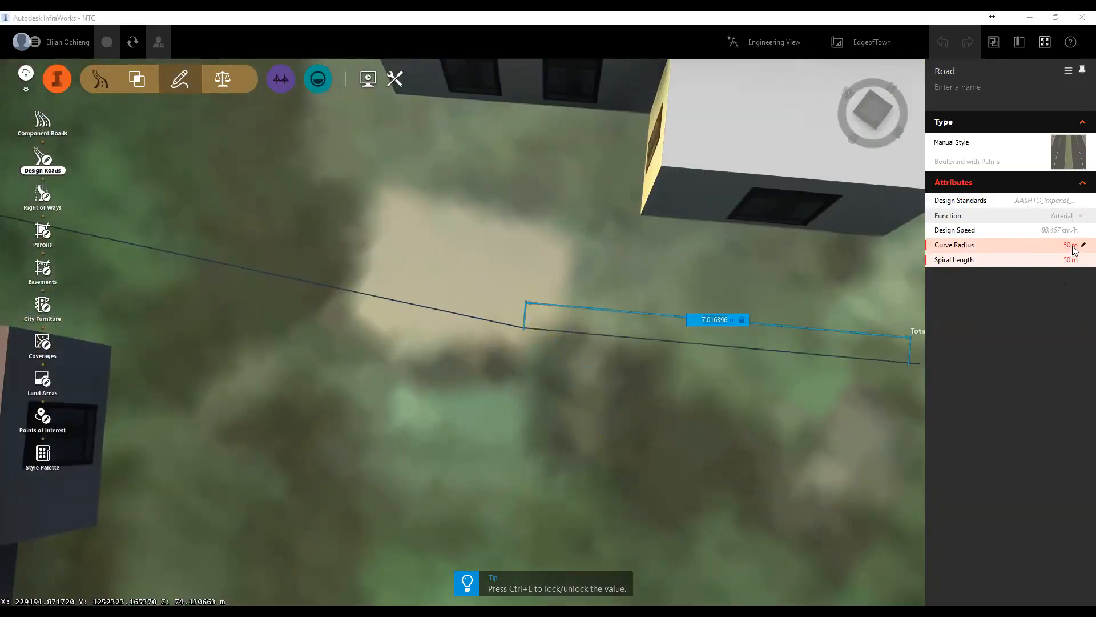
click(1043, 247)
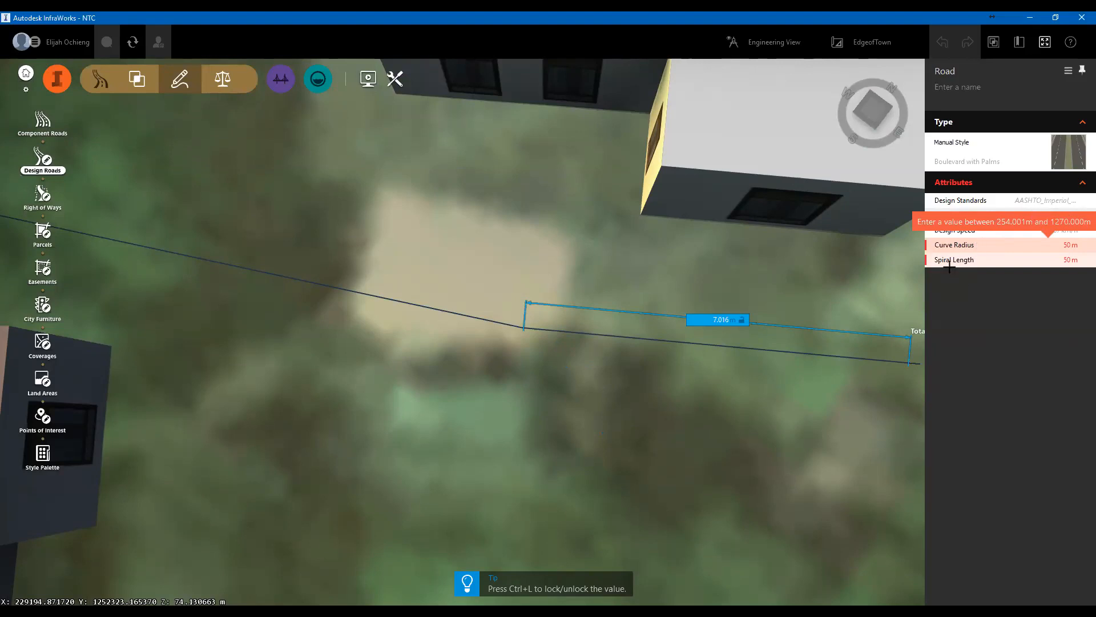
click(1072, 245)
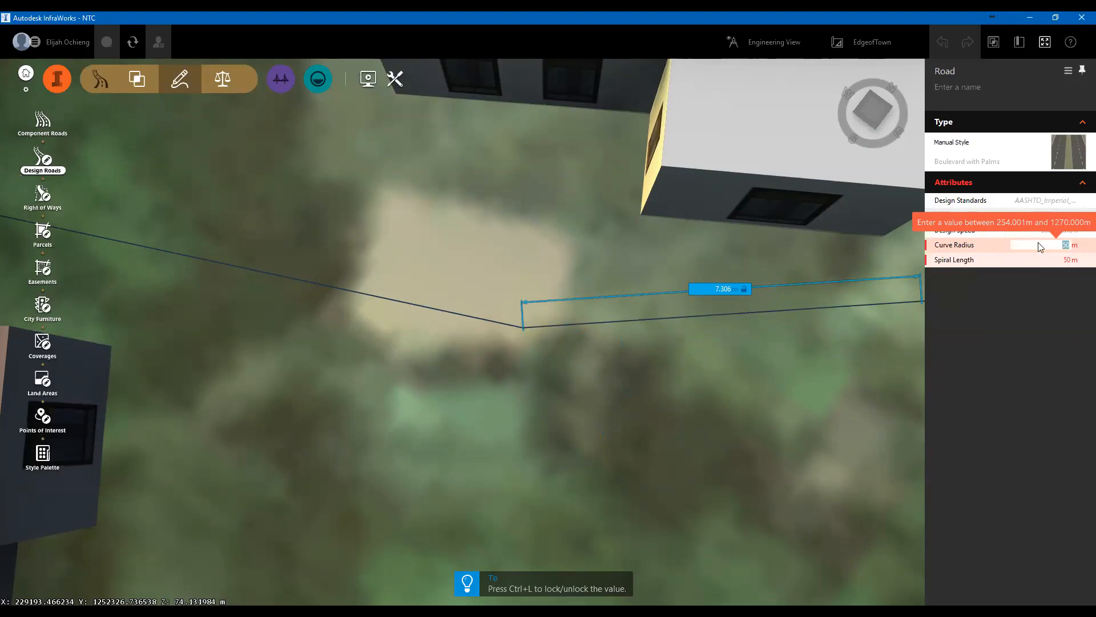
click(911, 289)
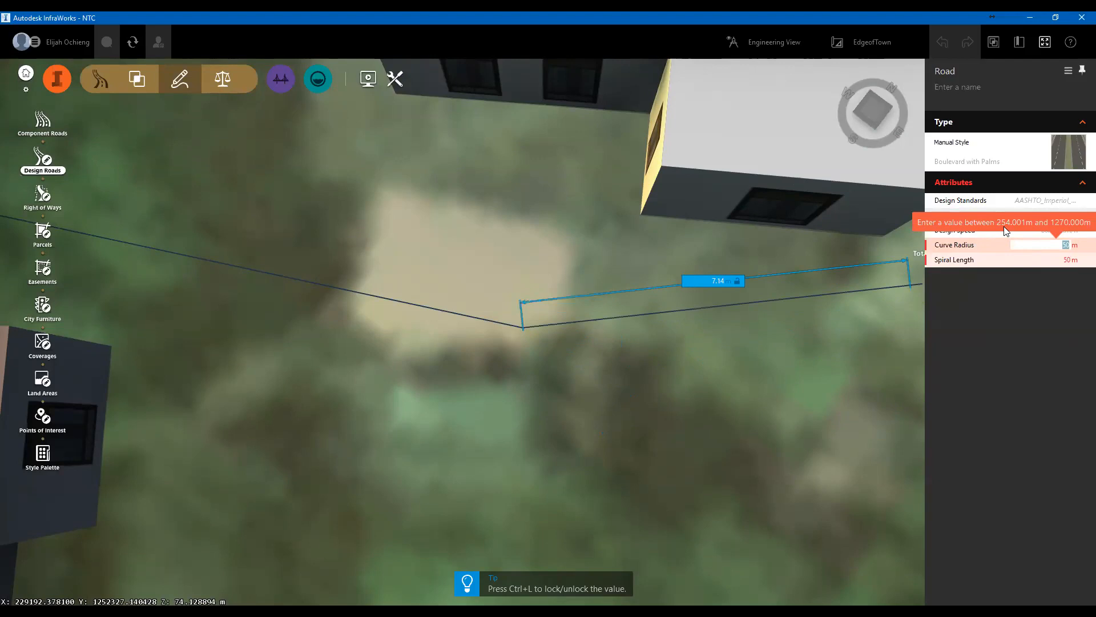
text(500)
key(Tab)
click(1063, 245)
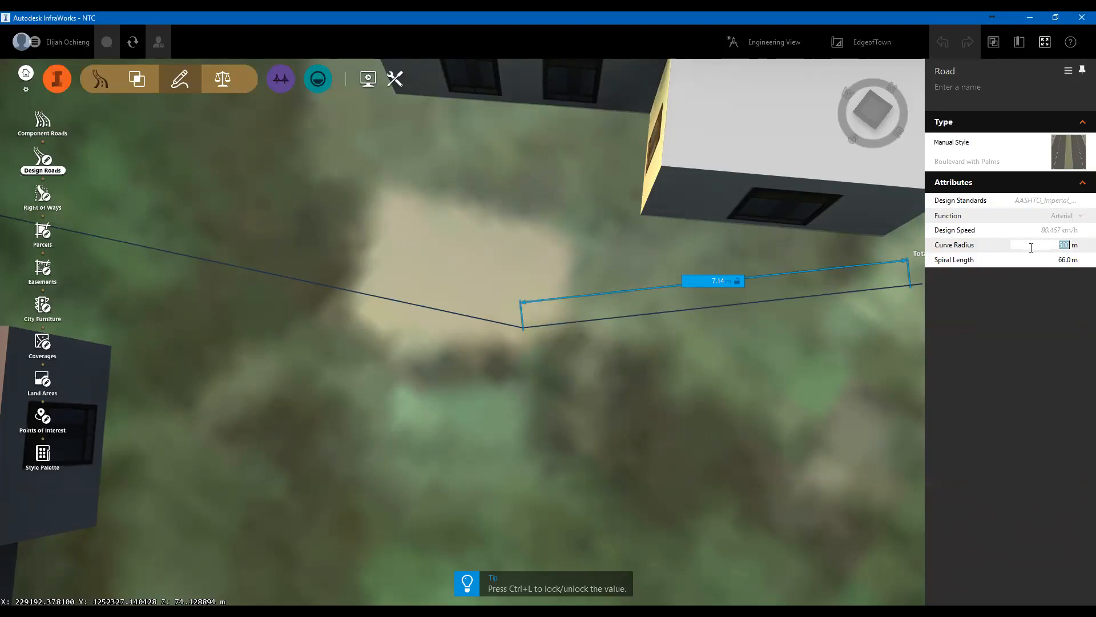
click(1063, 261)
Add a short road segment bending away from the first one, just beyond the house, toward the sports court
scroll(532, 361, down, 1)
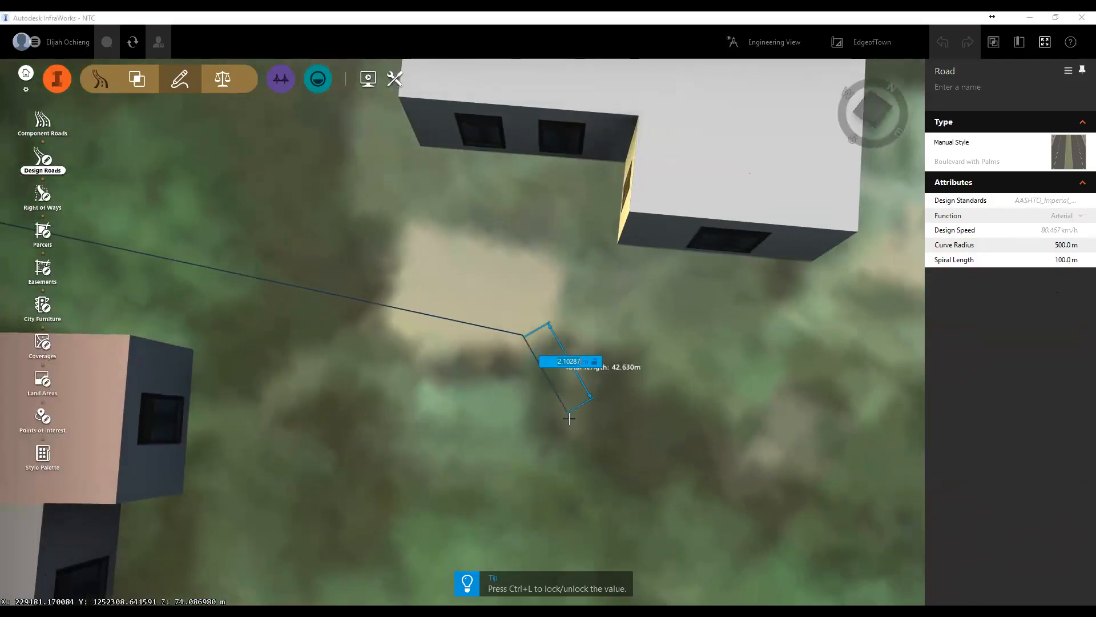
scroll(569, 392, up, 2)
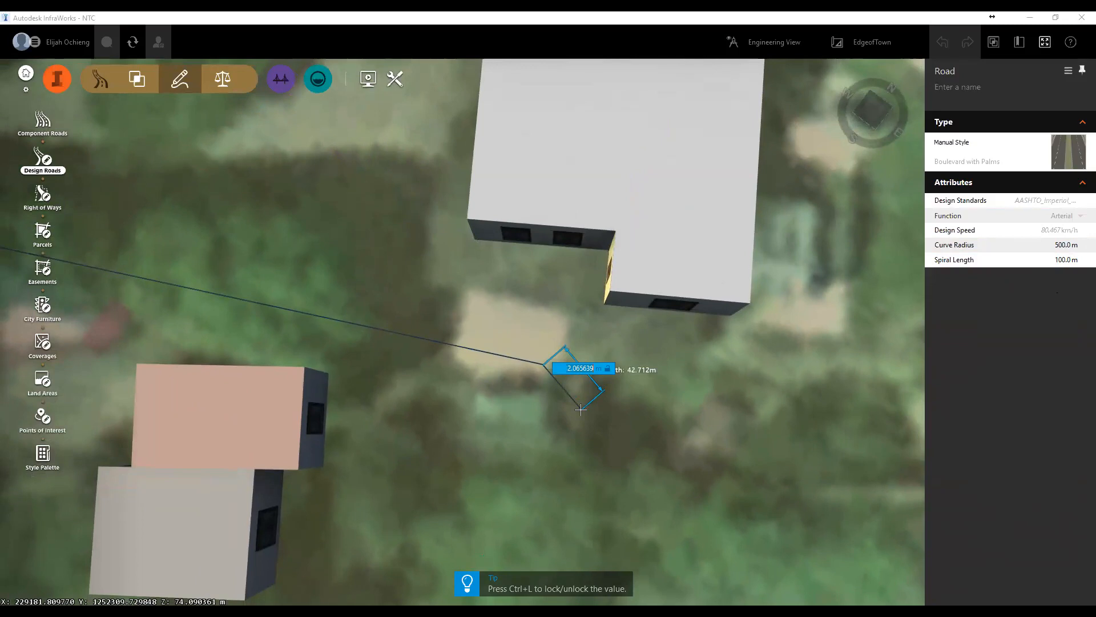
click(669, 495)
scroll(706, 457, down, 3)
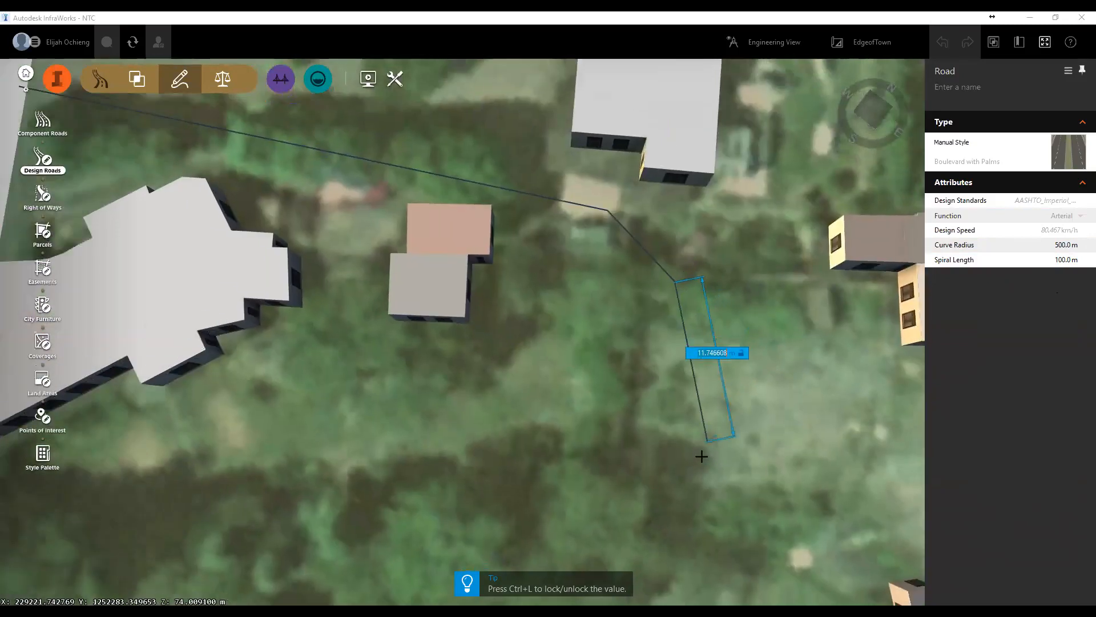
Draw the next road segment, about 30 m long, to the corner of the sports court and switch the bend type to Curve
scroll(726, 471, down, 1)
scroll(713, 411, down, 2)
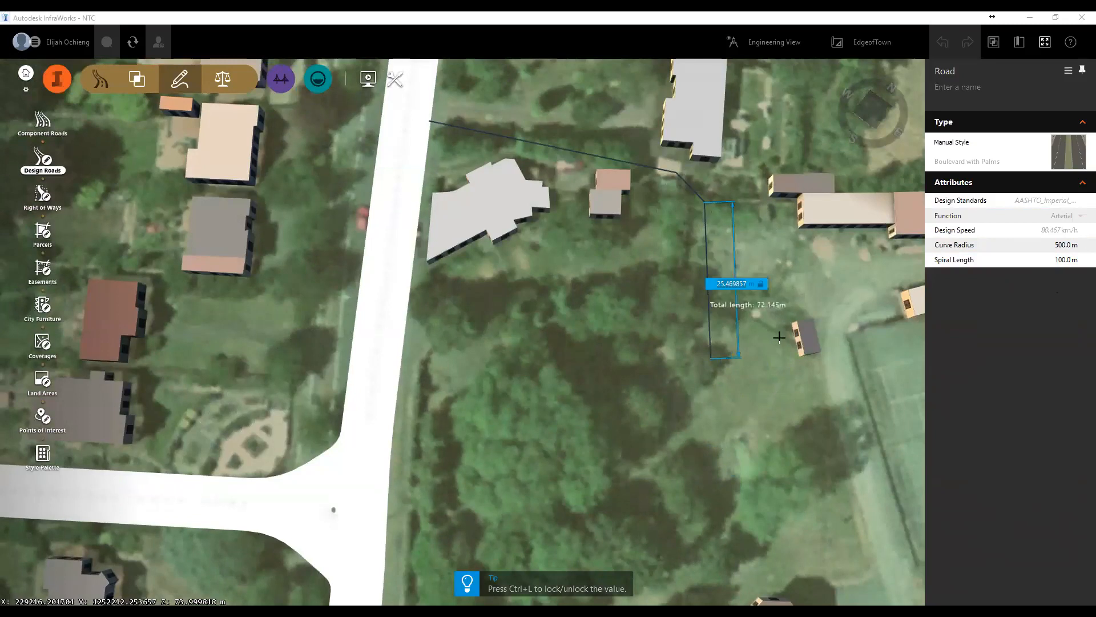
scroll(781, 345, down, 1)
scroll(766, 354, down, 2)
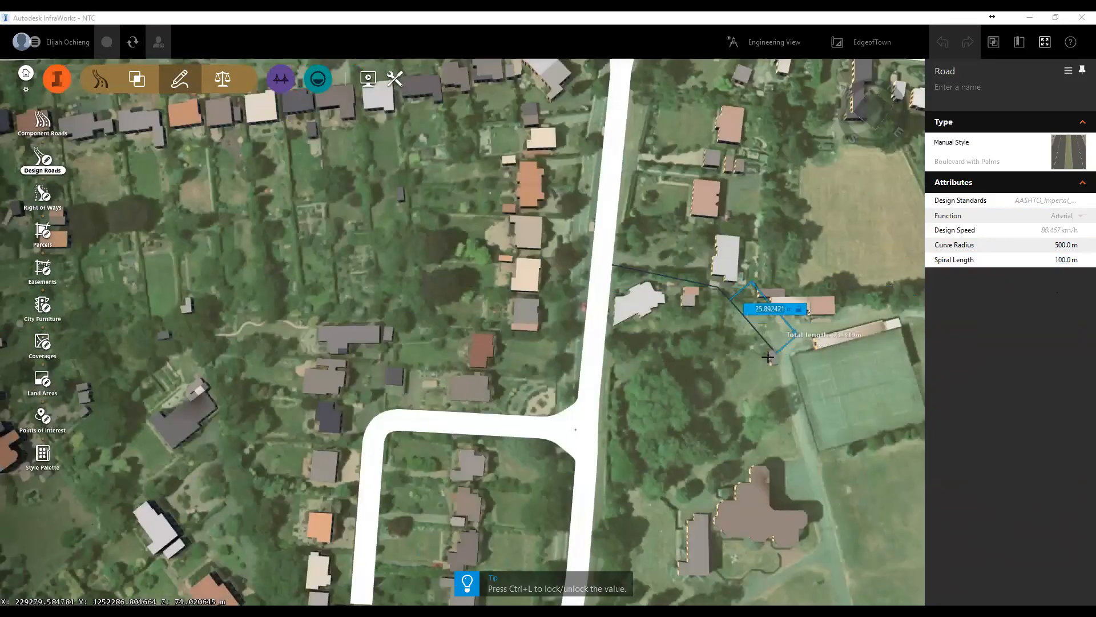
scroll(742, 355, up, 1)
scroll(721, 354, up, 3)
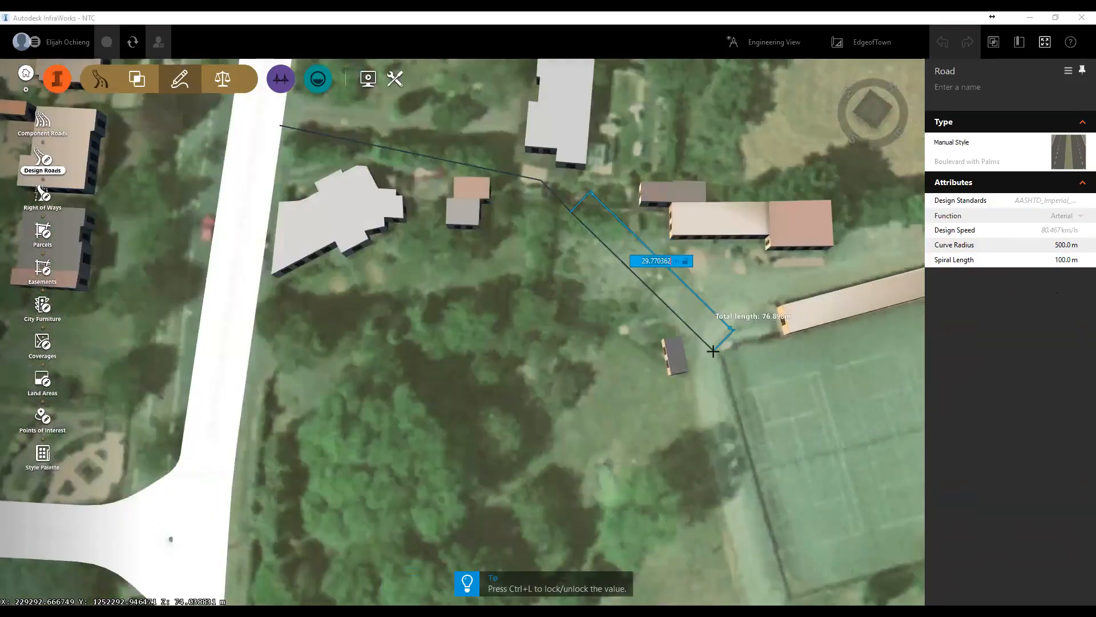
right_click(713, 351)
click(727, 369)
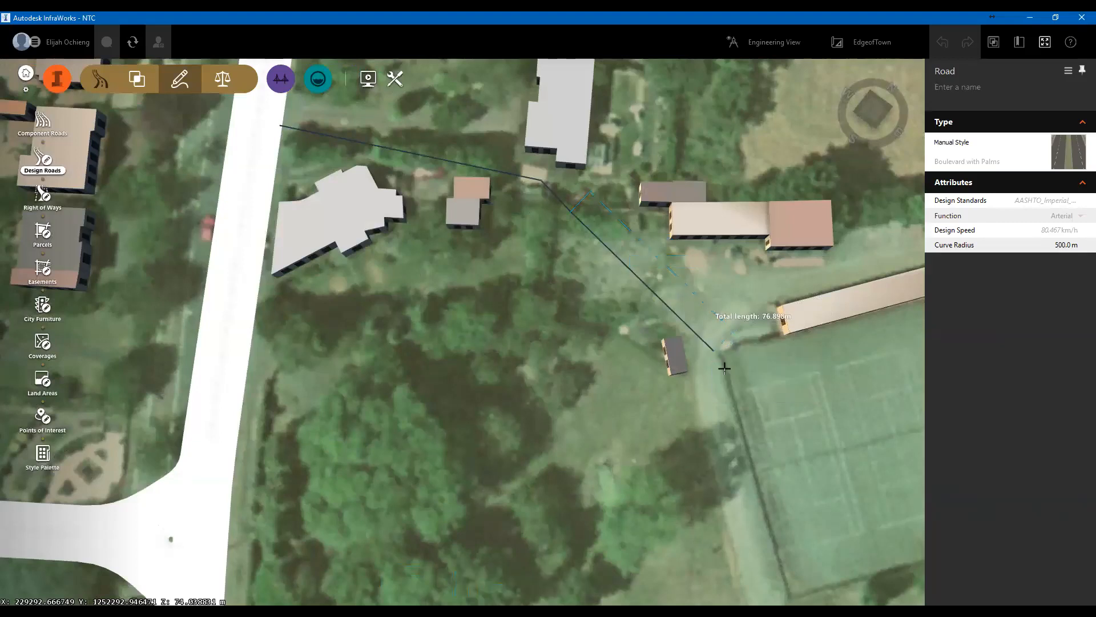
Extend the road beside the sports court and past the large flat-roofed building, finishing it at about 418 m total length
scroll(715, 426, down, 4)
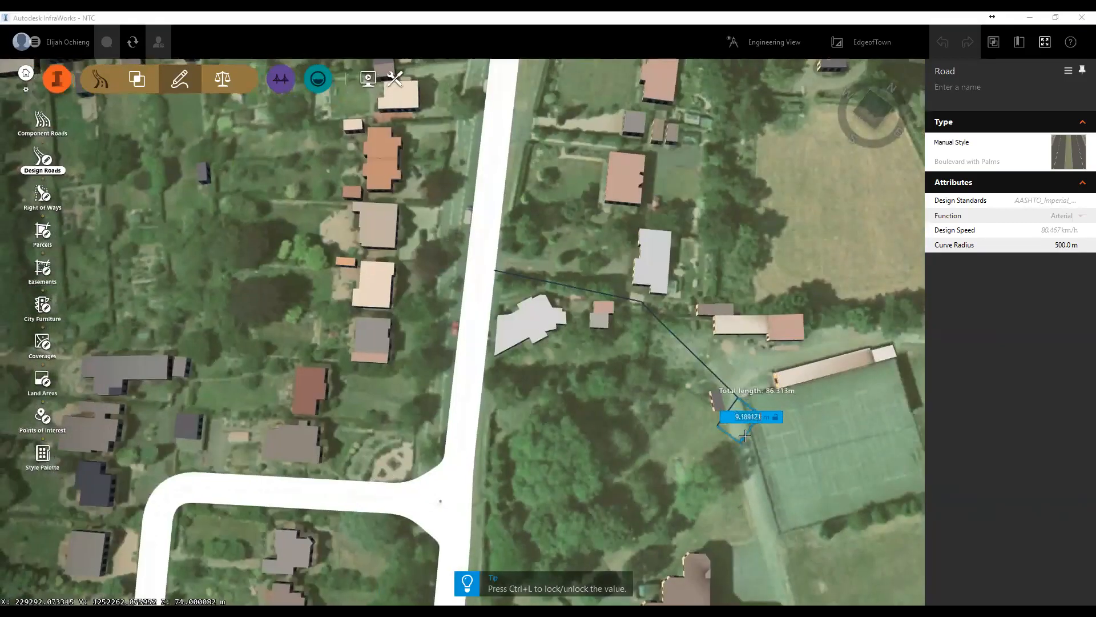
middle_drag(727, 431, 582, 205)
scroll(635, 264, down, 2)
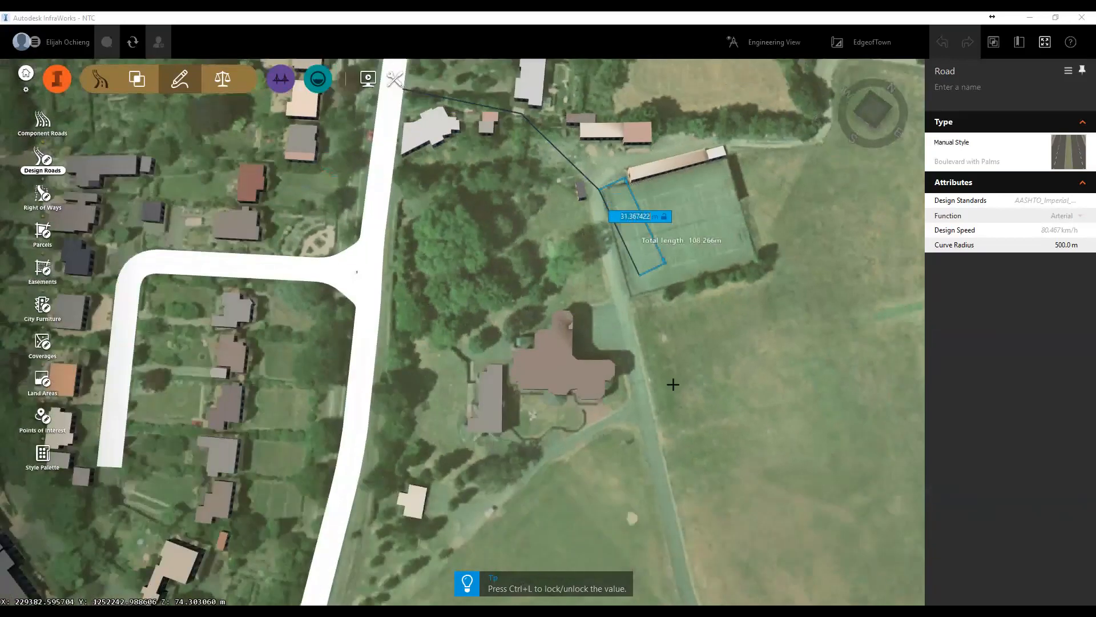
scroll(687, 471, down, 1)
scroll(573, 144, down, 2)
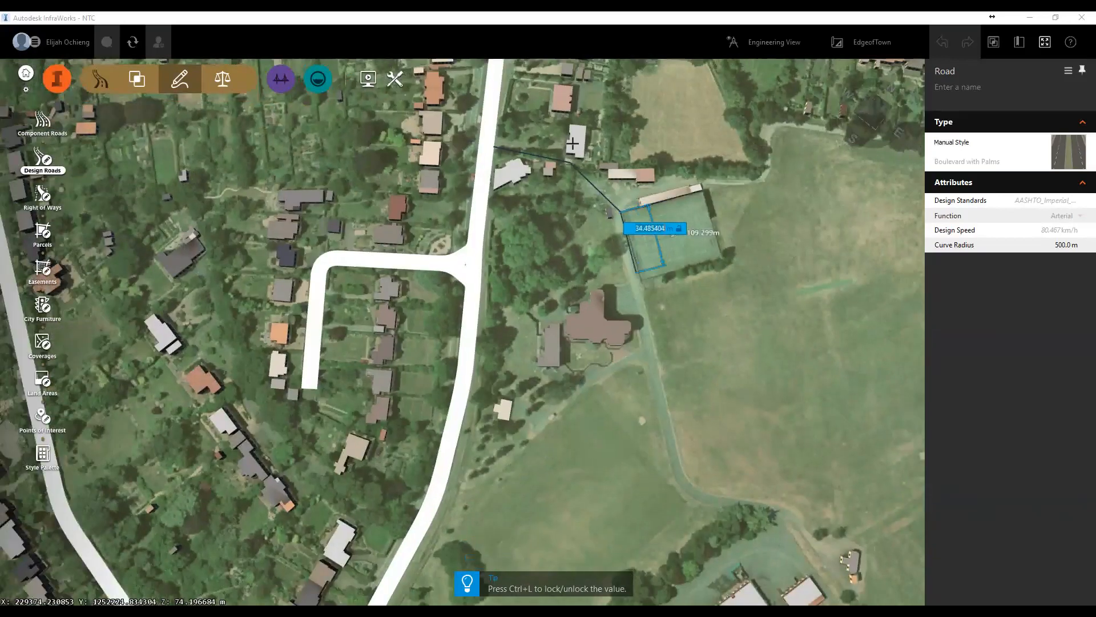
scroll(668, 171, up, 3)
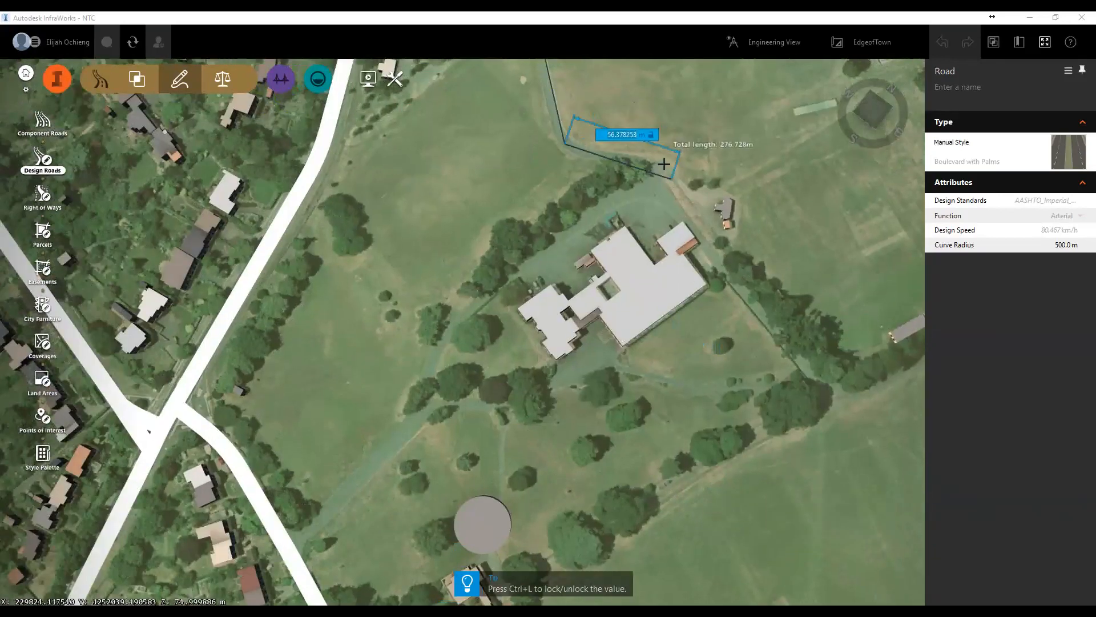
click(664, 164)
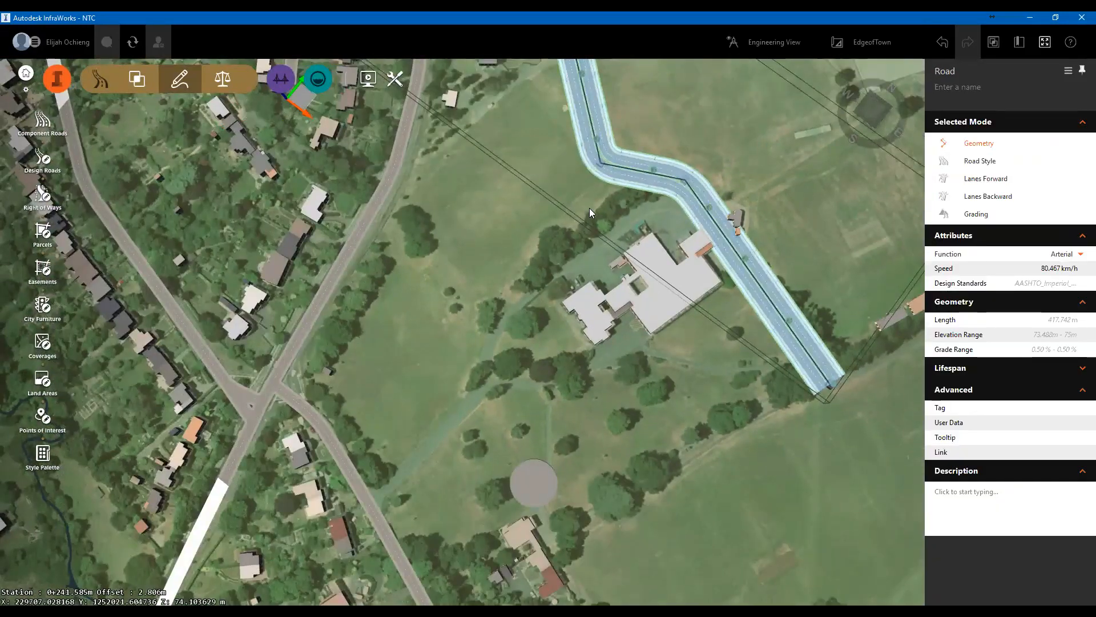
Examine the finished road back to its start, including its first line segment and the geometry point at the first bend
scroll(619, 278, down, 2)
middle_drag(619, 277, 618, 409)
middle_drag(528, 91, 561, 263)
scroll(561, 264, up, 3)
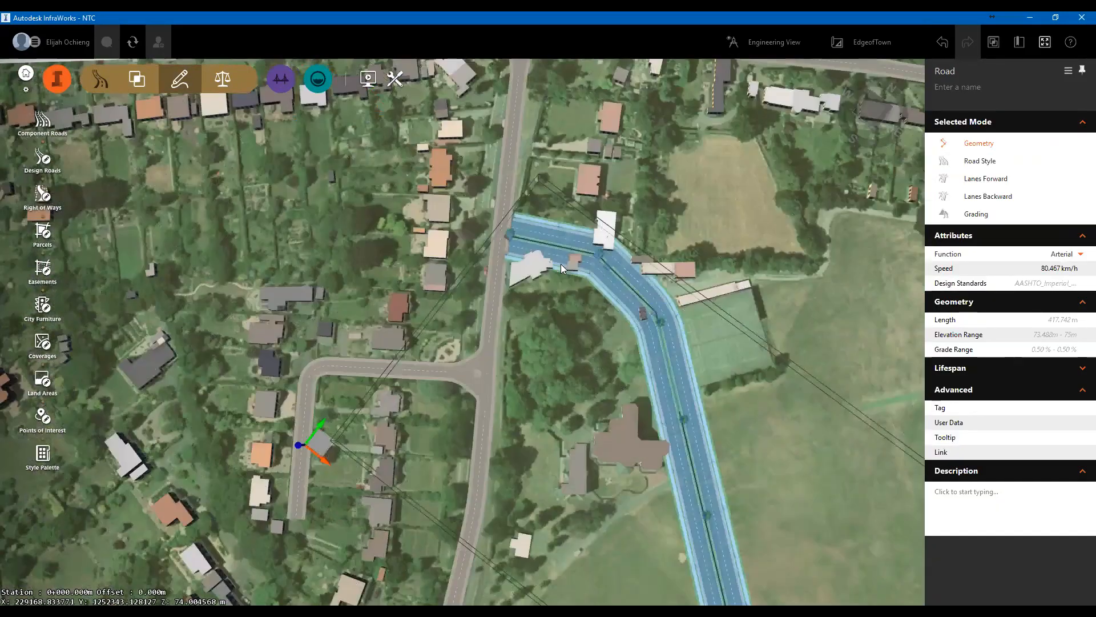
scroll(531, 269, up, 5)
click(608, 342)
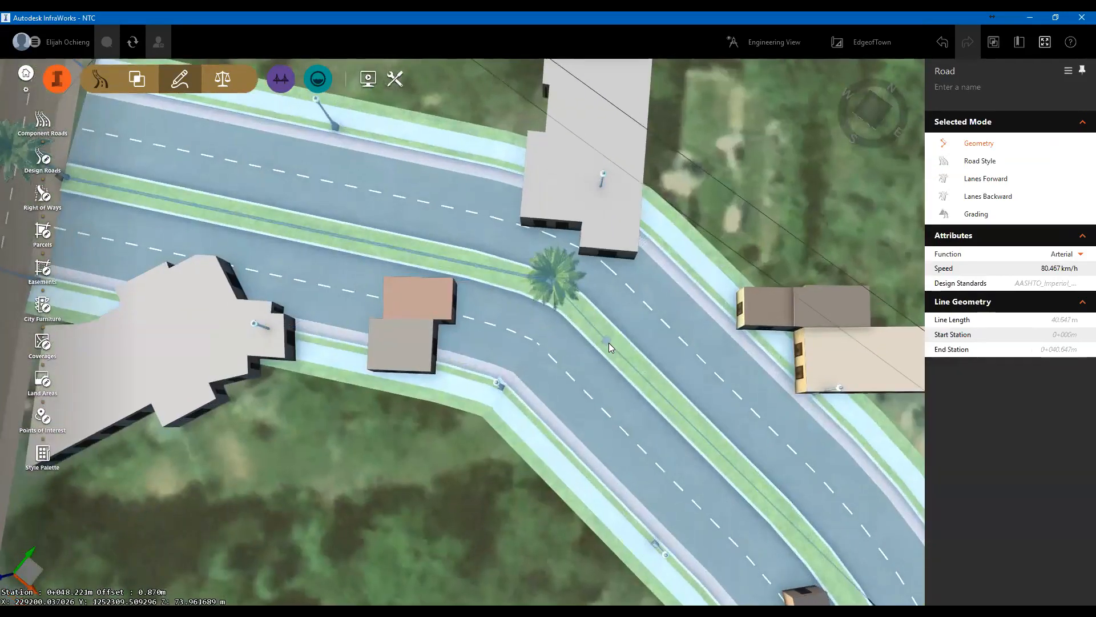
click(605, 340)
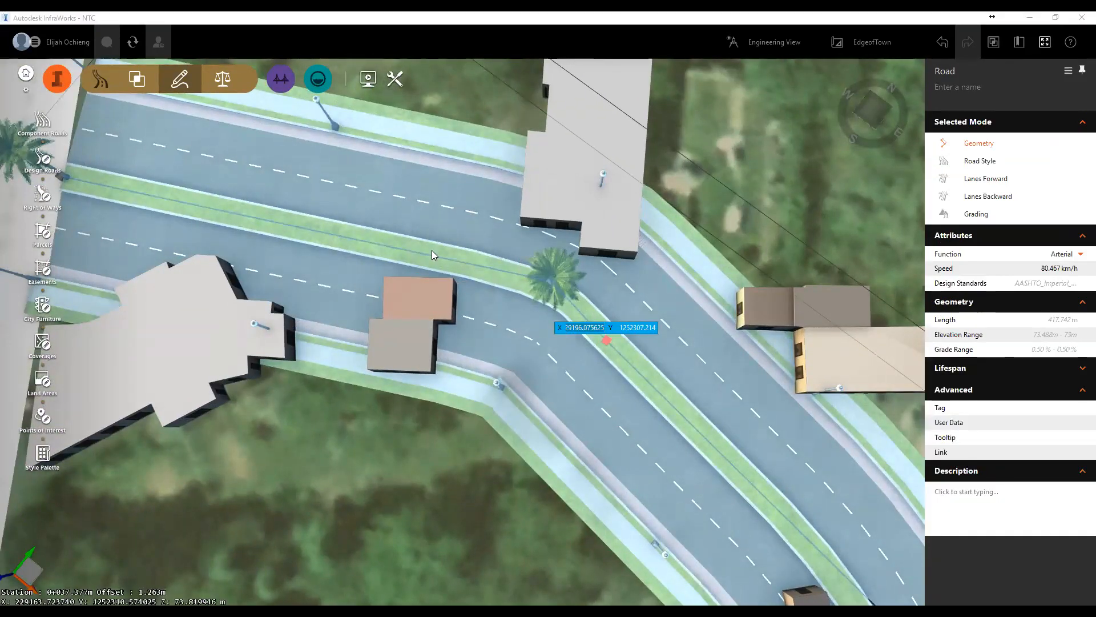
click(668, 310)
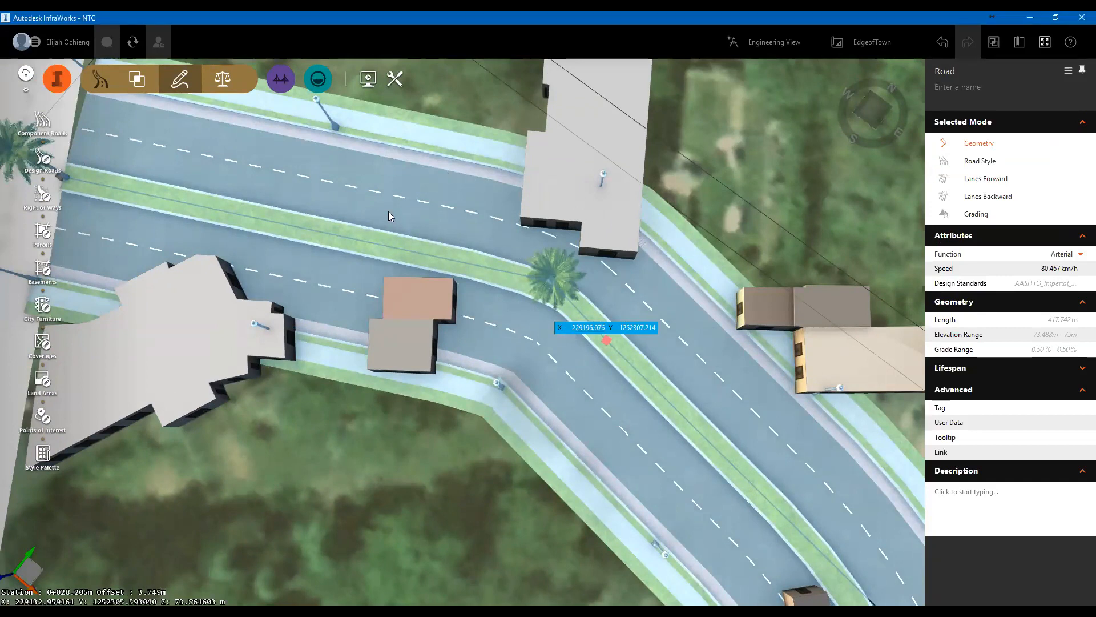
scroll(389, 211, down, 2)
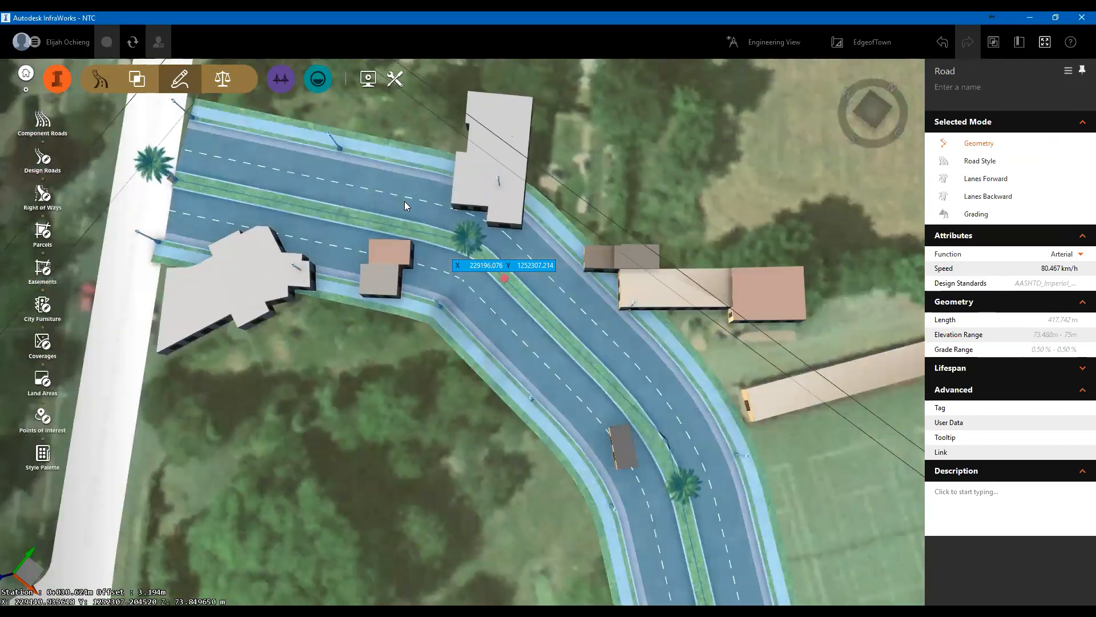
scroll(429, 188, down, 2)
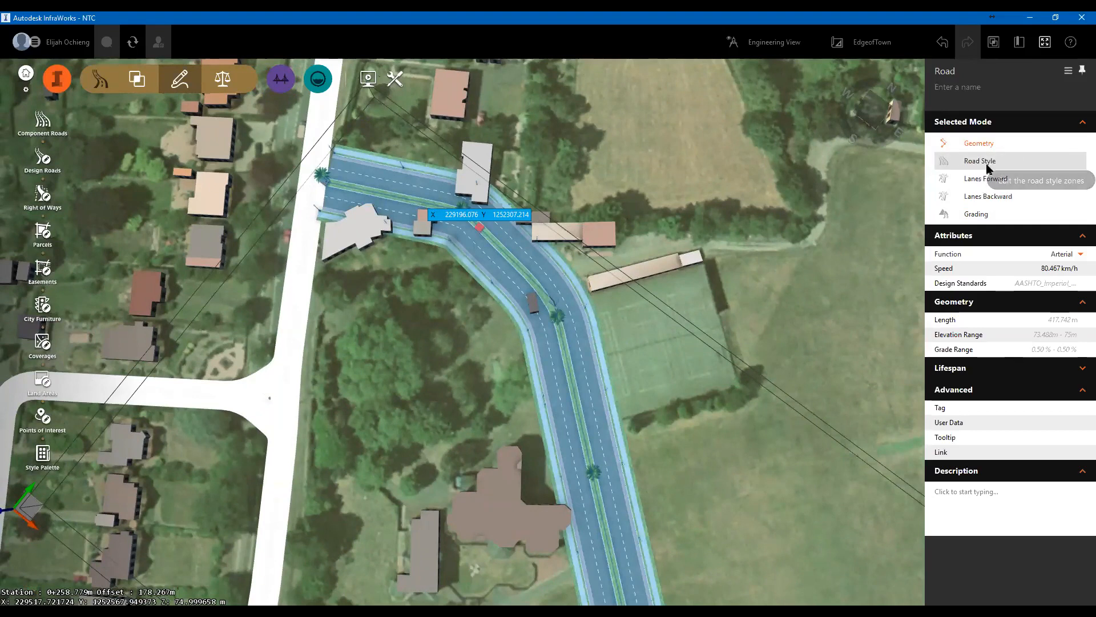
Change the whole road's style to Sidewalk and Greenspace from the Street styles
click(986, 165)
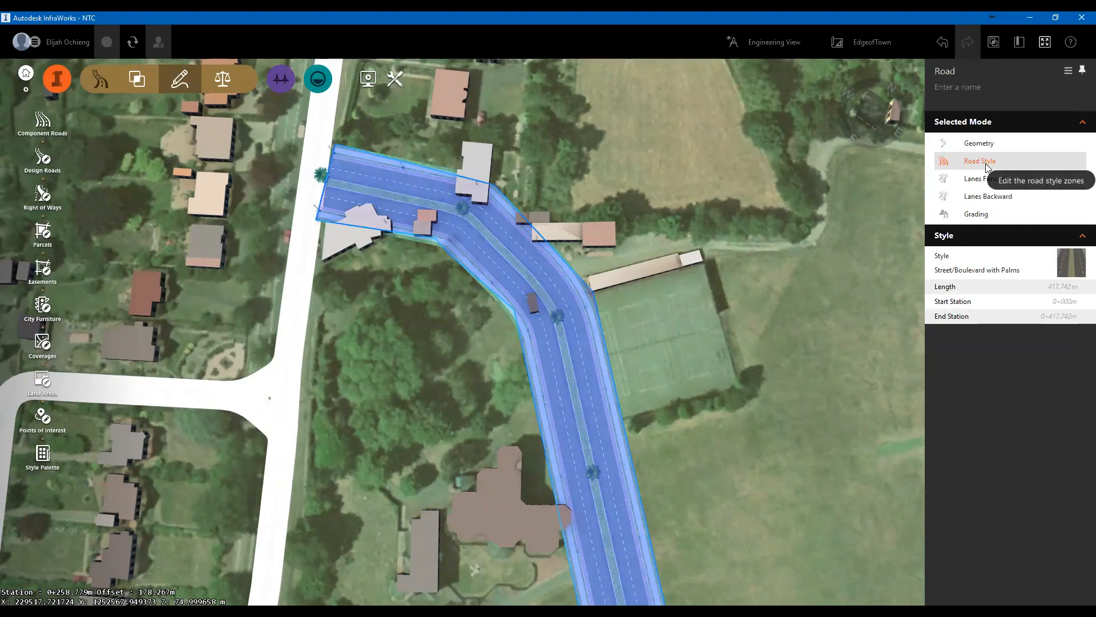
click(1079, 267)
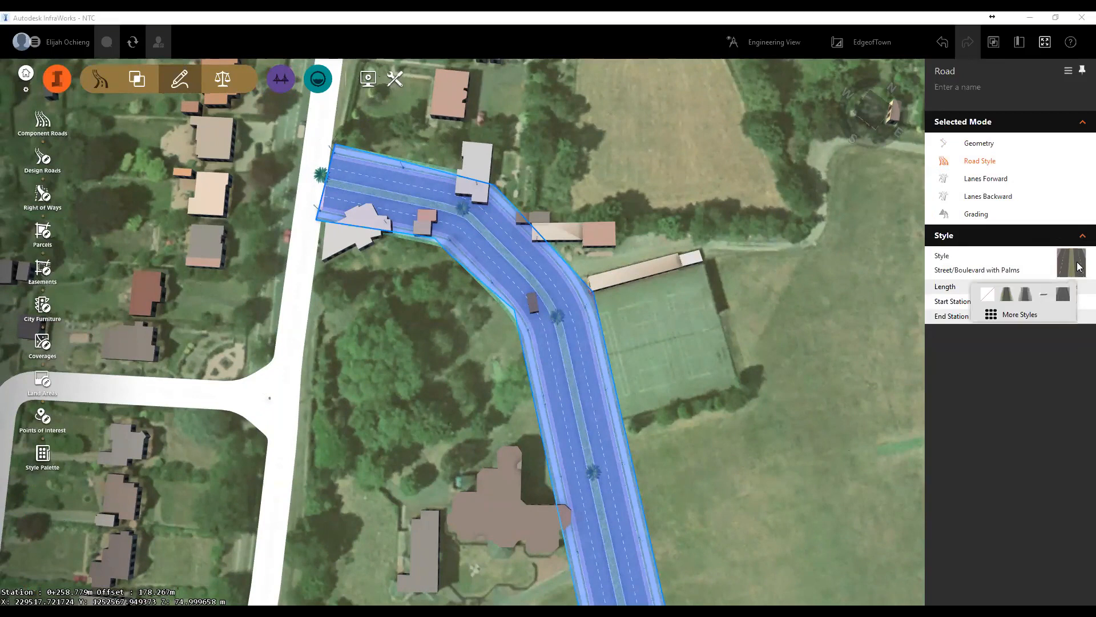
click(1007, 315)
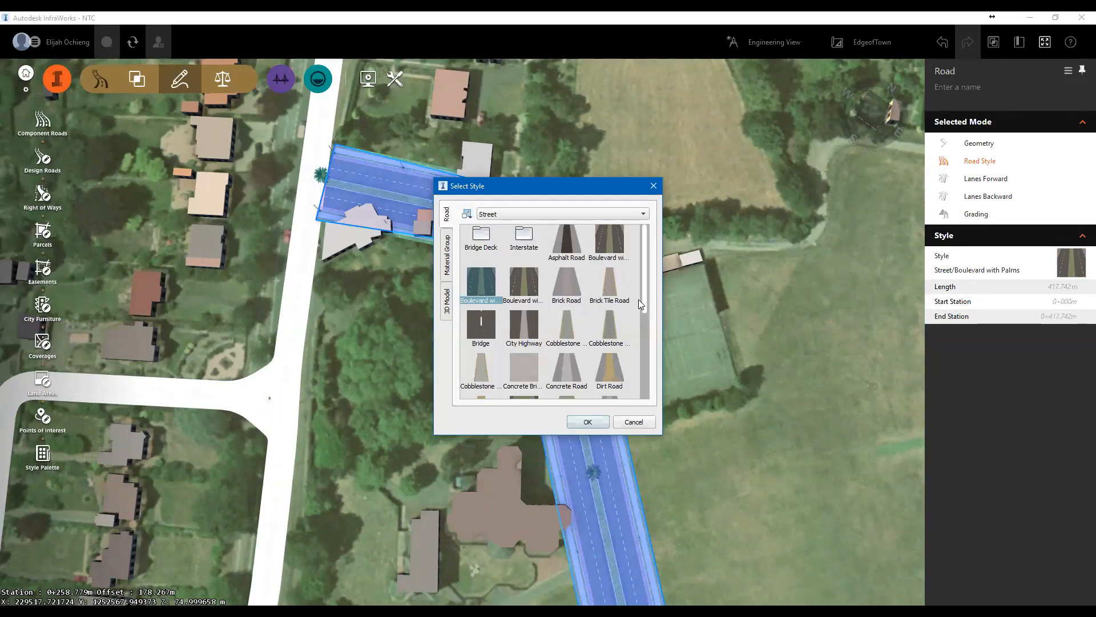
drag(645, 296, 646, 398)
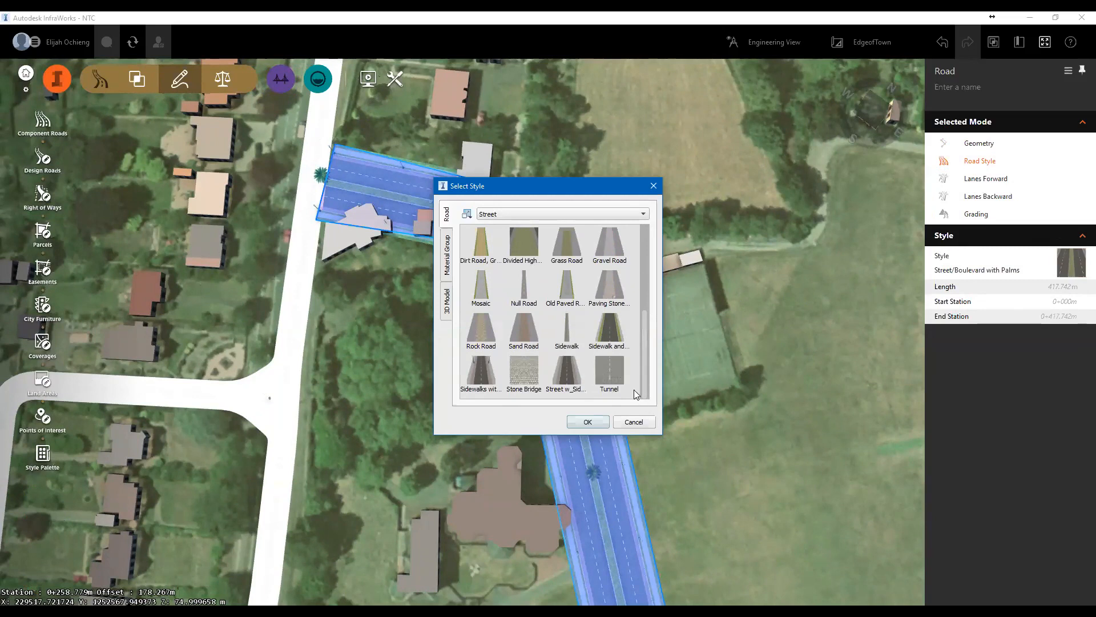
click(609, 331)
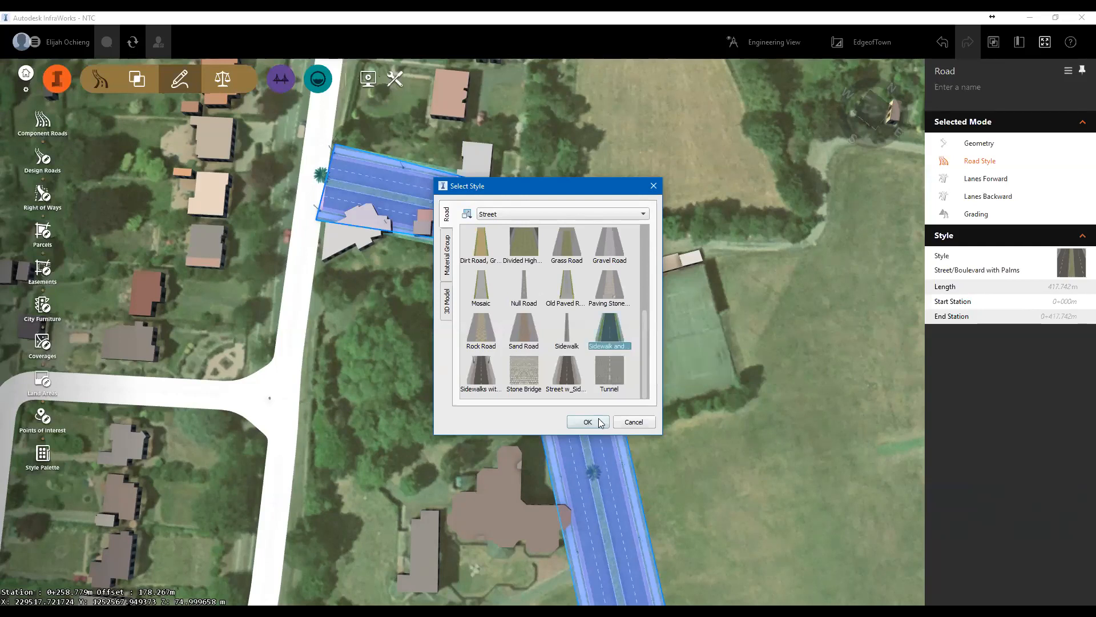
click(588, 421)
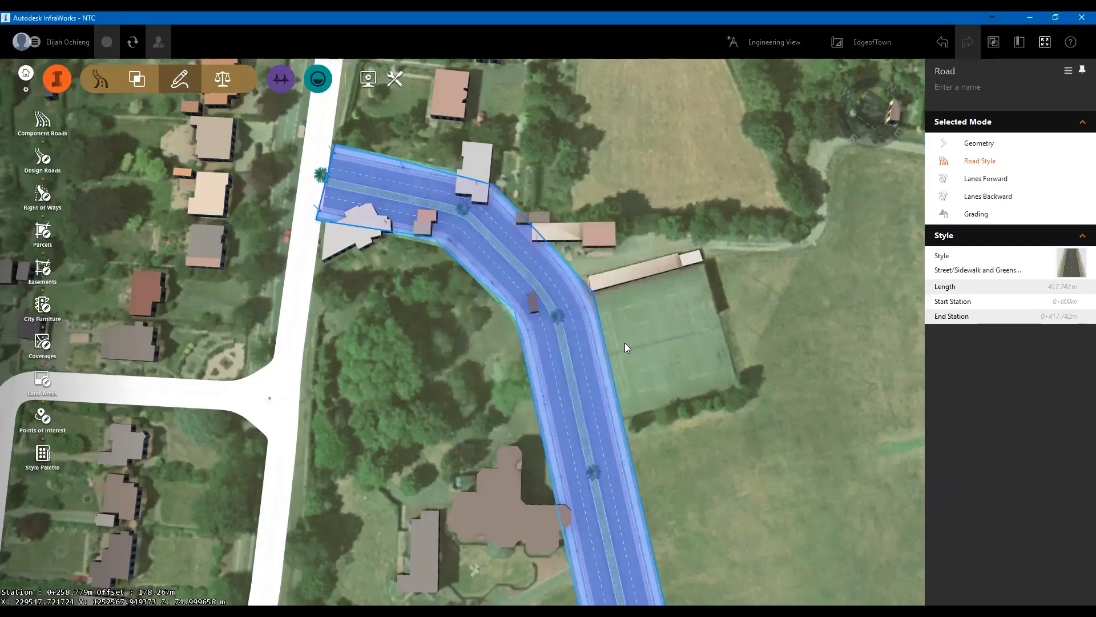
Check the style choices for the restyled road and view the road within the surrounding street network
scroll(589, 320, down, 4)
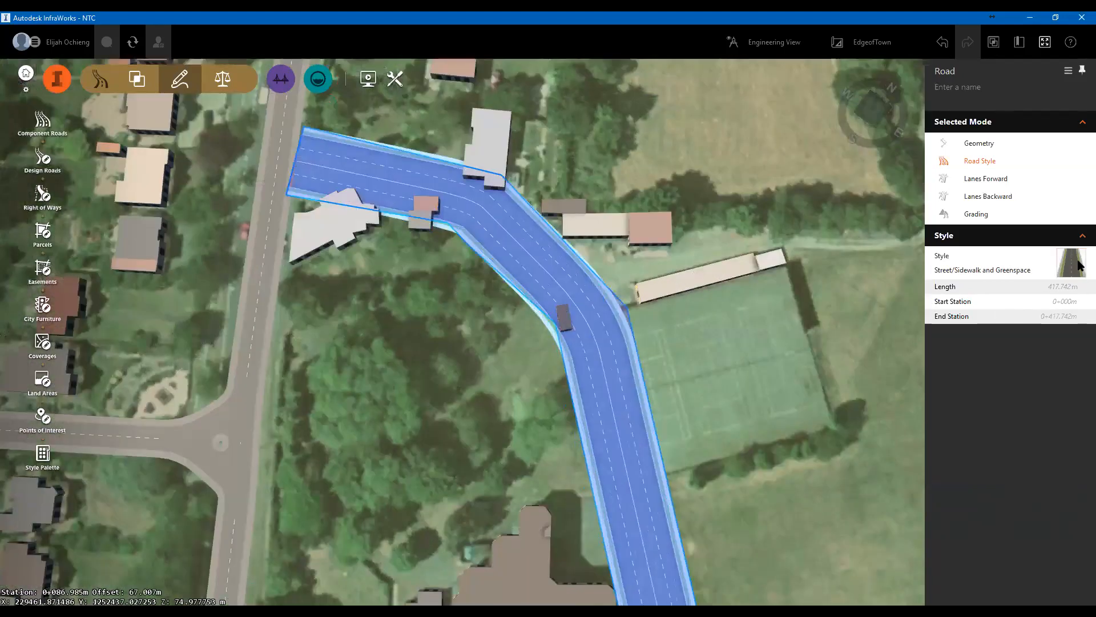
click(1074, 266)
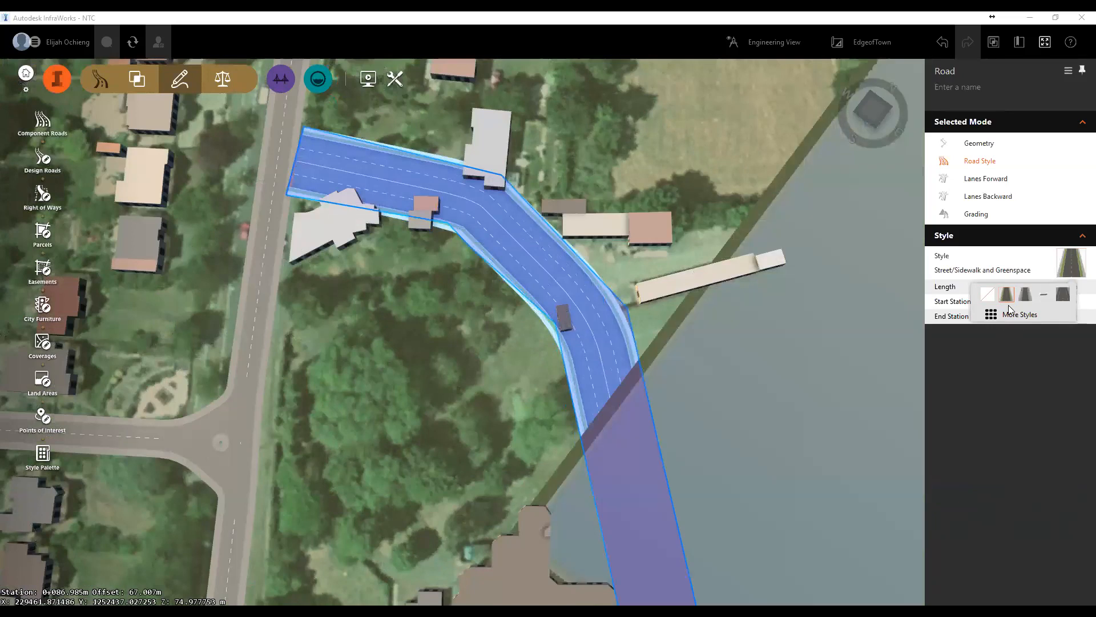
click(392, 398)
scroll(605, 362, down, 4)
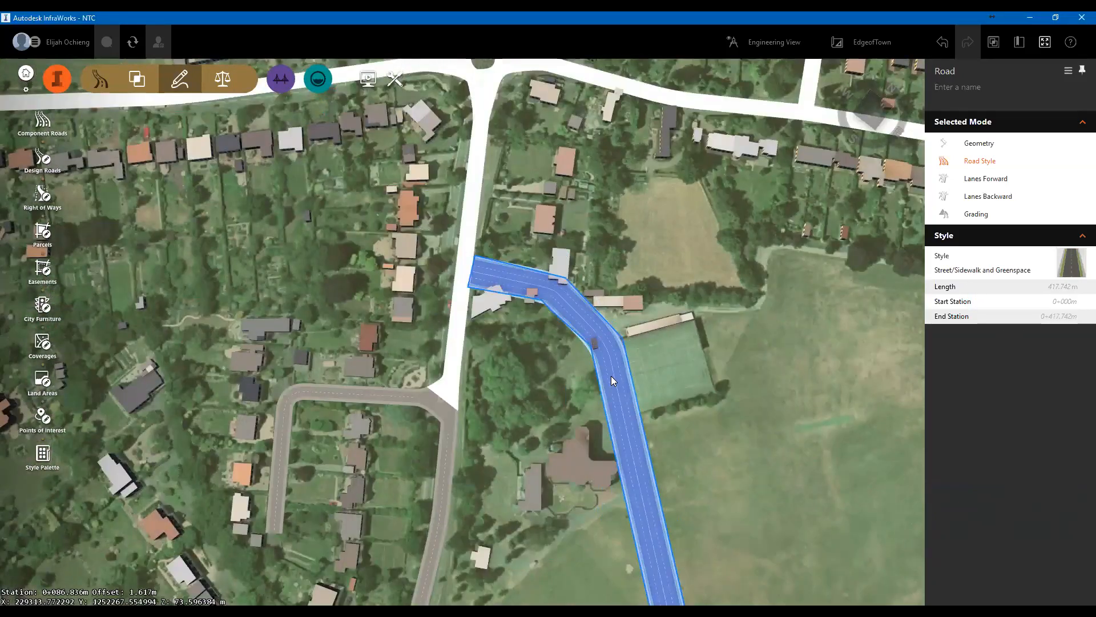
scroll(594, 344, down, 5)
scroll(582, 326, up, 6)
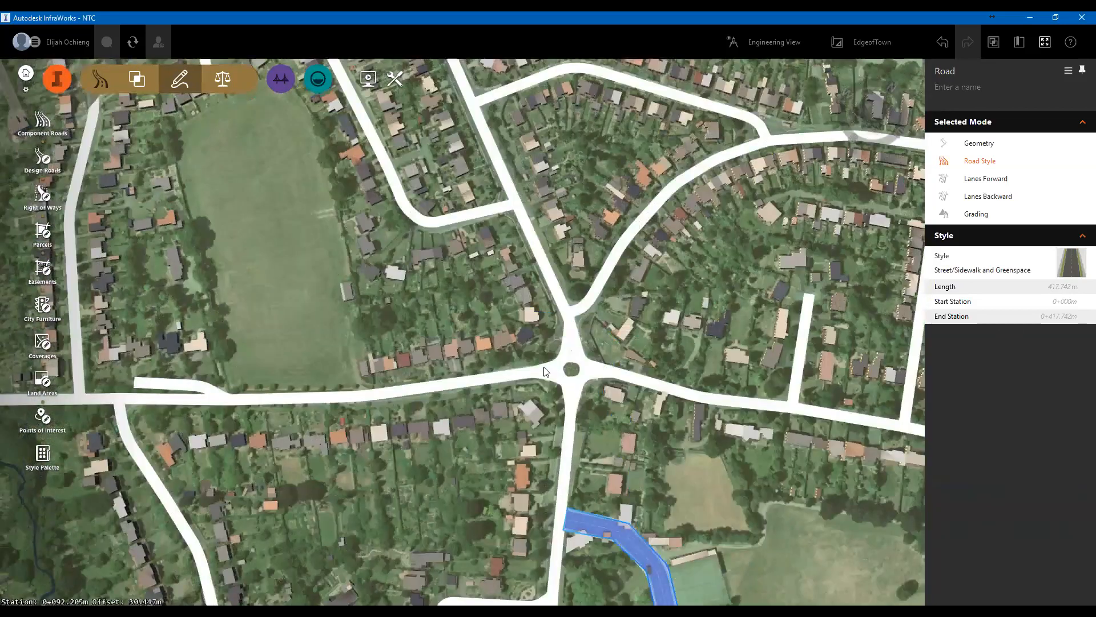
scroll(337, 153, down, 2)
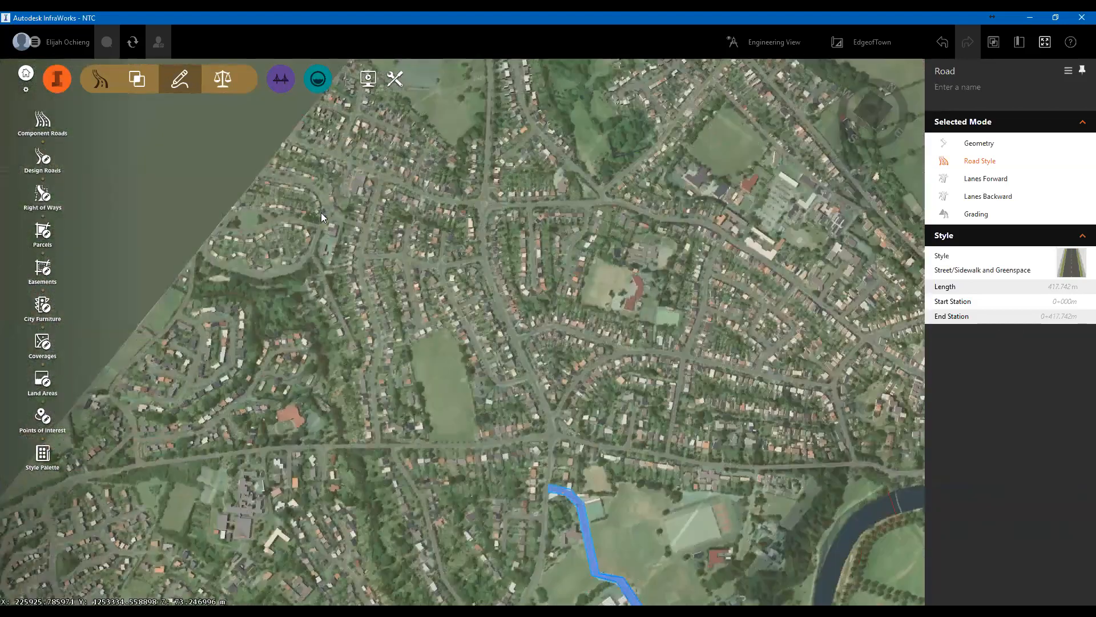
scroll(336, 153, down, 1)
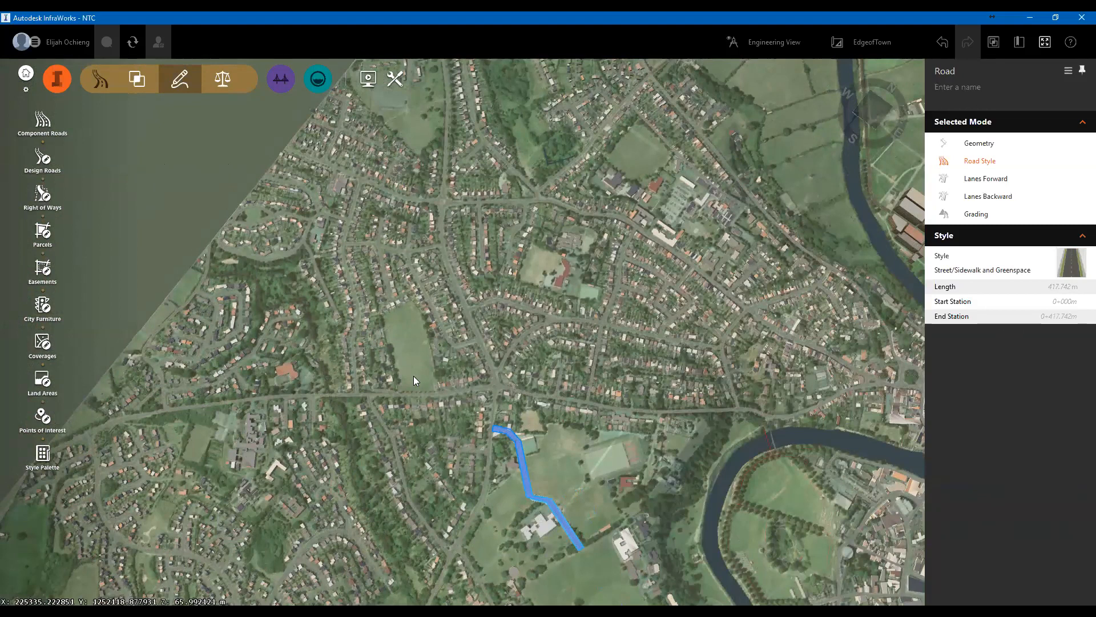
Convert the existing road segment between the housing area and the riverside fields into a design road
scroll(414, 375, up, 2)
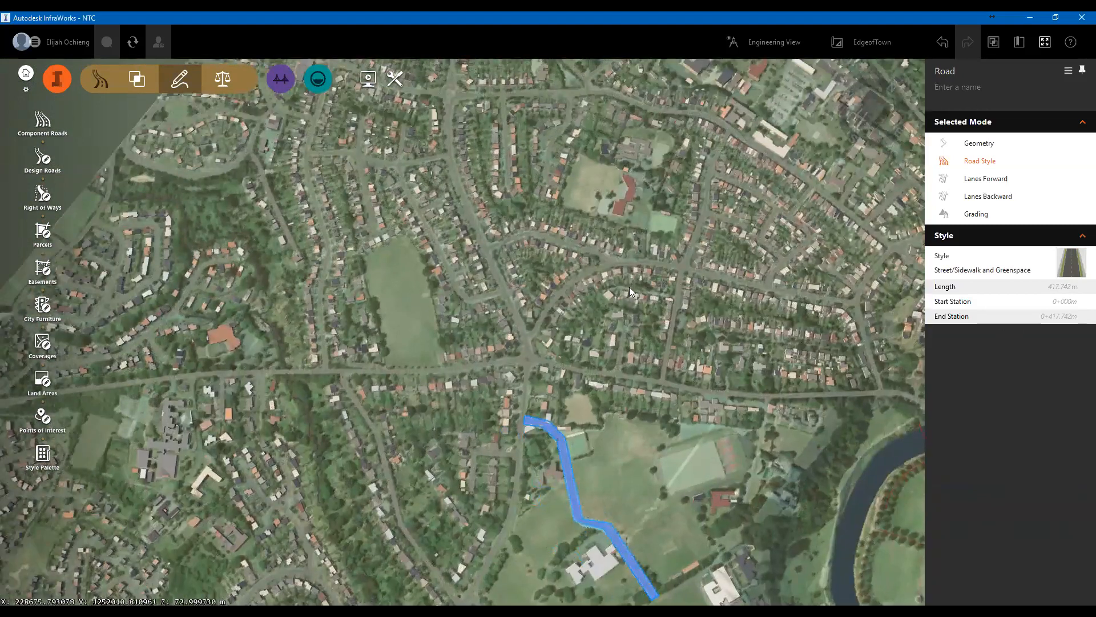
scroll(458, 326, up, 3)
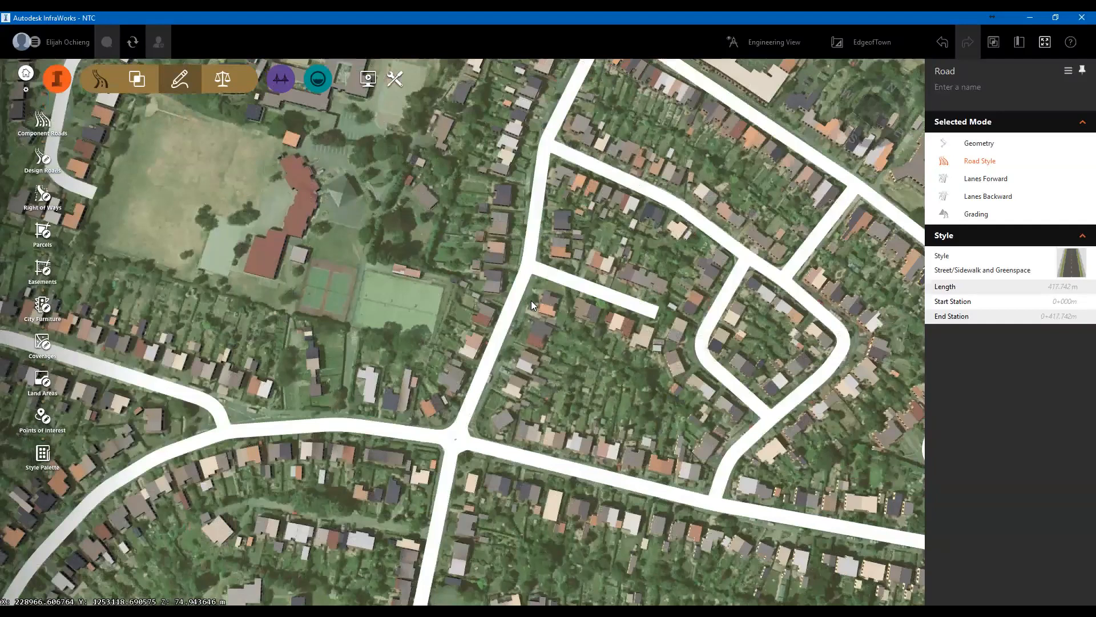
scroll(531, 301, down, 2)
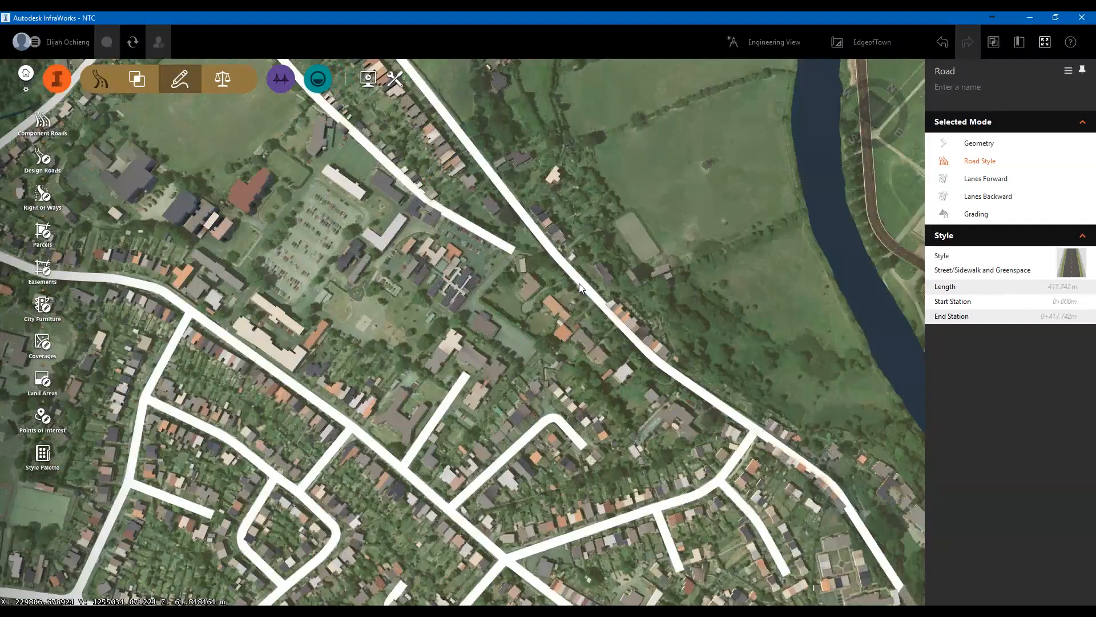
click(579, 283)
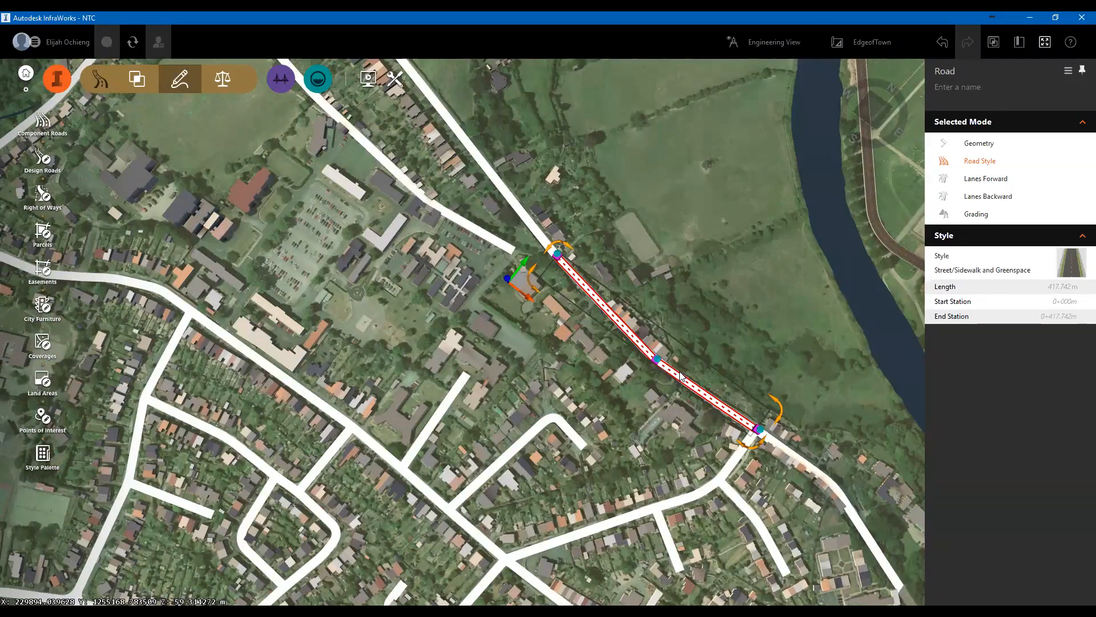
scroll(681, 369, up, 1)
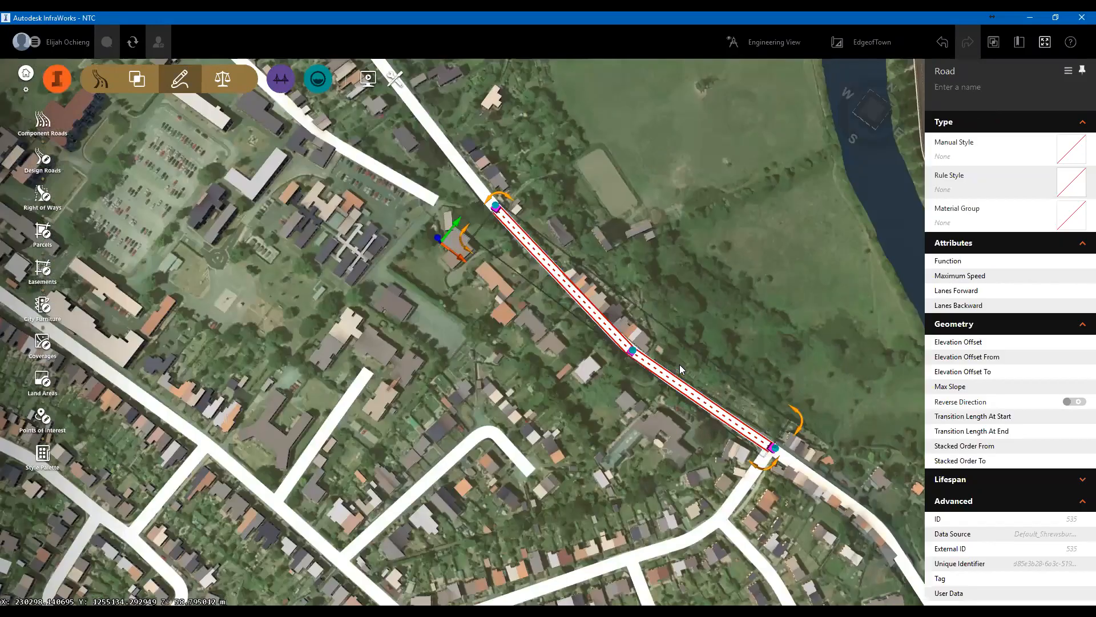
scroll(680, 369, up, 1)
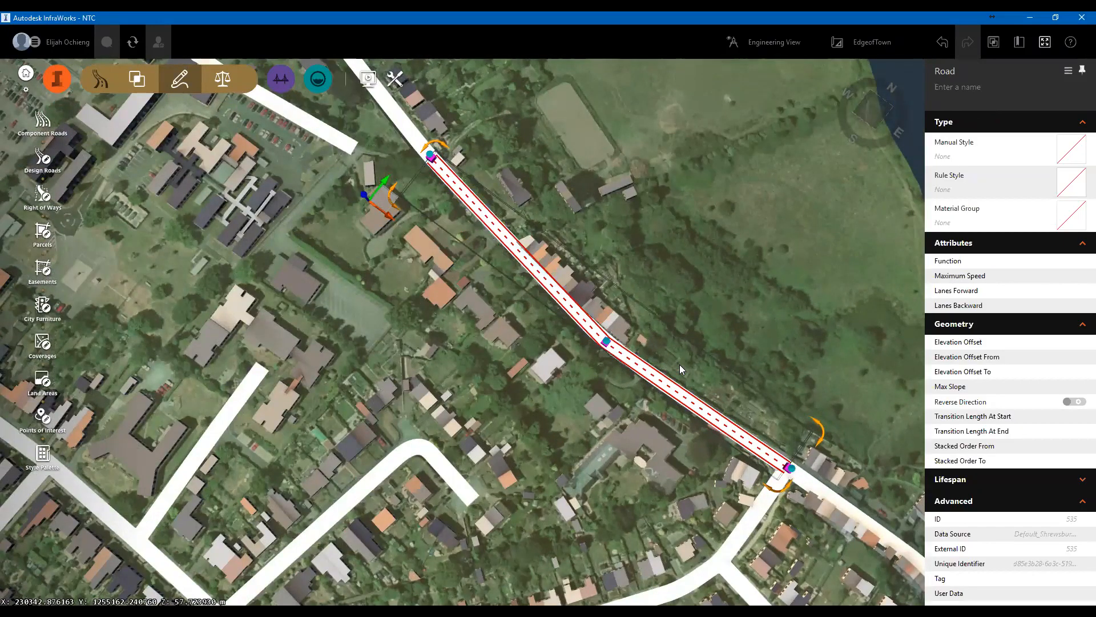
right_click(639, 367)
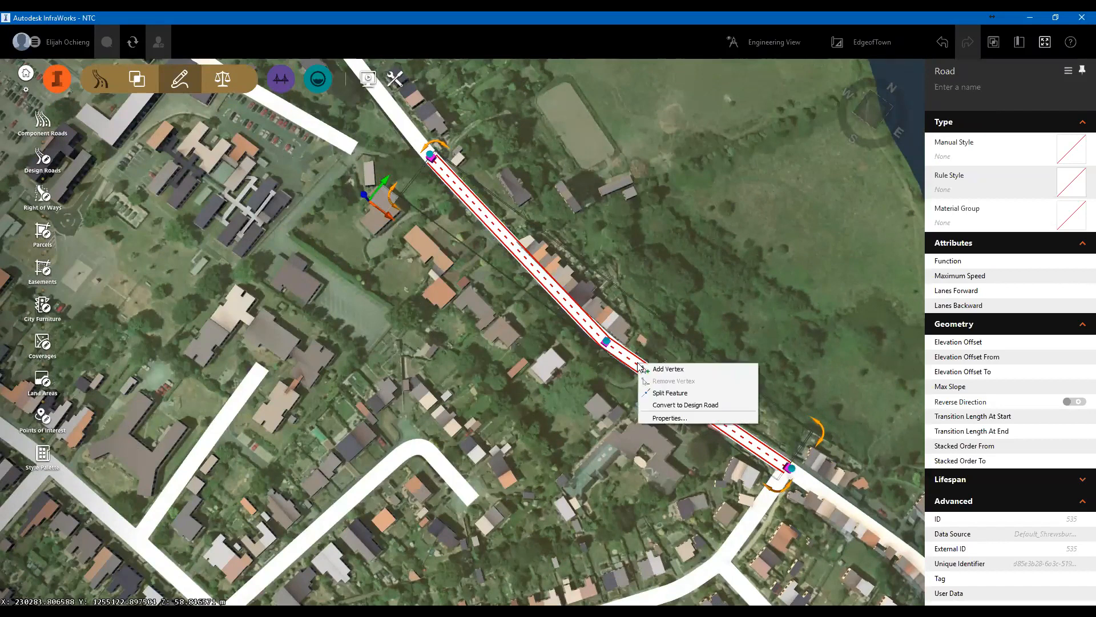
click(681, 404)
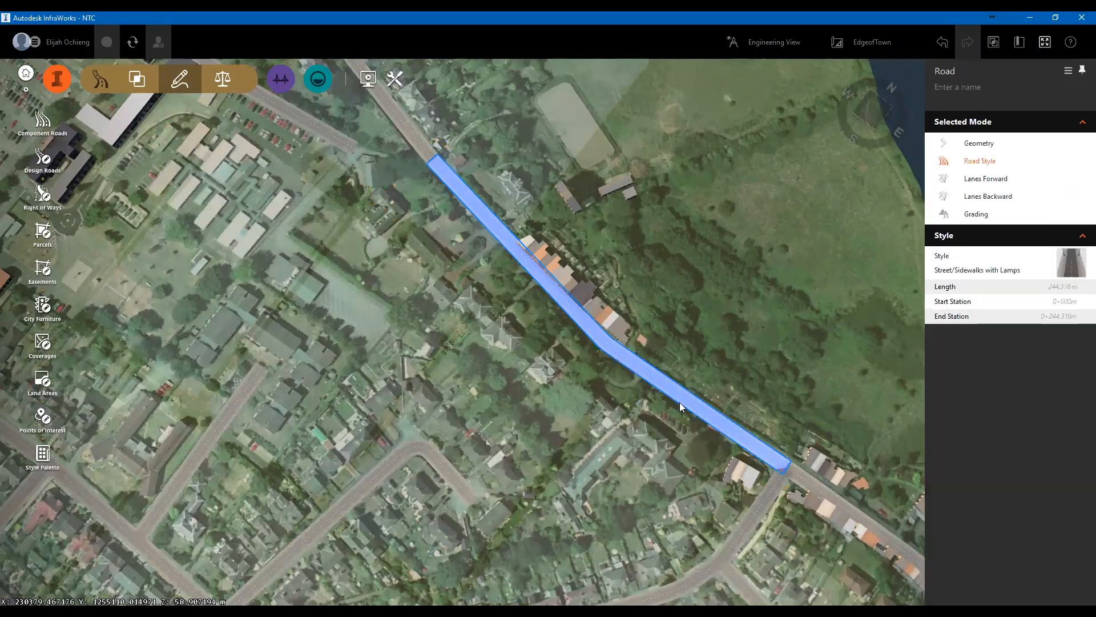
Change the converted road's style to Street/Sidewalk and Greenspace
scroll(674, 380, up, 4)
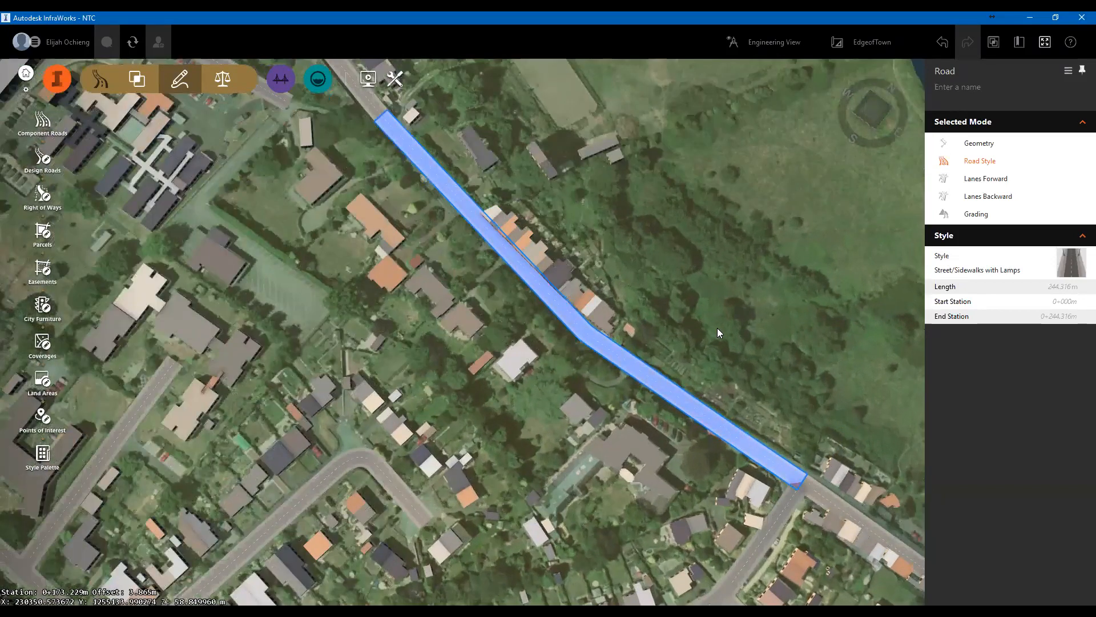
click(696, 343)
click(602, 345)
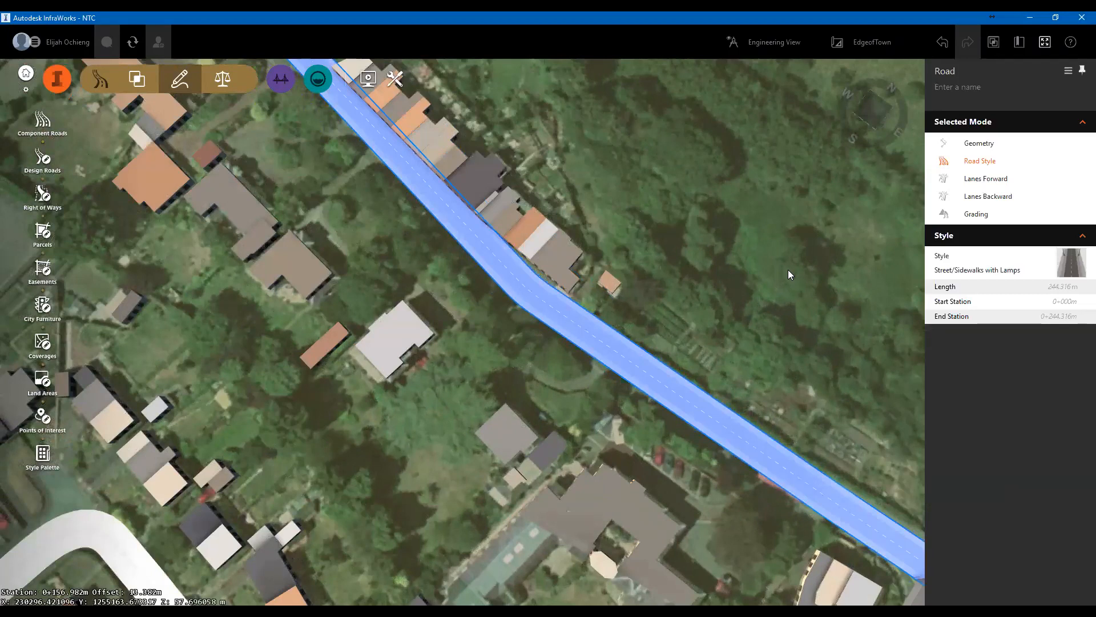
click(1071, 264)
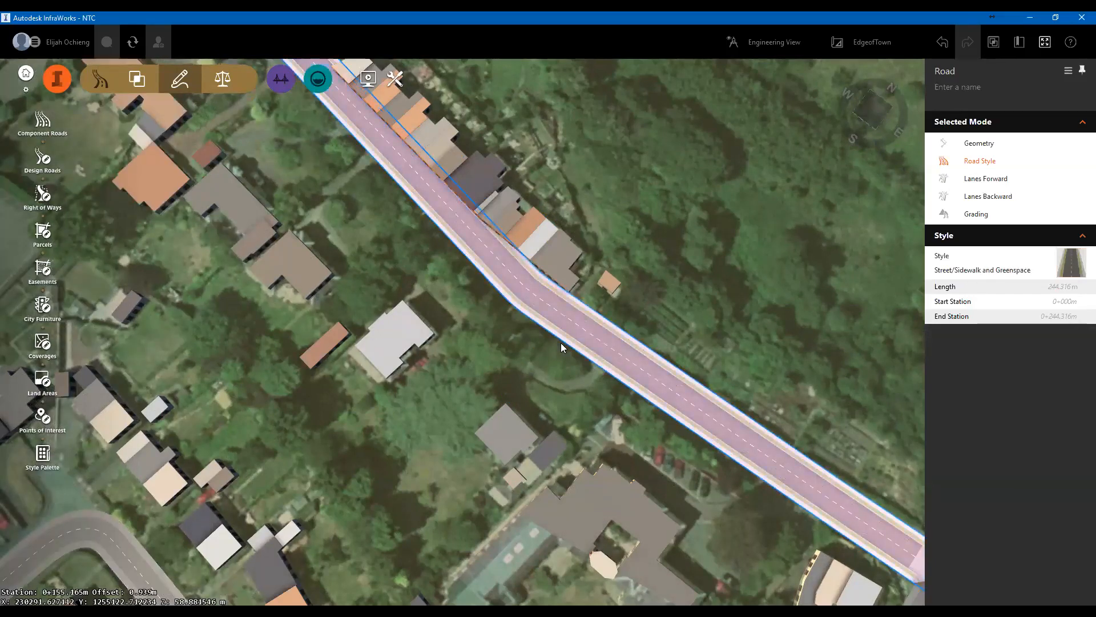
Switch the converted road to Geometry mode and lengthen the curve at its middle bend into a gentler one
scroll(562, 347, down, 2)
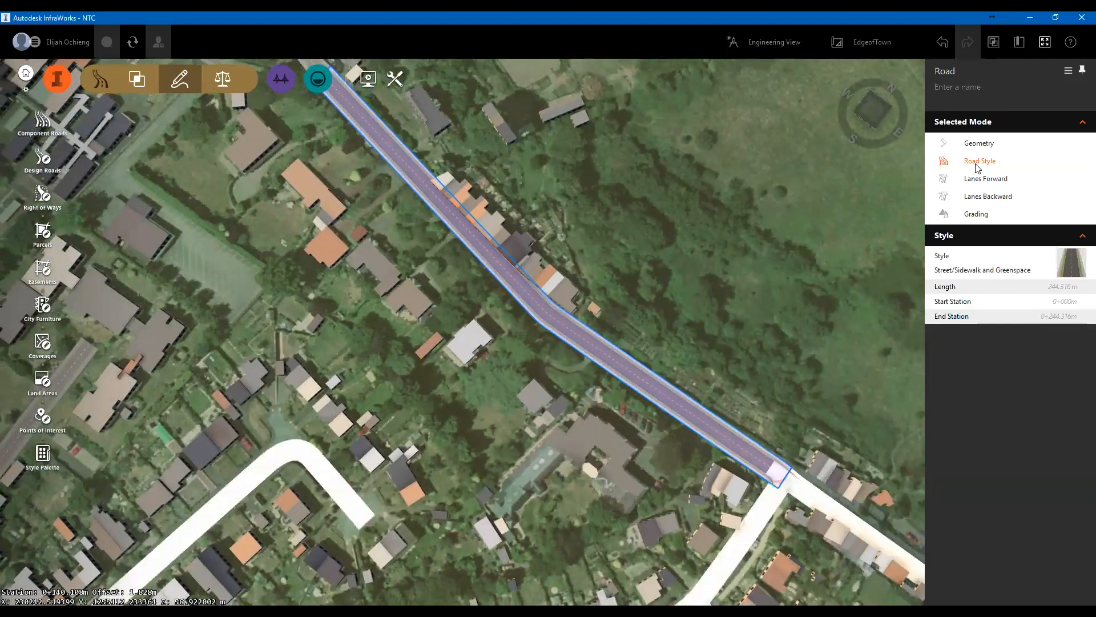
click(970, 144)
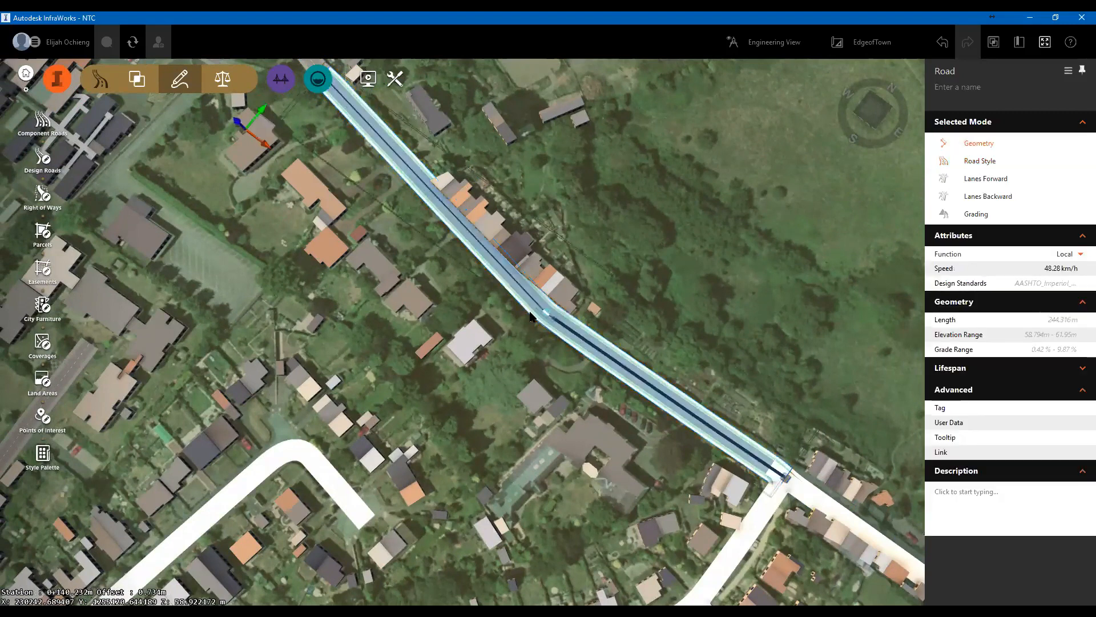
scroll(536, 316, up, 1)
scroll(537, 315, up, 2)
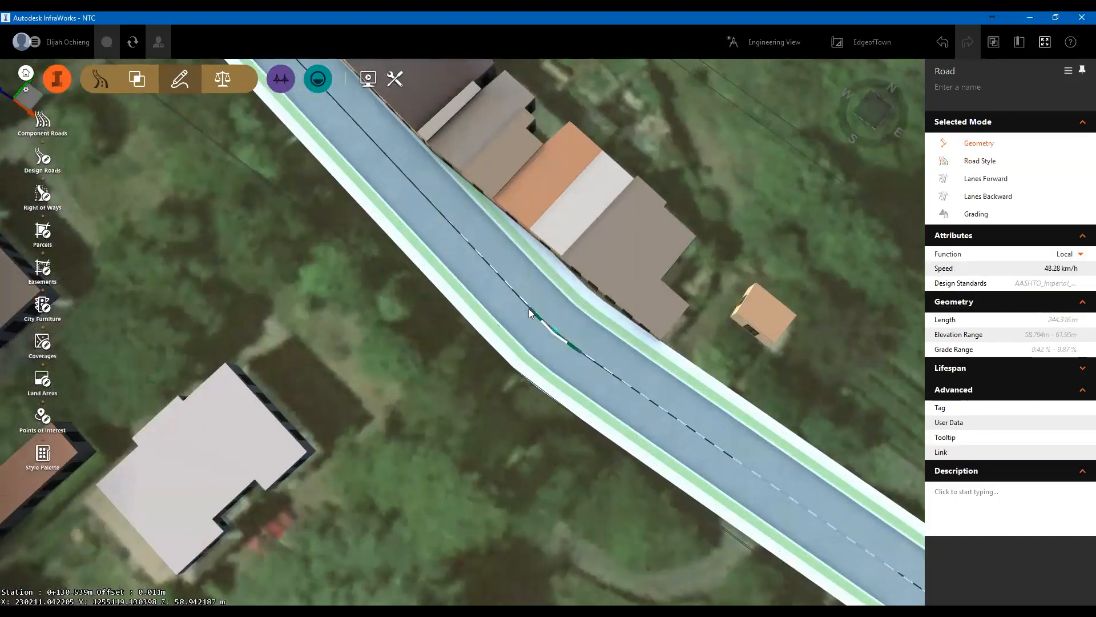
drag(529, 308, 600, 360)
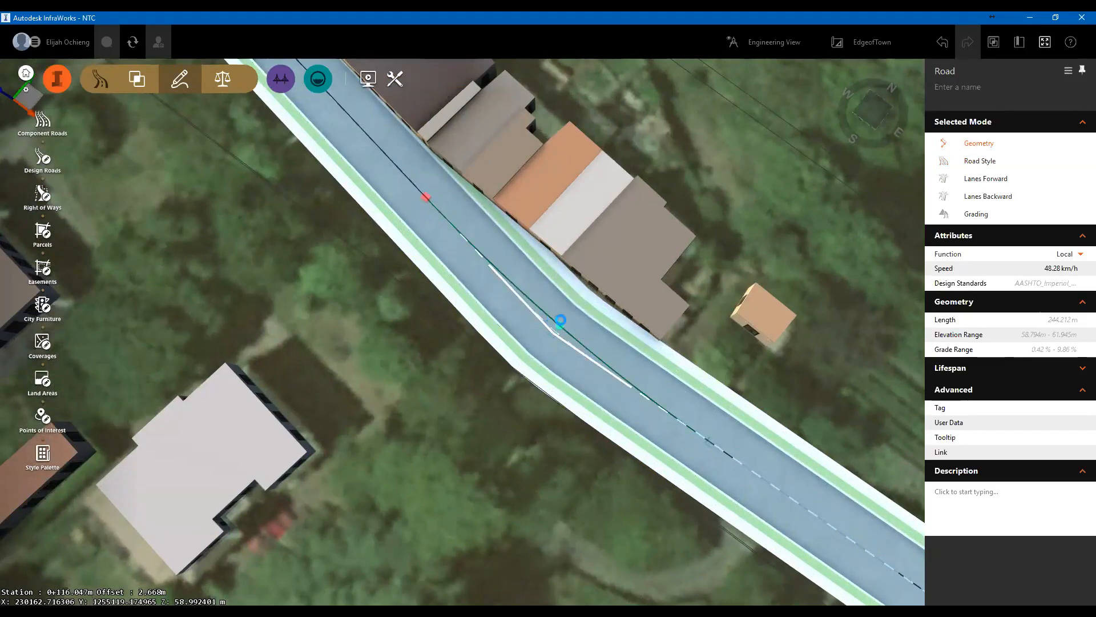
Inspect the coordinates of the intersection point at the reshaped bend and deselect the road
scroll(571, 329, up, 1)
scroll(571, 329, down, 3)
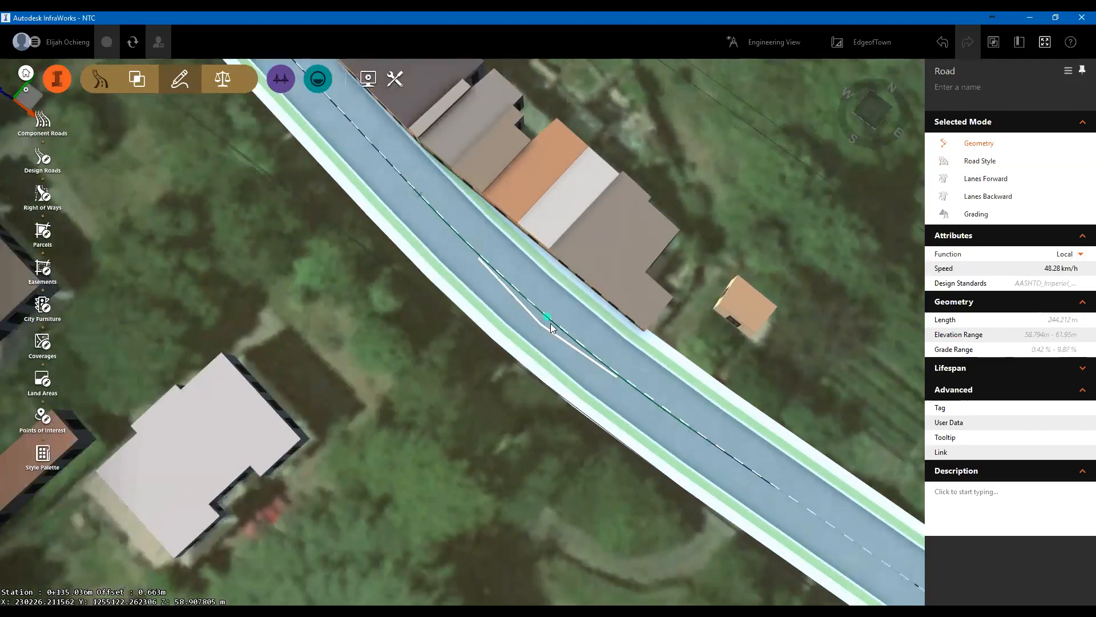
scroll(526, 298, up, 5)
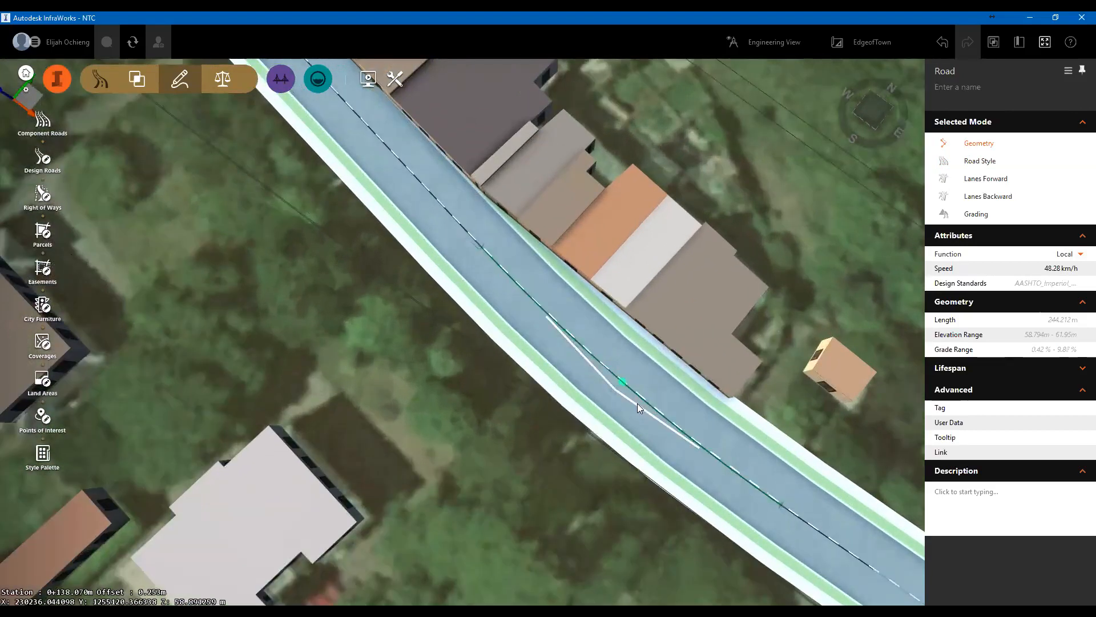
scroll(569, 332, up, 1)
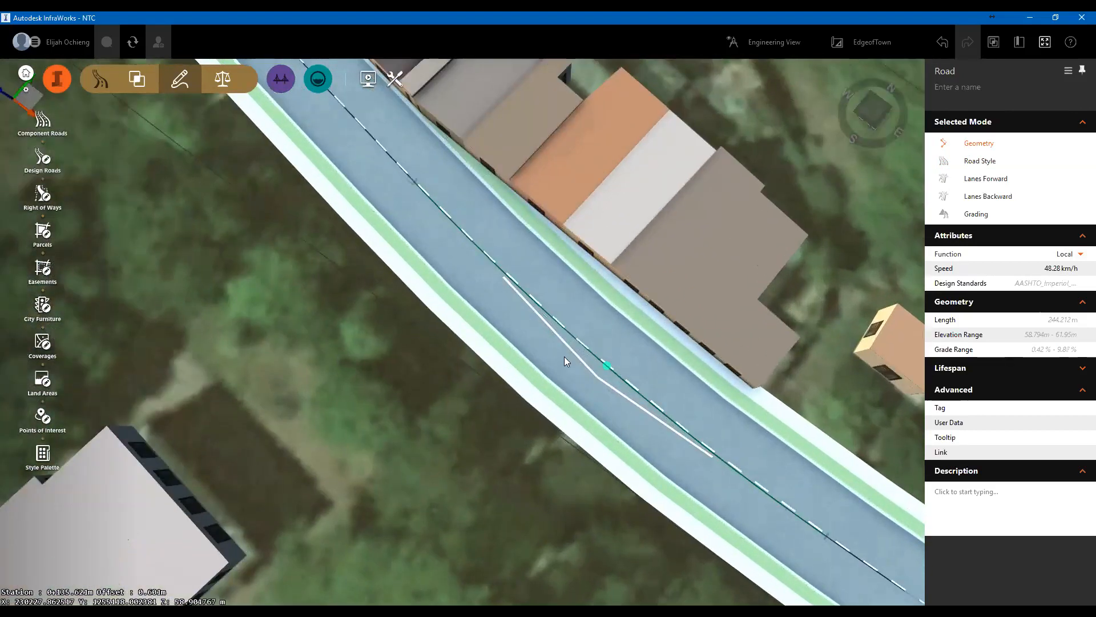
scroll(564, 361, up, 2)
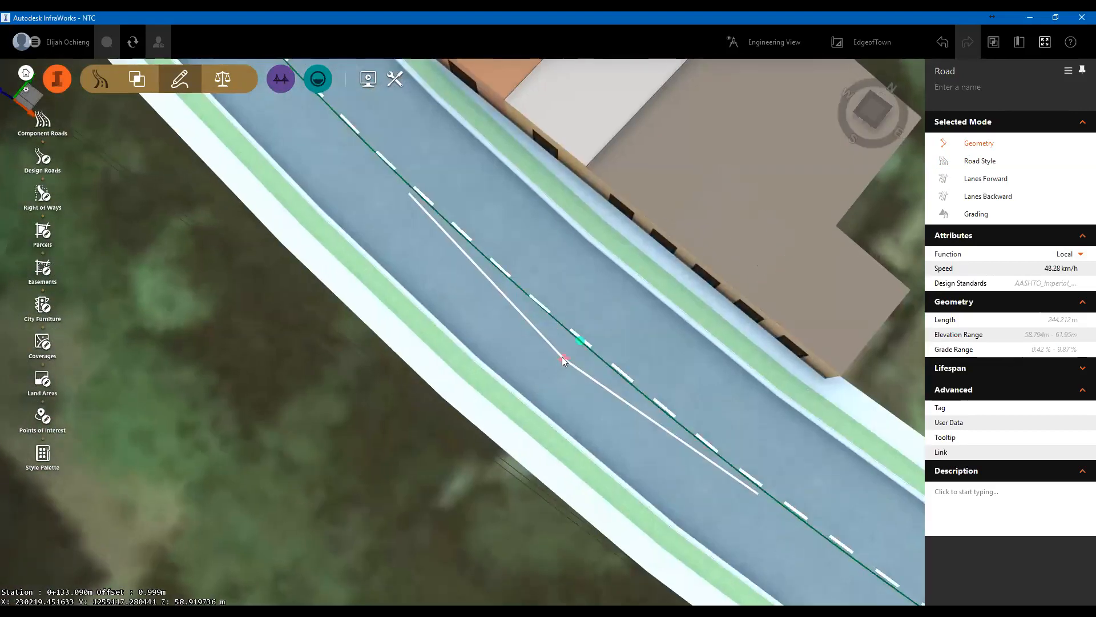
click(563, 360)
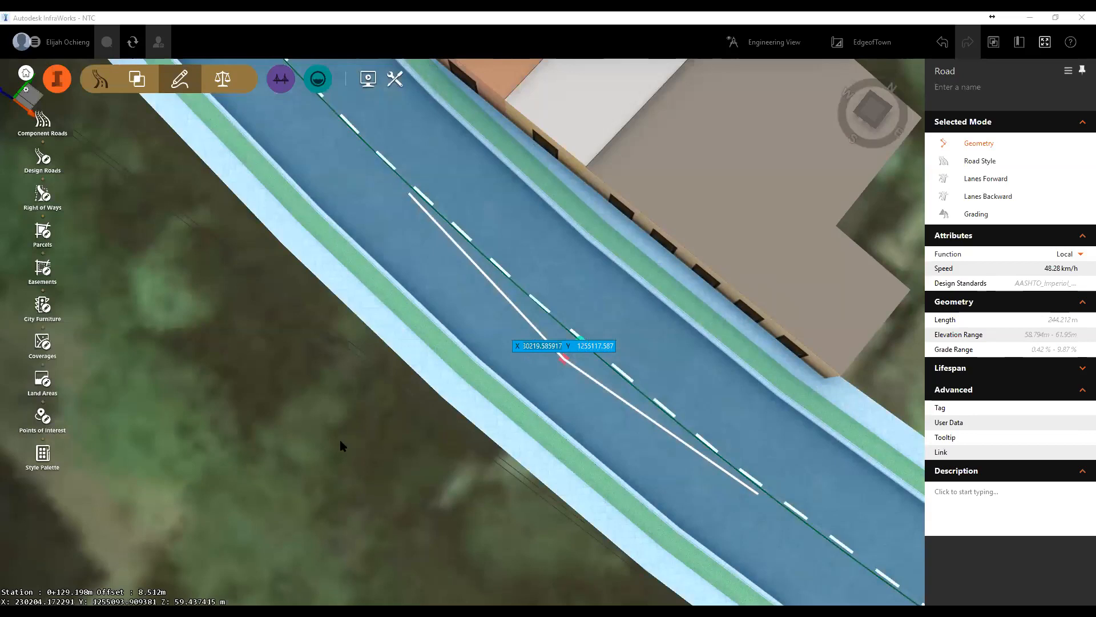
click(358, 430)
Examine the reshaped road past the row of houses to its junction with the unconverted street and the neighbouring roads
scroll(358, 430, down, 1)
scroll(363, 352, down, 4)
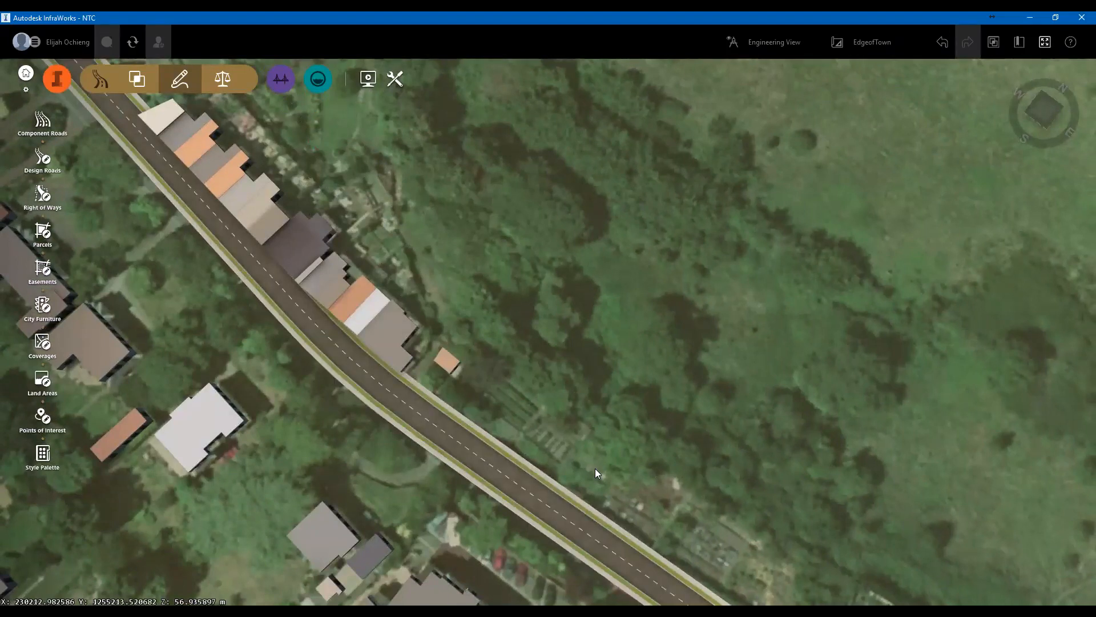
middle_drag(595, 473, 726, 545)
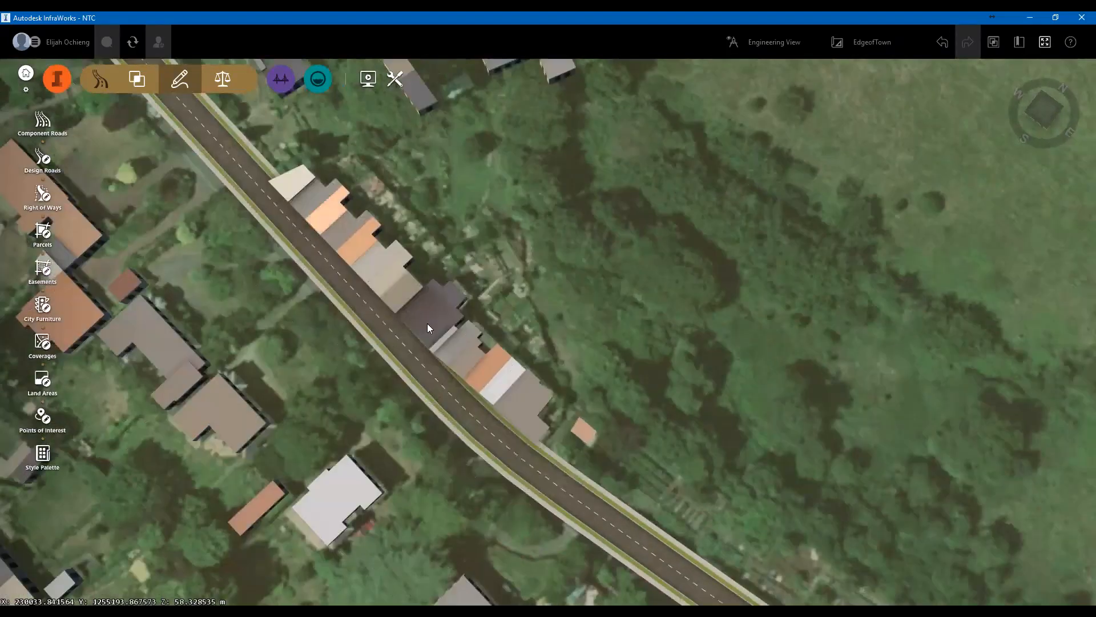
middle_drag(427, 323, 647, 574)
scroll(436, 337, down, 1)
scroll(451, 328, down, 4)
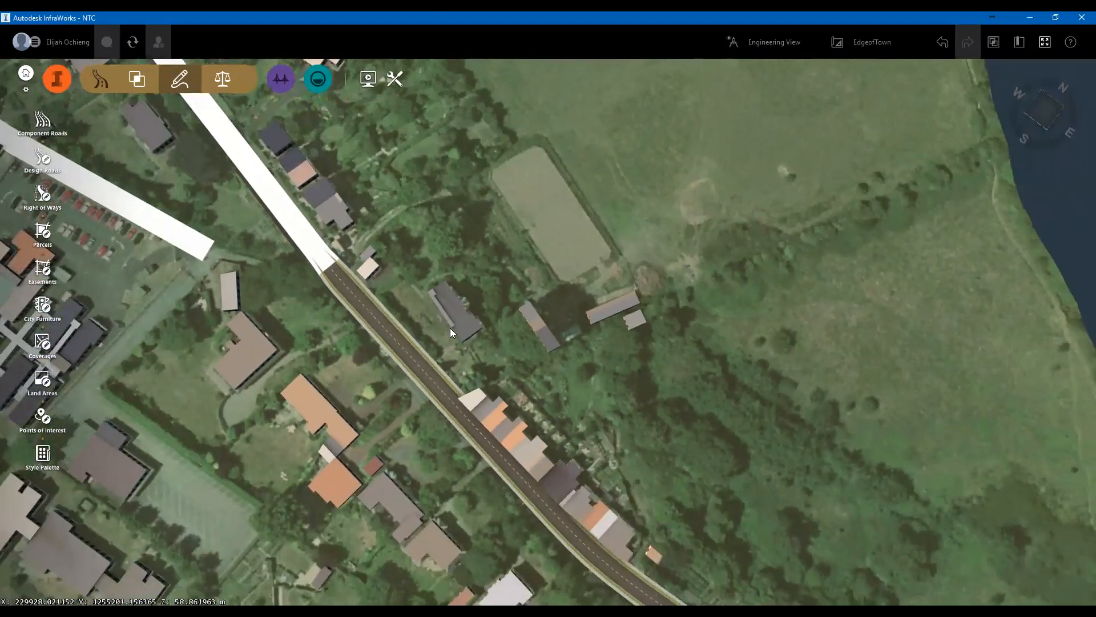
scroll(449, 328, down, 1)
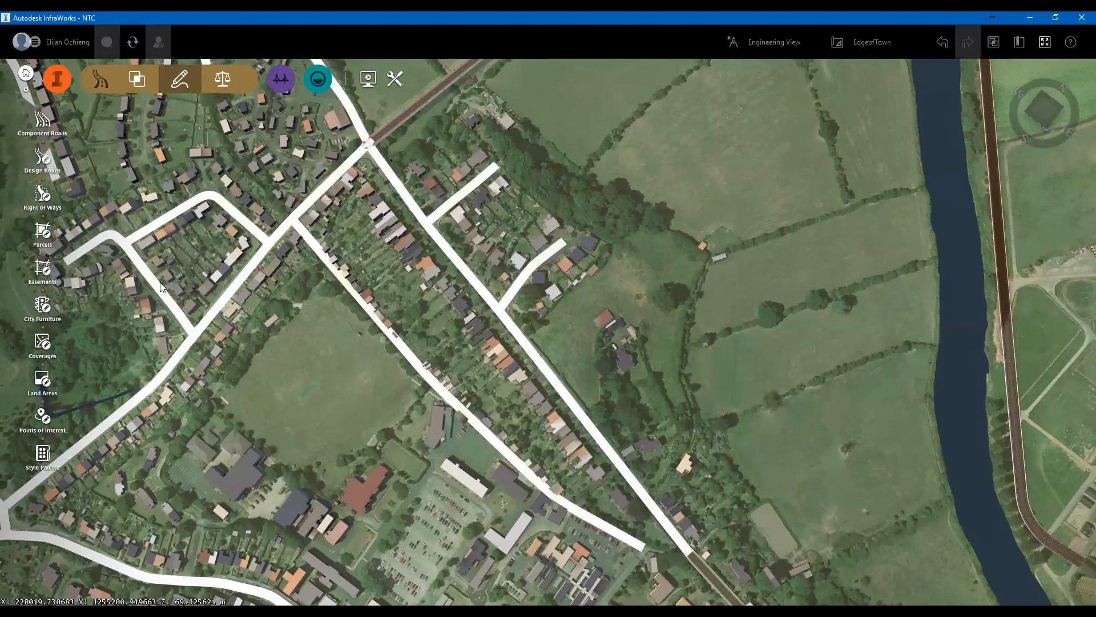
Show the tools for reviewing and modifying roadway designs and look through them, including Profile Optimization
click(219, 84)
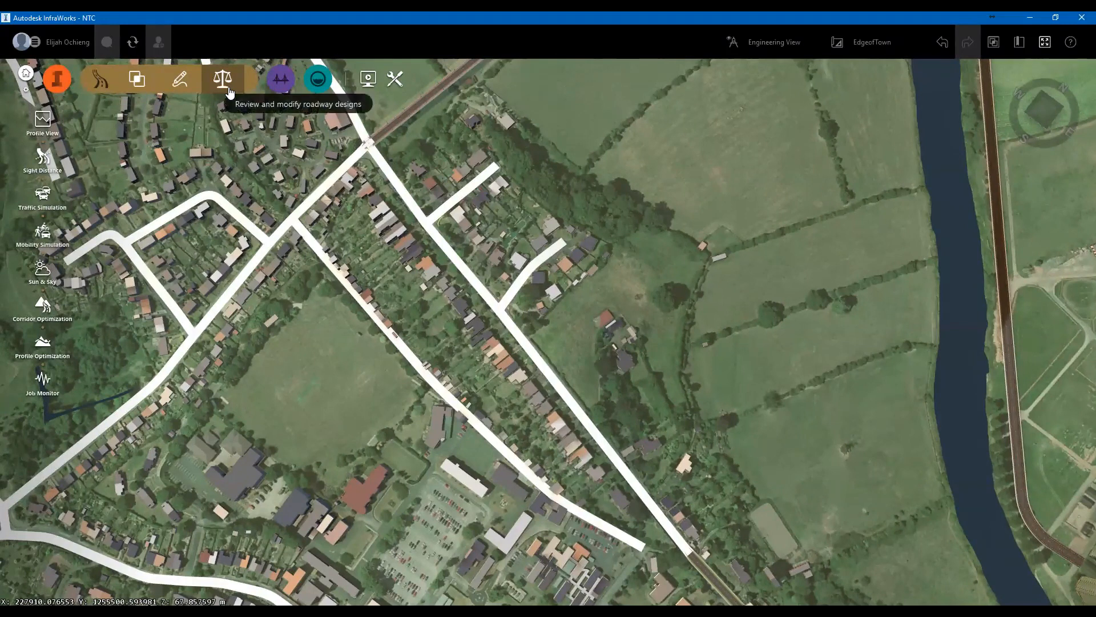
scroll(508, 299, down, 2)
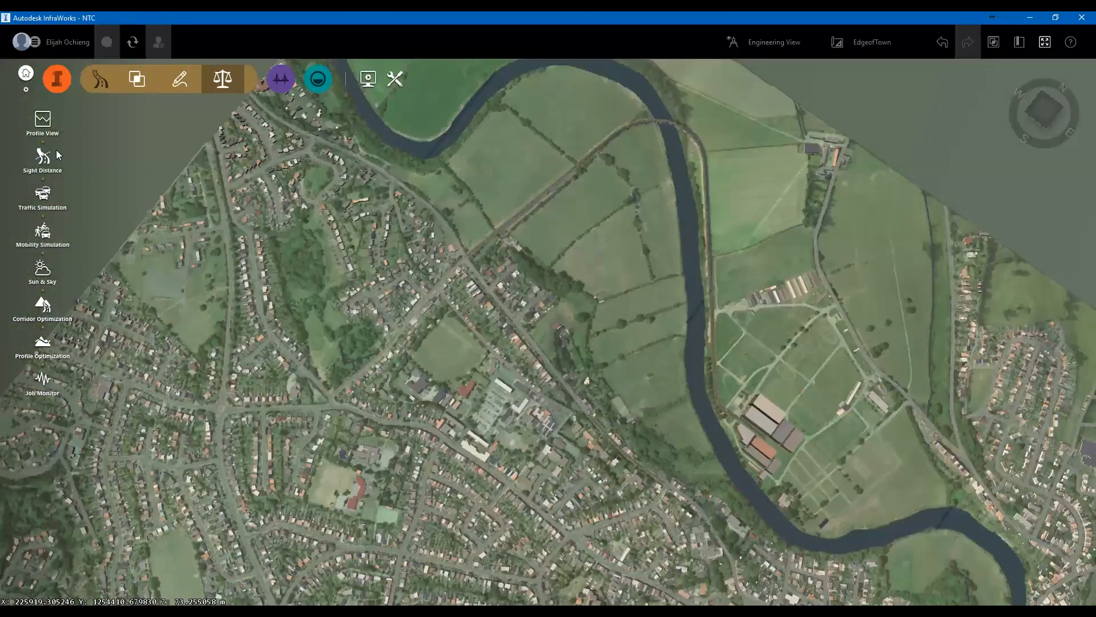
scroll(56, 150, up, 2)
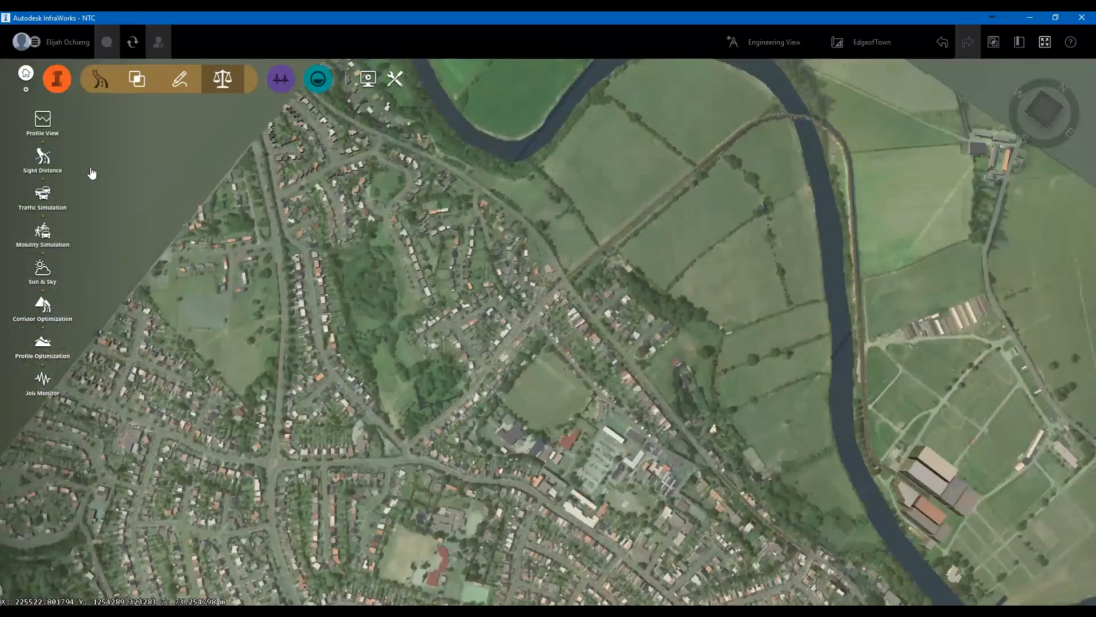
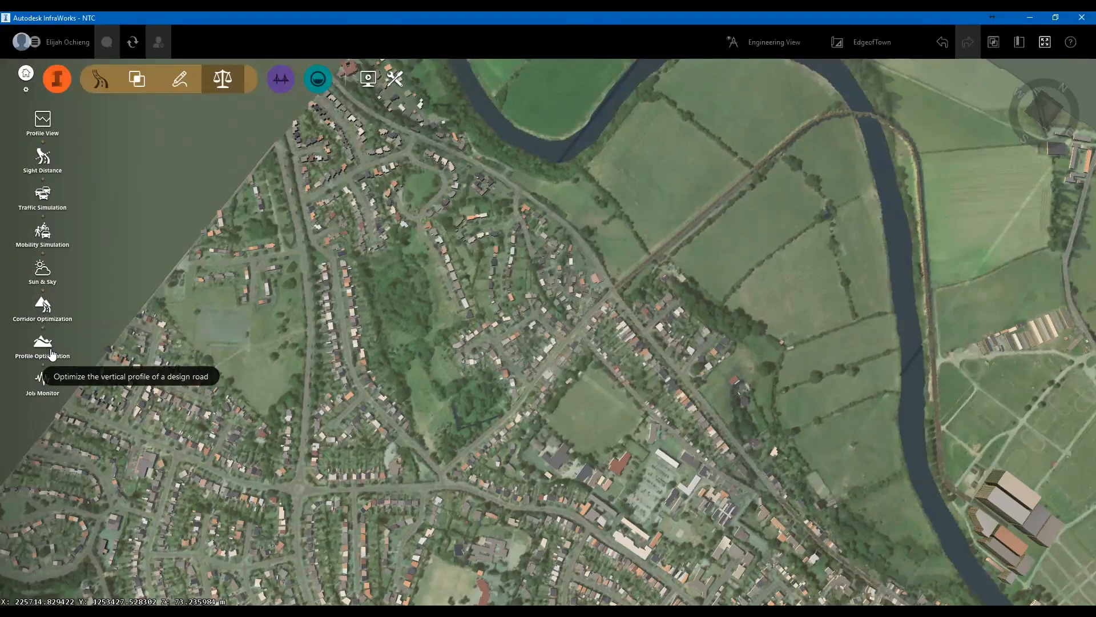
scroll(182, 344, down, 1)
scroll(387, 301, down, 3)
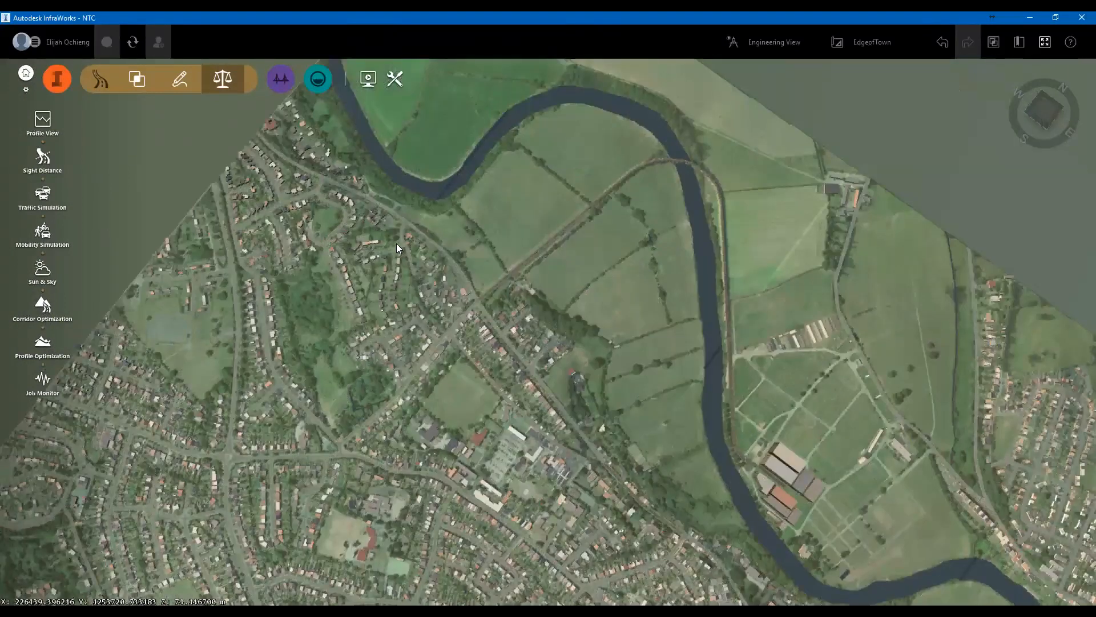
Look through the roadway analysis and design tools and show the tools for designing bridges
scroll(258, 174, up, 2)
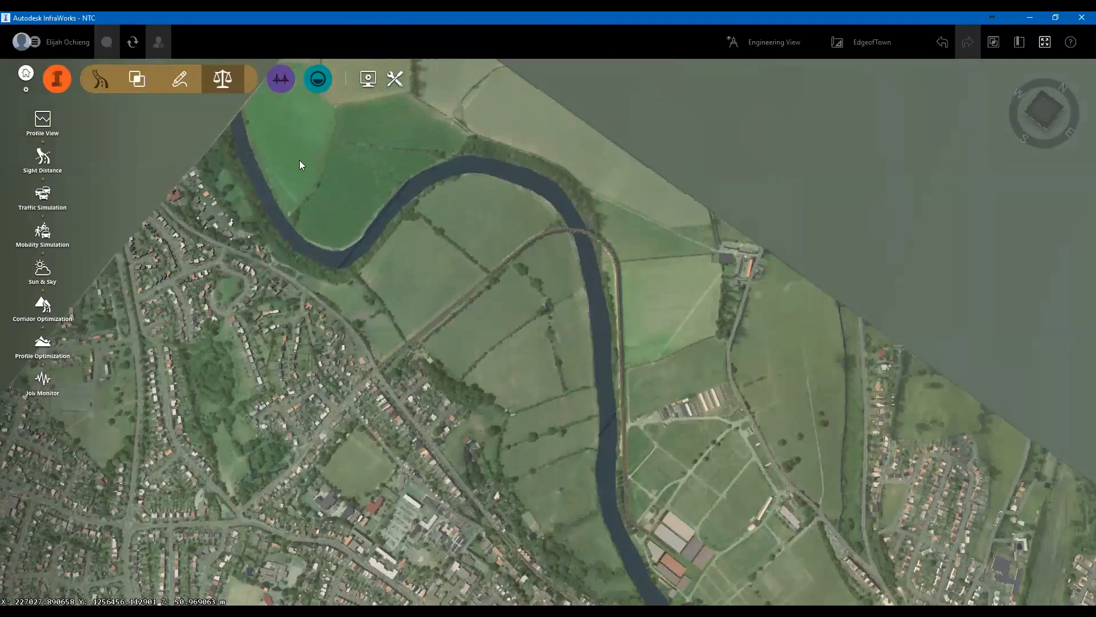
click(138, 81)
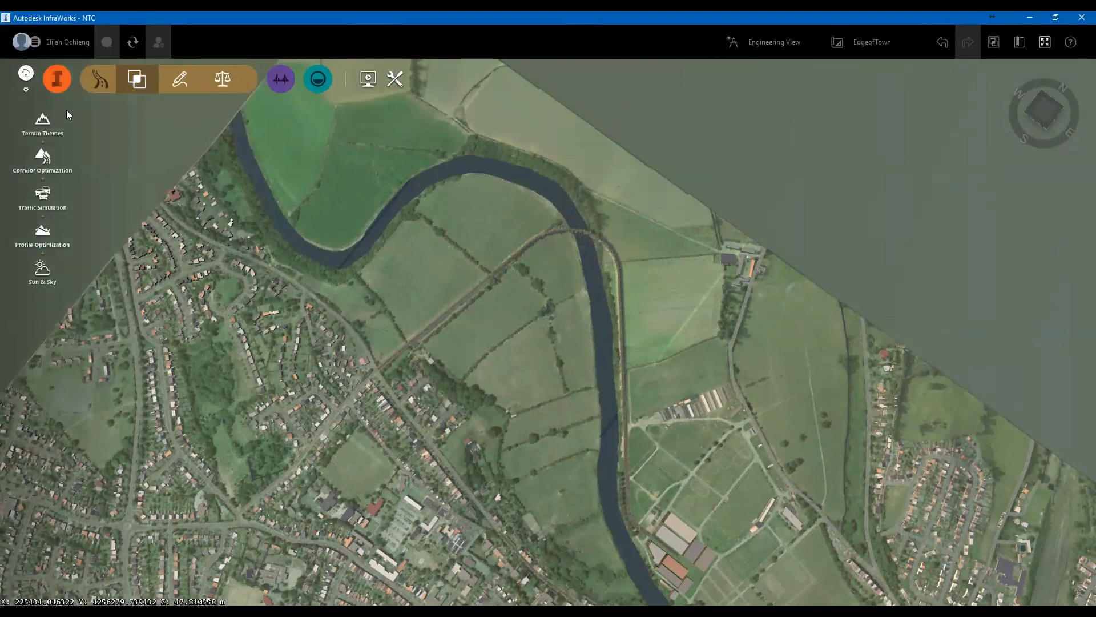
click(182, 84)
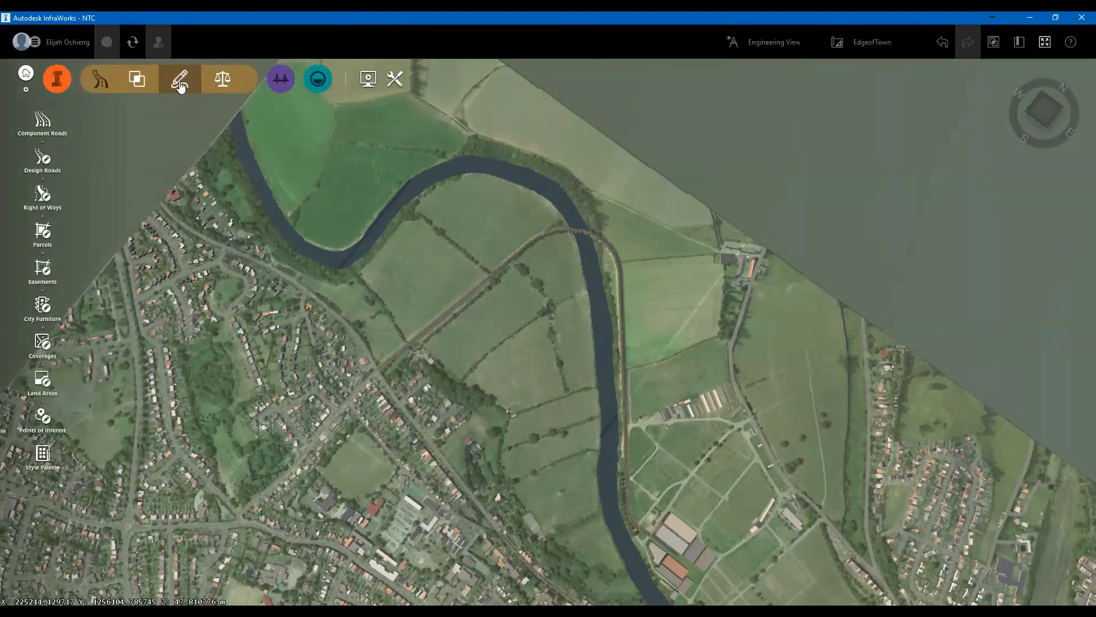
click(274, 82)
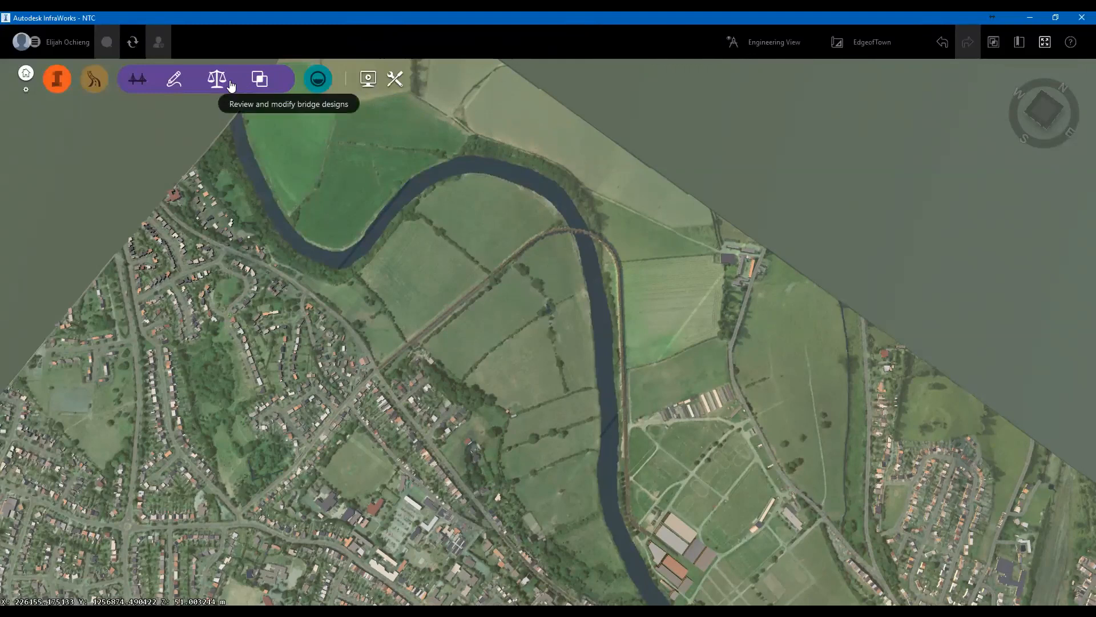
click(173, 81)
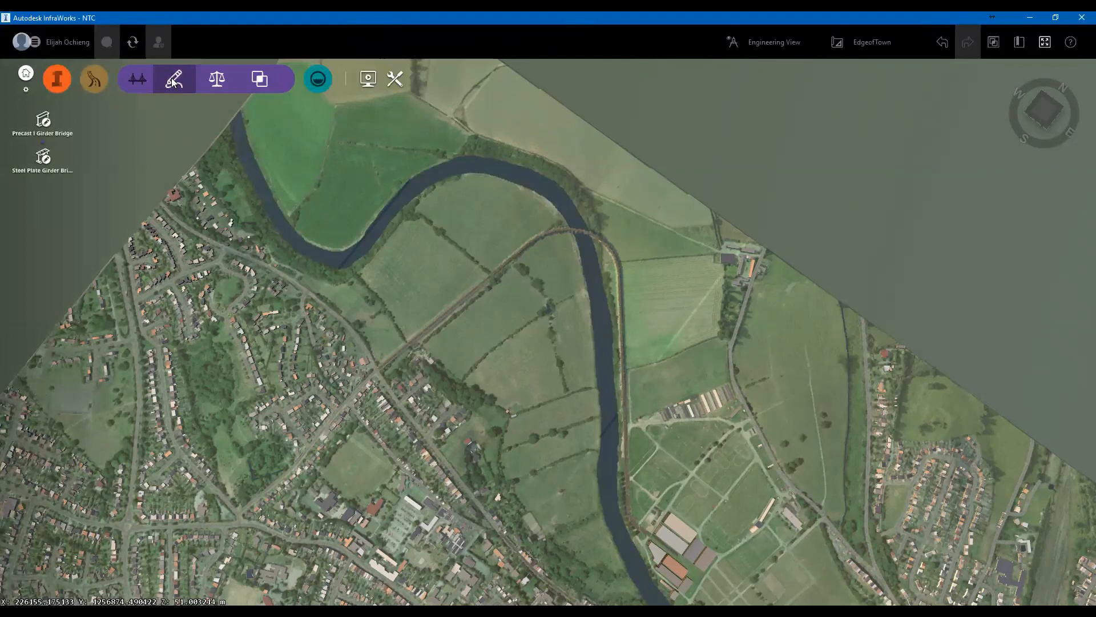
click(43, 123)
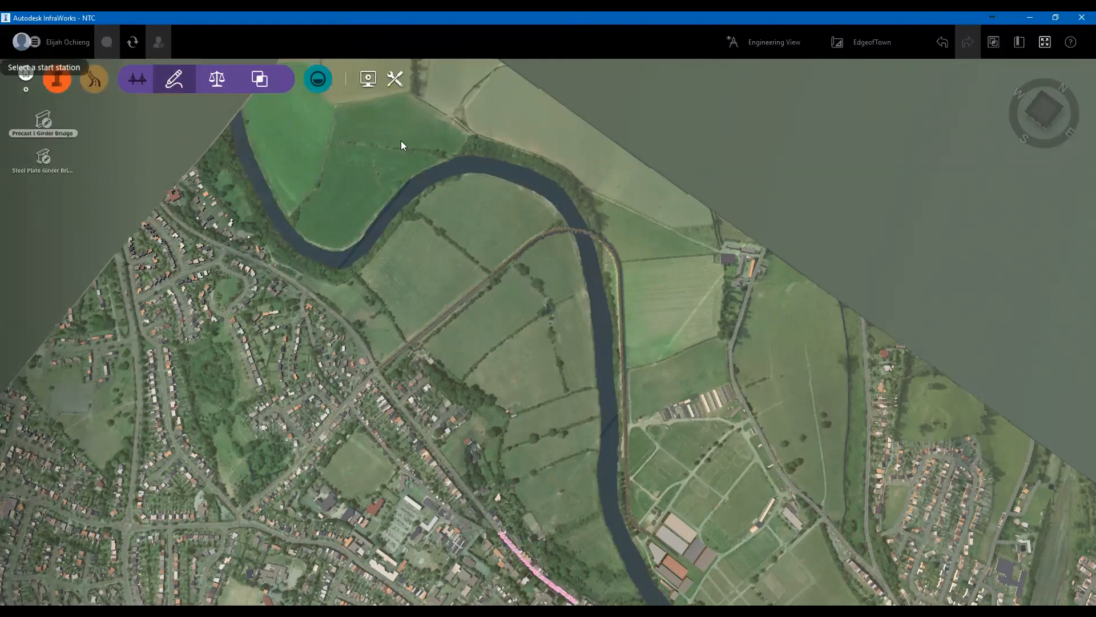
scroll(401, 140, down, 3)
scroll(530, 435, up, 5)
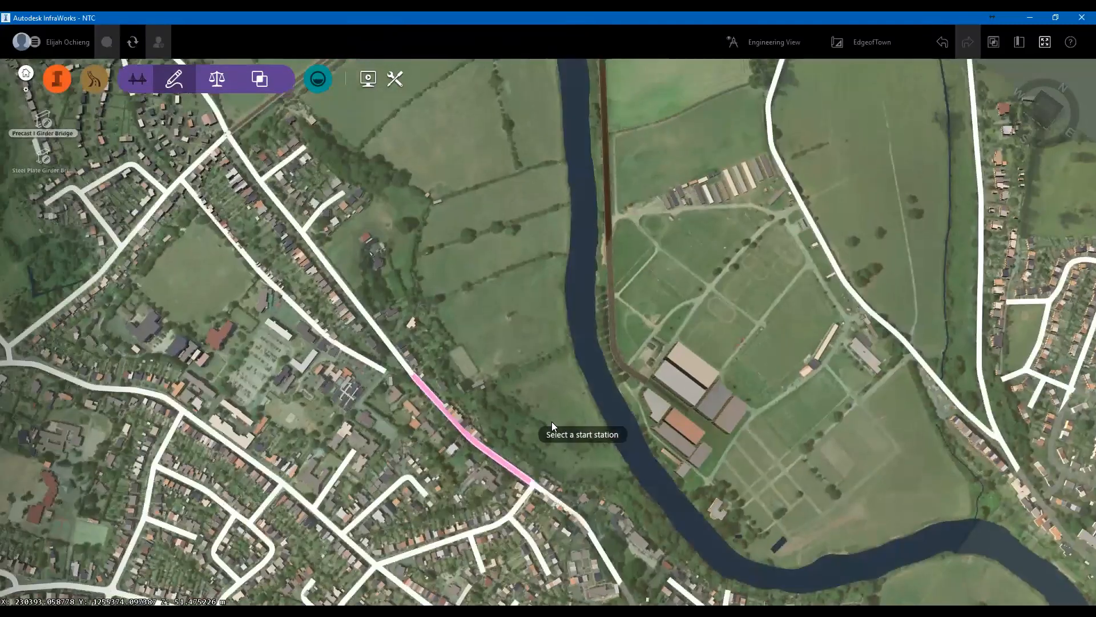
scroll(535, 380, up, 2)
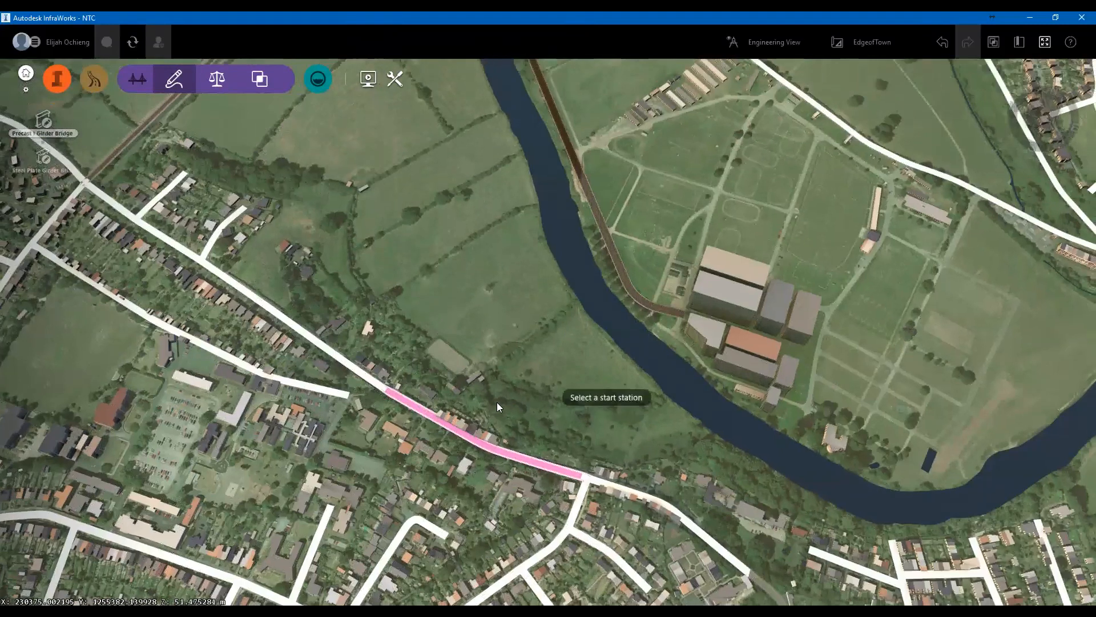
drag(497, 402, 516, 348)
scroll(488, 401, up, 5)
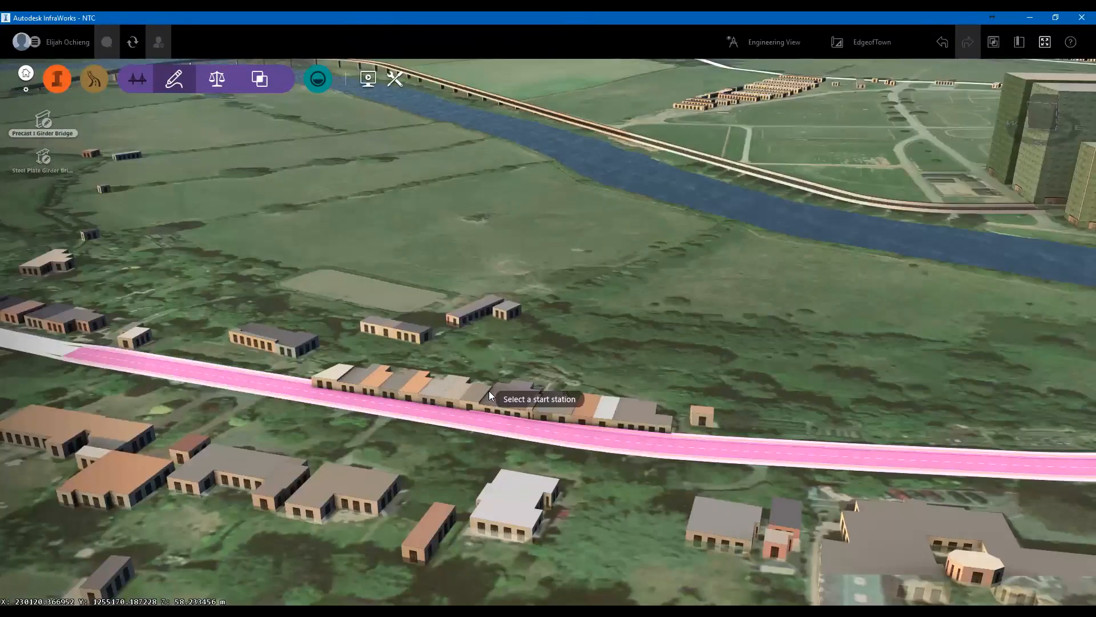
scroll(488, 394, down, 2)
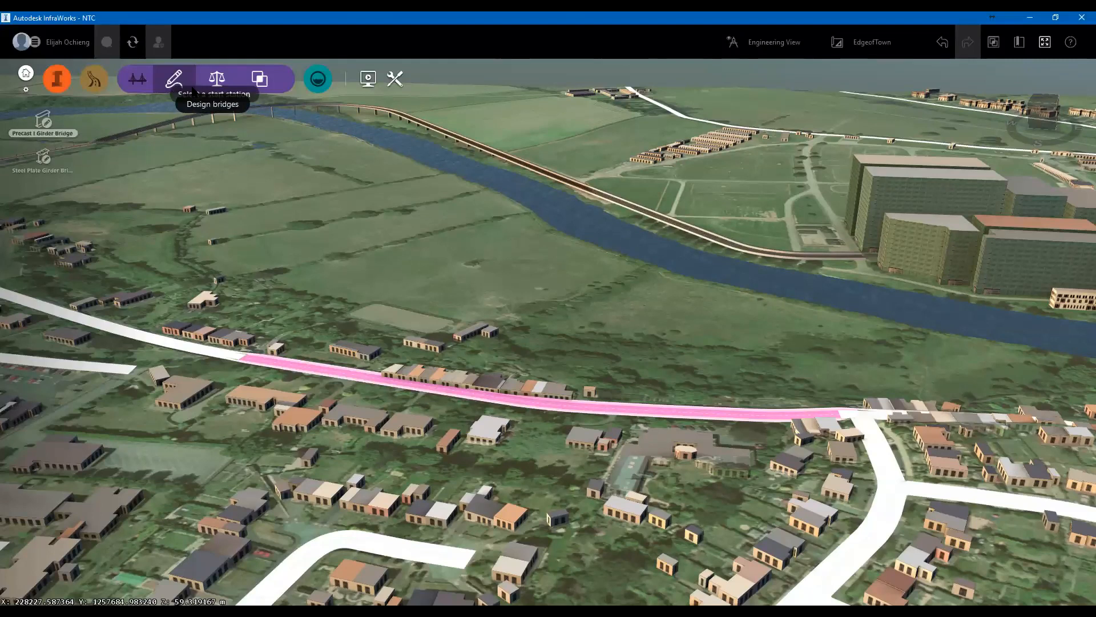
scroll(436, 385, down, 2)
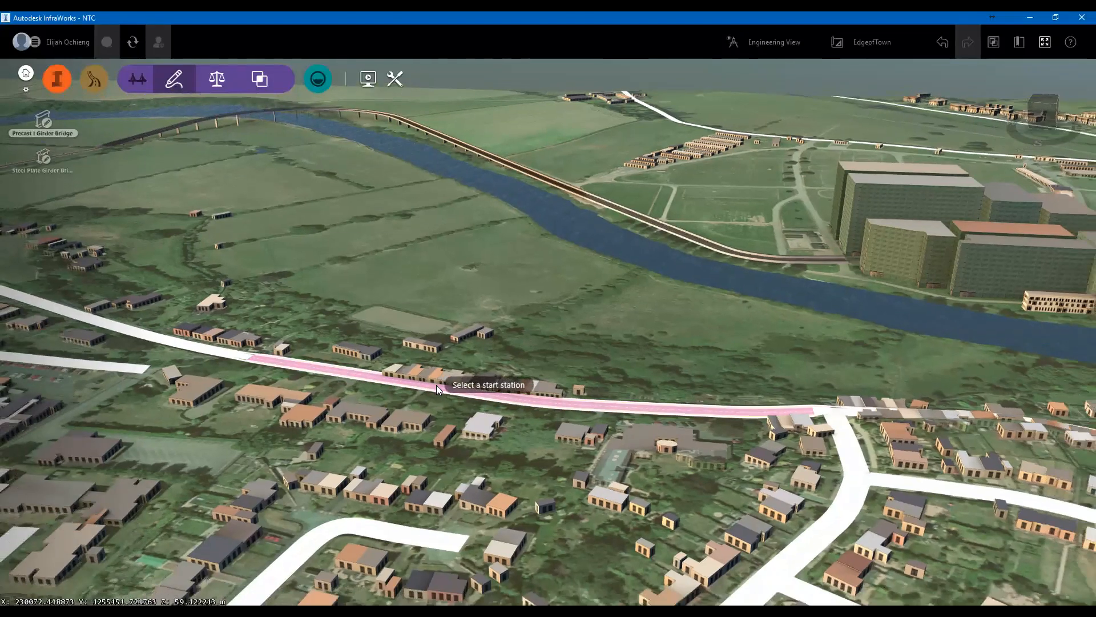
scroll(391, 231, up, 5)
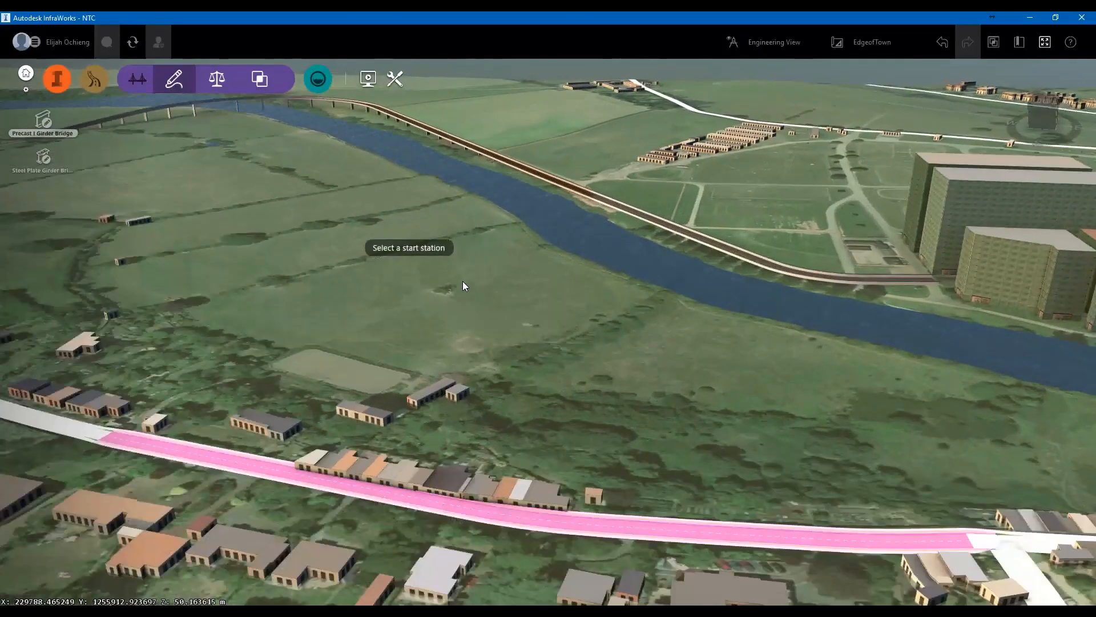
middle_drag(463, 281, 643, 488)
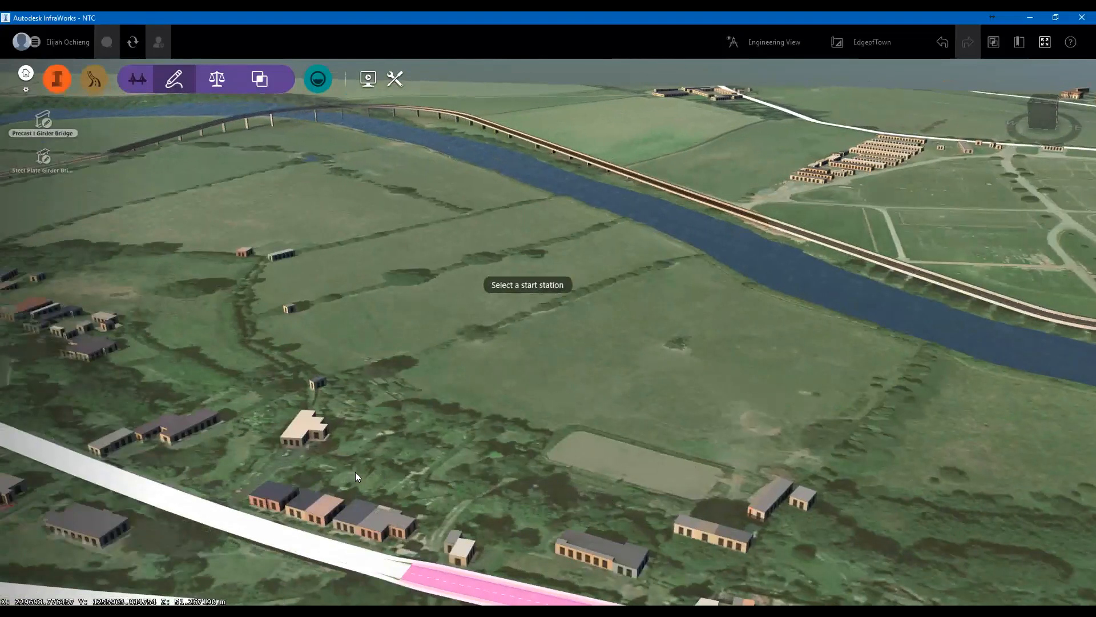
scroll(428, 319, down, 2)
middle_drag(446, 491, 217, 438)
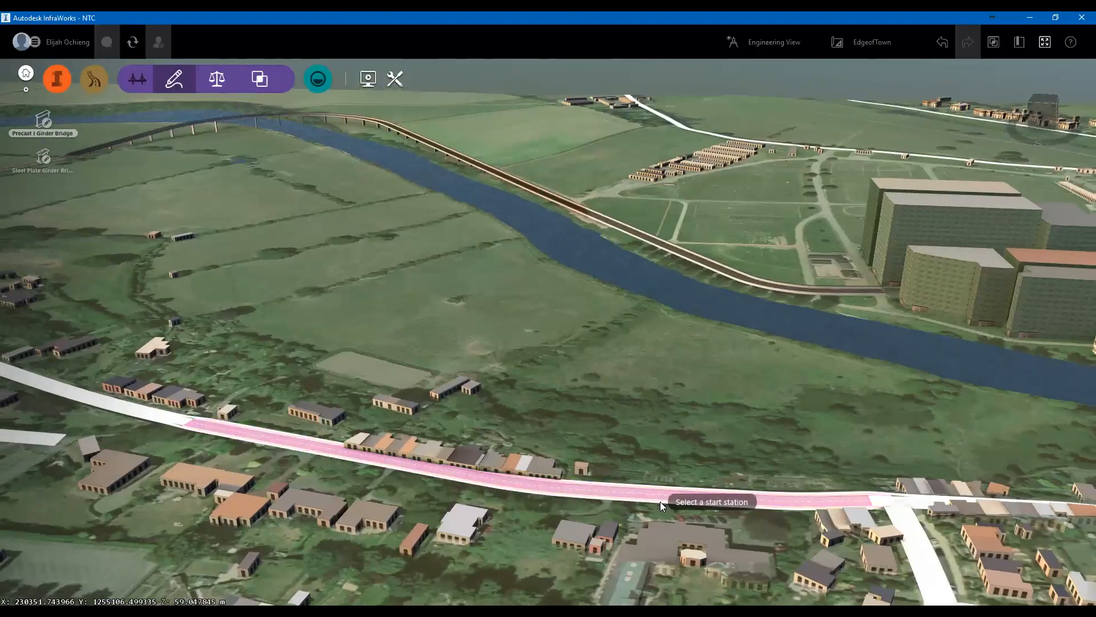
scroll(443, 466, down, 3)
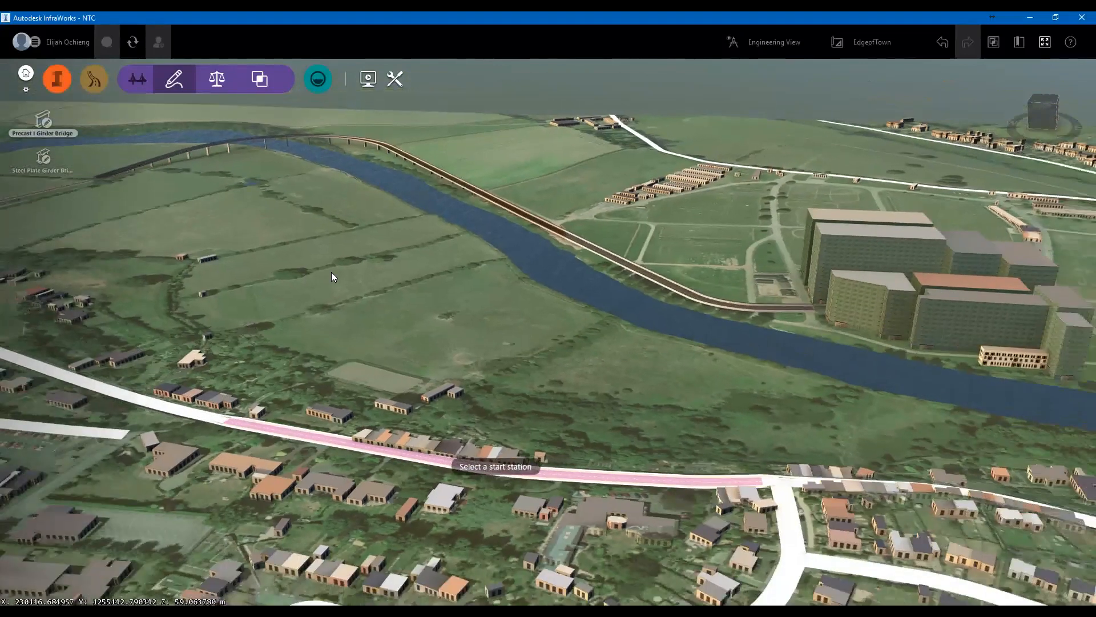
scroll(539, 342, down, 2)
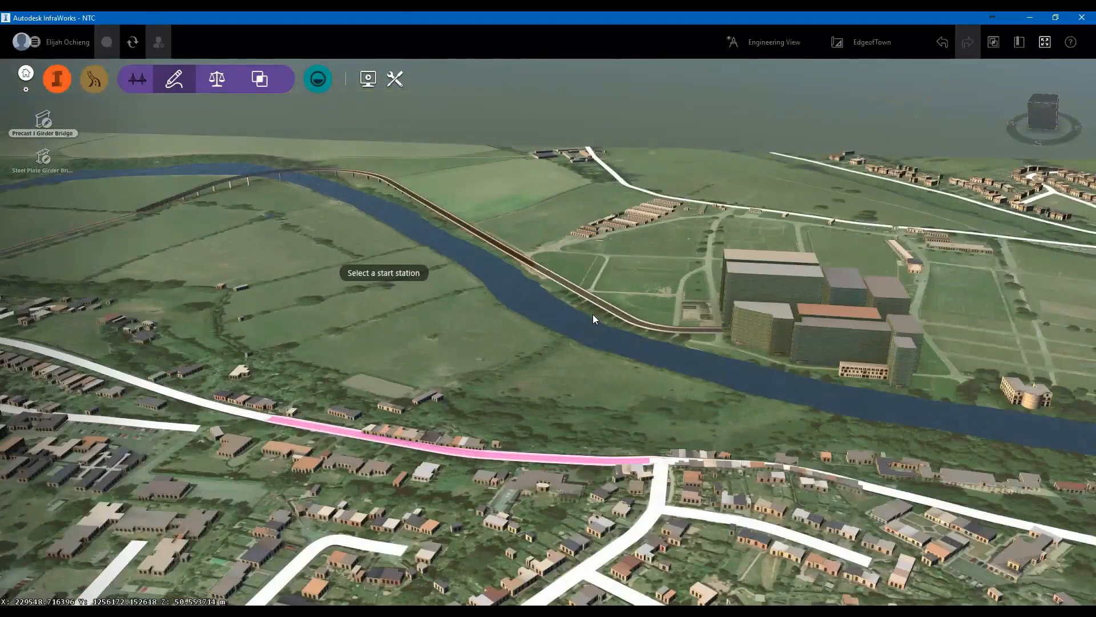
scroll(576, 365, up, 4)
scroll(441, 384, down, 2)
scroll(497, 416, up, 2)
key(Escape)
Draw a Collector design road about 519 m long in the Boulevard with Palms style across the river and the existing elevated road
scroll(457, 294, down, 2)
middle_drag(257, 338, 250, 336)
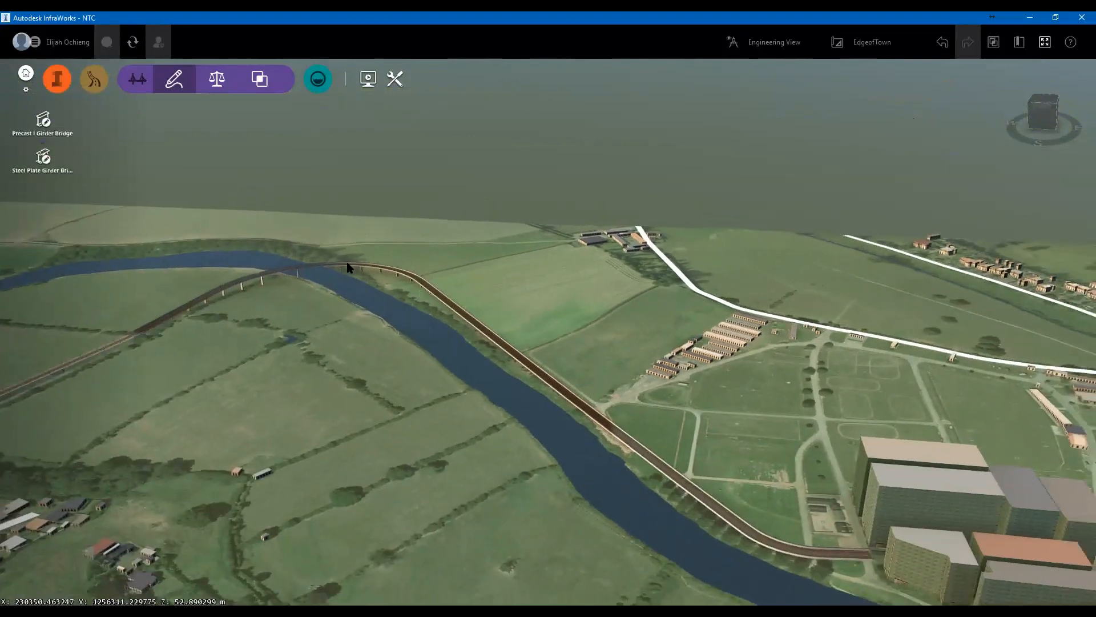
scroll(350, 267, down, 2)
scroll(586, 241, down, 2)
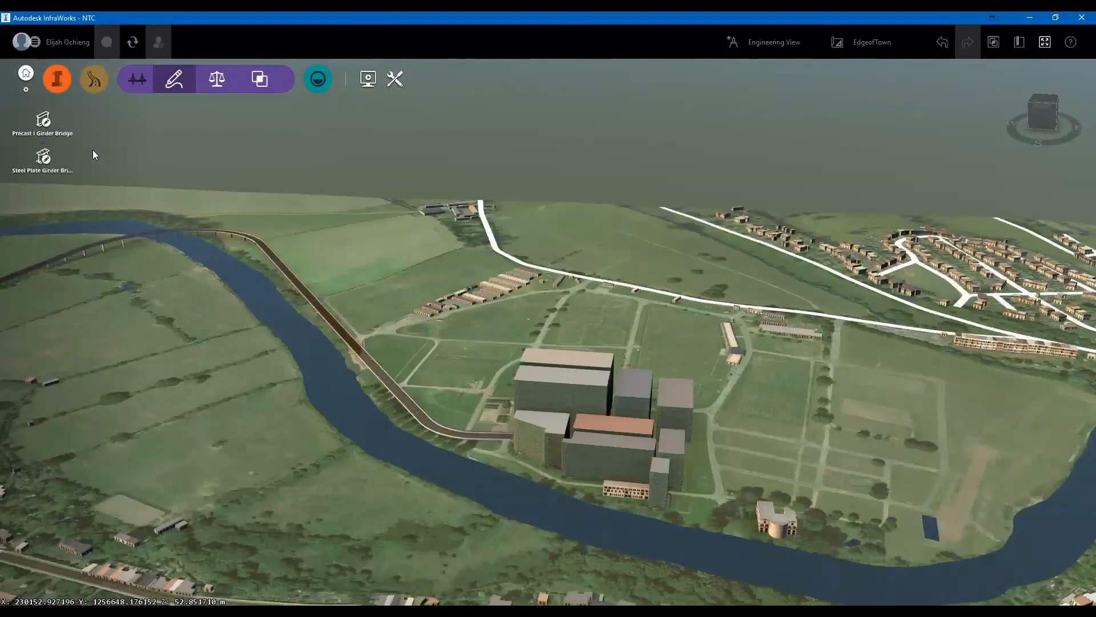
click(94, 83)
click(58, 169)
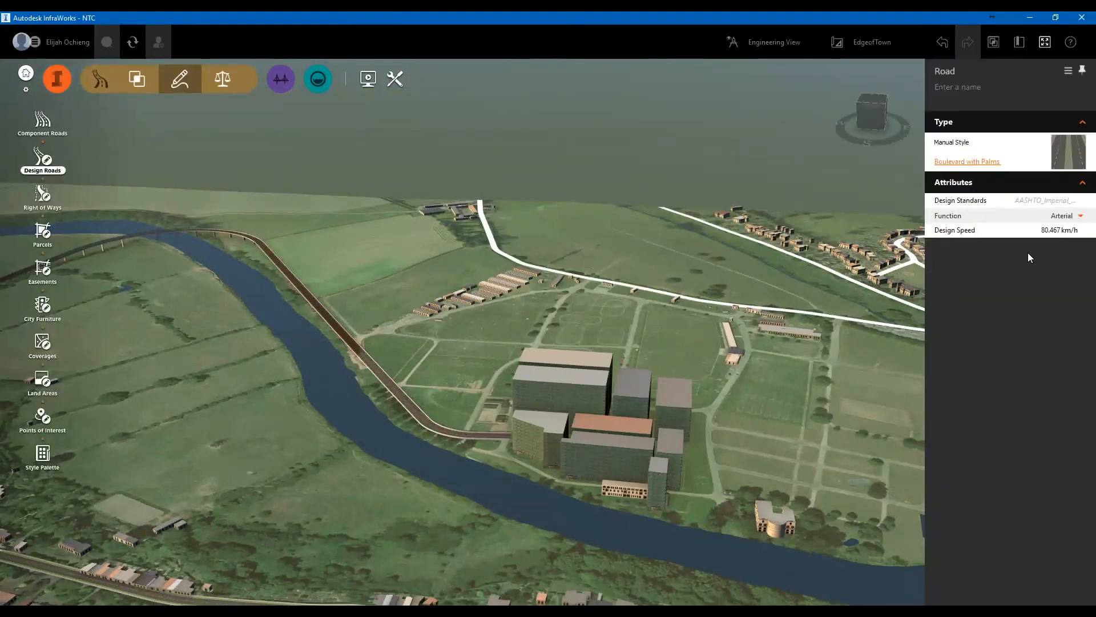
click(1080, 215)
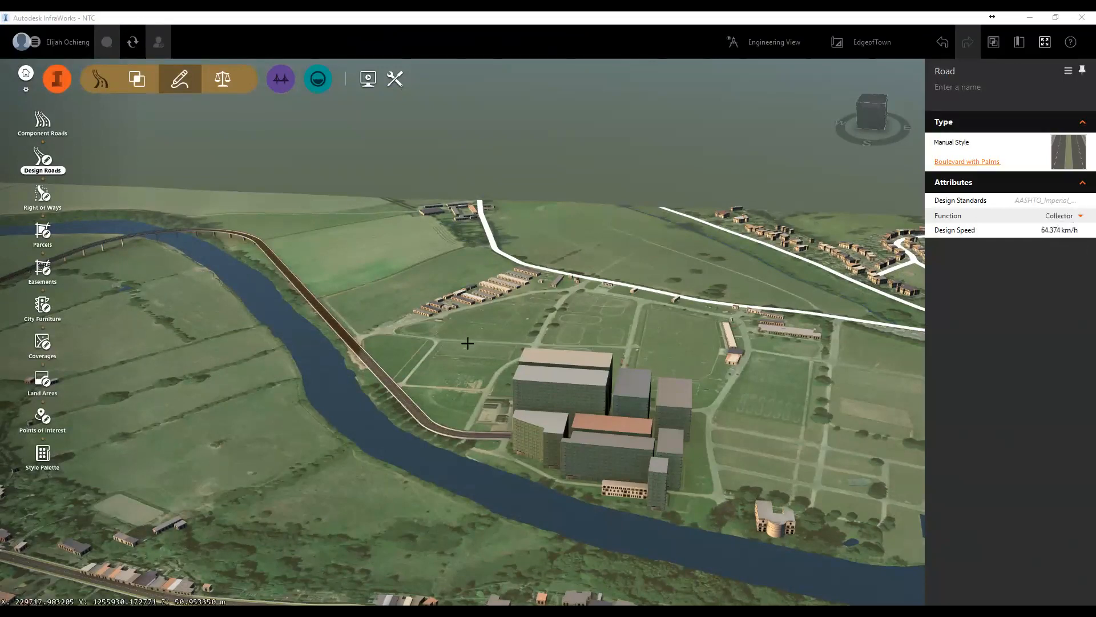
middle_drag(521, 432, 759, 368)
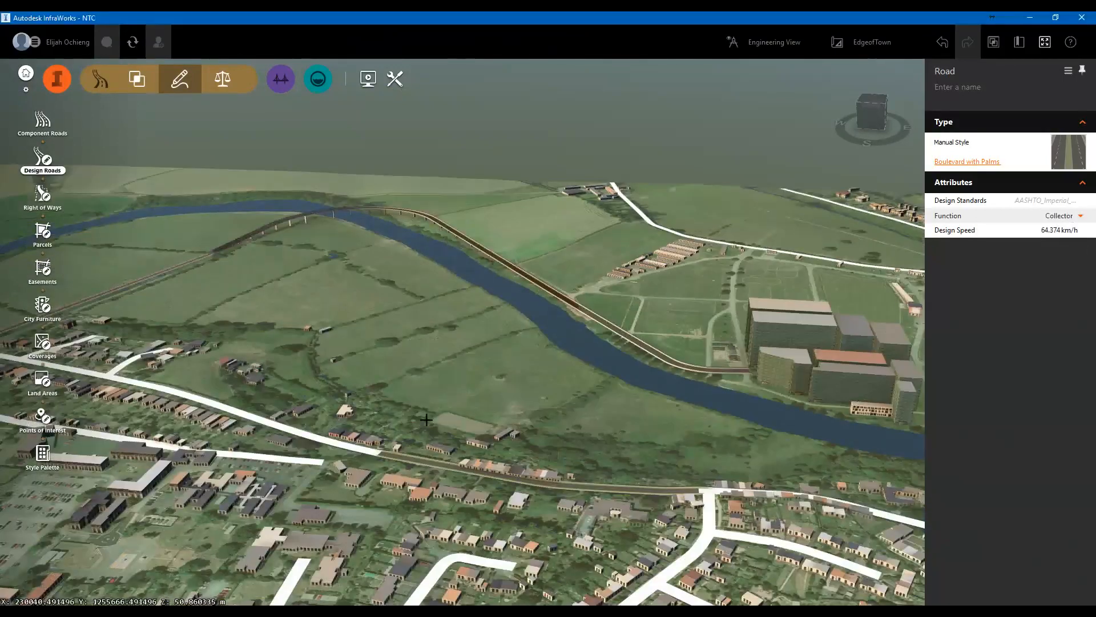
scroll(427, 419, up, 3)
scroll(398, 441, up, 2)
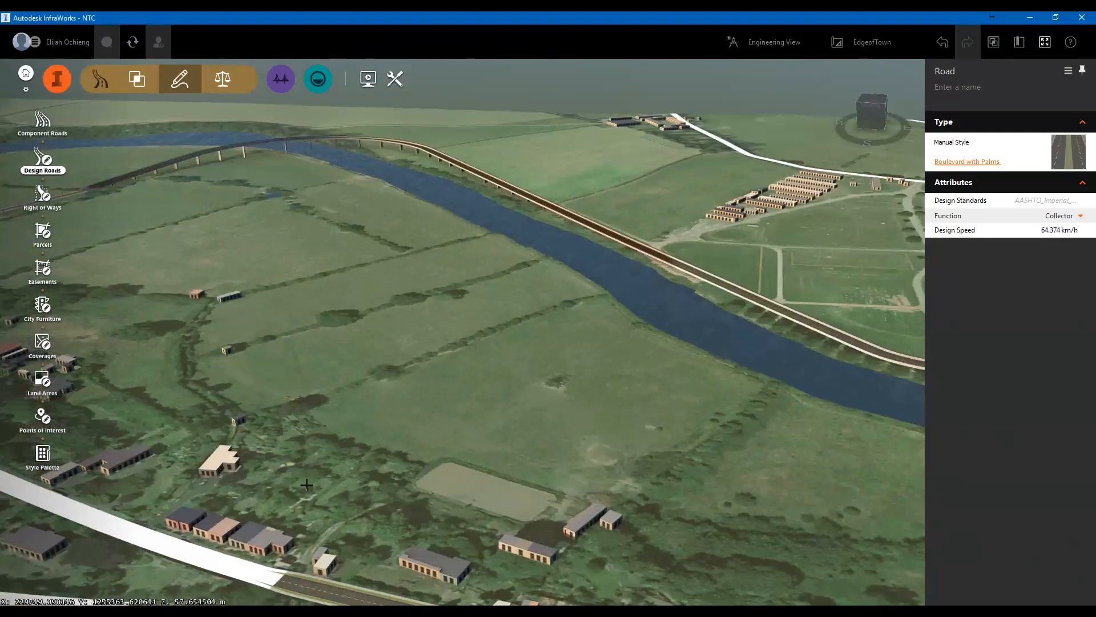
click(321, 475)
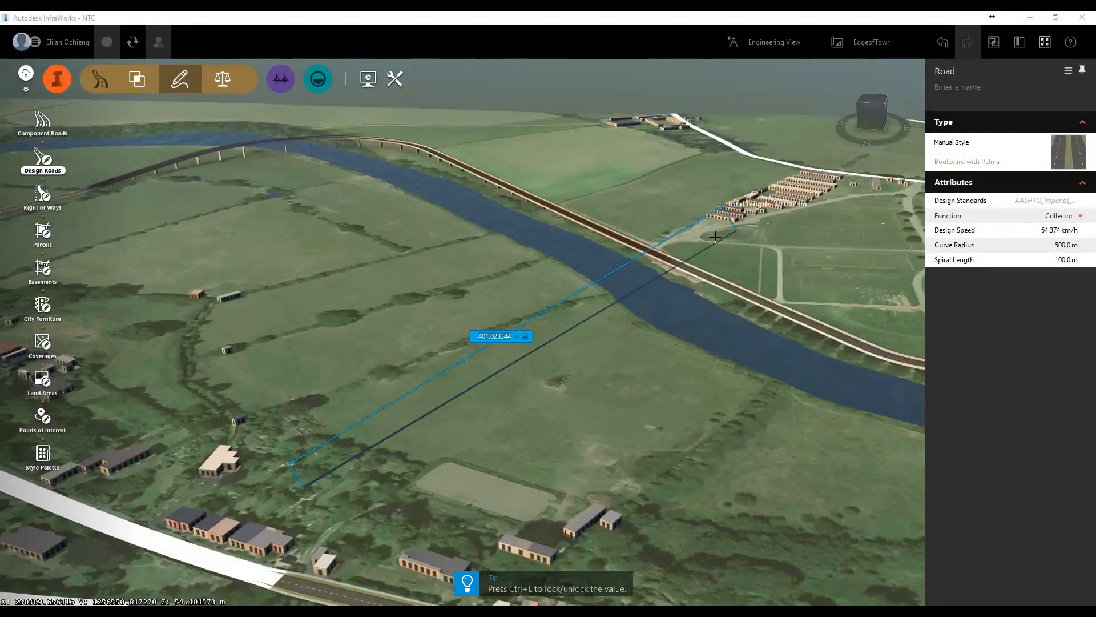
scroll(716, 236, up, 3)
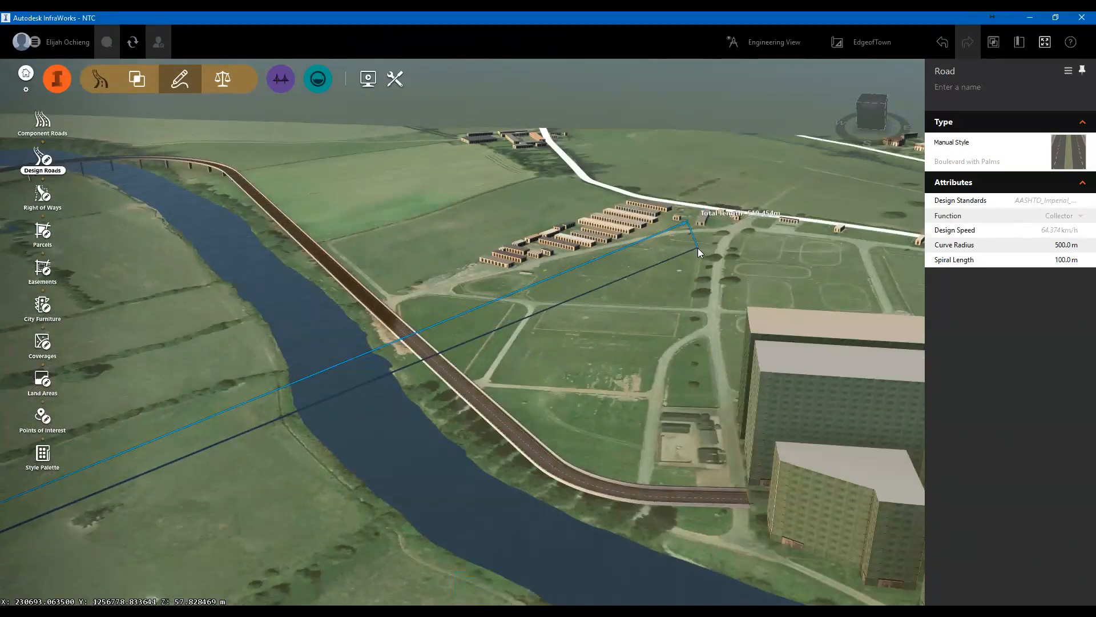
scroll(448, 409, up, 5)
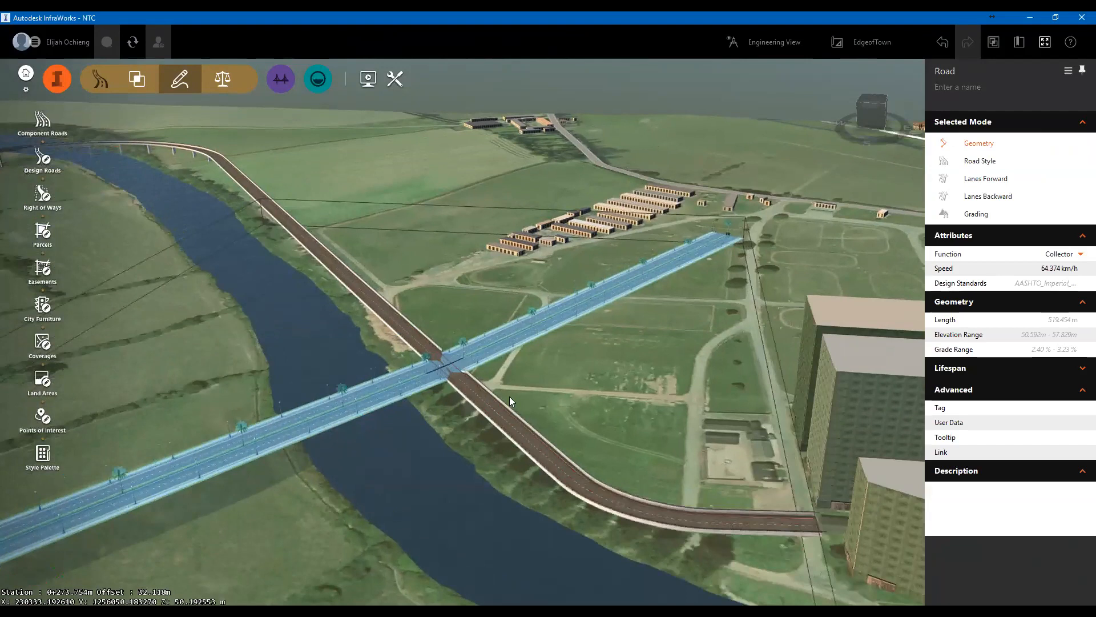
Add a precast I girder bridge to the new road over the river, from about station 0+203 to just before the elevated road's intersection
scroll(568, 350, up, 2)
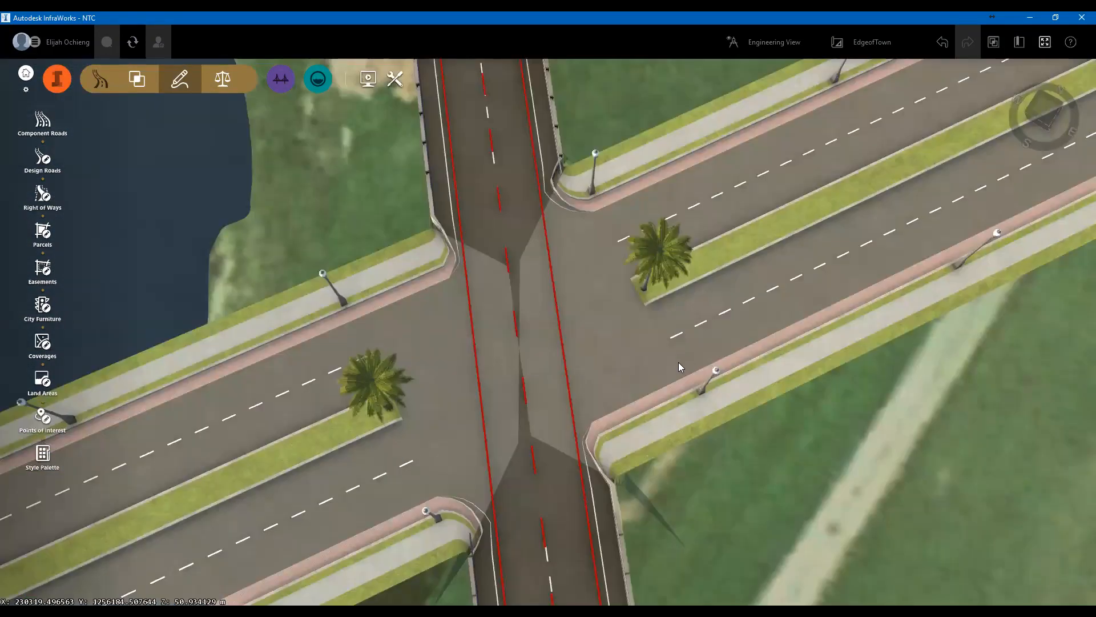
scroll(616, 366, down, 3)
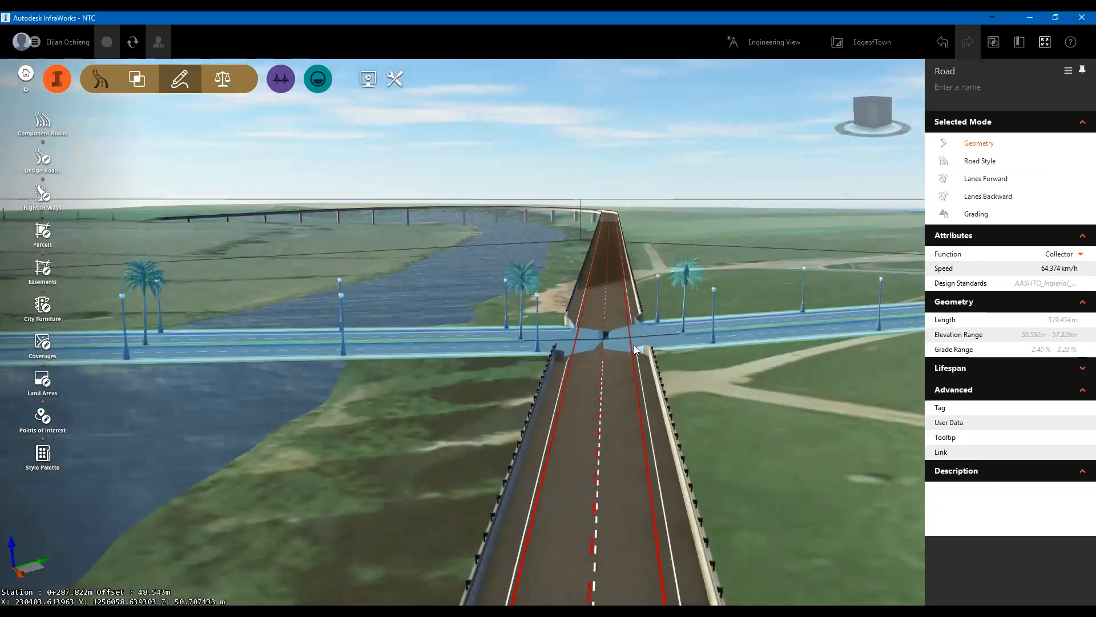
drag(614, 276, 472, 472)
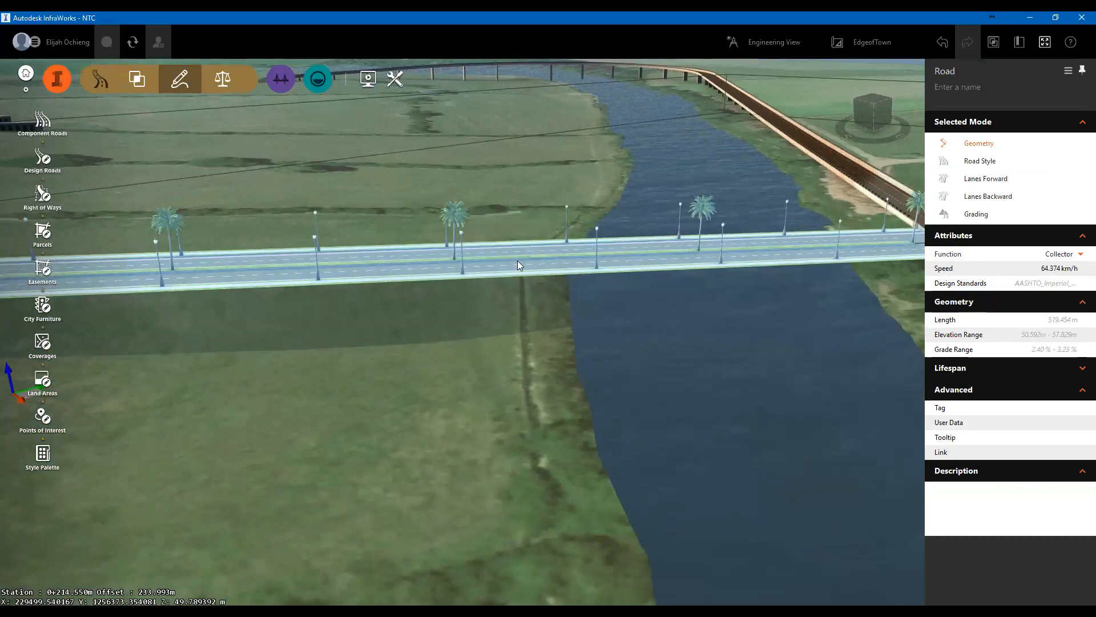
middle_drag(698, 261, 530, 258)
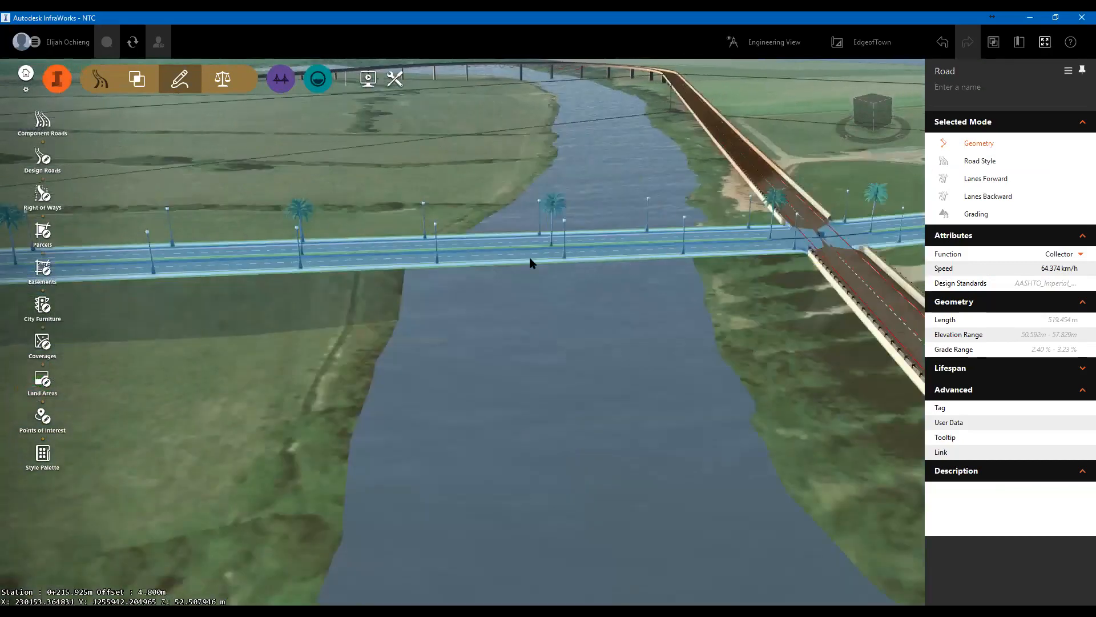
click(769, 347)
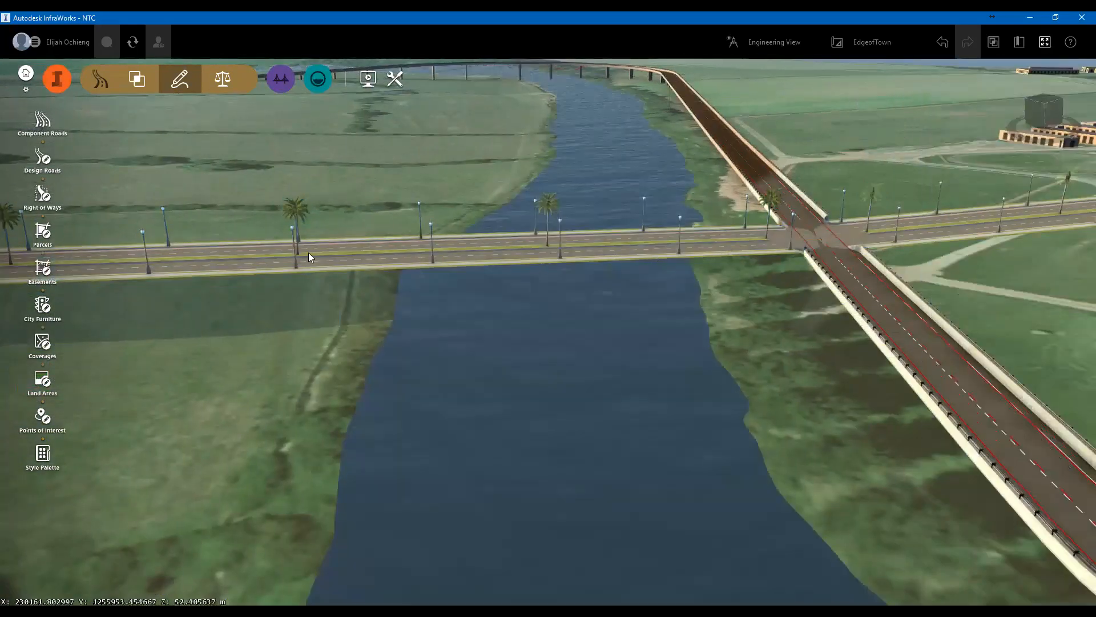
click(279, 87)
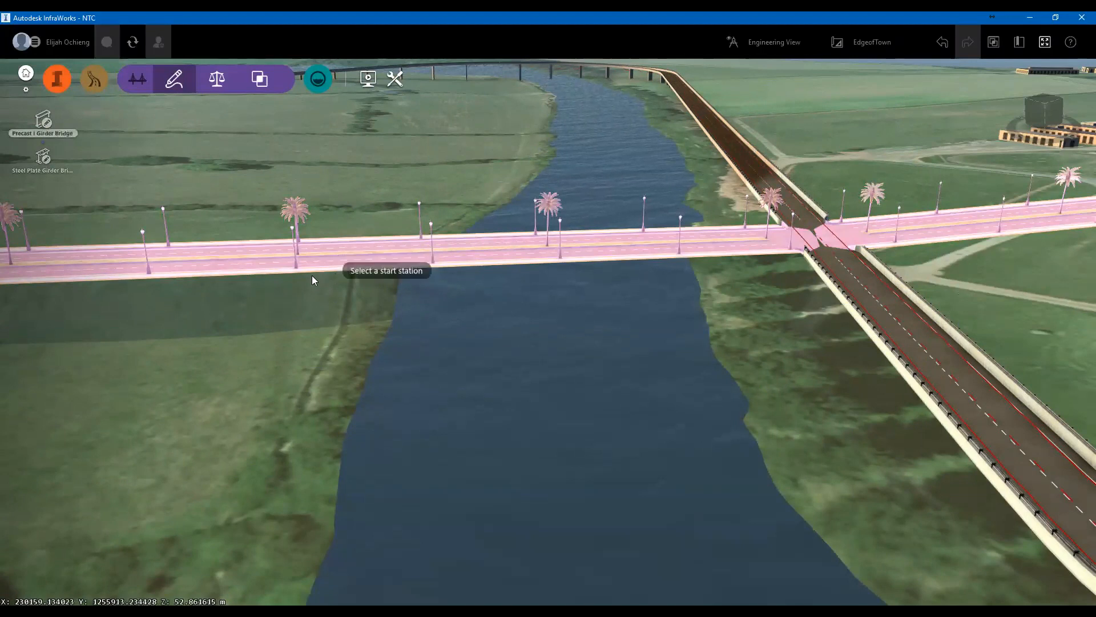
click(287, 268)
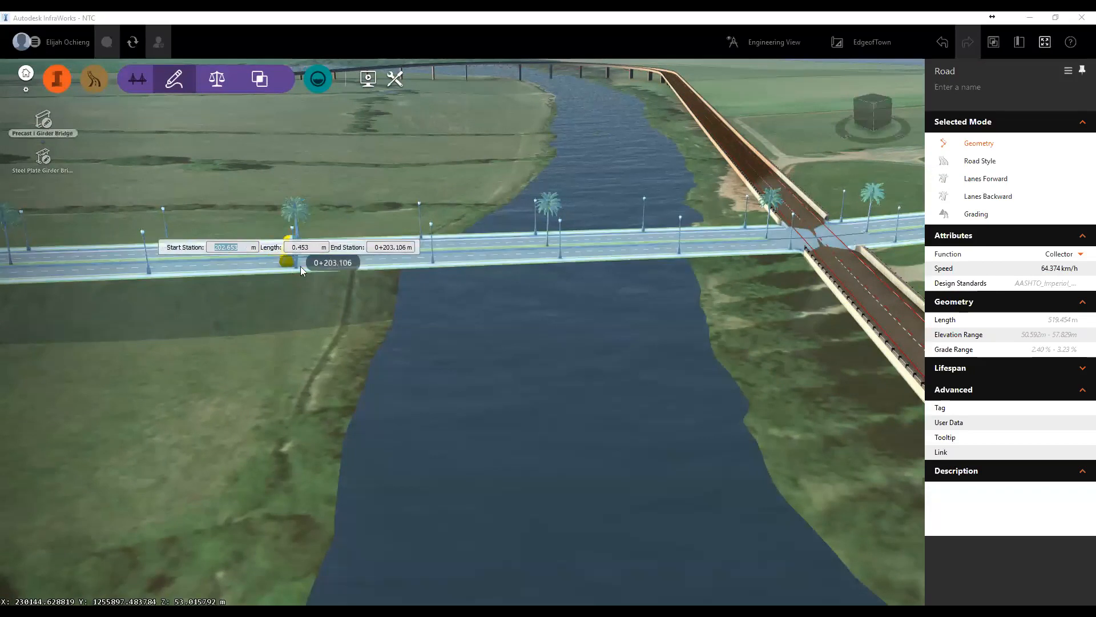
click(763, 246)
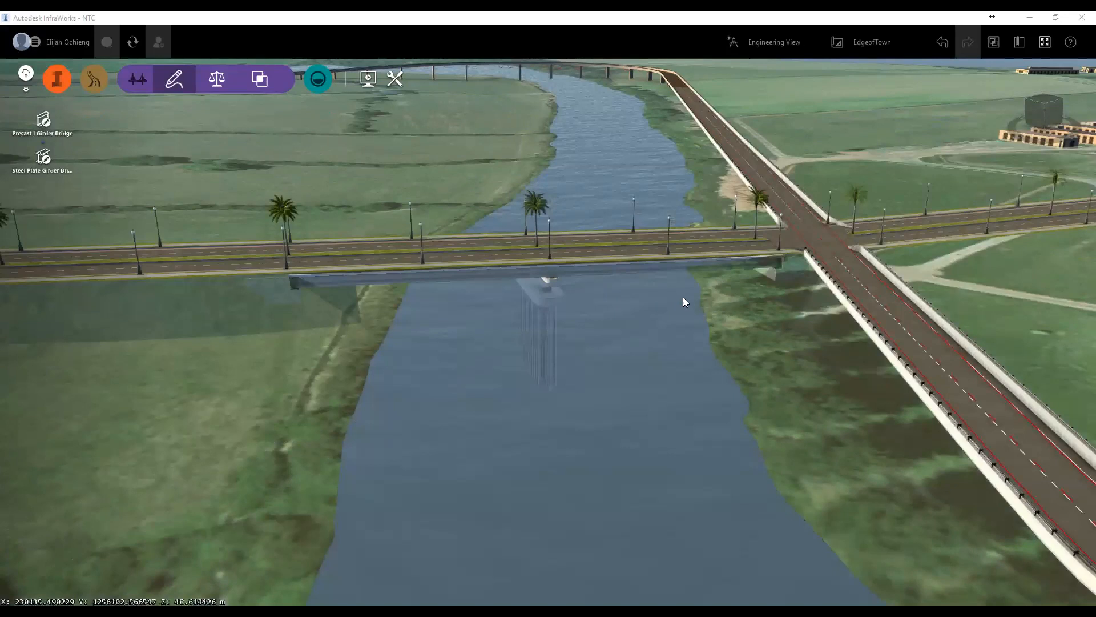
Examine the new girder bridge from both sides, including its girders, river pier, piles and abutment
scroll(634, 303, up, 3)
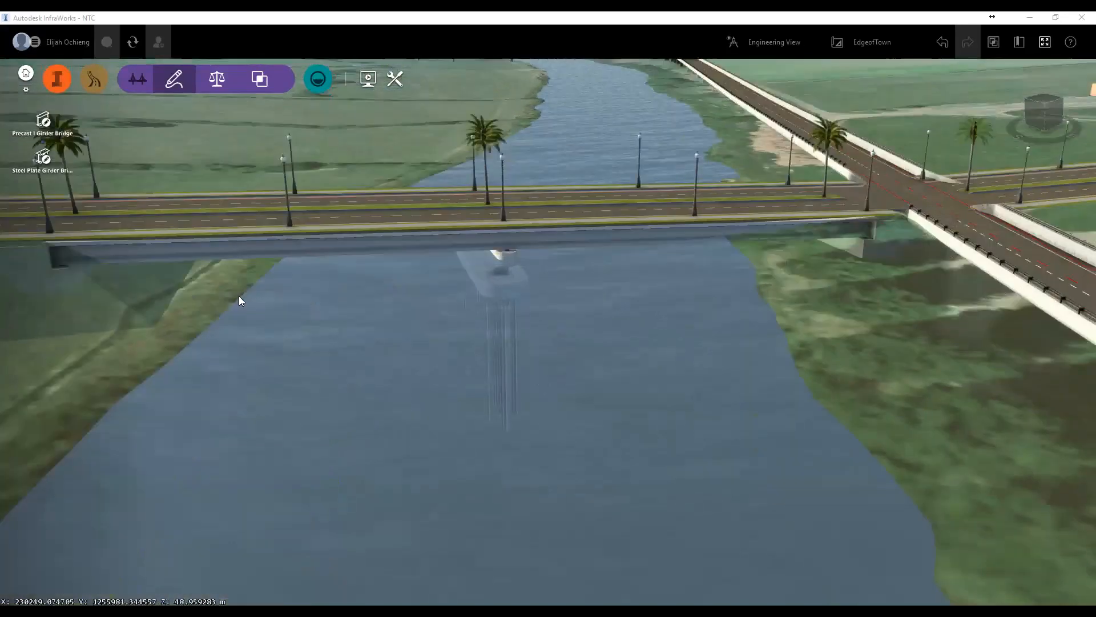
drag(299, 244, 326, 232)
scroll(491, 280, up, 1)
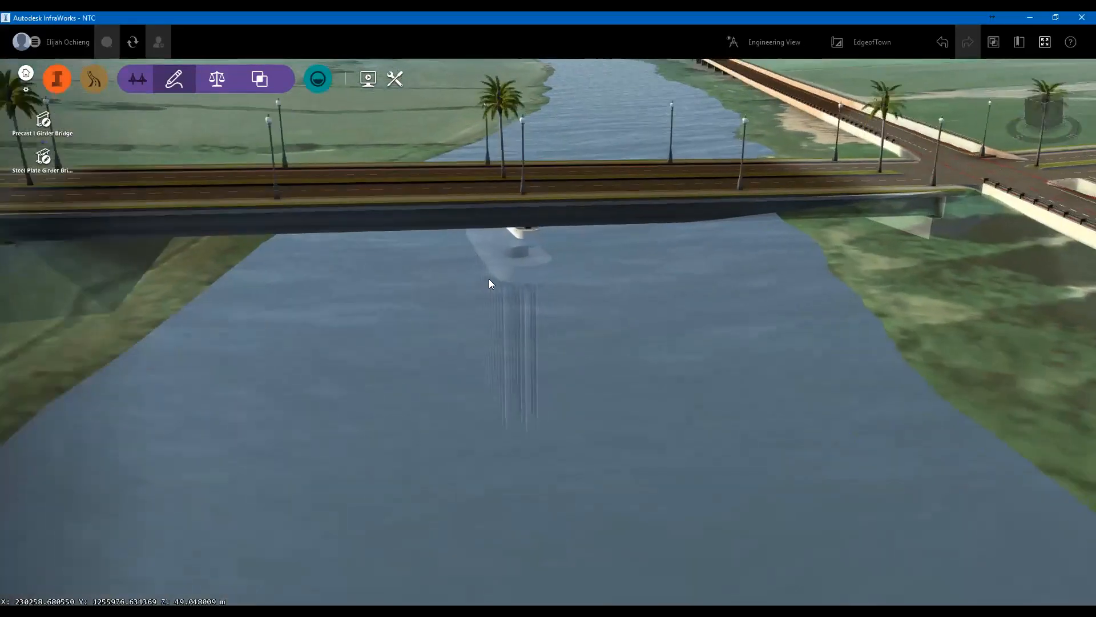
drag(486, 257, 483, 289)
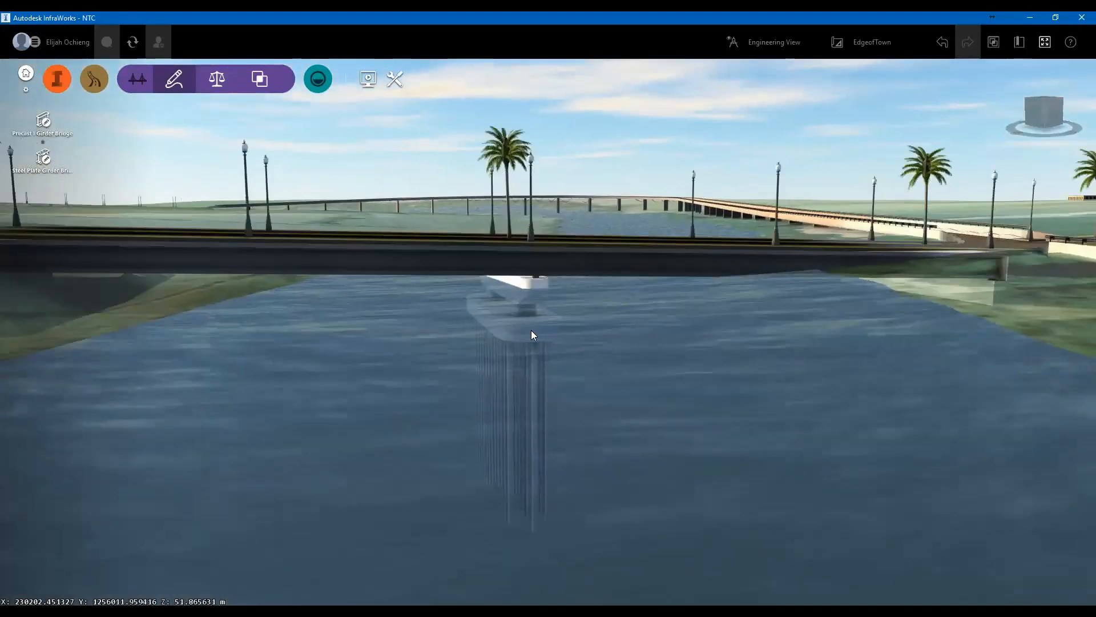
drag(465, 333, 296, 335)
scroll(496, 254, down, 2)
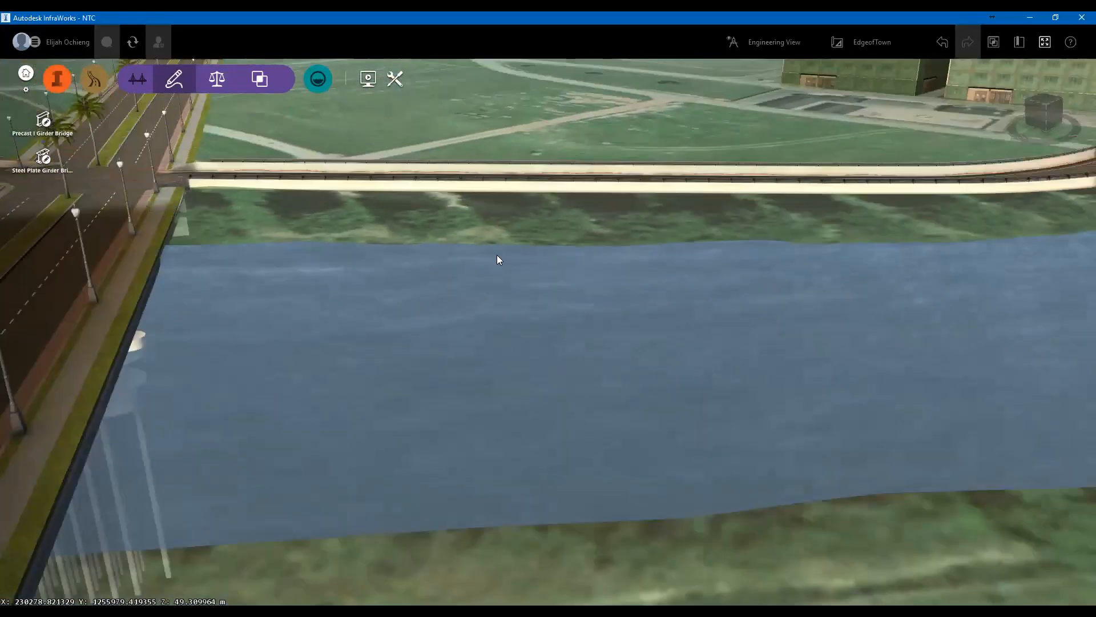
scroll(497, 255, down, 2)
middle_drag(374, 412, 478, 409)
drag(477, 409, 401, 364)
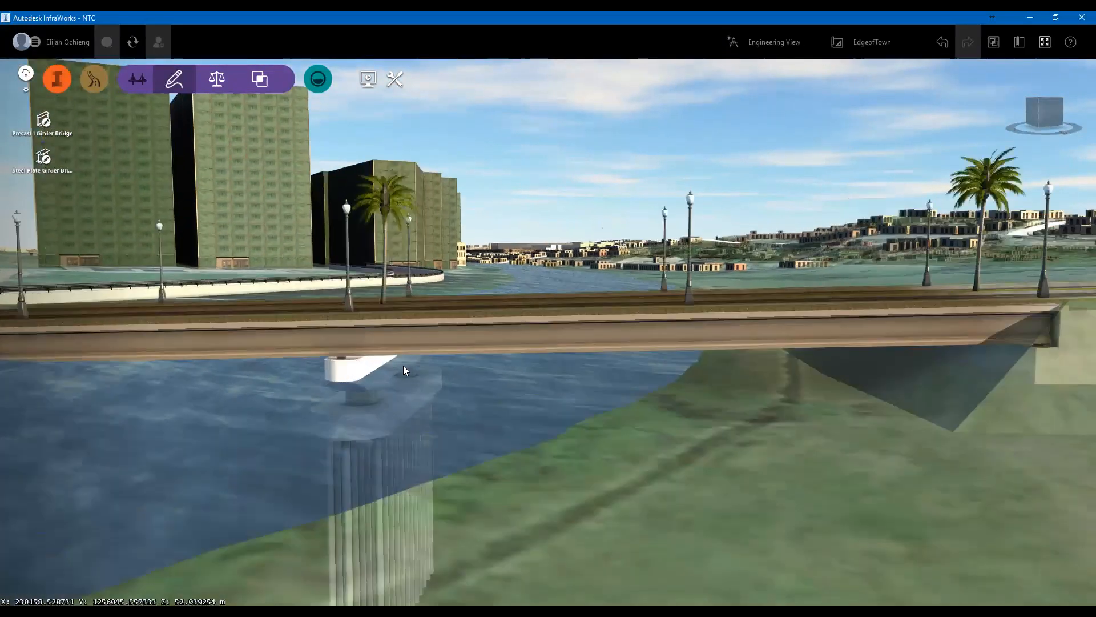
scroll(361, 360, up, 1)
scroll(361, 359, down, 1)
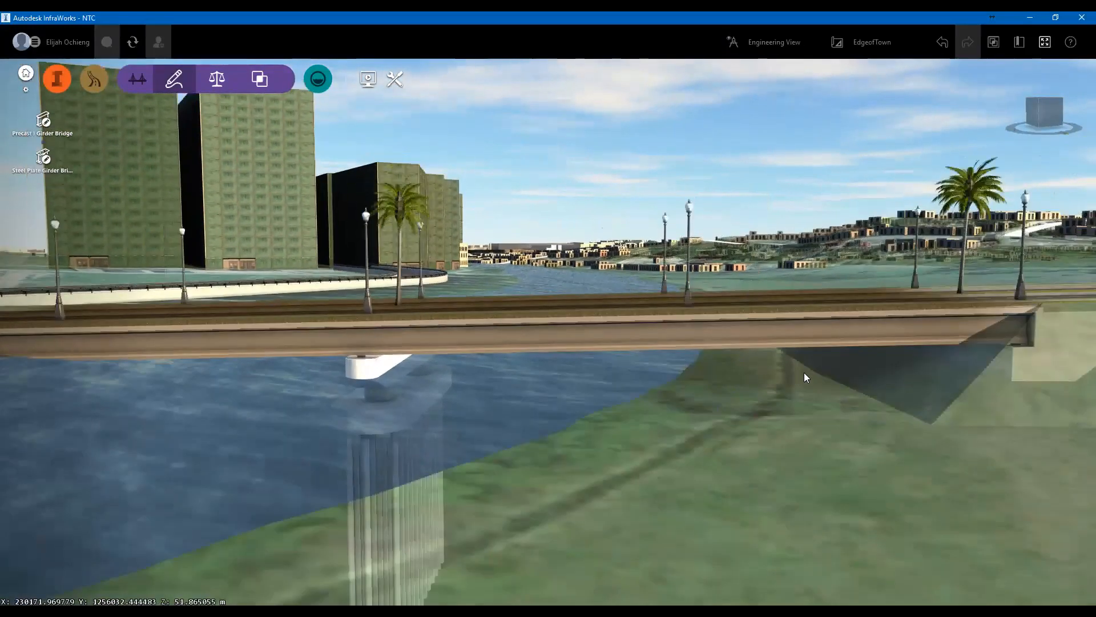
scroll(804, 372, down, 1)
scroll(685, 352, up, 2)
middle_drag(874, 331, 657, 332)
scroll(471, 343, down, 1)
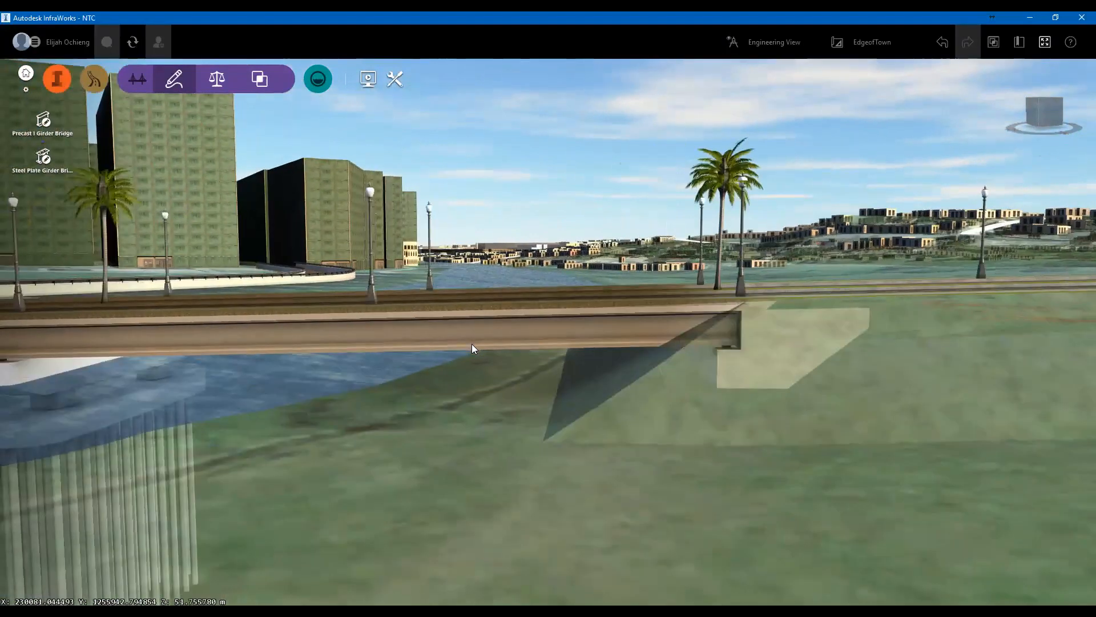
Select the new bridge and show the properties of each of its two girder groups in turn
click(471, 343)
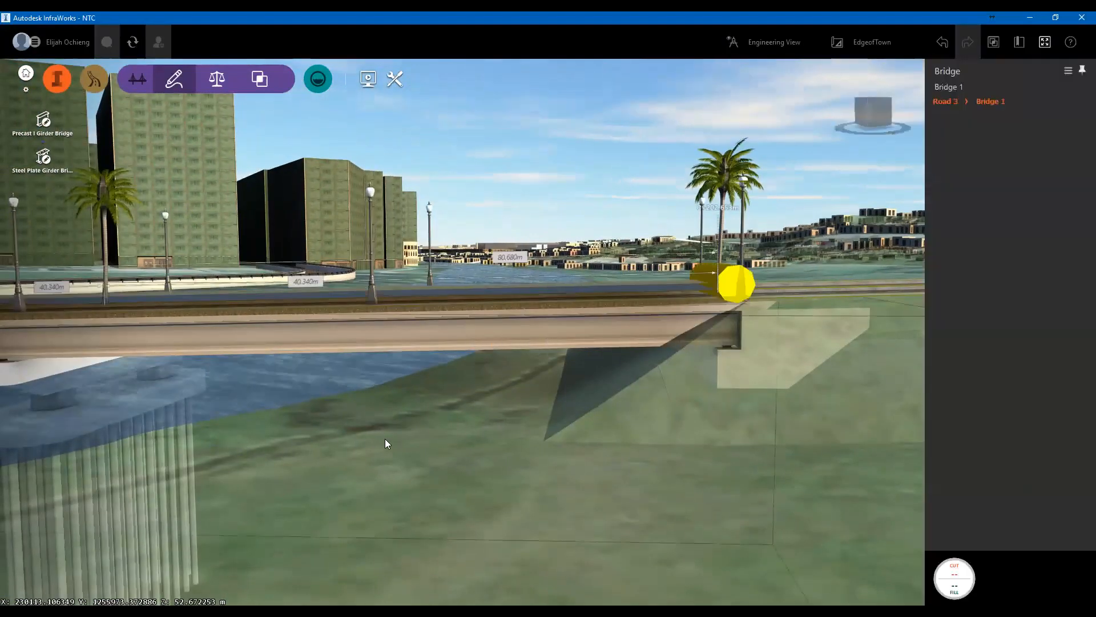
drag(385, 439, 397, 465)
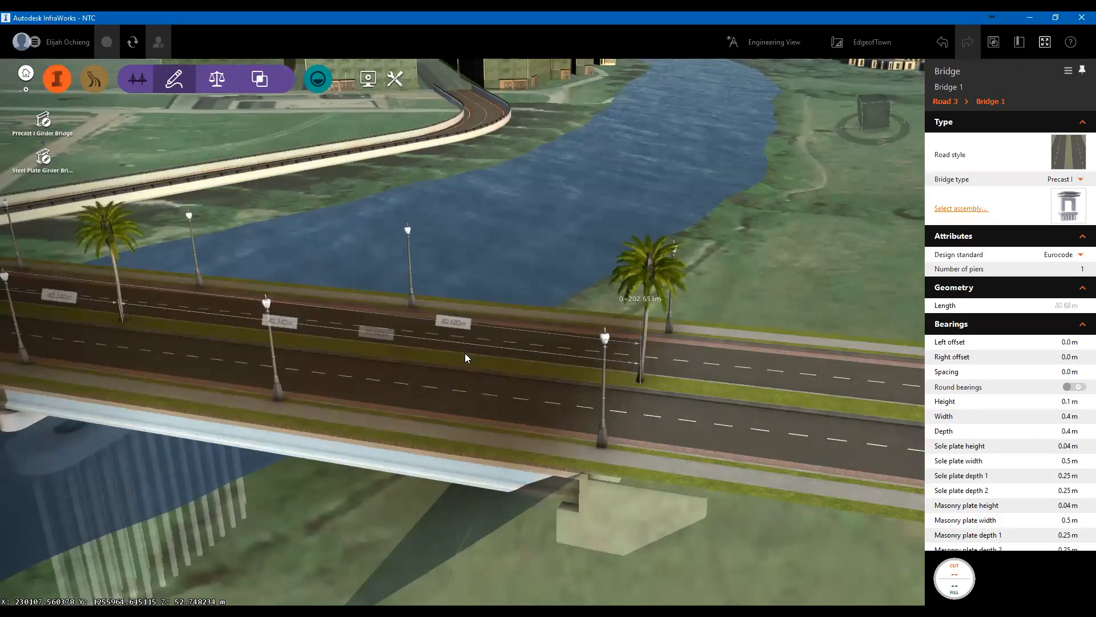
click(466, 357)
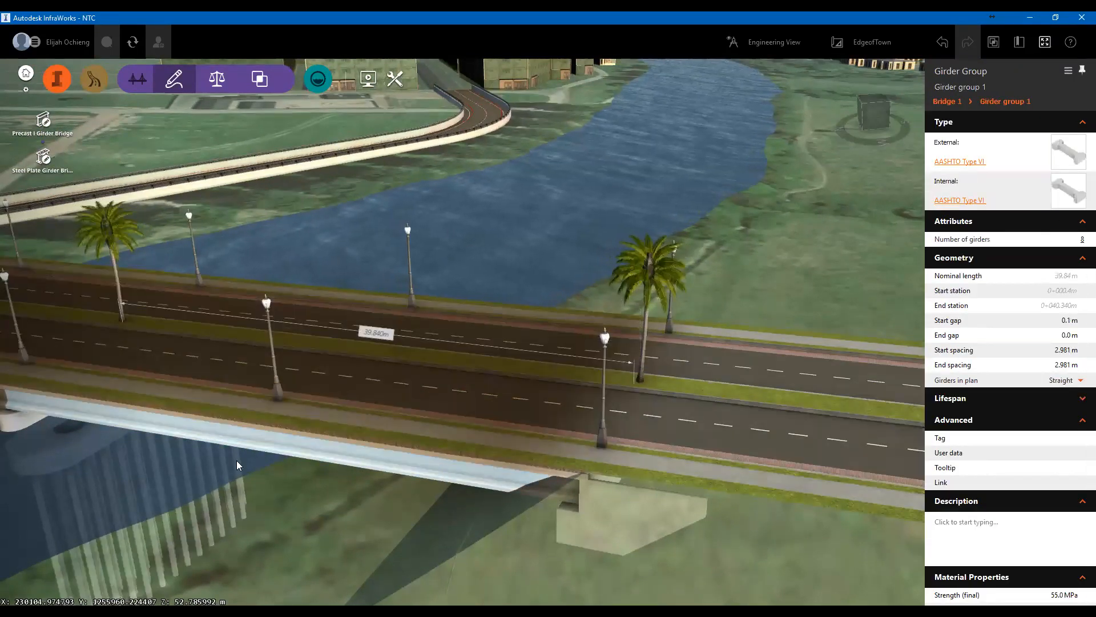
scroll(349, 383, down, 2)
scroll(242, 374, down, 3)
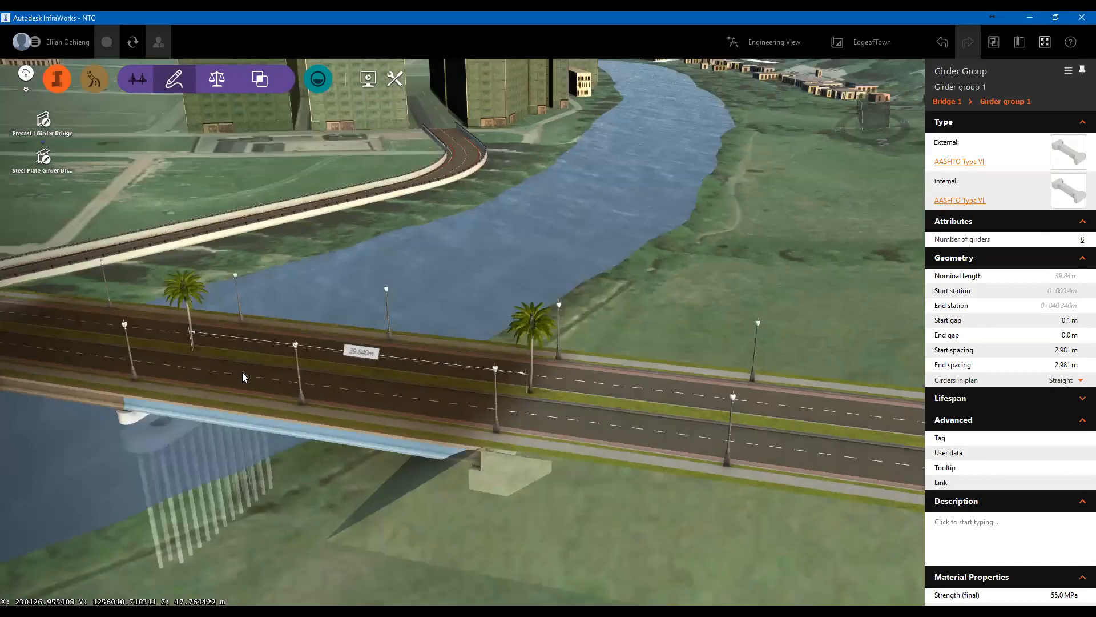
click(242, 374)
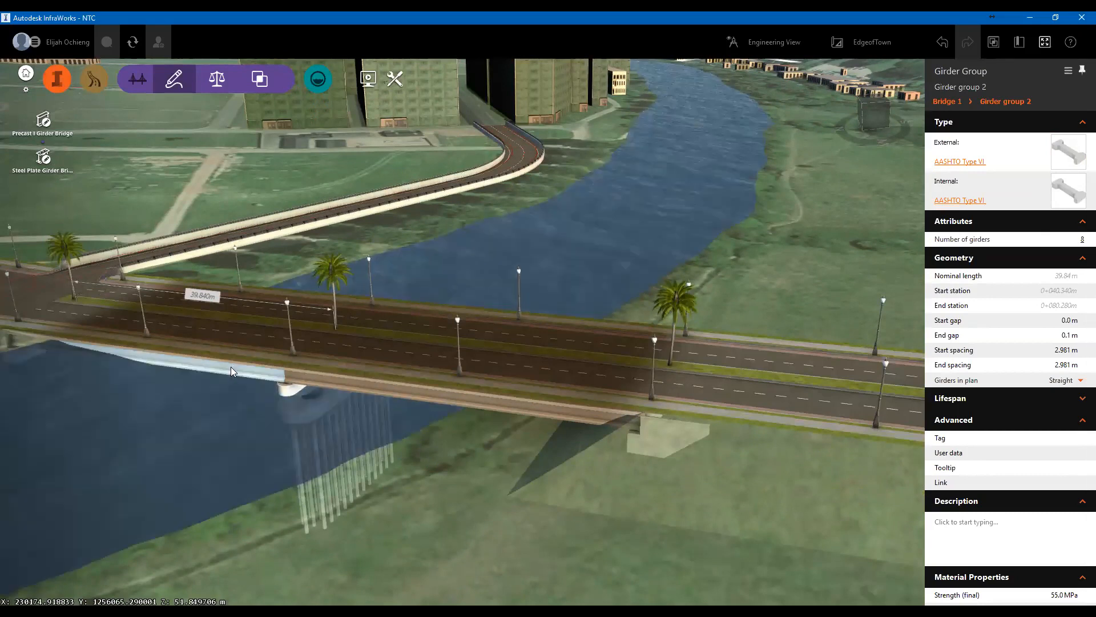
Look through the available component types for the external girders of the second girder group, keeping AASHTO Type VI
click(971, 162)
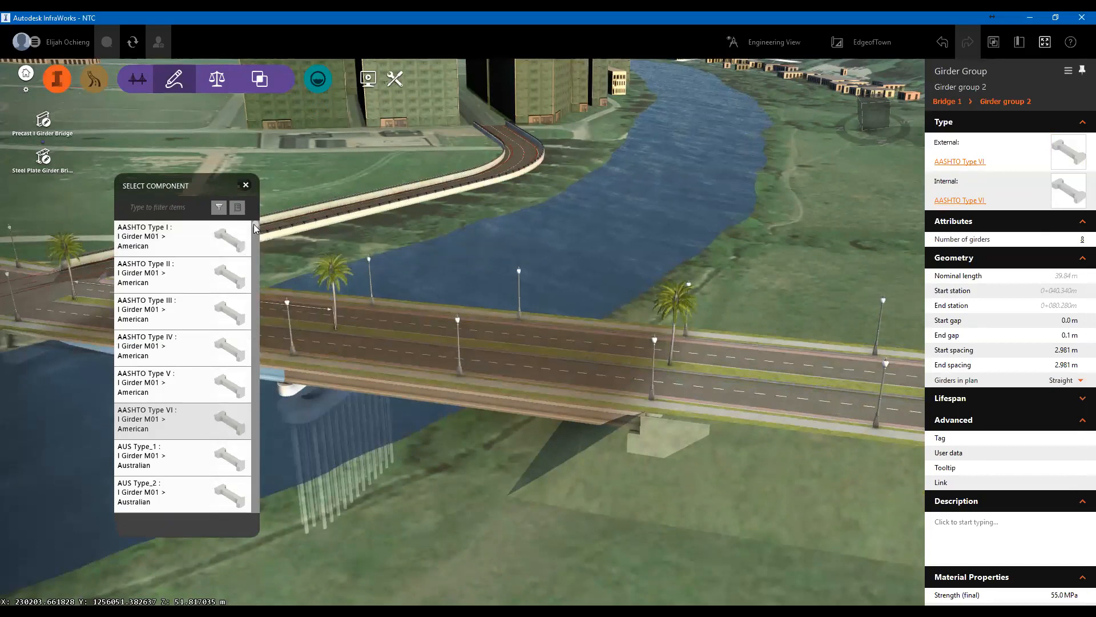
mouse_move(255, 238)
mouse_down()
mouse_move(255, 274)
mouse_move(253, 225)
mouse_move(255, 501)
mouse_move(240, 235)
mouse_up()
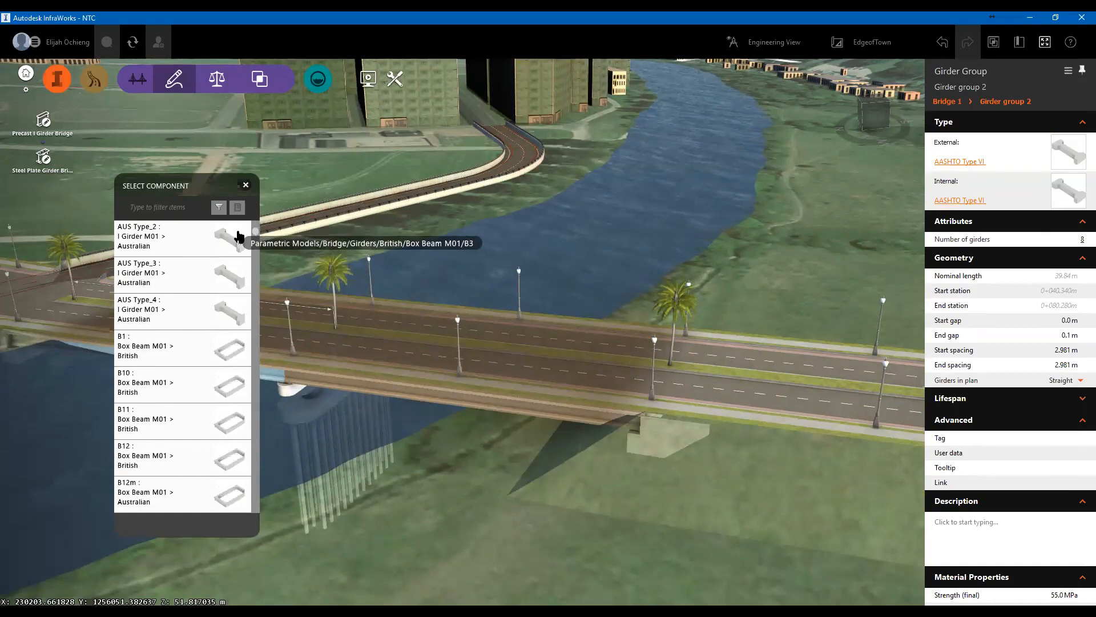
click(246, 185)
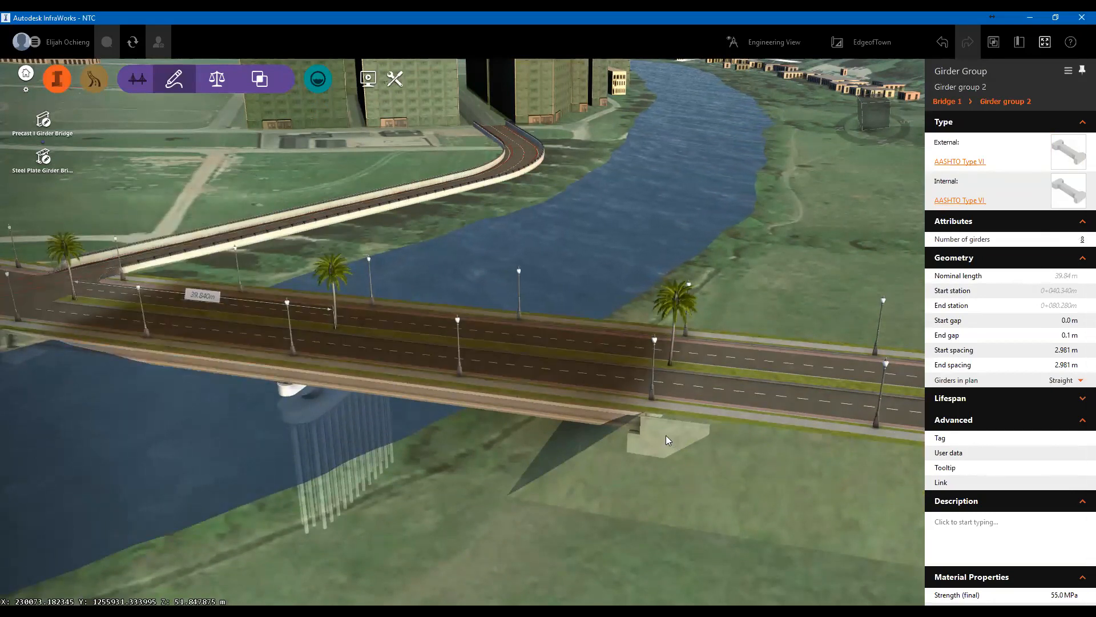
Examine the bridge from below and show the properties of its pier in the river
click(583, 429)
drag(717, 382, 336, 437)
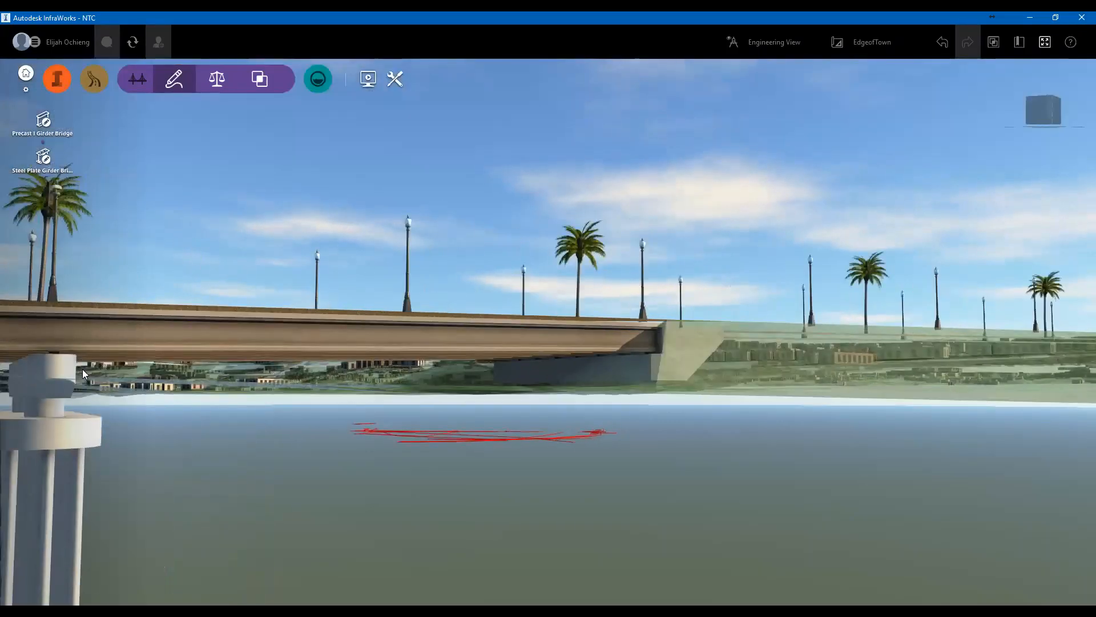
click(85, 363)
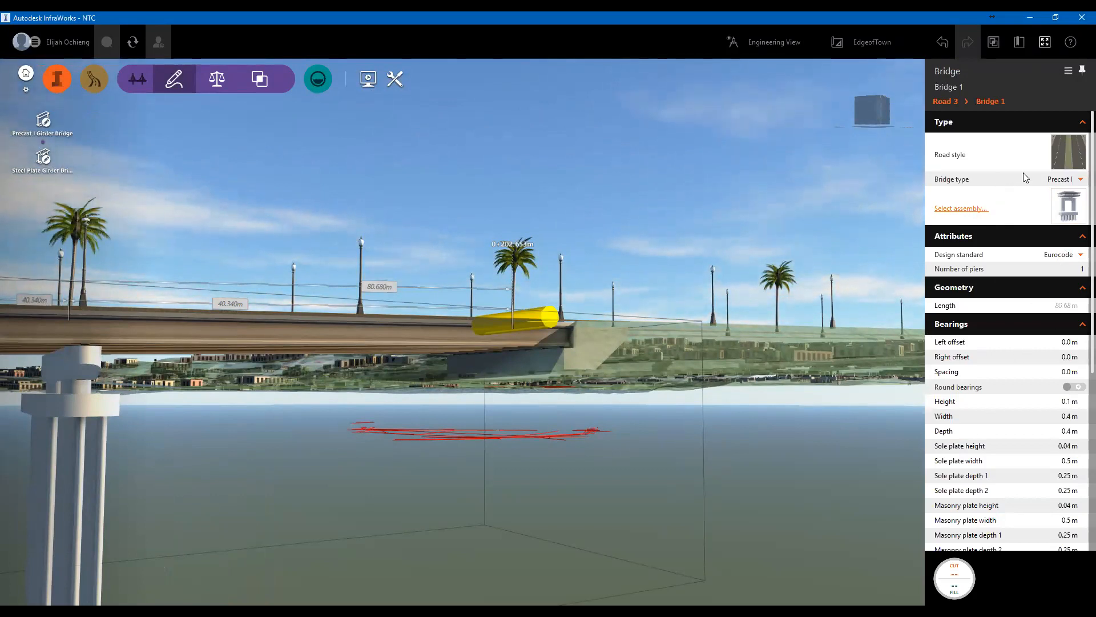
middle_drag(302, 394, 531, 316)
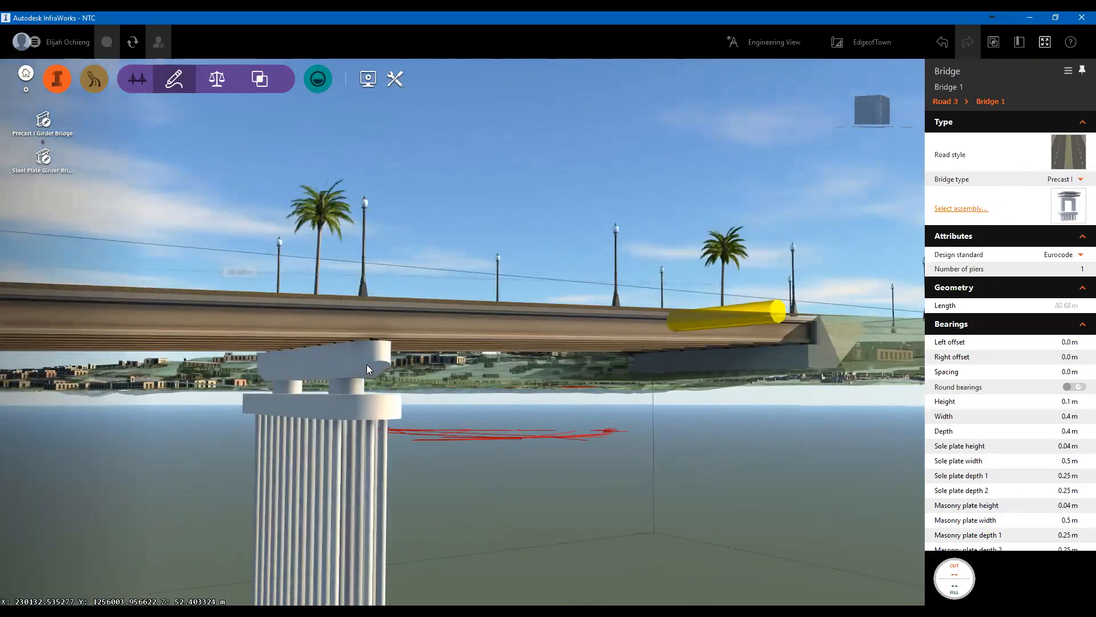
click(381, 360)
click(767, 357)
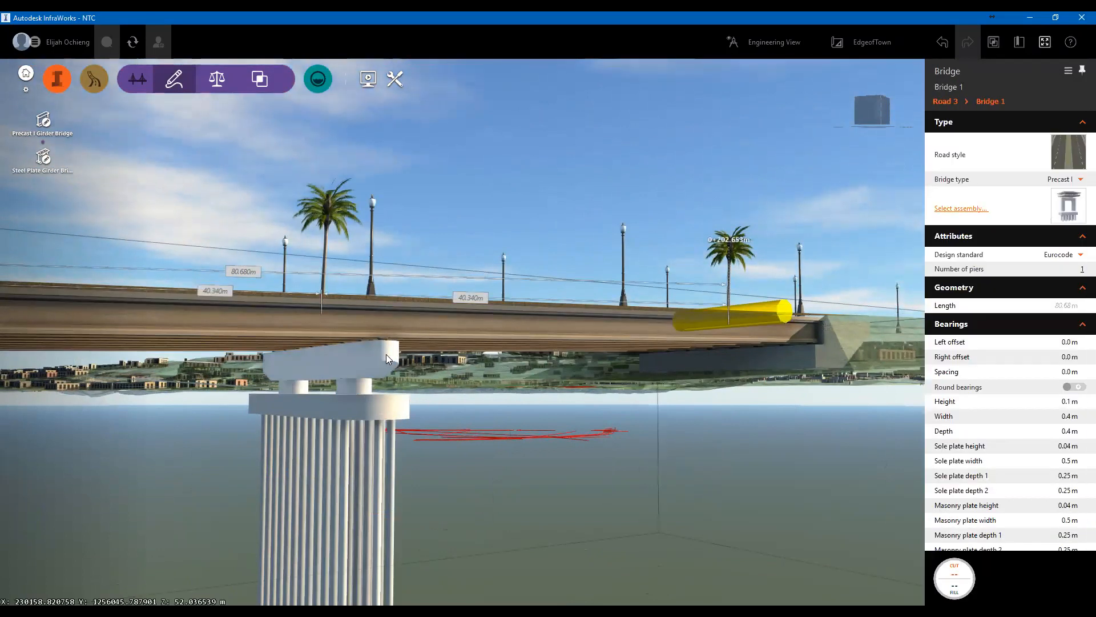
click(386, 358)
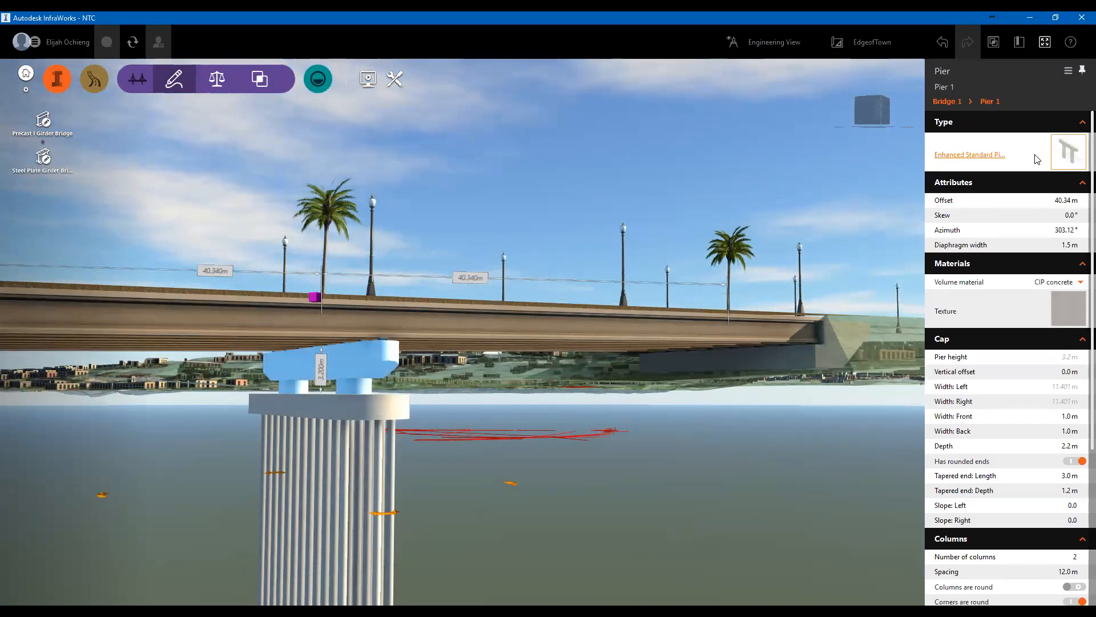
Look through the available pier types, such as flared, hammer, standard and wall piers, keeping the Enhanced Standard Pier
click(986, 159)
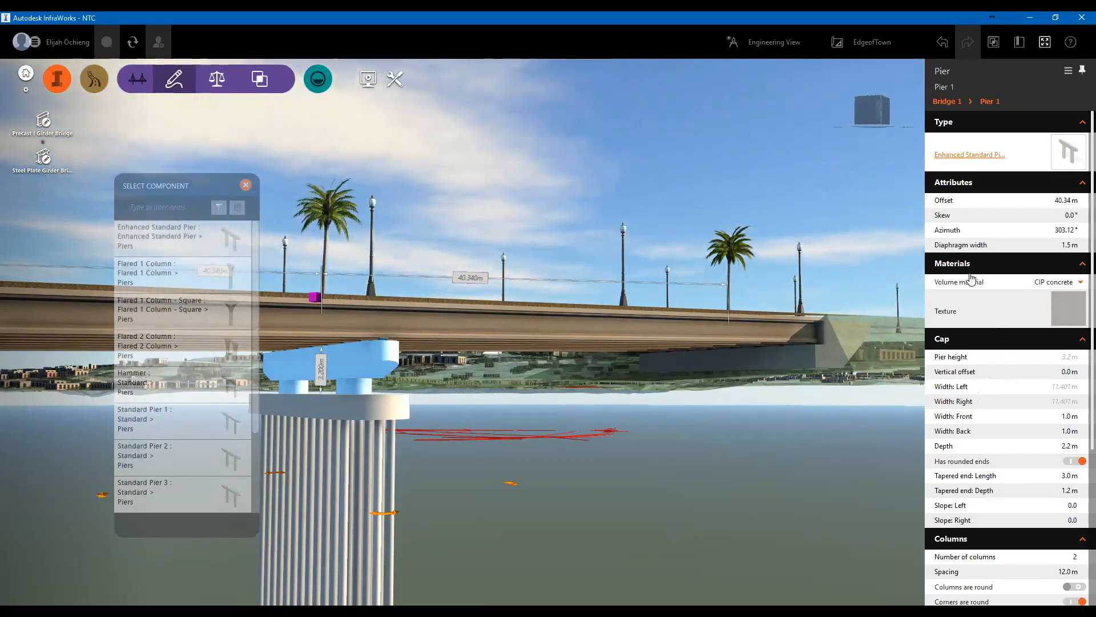
click(1057, 216)
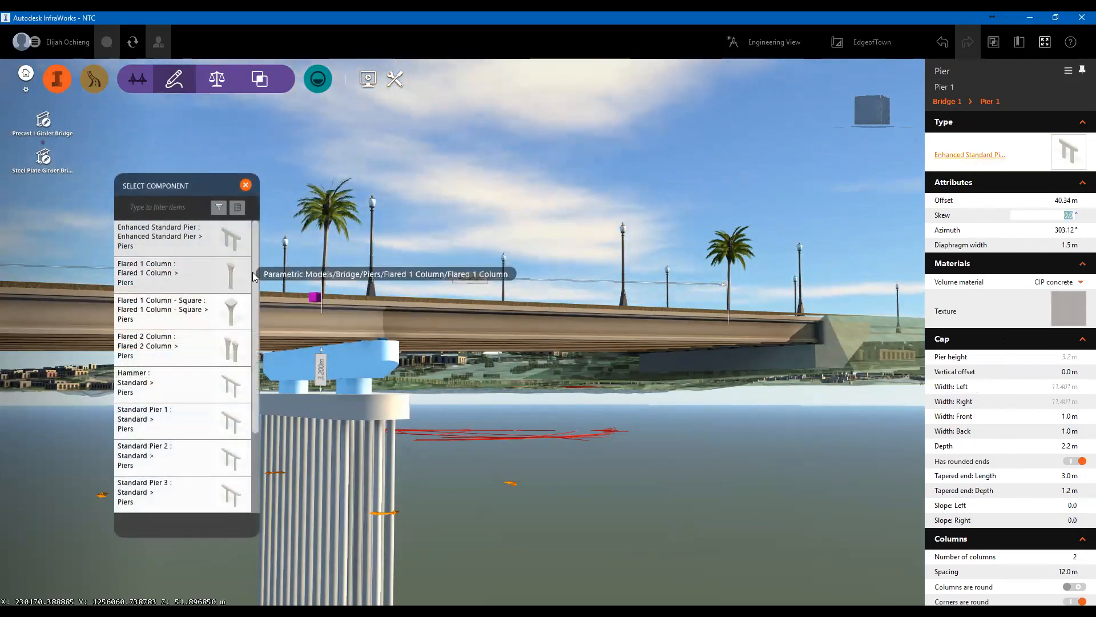
drag(255, 271, 252, 453)
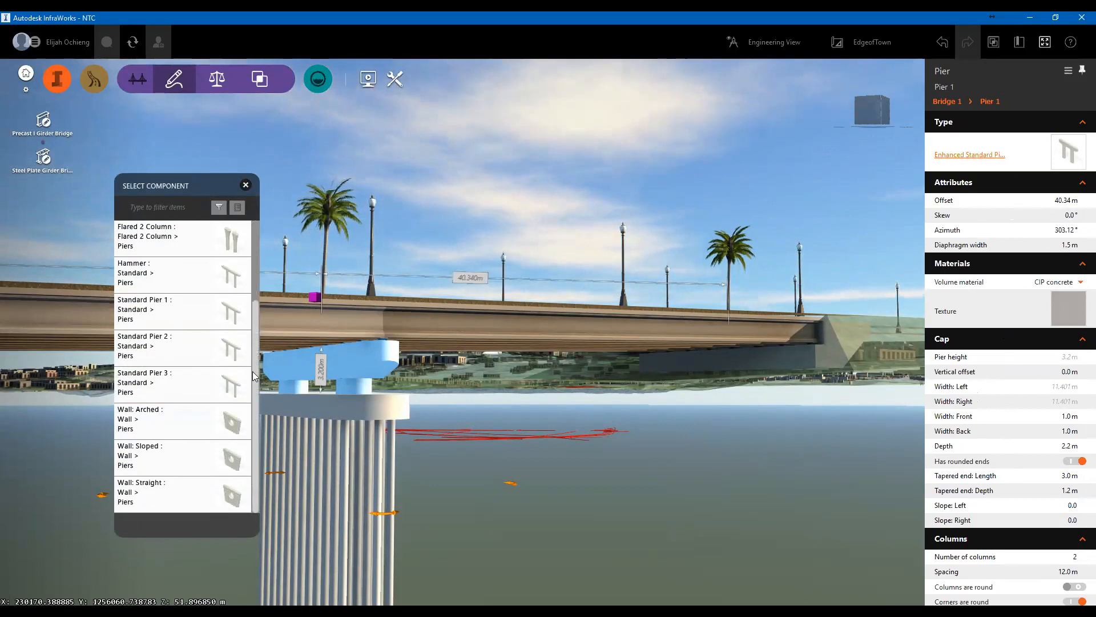
scroll(244, 322, up, 3)
scroll(249, 413, down, 3)
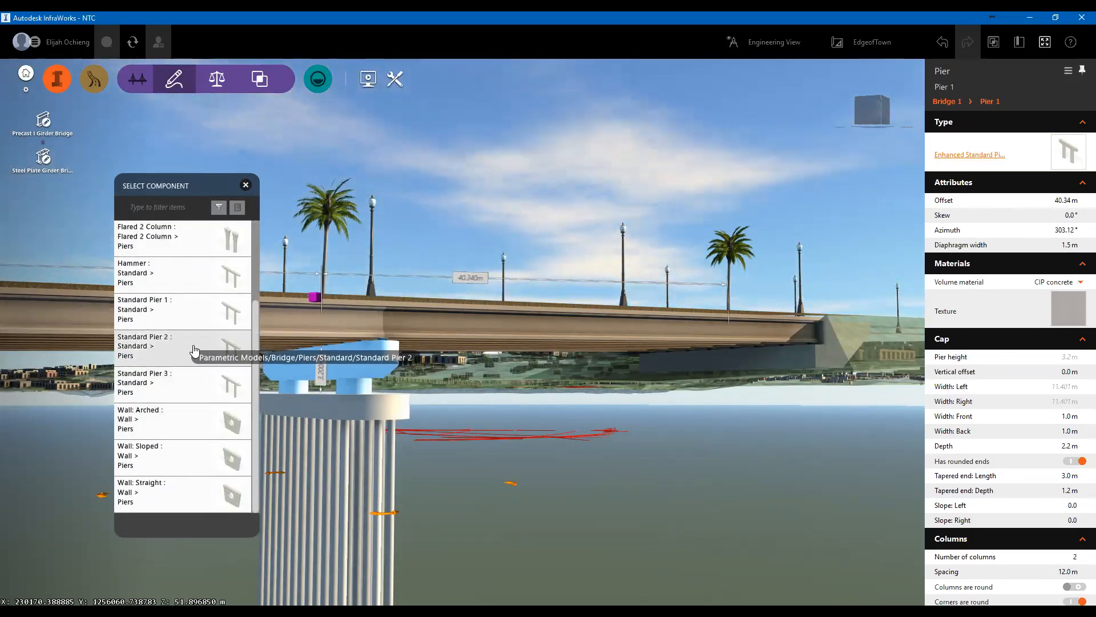
scroll(188, 349, up, 3)
click(245, 186)
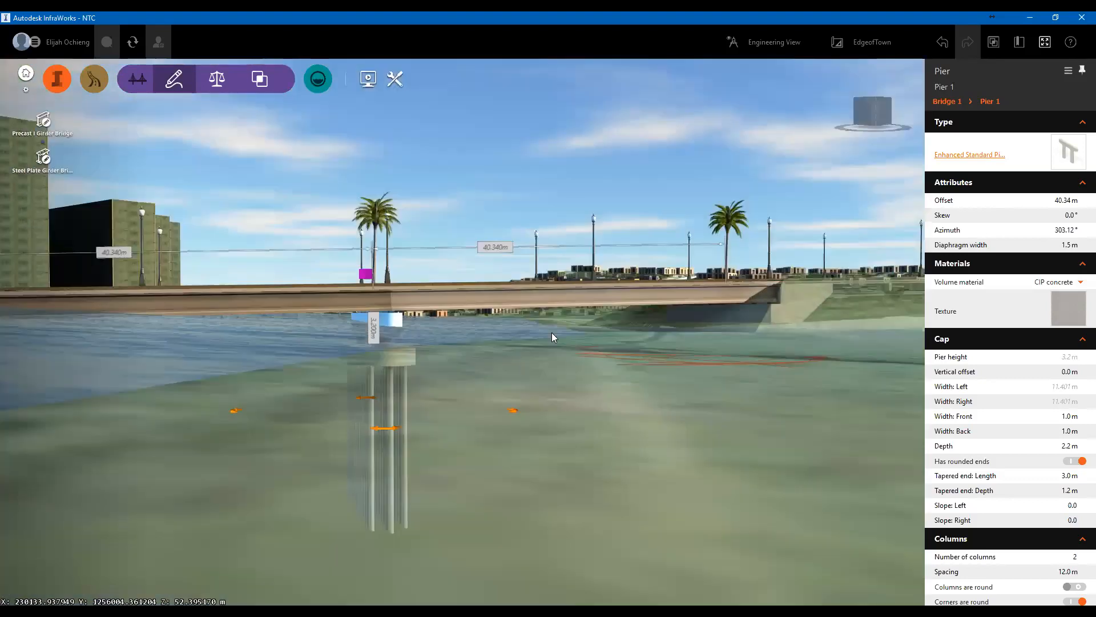
Convert the existing elevated road that crosses the new boulevard beside the river to a design road
drag(548, 380, 433, 415)
drag(362, 317, 486, 351)
scroll(487, 352, down, 5)
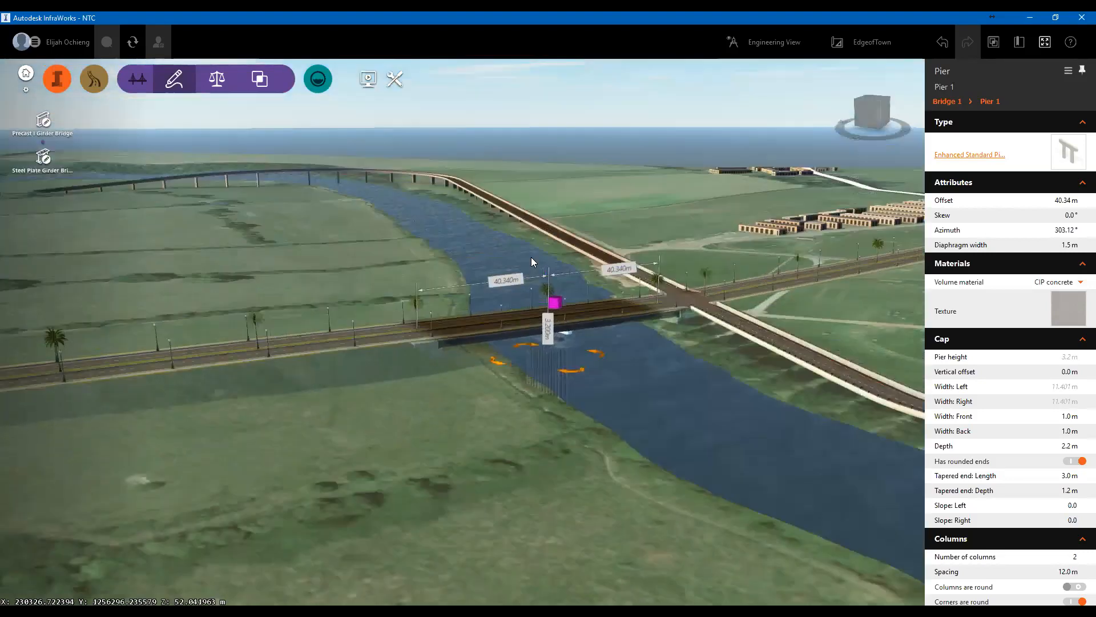
drag(531, 257, 427, 303)
scroll(428, 303, down, 6)
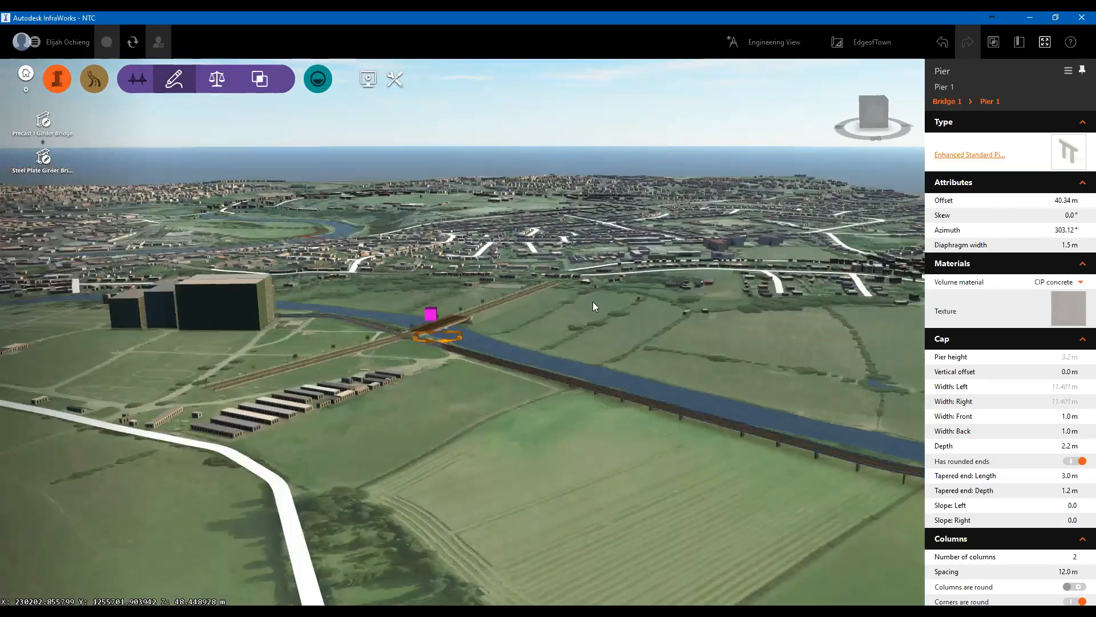
drag(593, 302, 522, 415)
scroll(371, 214, up, 6)
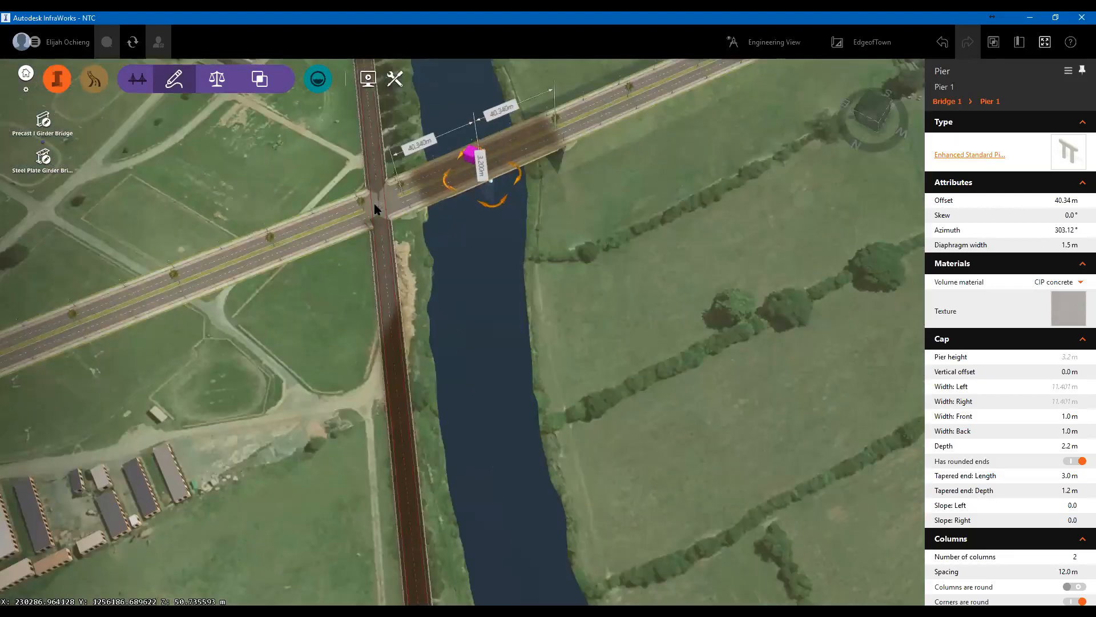
click(376, 204)
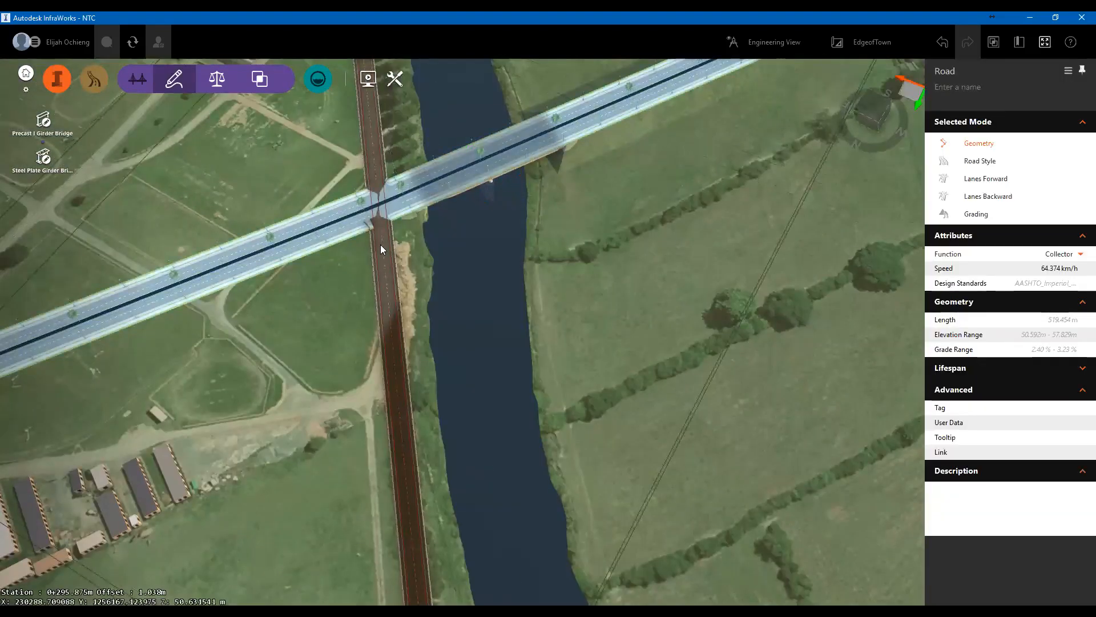
scroll(386, 243, up, 3)
click(397, 249)
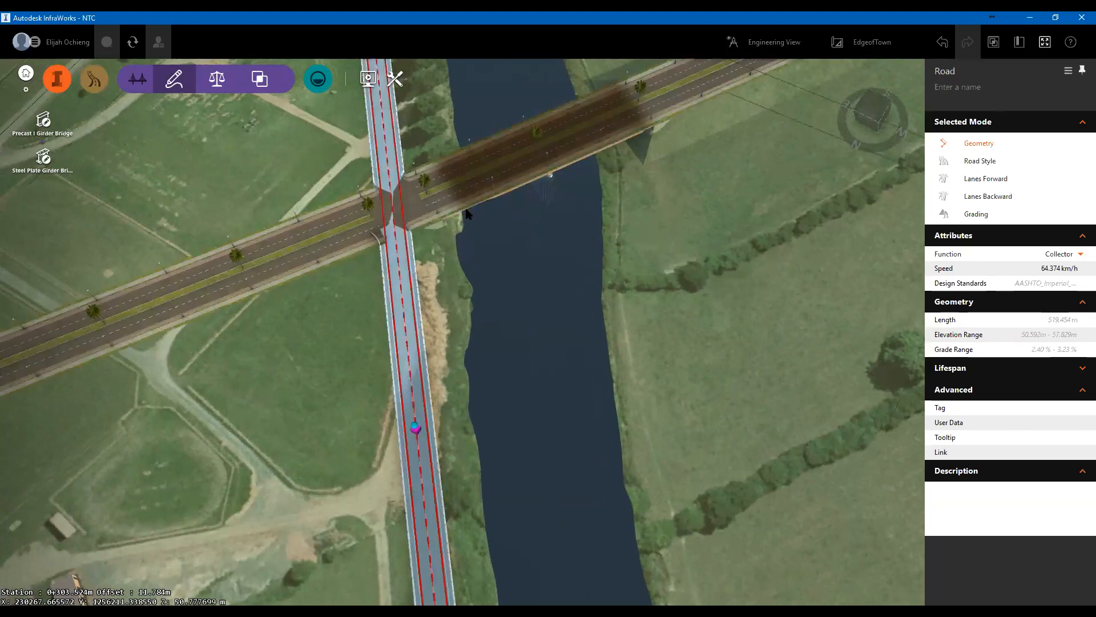
shift+middle_drag(338, 404, 337, 342)
shift+middle_drag(330, 381, 379, 379)
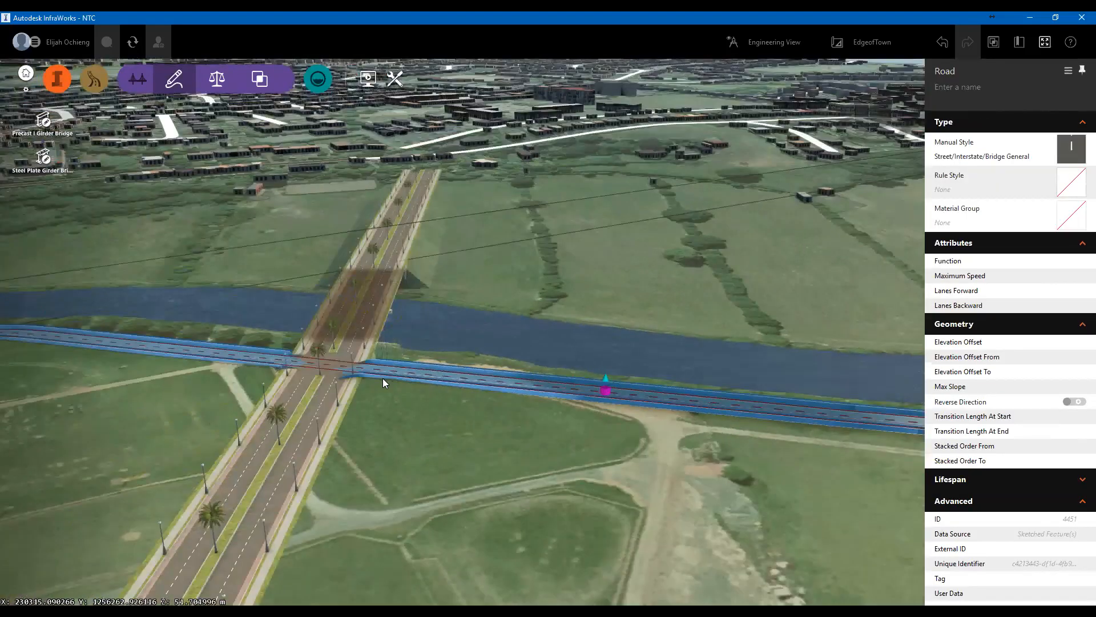
right_click(409, 376)
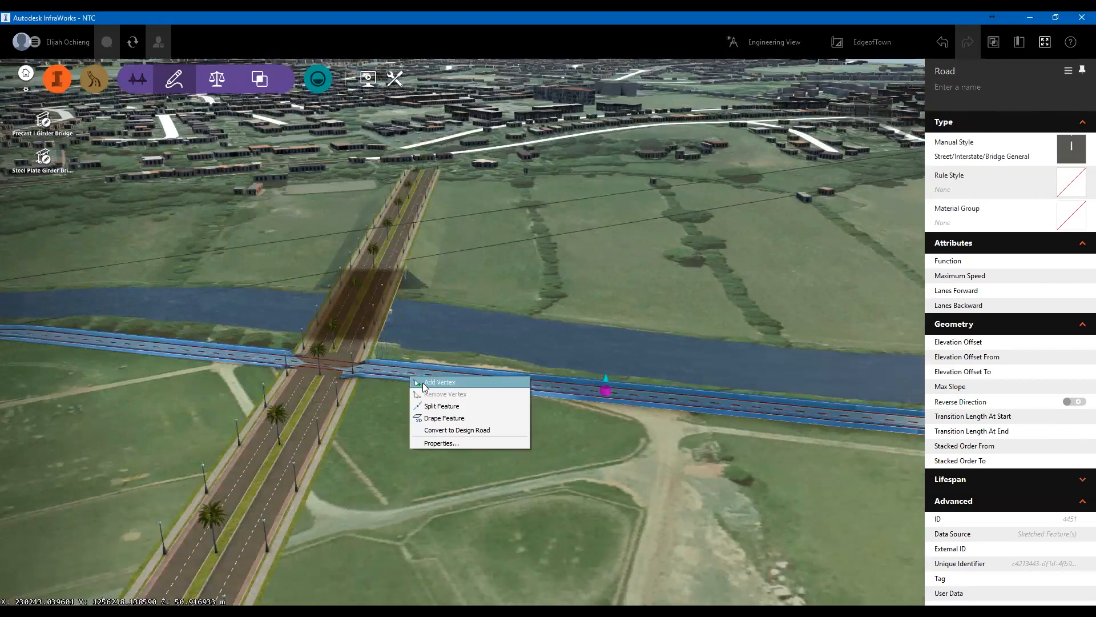
click(447, 432)
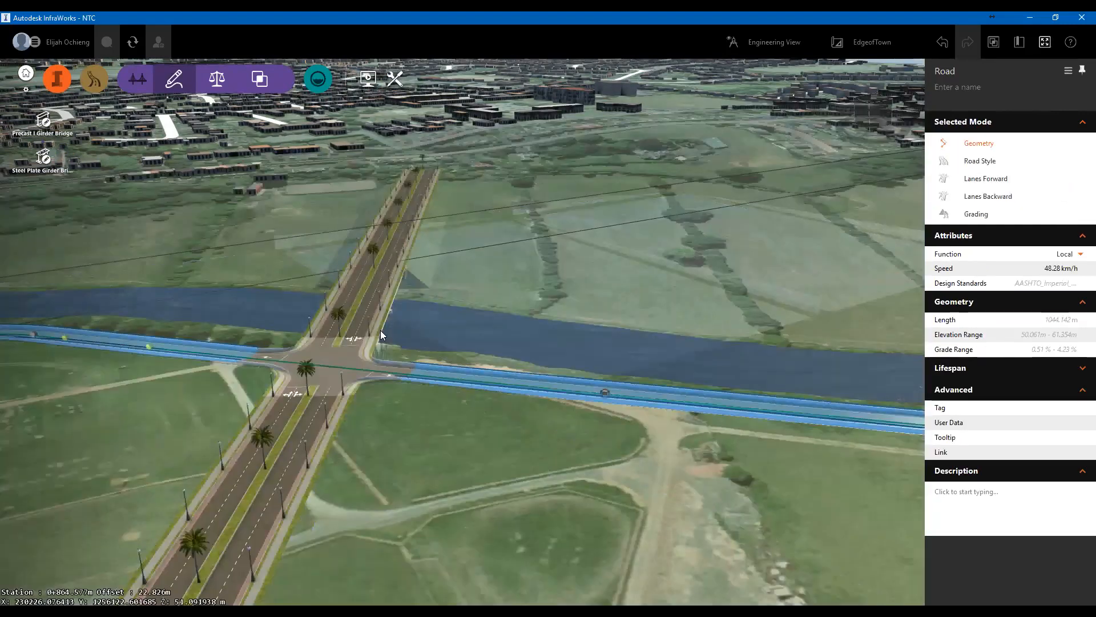
Select the intersection of the boulevard and the converted road to show its properties
drag(336, 374, 335, 404)
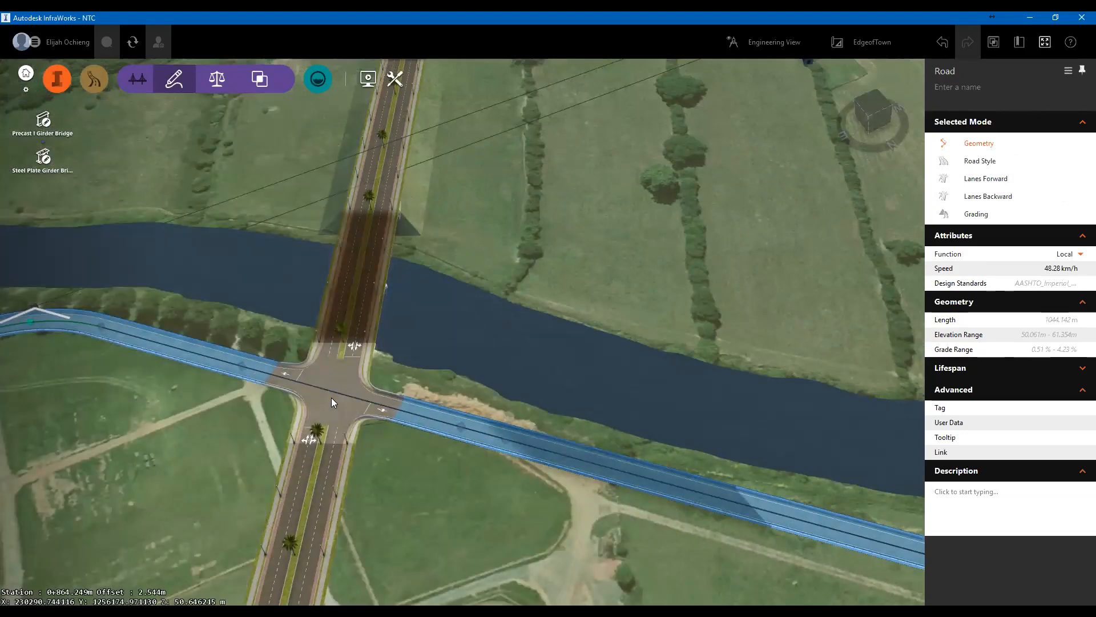
click(332, 398)
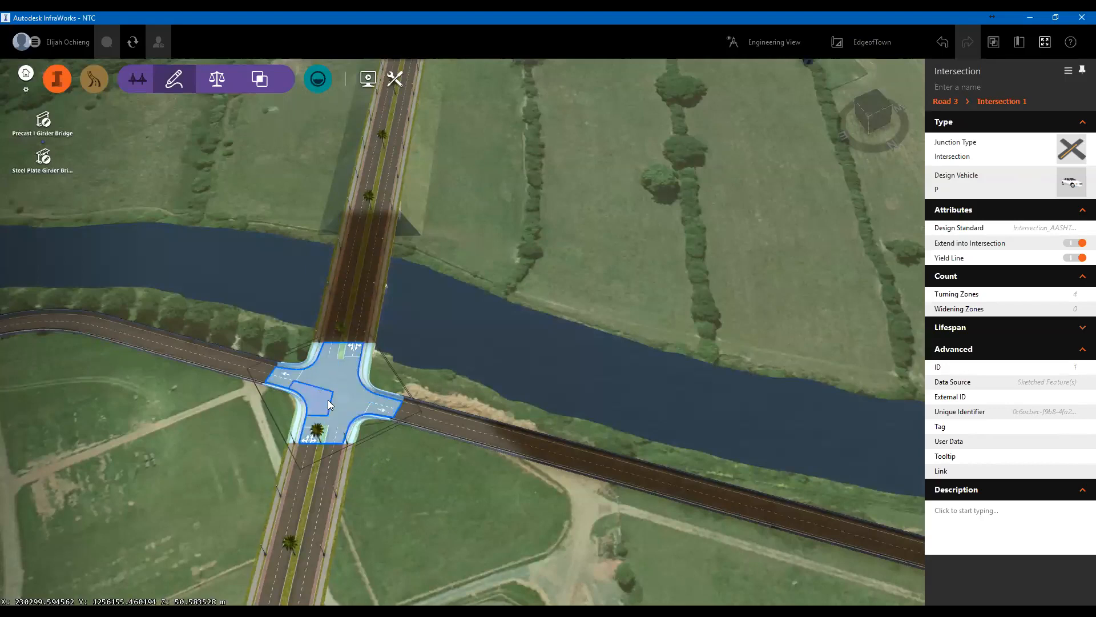
Examine the intersection of the boulevard and the crossing road, including its approach lanes and turn markings
scroll(387, 376, up, 2)
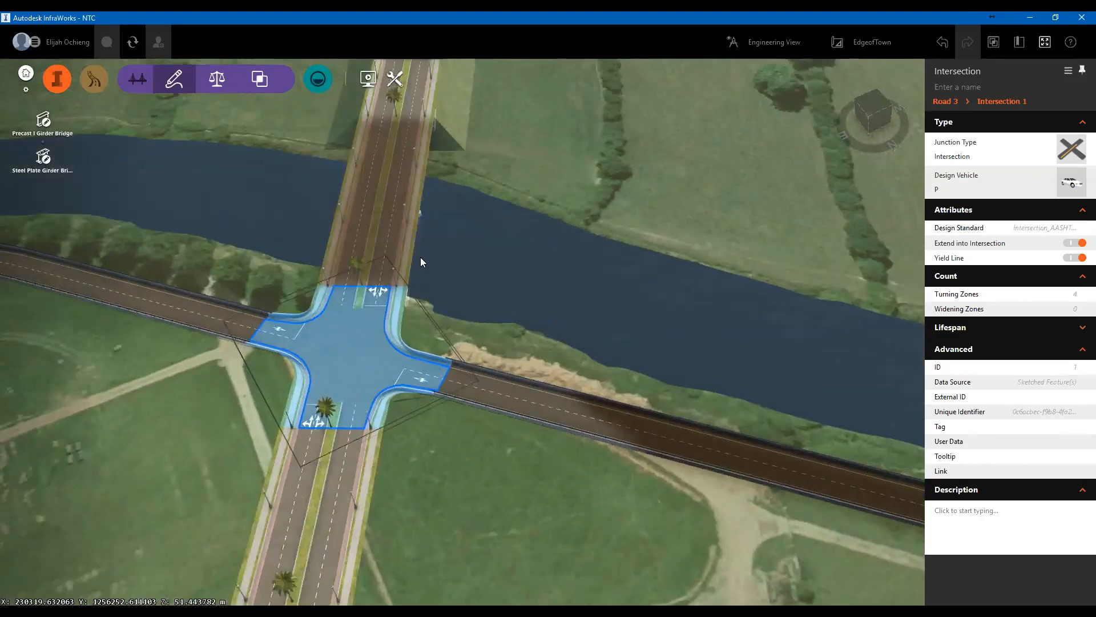
scroll(420, 257, up, 3)
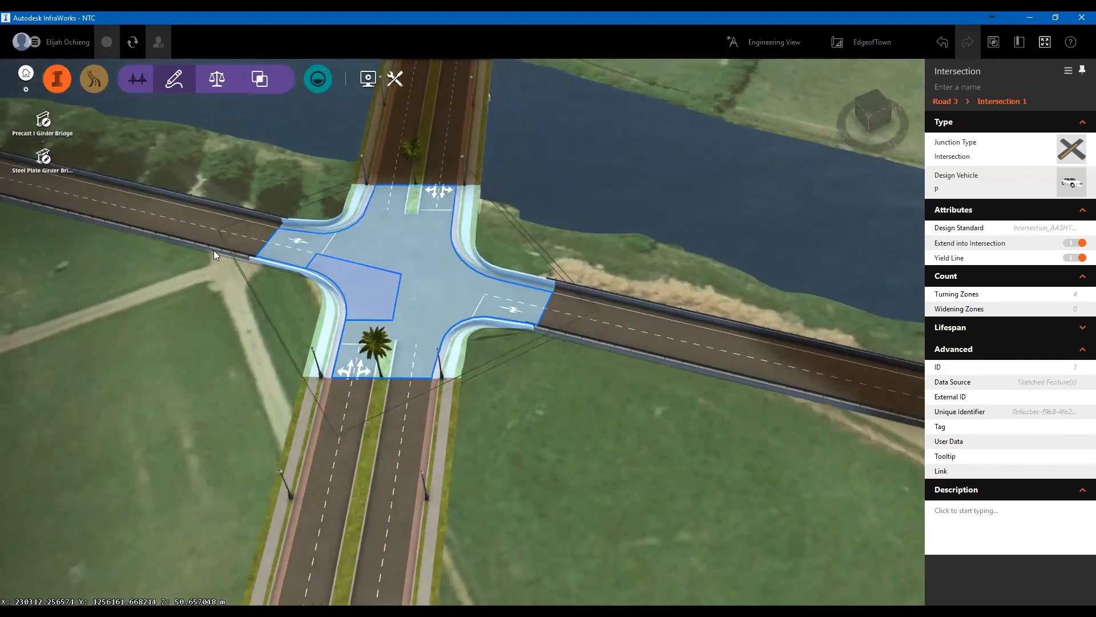
scroll(365, 241, down, 2)
middle_drag(291, 224, 384, 263)
scroll(385, 263, down, 2)
scroll(385, 263, up, 3)
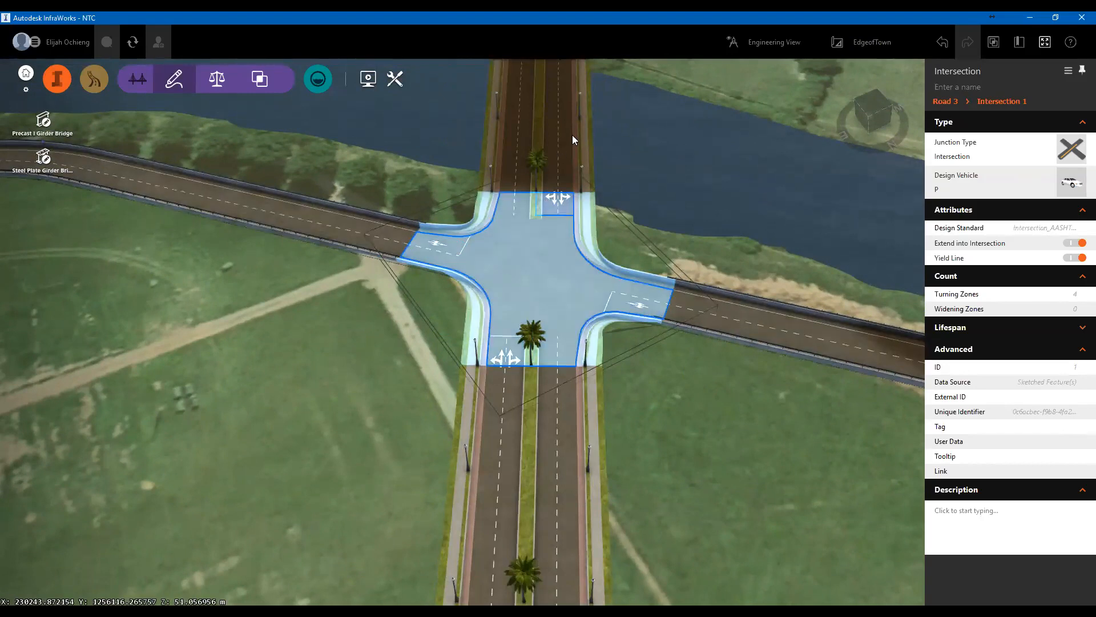
scroll(524, 438, down, 3)
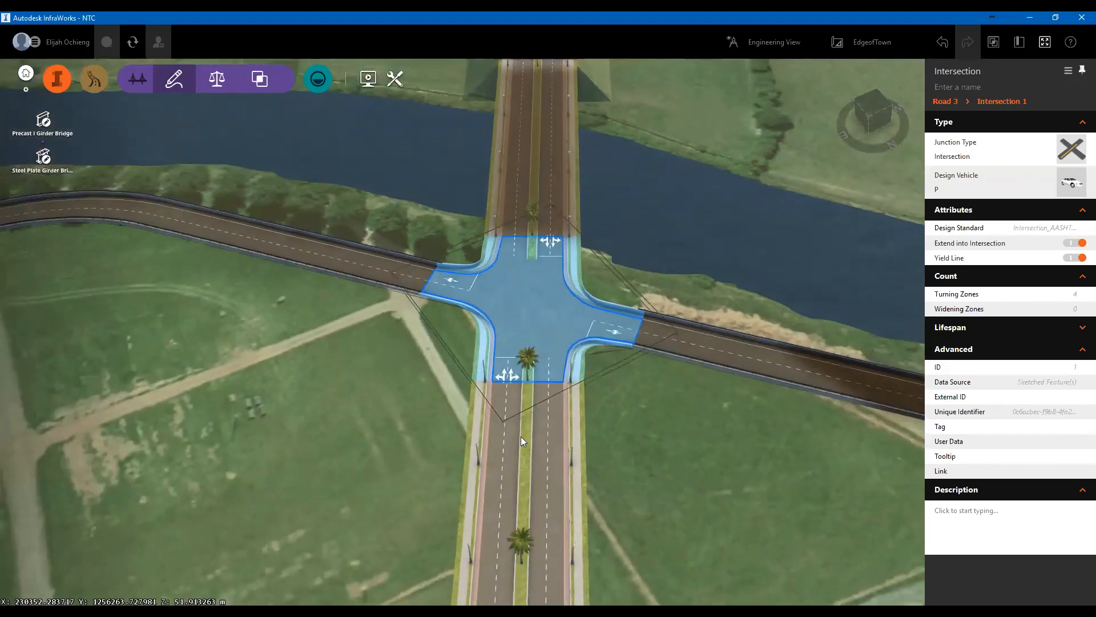
scroll(574, 425, up, 2)
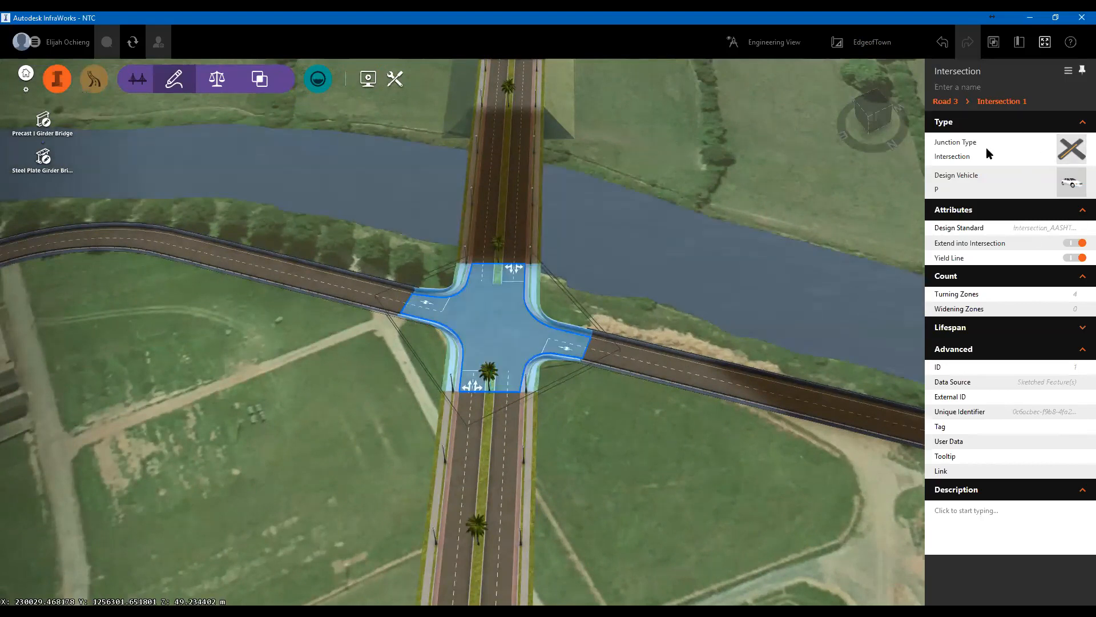
Change the junction type of the boulevard crossing from intersection to roundabout
click(1070, 151)
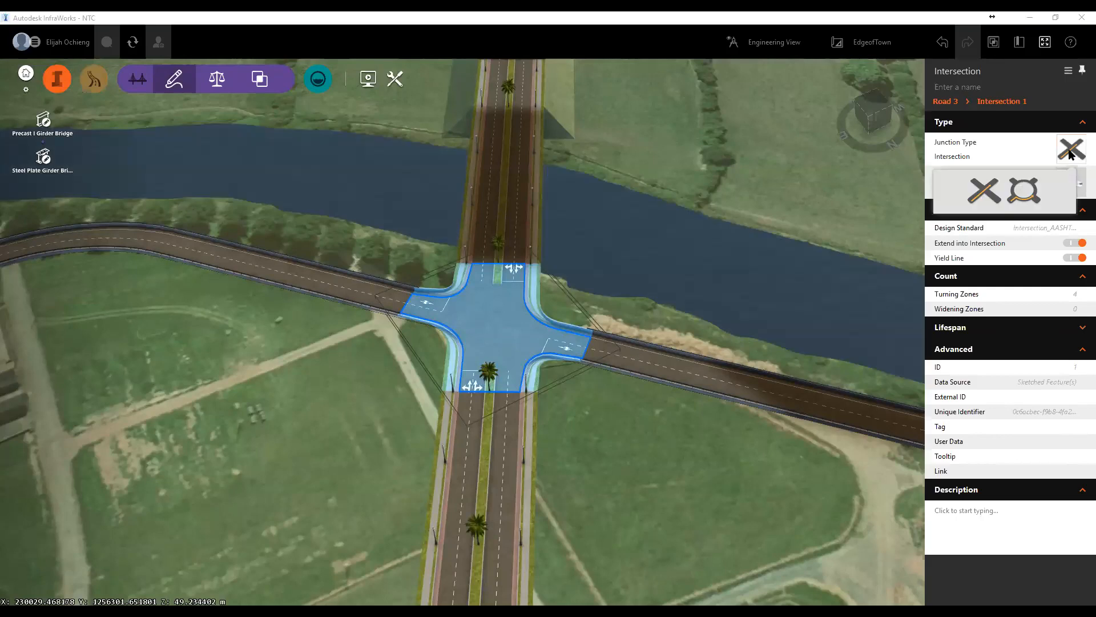
click(1015, 192)
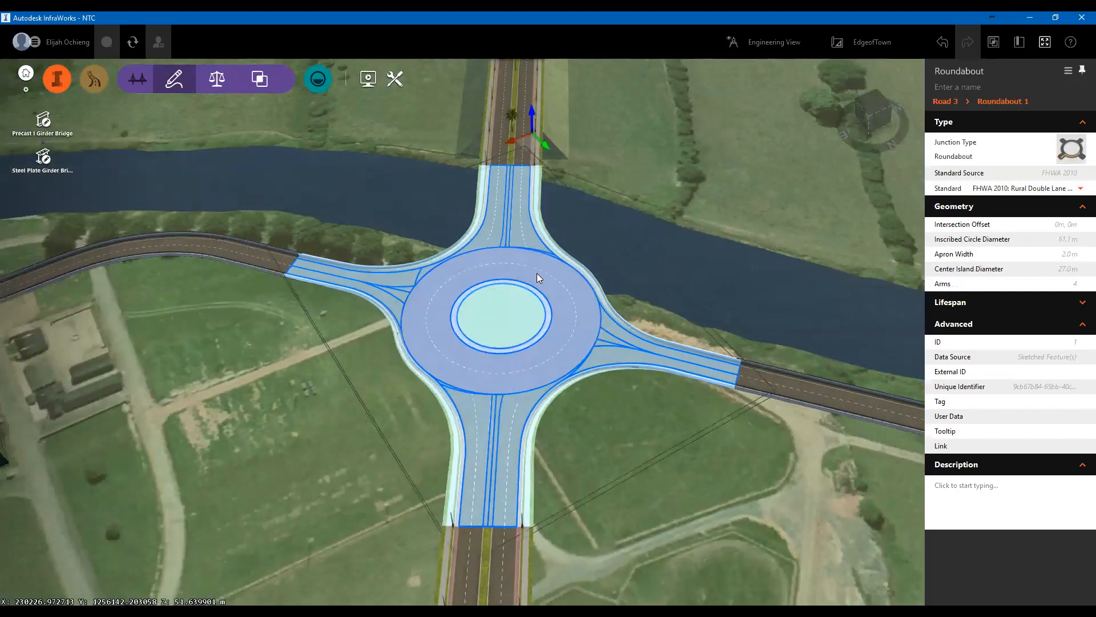
scroll(537, 273, down, 3)
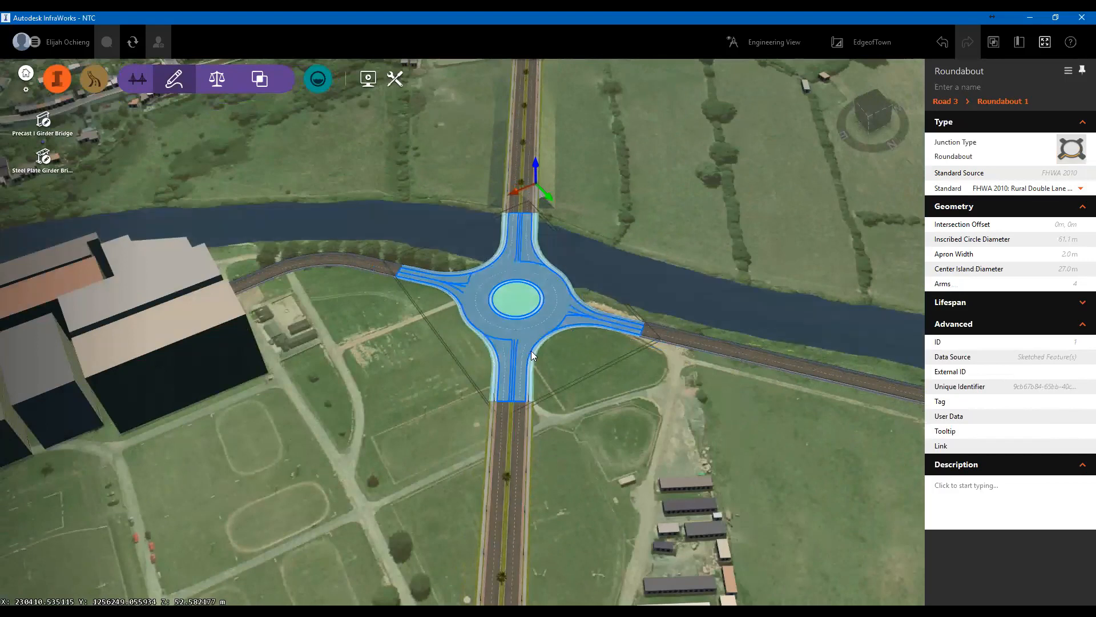
scroll(531, 350, up, 2)
scroll(513, 391, up, 2)
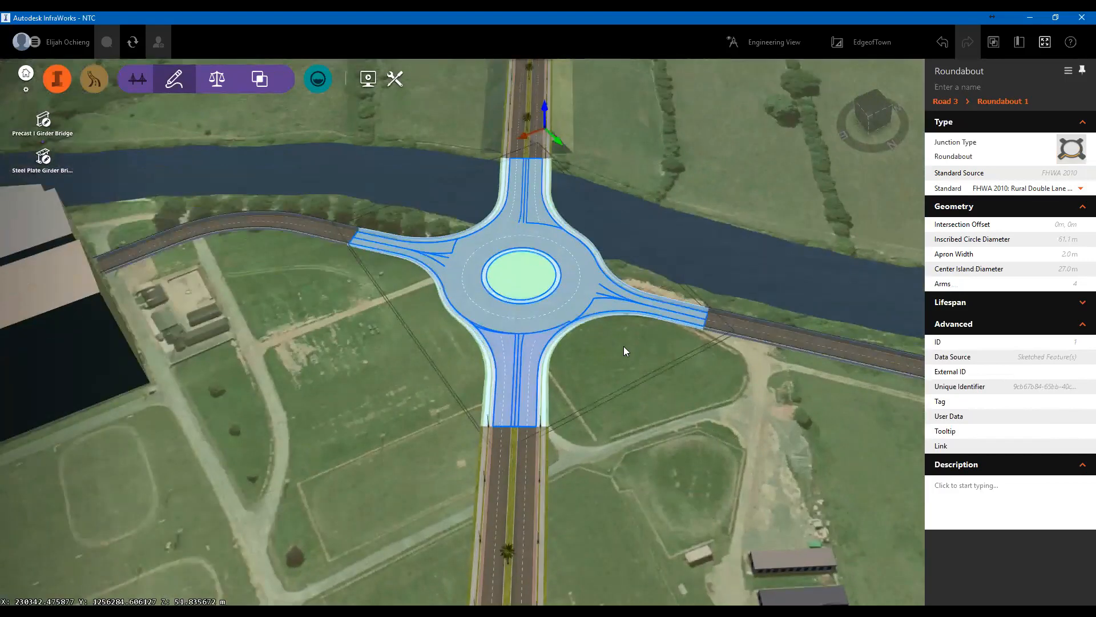
Inspect the properties of the roundabout's roundel and of its arm along the riverside road, then clear the selection
scroll(522, 364, up, 3)
double_click(440, 286)
click(480, 373)
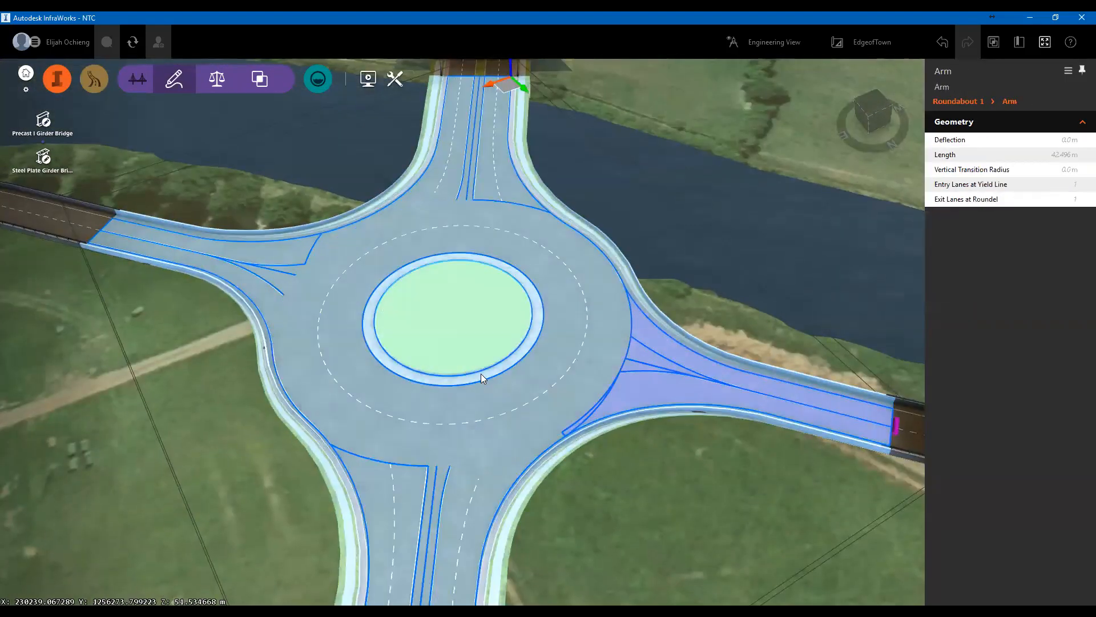
scroll(480, 372, up, 4)
scroll(477, 373, down, 2)
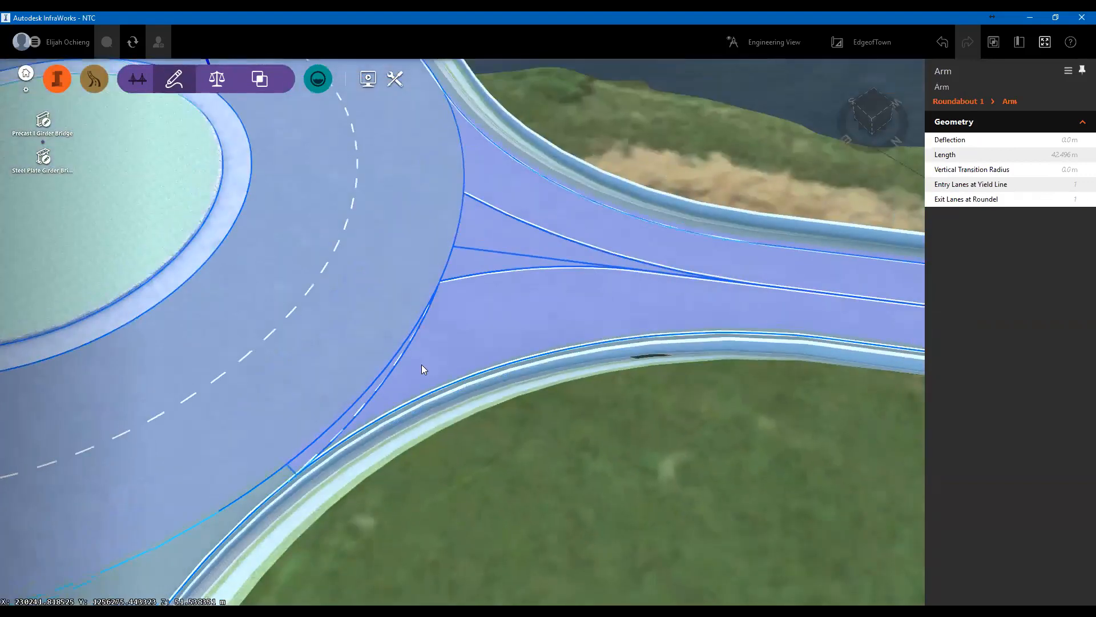
scroll(414, 363, down, 5)
click(461, 362)
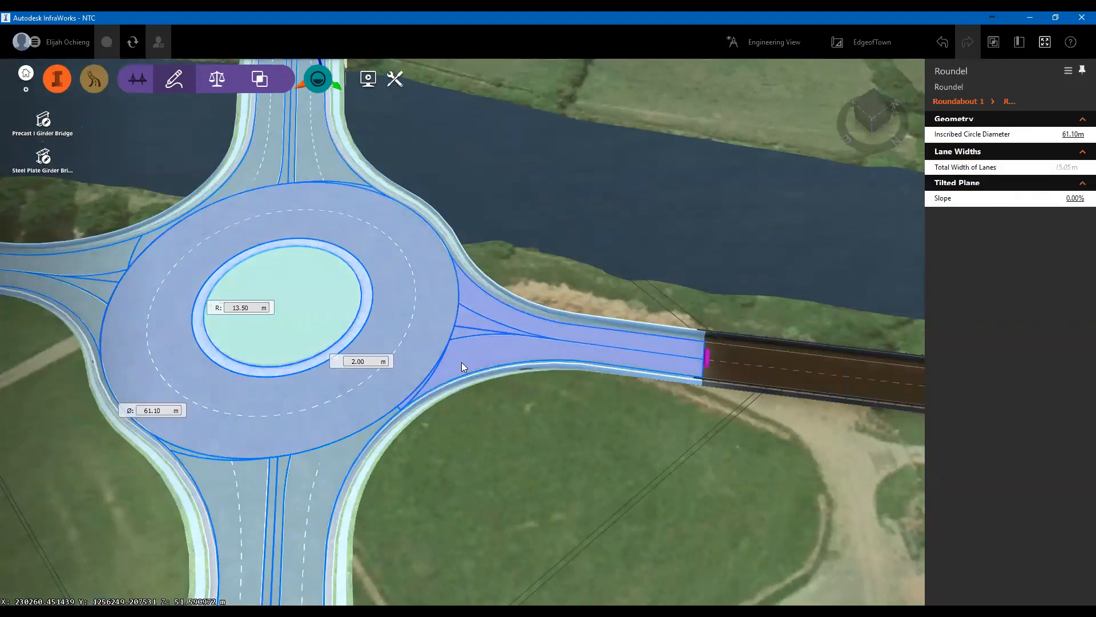
scroll(483, 493, down, 1)
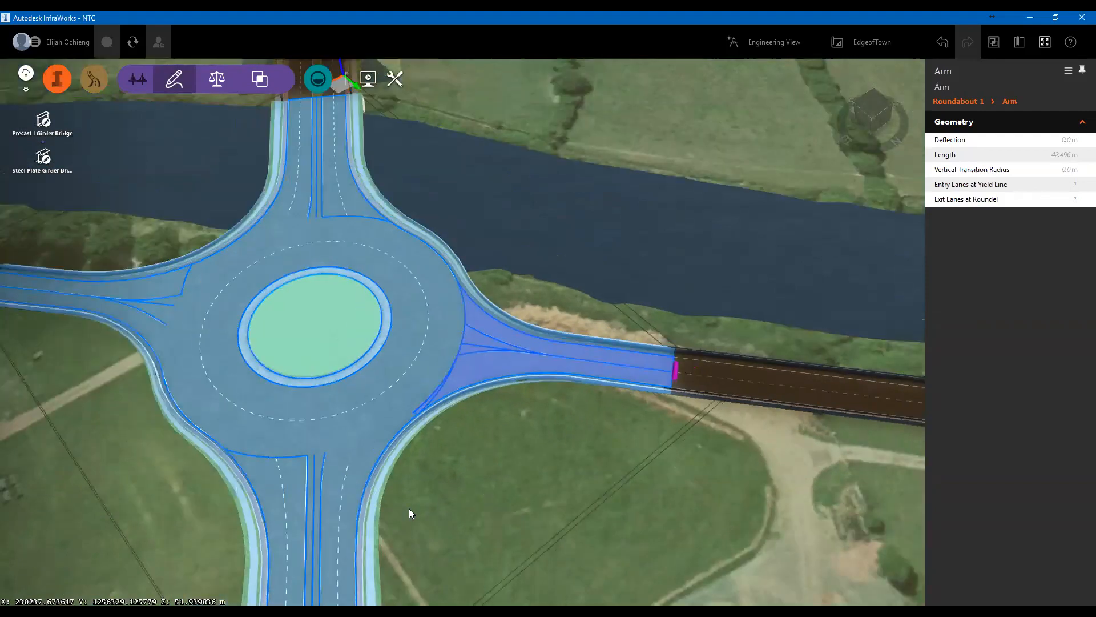
scroll(415, 414, down, 3)
key(Escape)
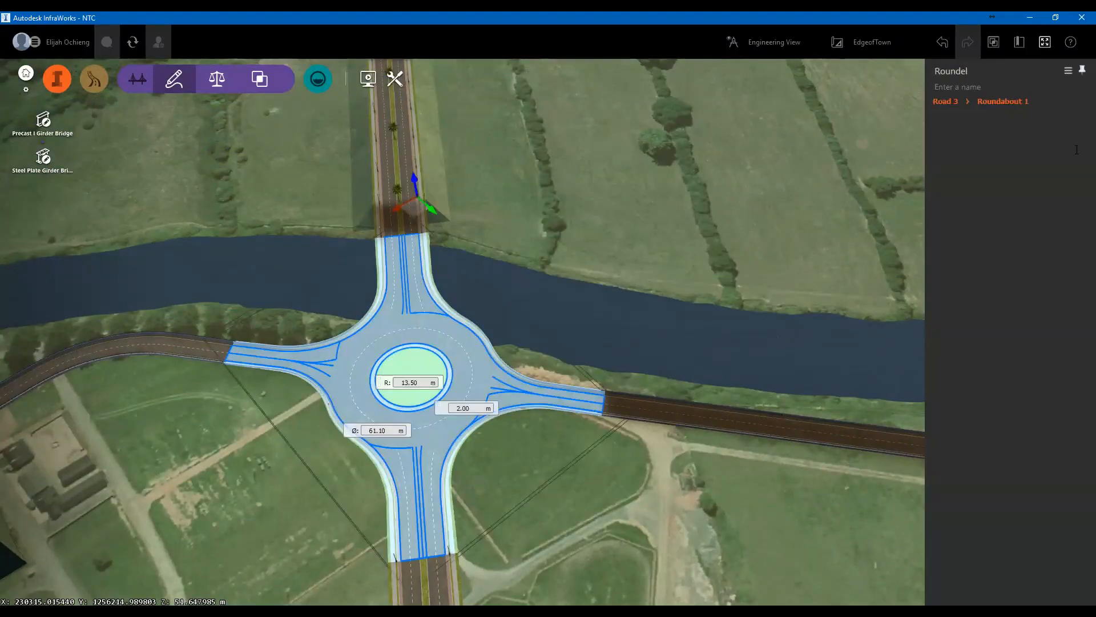
click(425, 466)
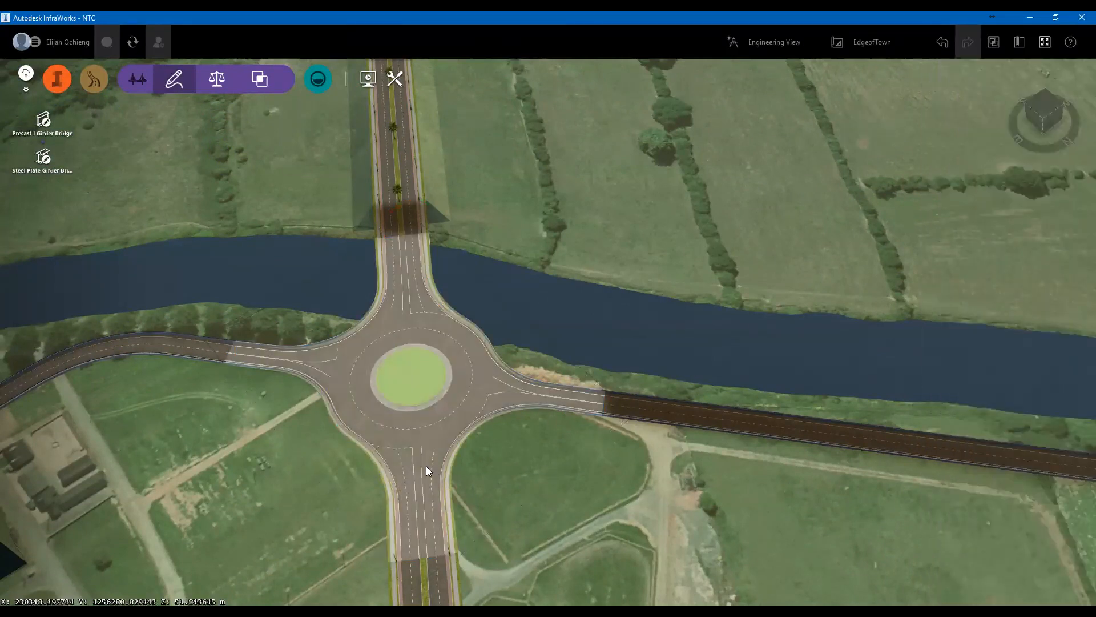
Set the roundabout's standard to FHWA 2000: Urban Double Lane Spiral Marking Roundabout
click(428, 466)
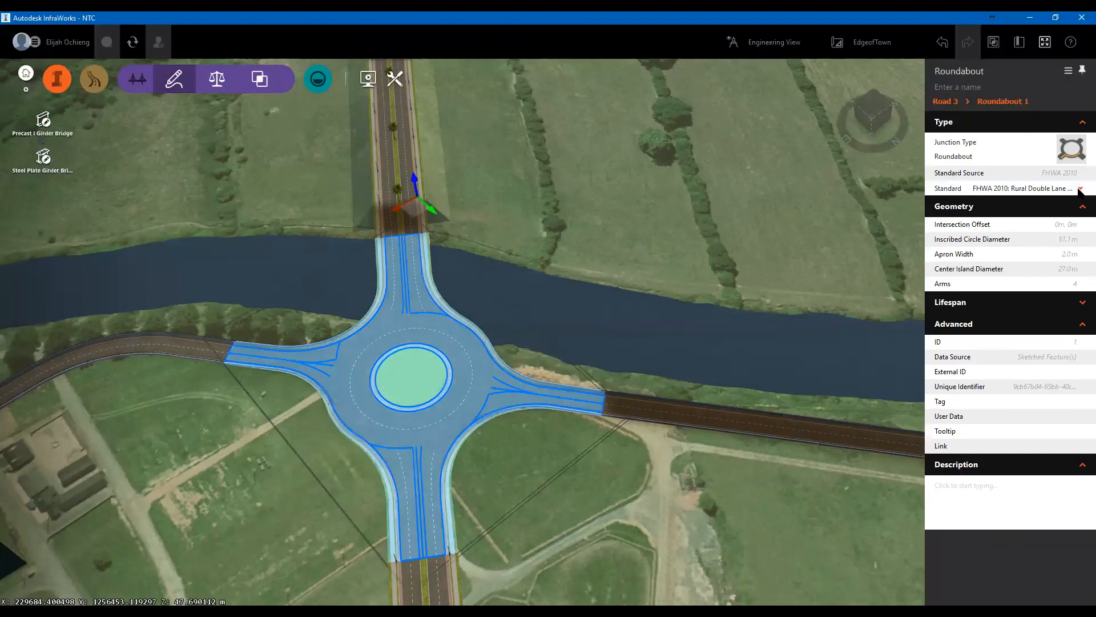
click(1045, 189)
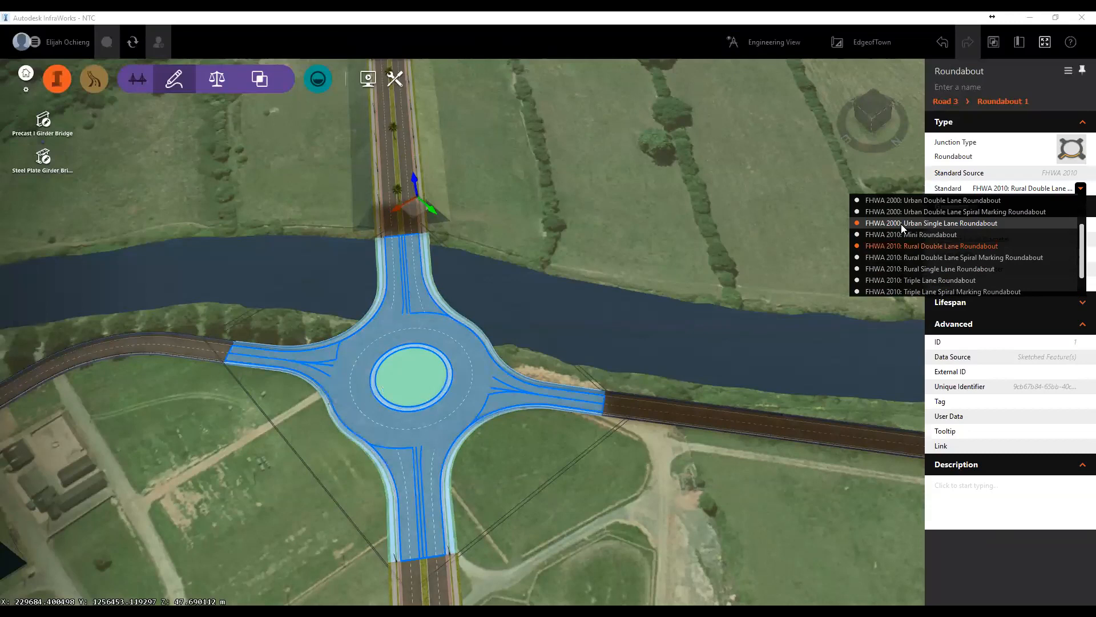
click(1000, 212)
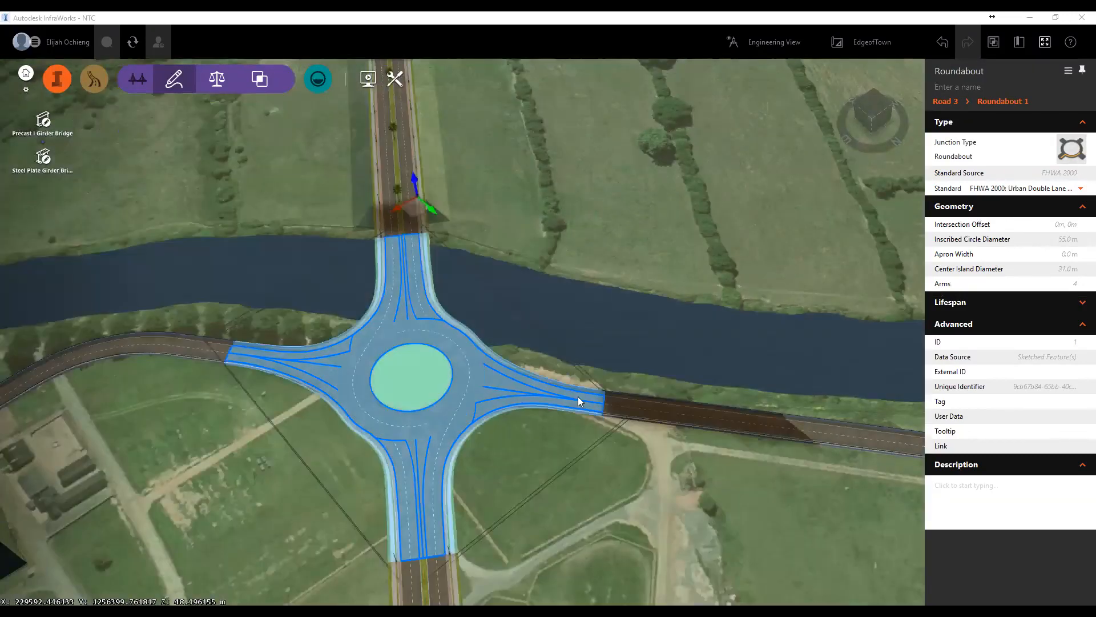
Change the roundabout back to an intersection and set its design vehicle to SU-30
click(1078, 159)
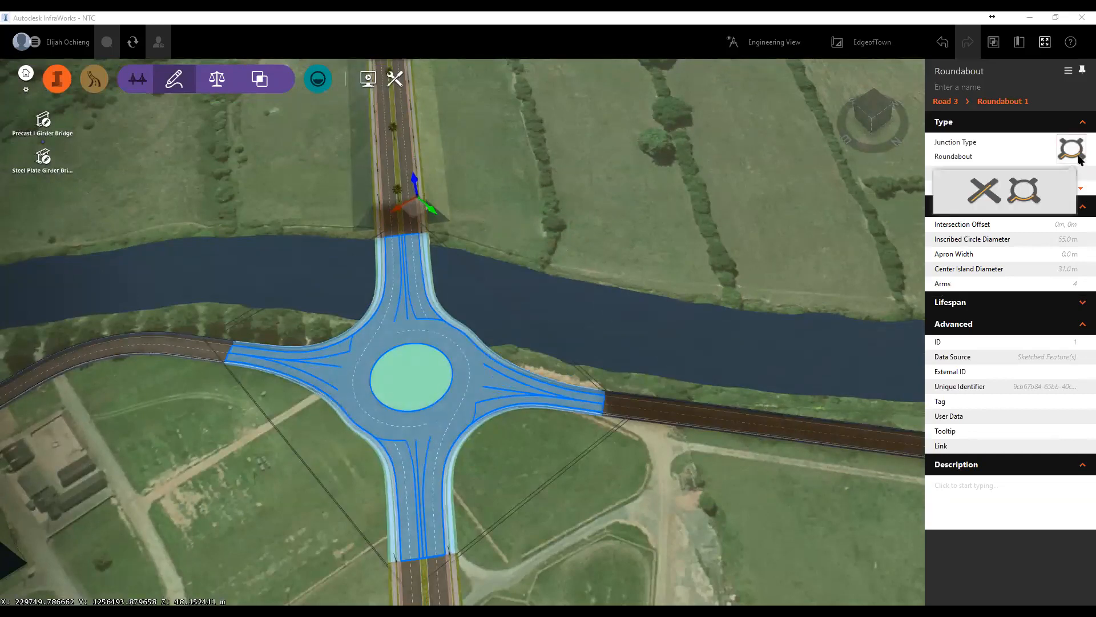
click(978, 196)
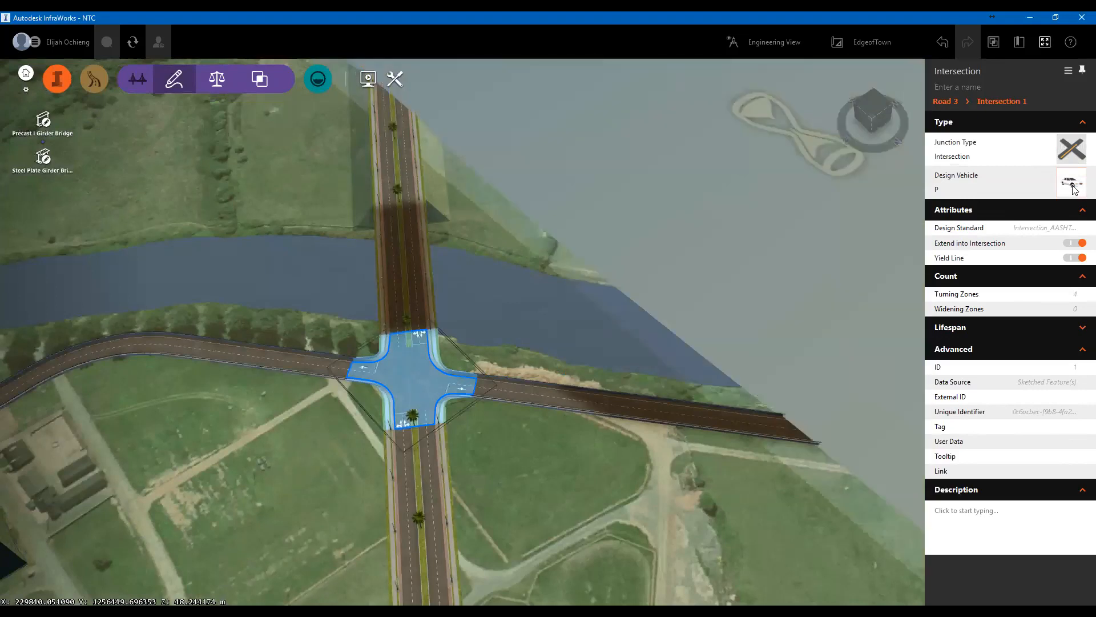
click(1073, 184)
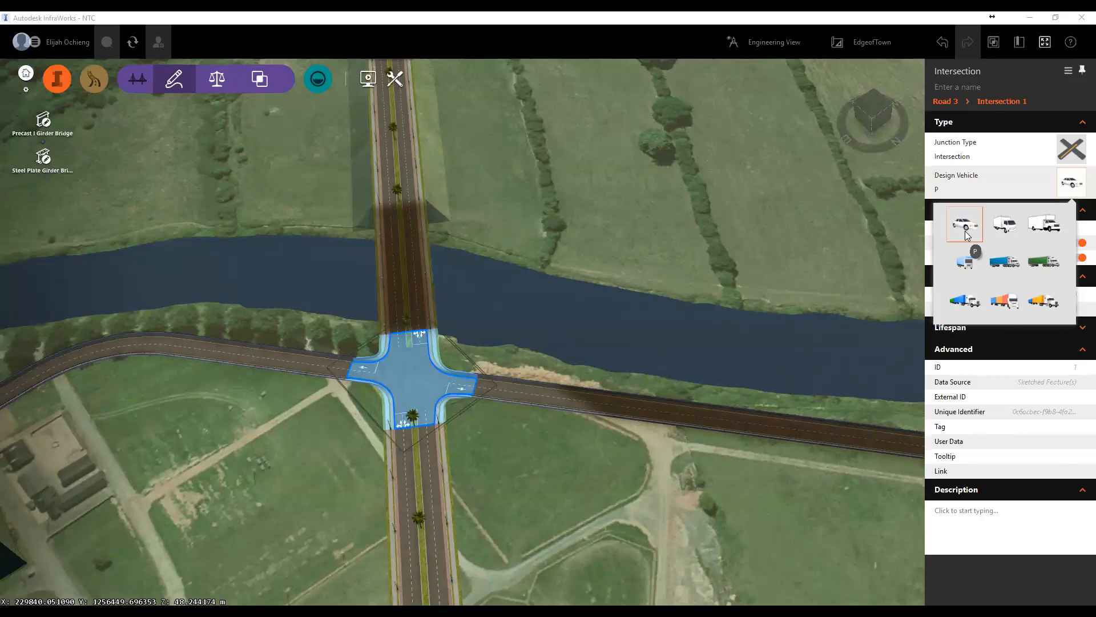
click(1003, 223)
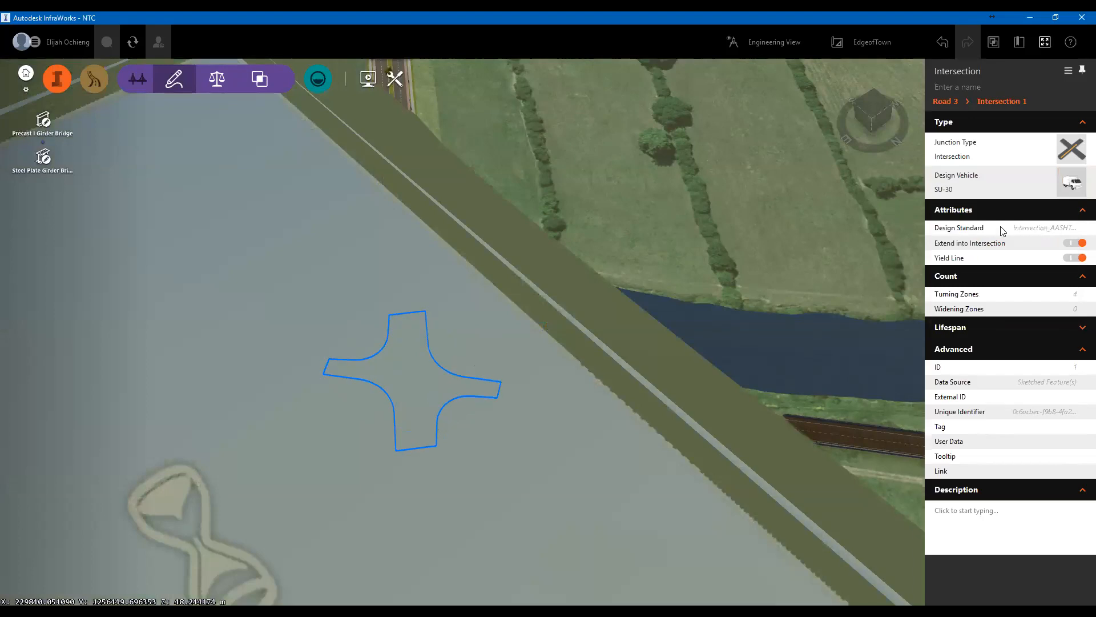
Examine the intersection's corner curves and approach lane markings from several sides
scroll(415, 419, up, 5)
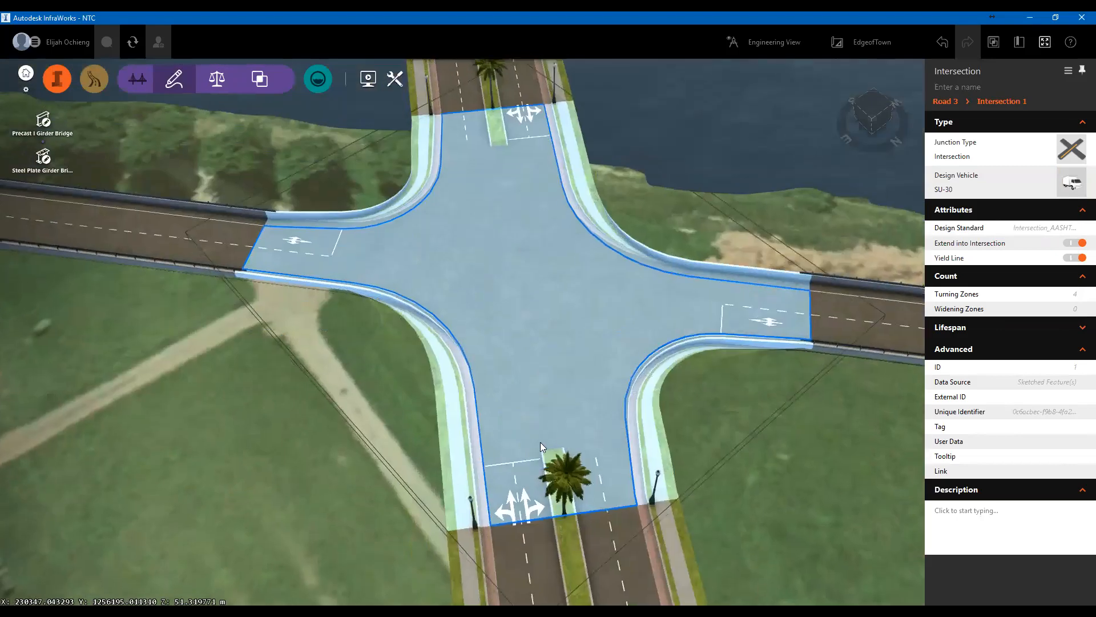
drag(488, 408, 595, 327)
scroll(427, 389, down, 3)
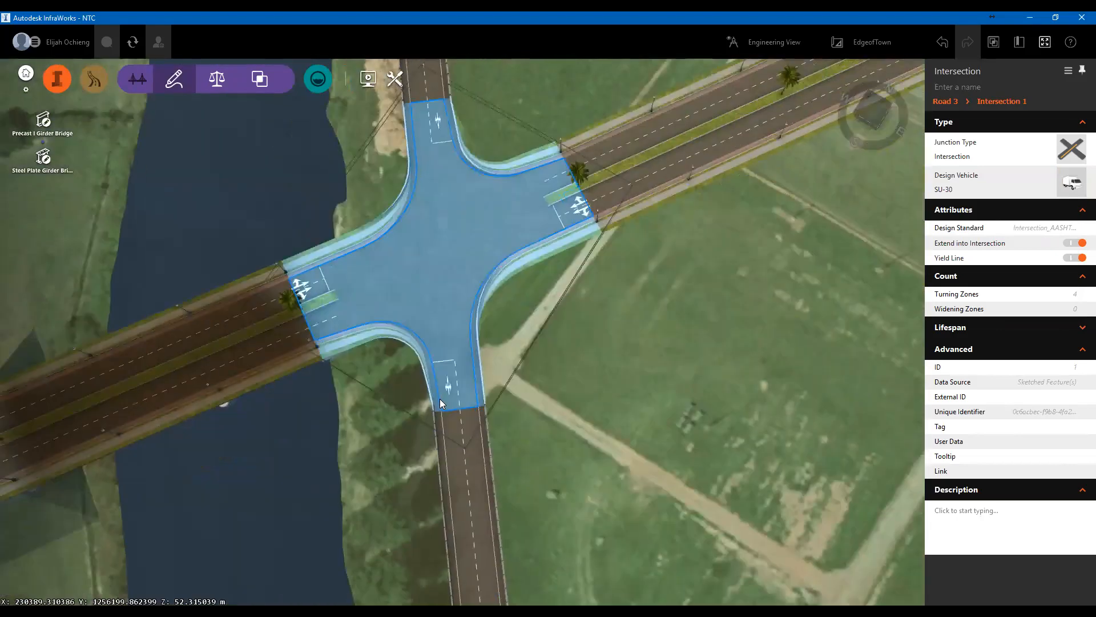
scroll(482, 416, up, 5)
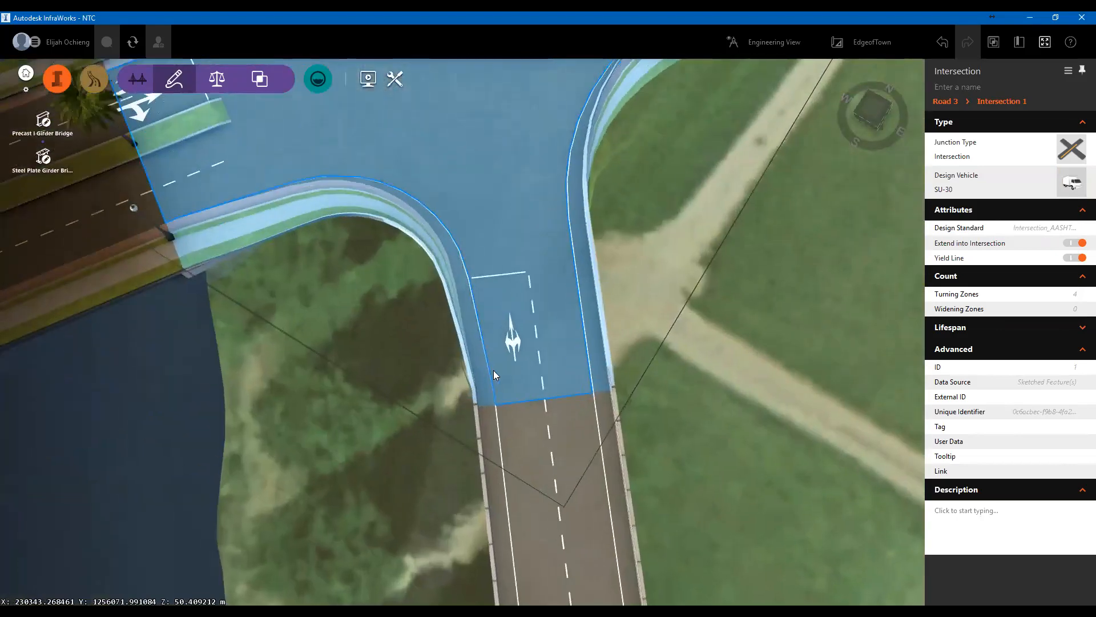